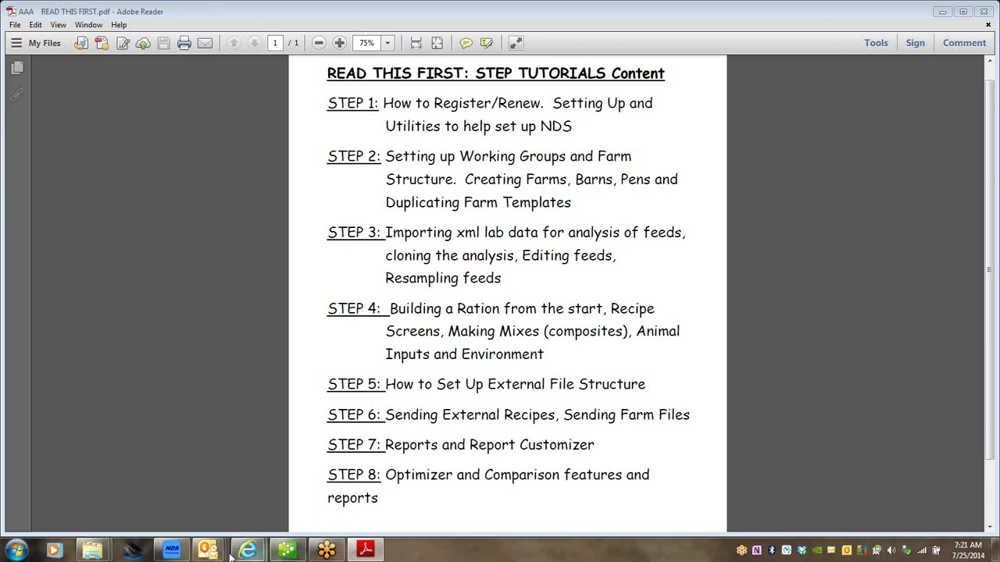
Step: Switch to NDS Professional and open the report for the recipe DEMO High Diet 2013 12 14
{"action": "left_click", "coordinate": [170, 552]}
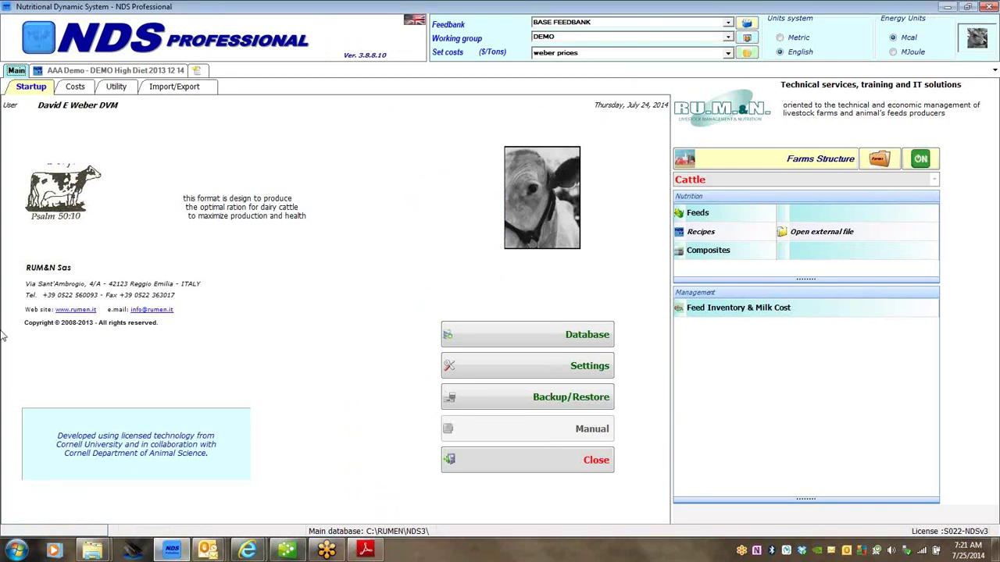
{"action": "left_click", "coordinate": [102, 72]}
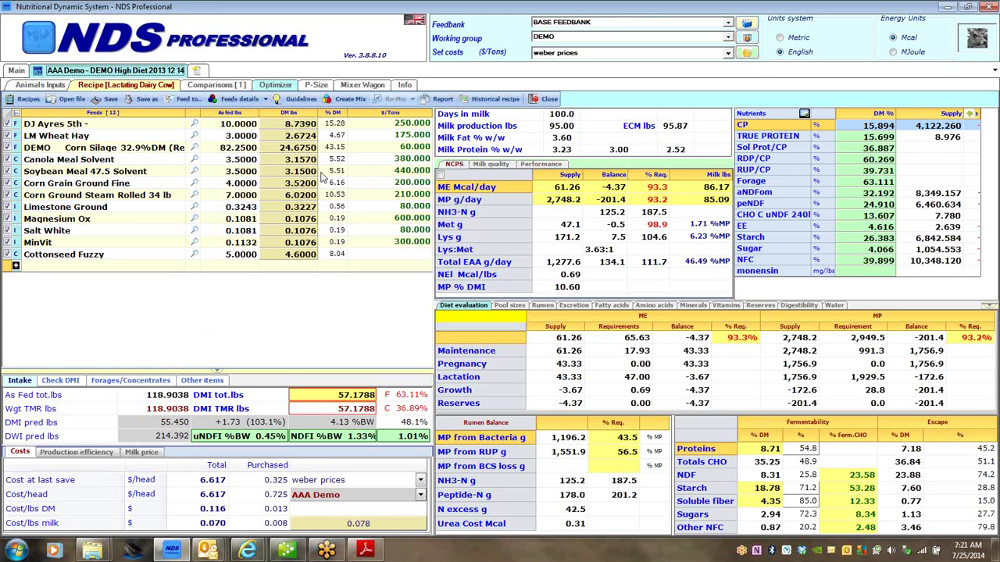
{"action": "left_click", "coordinate": [441, 100]}
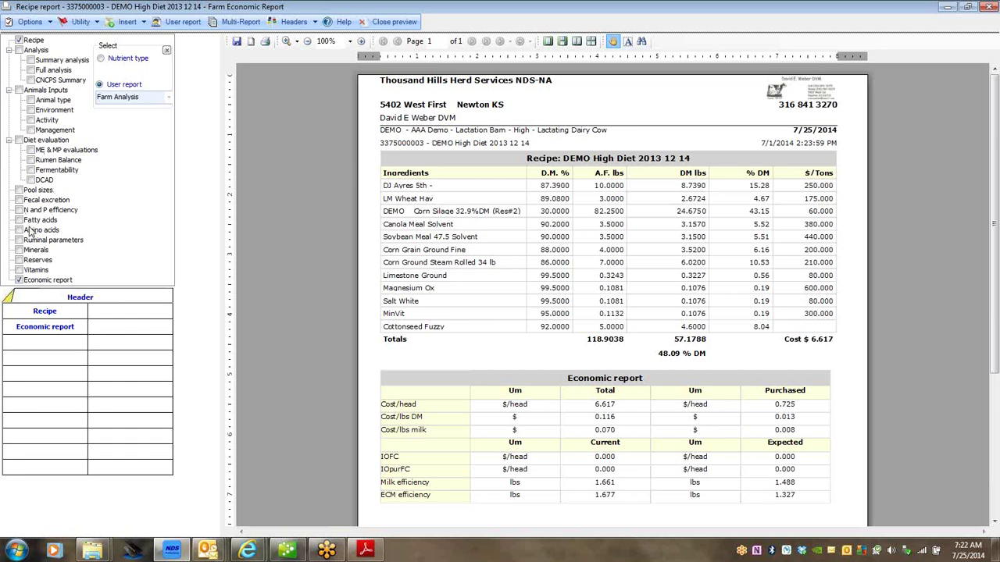
Step: Add the Minerals table to the recipe report and view it below the Economic report
{"action": "left_click", "coordinate": [18, 251]}
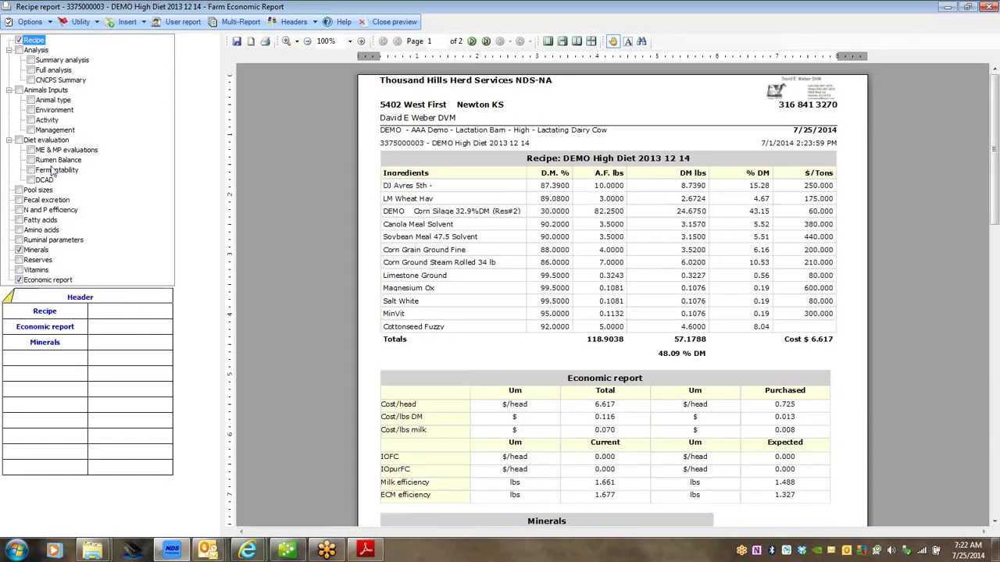
{"action": "left_click", "coordinate": [994, 522]}
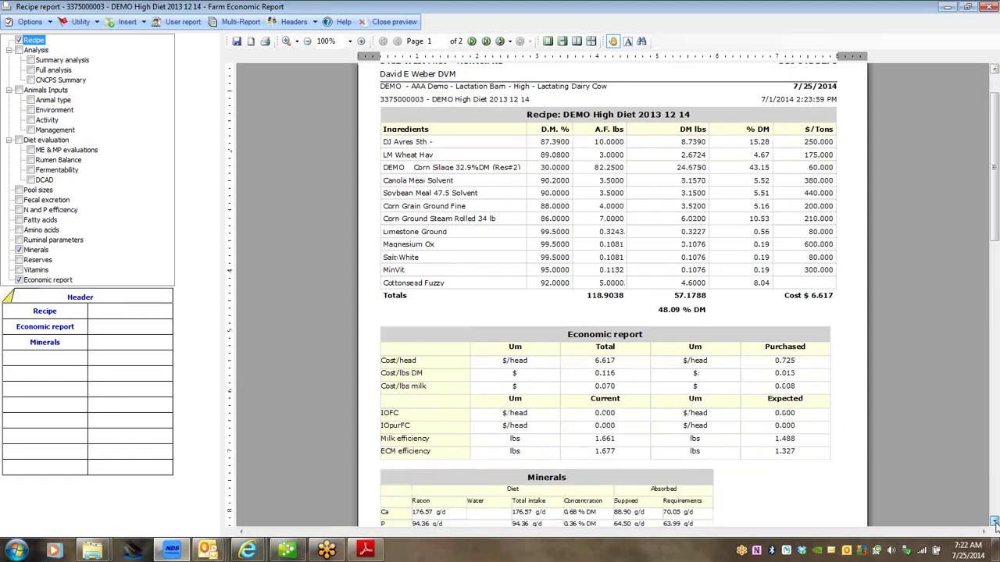
{"action": "left_click_drag", "start_coordinate": [995, 521], "coordinate": [994, 522]}
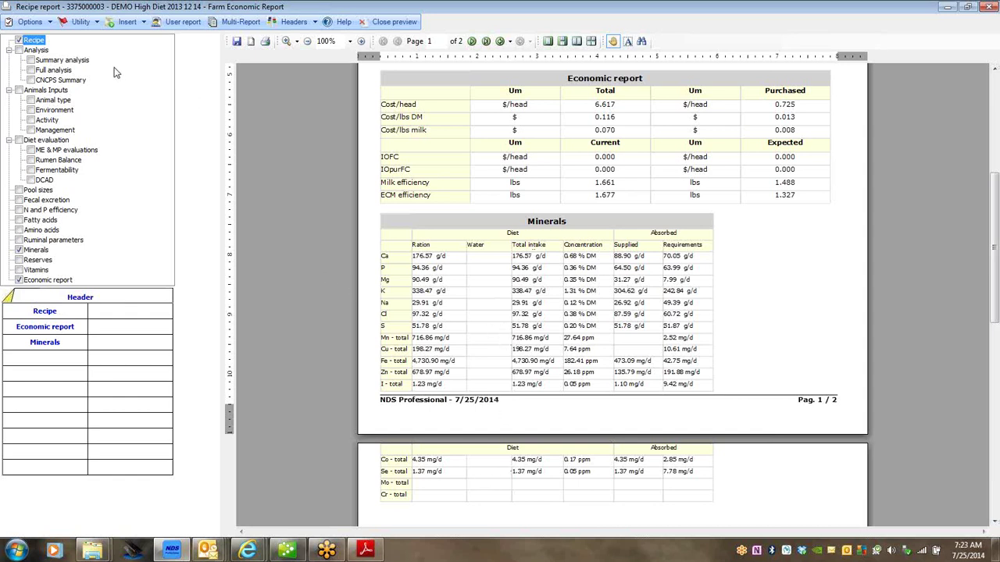
{"action": "left_click", "coordinate": [31, 22]}
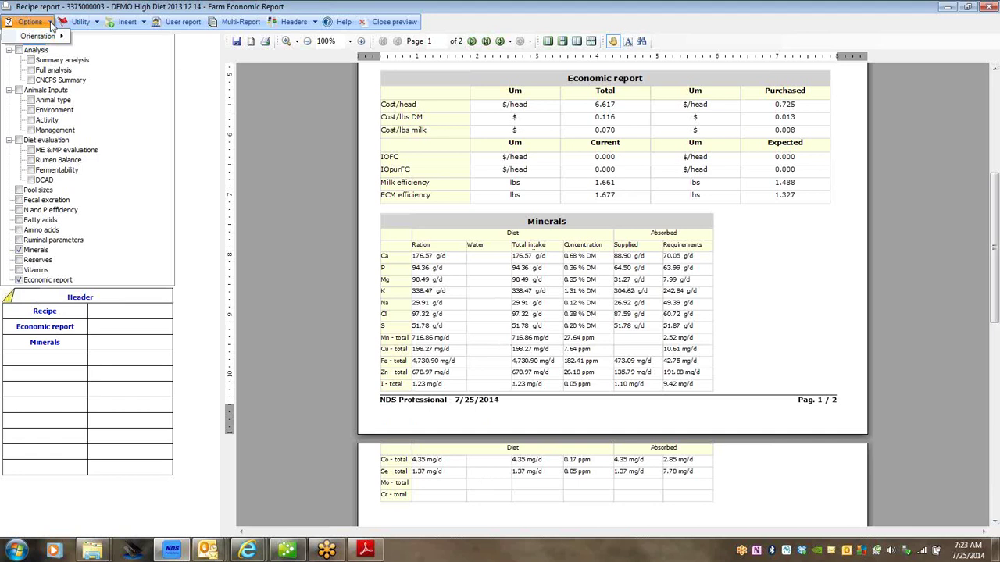
{"action": "mouse_move", "coordinate": [63, 41]}
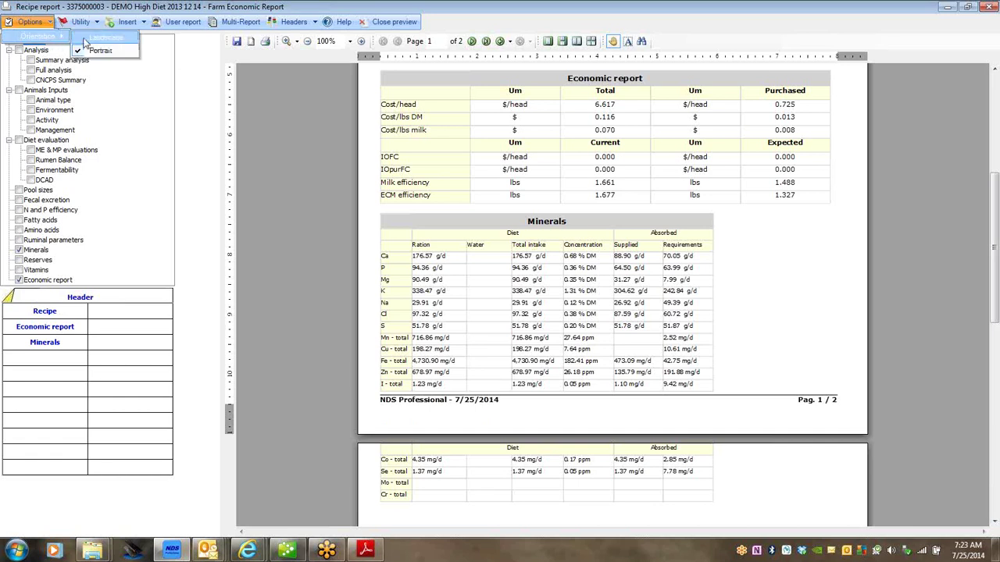
{"action": "left_click", "coordinate": [159, 115]}
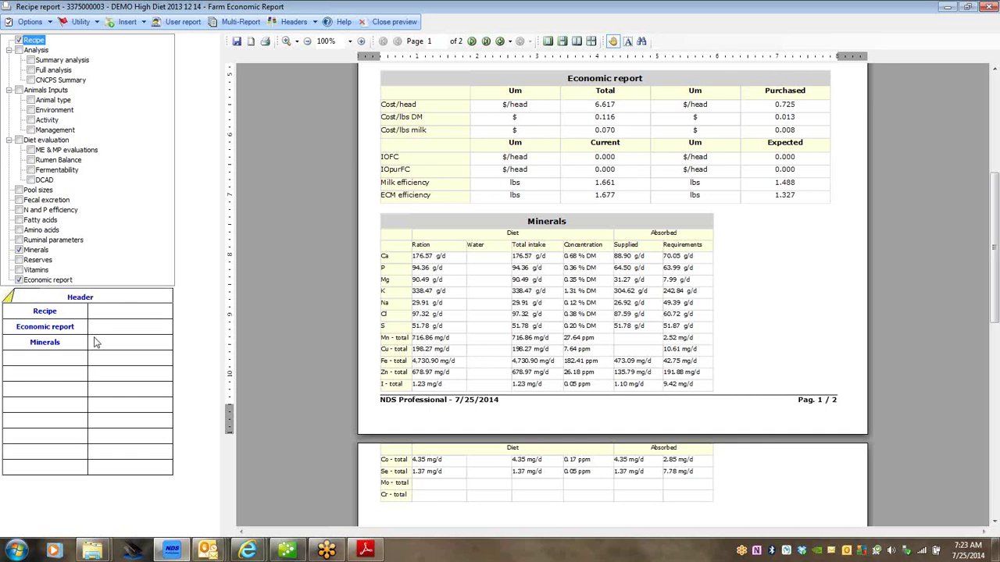
Step: Turn on Proportionate table and Merge table for the Minerals table and apply the changes
{"action": "right_click", "coordinate": [47, 350]}
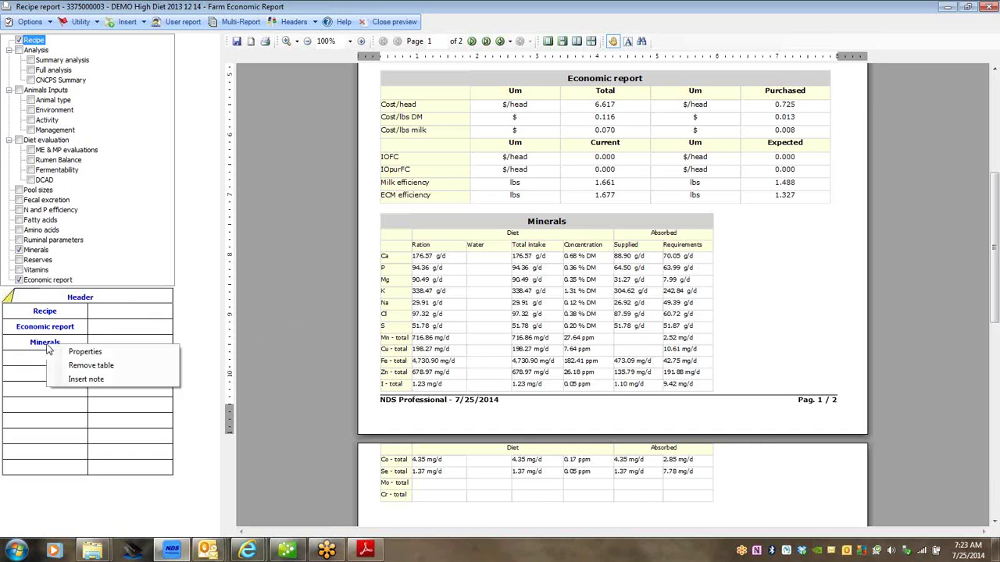
{"action": "left_click", "coordinate": [83, 354]}
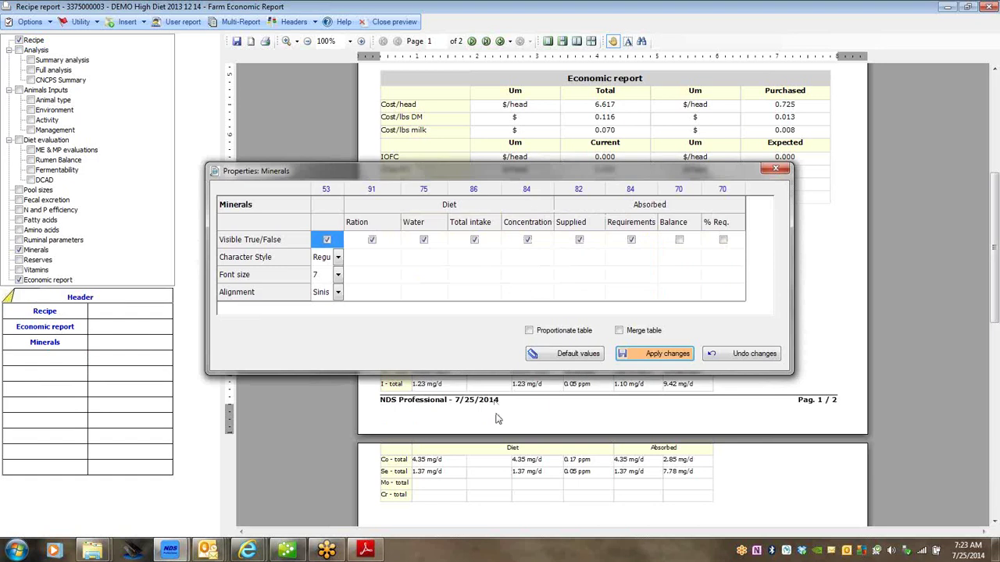
{"action": "left_click", "coordinate": [529, 331]}
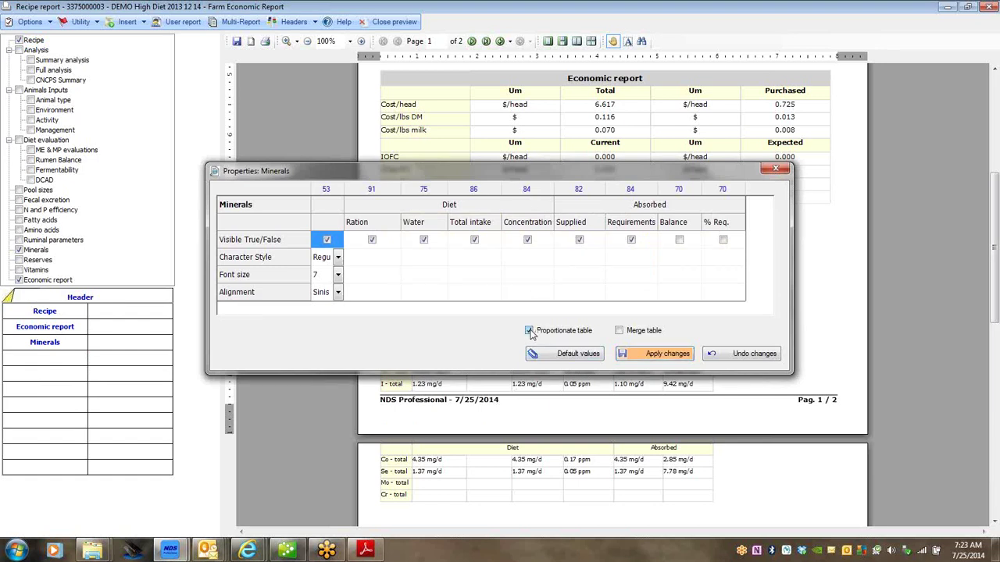
{"action": "left_click", "coordinate": [620, 332]}
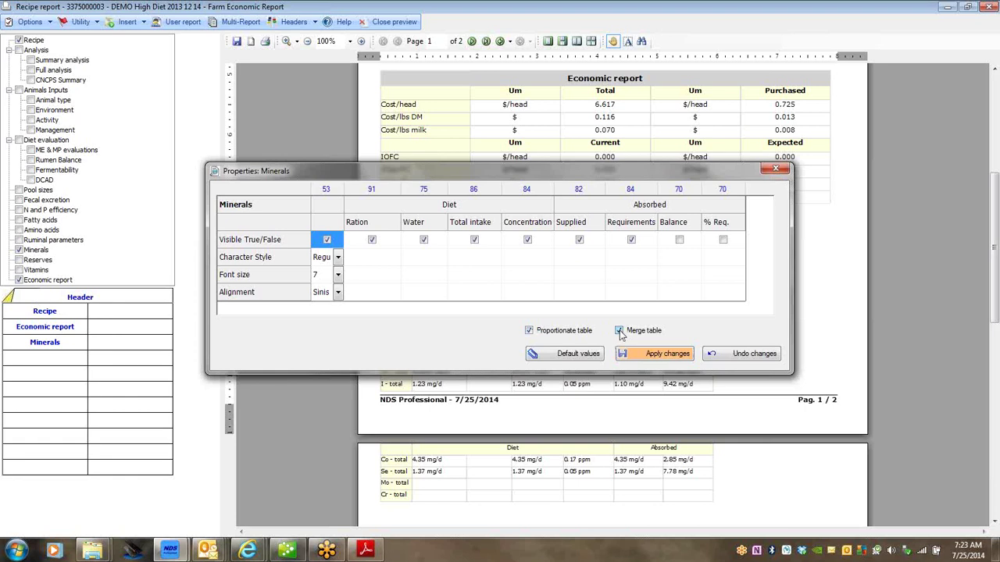
{"action": "left_click", "coordinate": [659, 354]}
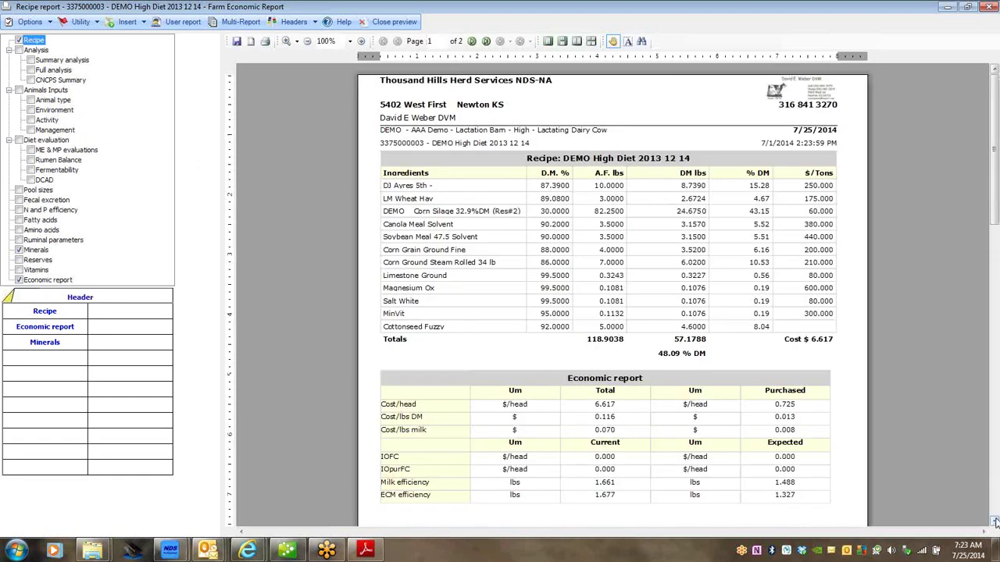
Step: Examine the layout of the Minerals table across the pages of the report preview
{"action": "left_click", "coordinate": [994, 522]}
{"action": "left_click", "coordinate": [995, 522]}
{"action": "left_click", "coordinate": [994, 522]}
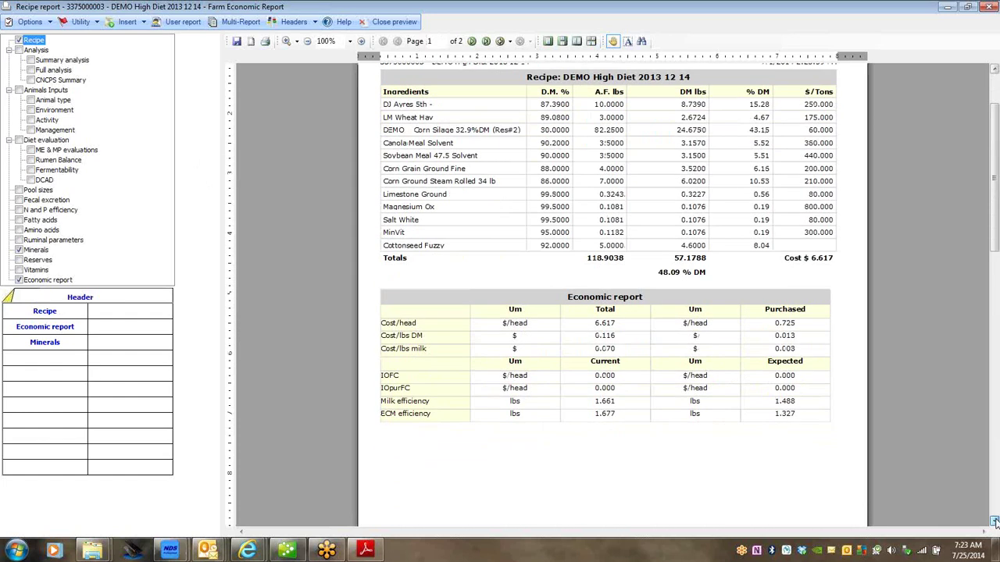
{"action": "left_click", "coordinate": [995, 522]}
{"action": "left_click", "coordinate": [995, 522]}
{"action": "left_click", "coordinate": [995, 522]}
{"action": "left_click", "coordinate": [995, 522]}
{"action": "left_click", "coordinate": [995, 522]}
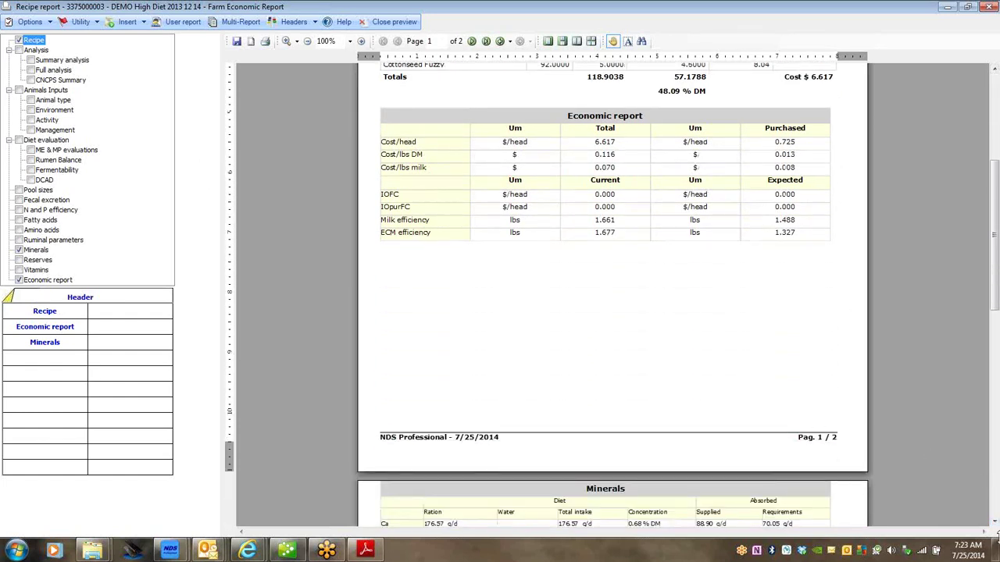
{"action": "left_click", "coordinate": [995, 522]}
{"action": "left_click", "coordinate": [994, 522]}
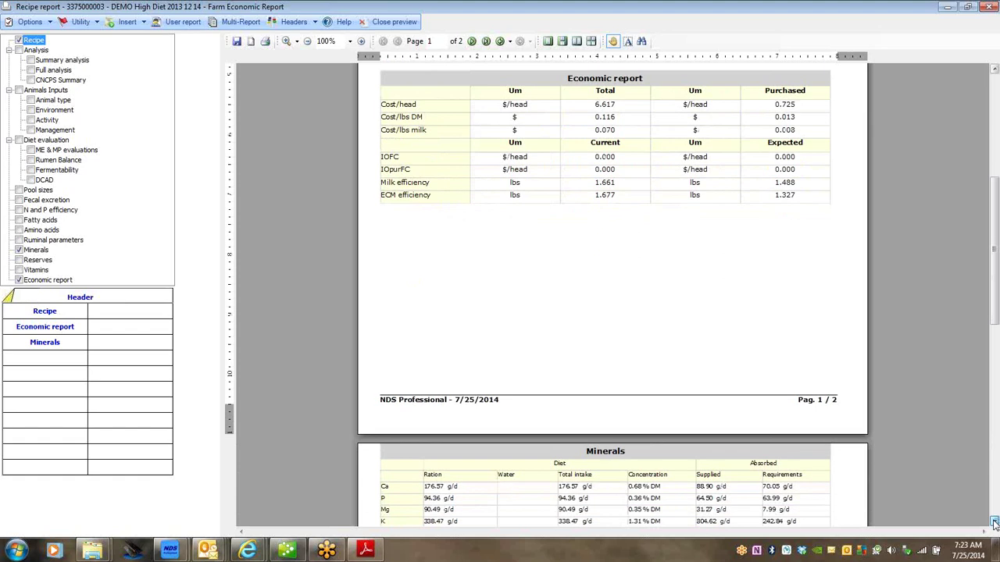
{"action": "left_click", "coordinate": [994, 521]}
{"action": "left_click", "coordinate": [995, 522]}
{"action": "left_click", "coordinate": [995, 522]}
{"action": "left_click", "coordinate": [994, 522]}
{"action": "left_click", "coordinate": [995, 522]}
{"action": "left_click", "coordinate": [994, 522]}
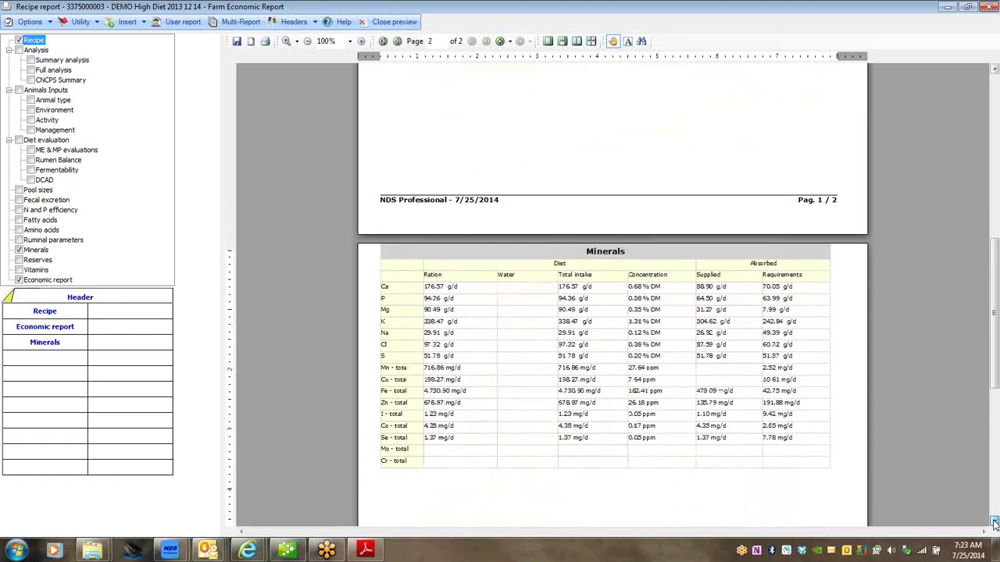
{"action": "left_click", "coordinate": [995, 522]}
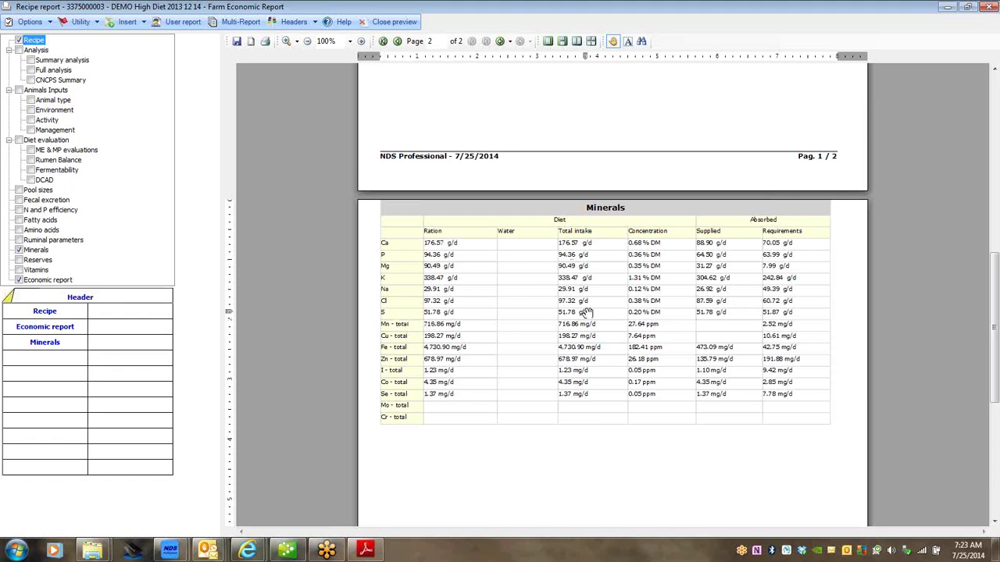
Step: Set the Minerals table's alignment to Center, apply the change and check the table in the preview
{"action": "right_click", "coordinate": [53, 350]}
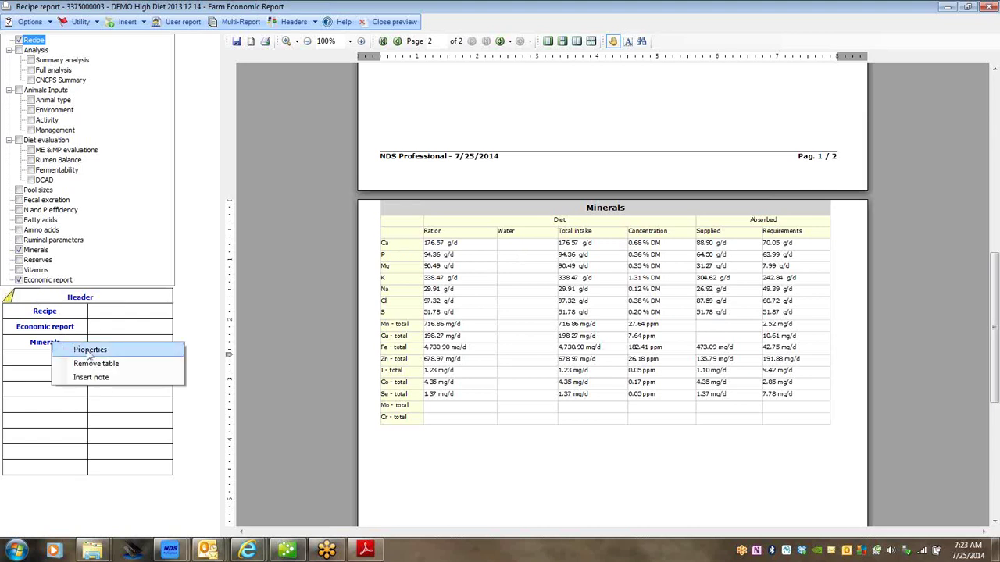
{"action": "left_click", "coordinate": [87, 350]}
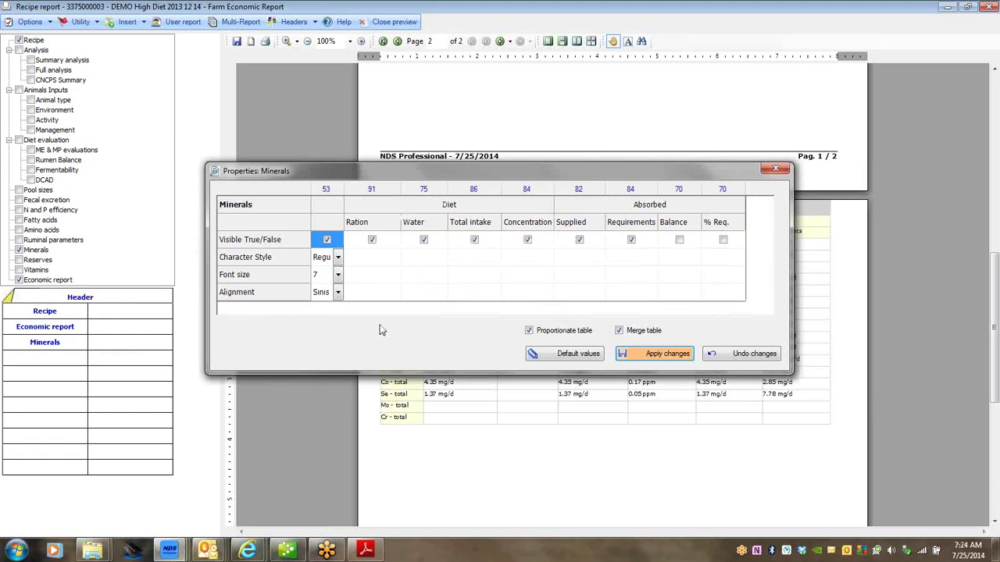
{"action": "left_click", "coordinate": [339, 293]}
{"action": "left_click", "coordinate": [327, 317]}
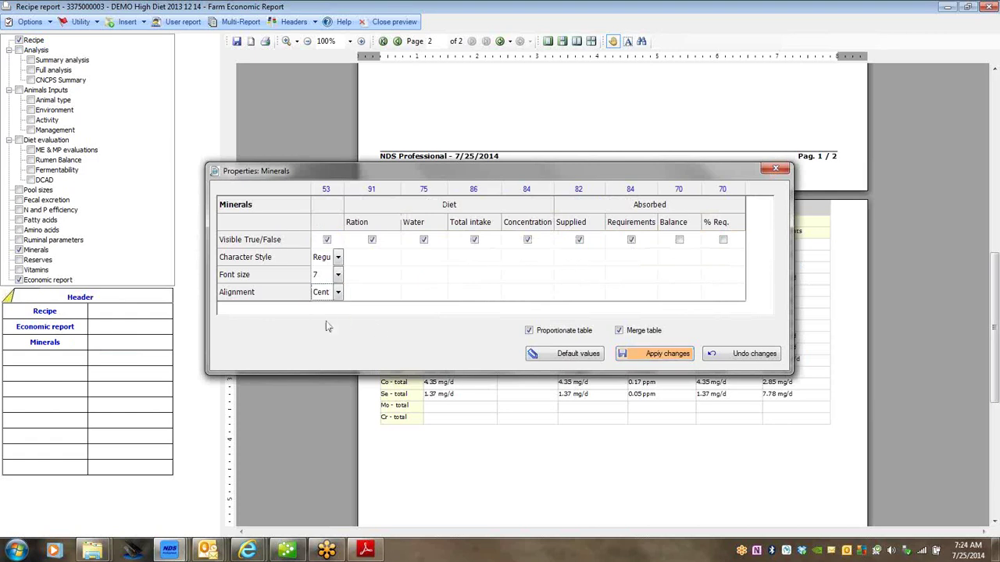
{"action": "left_click", "coordinate": [645, 352]}
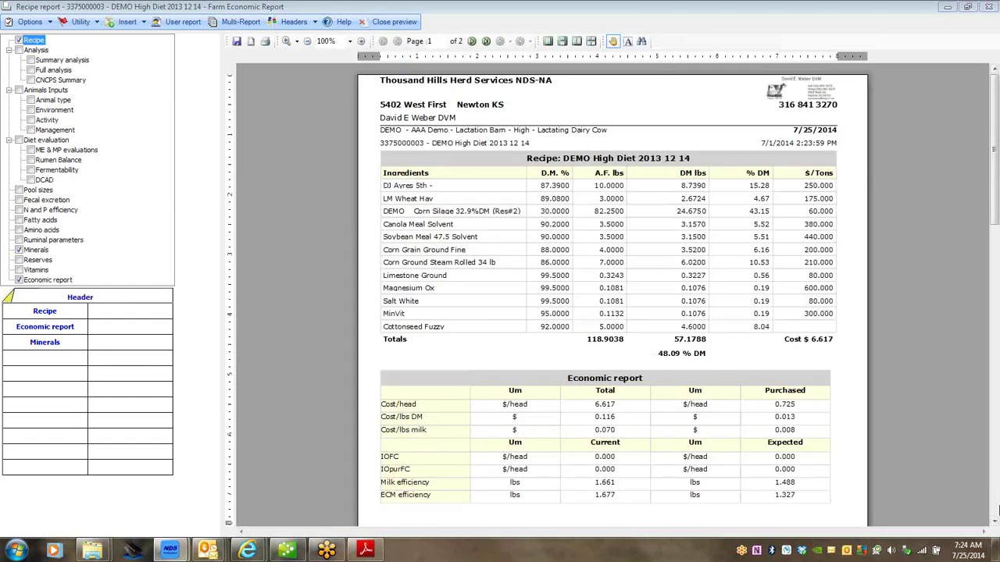
{"action": "left_click", "coordinate": [994, 521]}
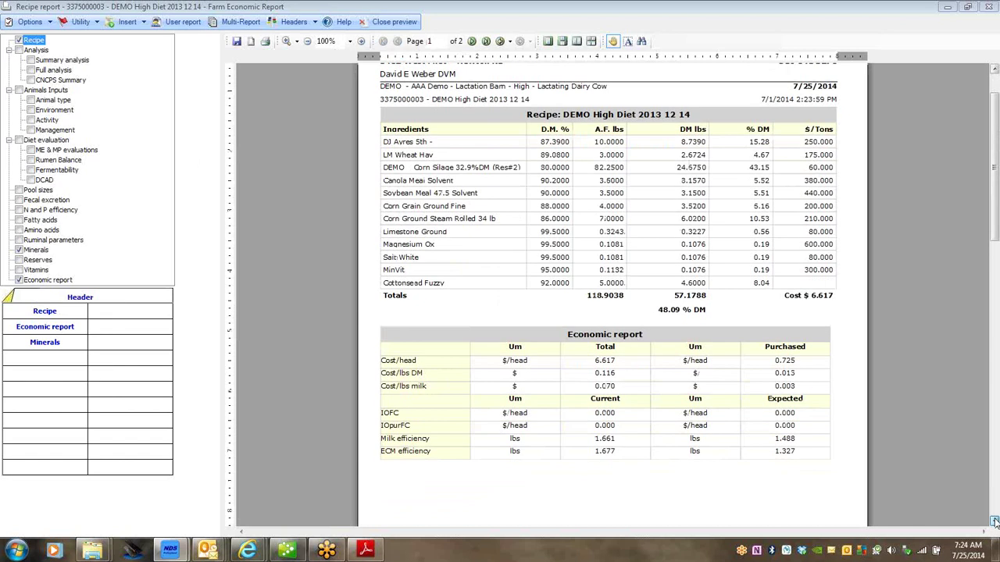
{"action": "left_click_drag", "start_coordinate": [994, 521], "coordinate": [995, 521]}
{"action": "left_click_drag", "start_coordinate": [995, 522], "coordinate": [995, 521]}
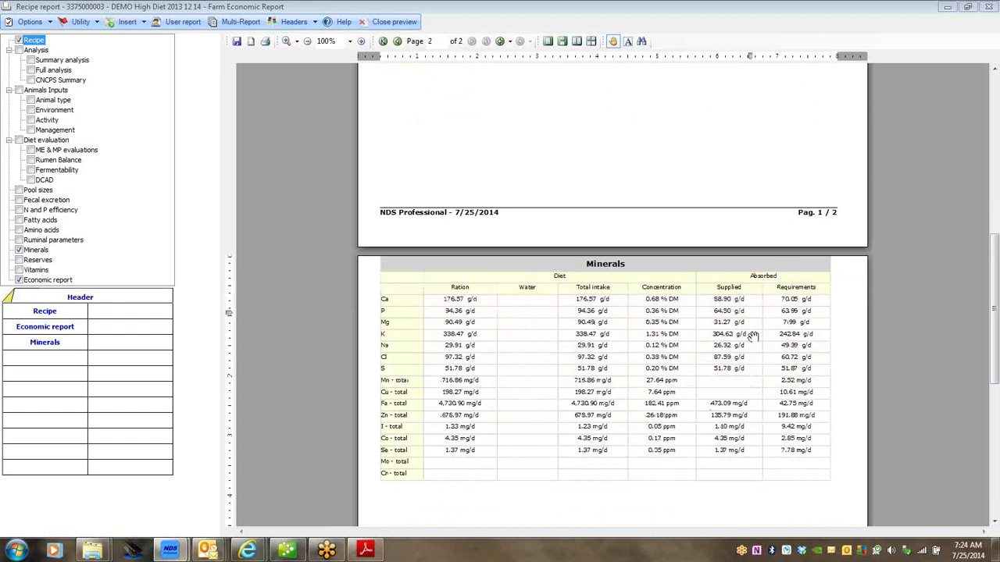
Step: Hide the Water column of the Minerals table, apply the change and check the table in the preview
{"action": "right_click", "coordinate": [56, 347]}
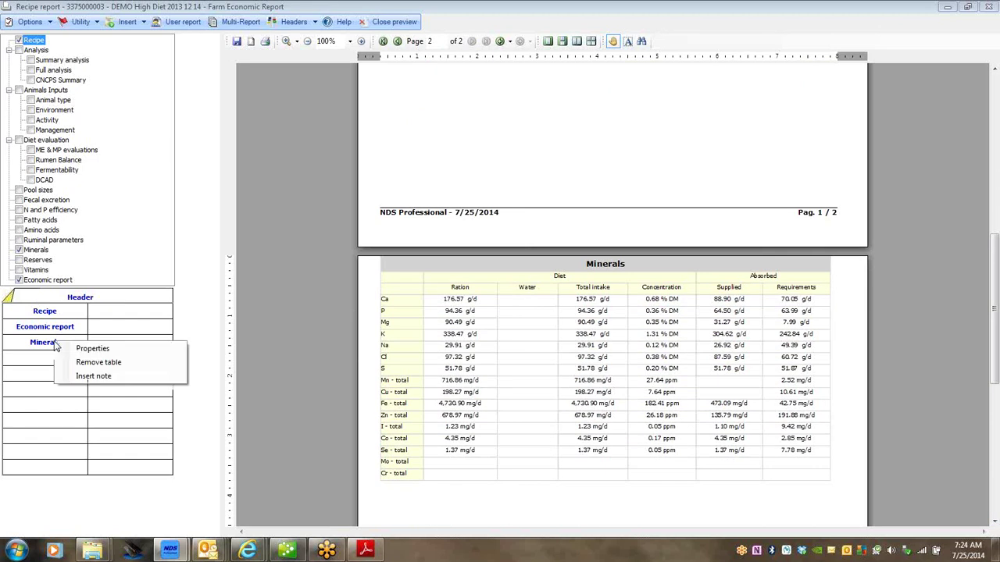
{"action": "left_click", "coordinate": [101, 350]}
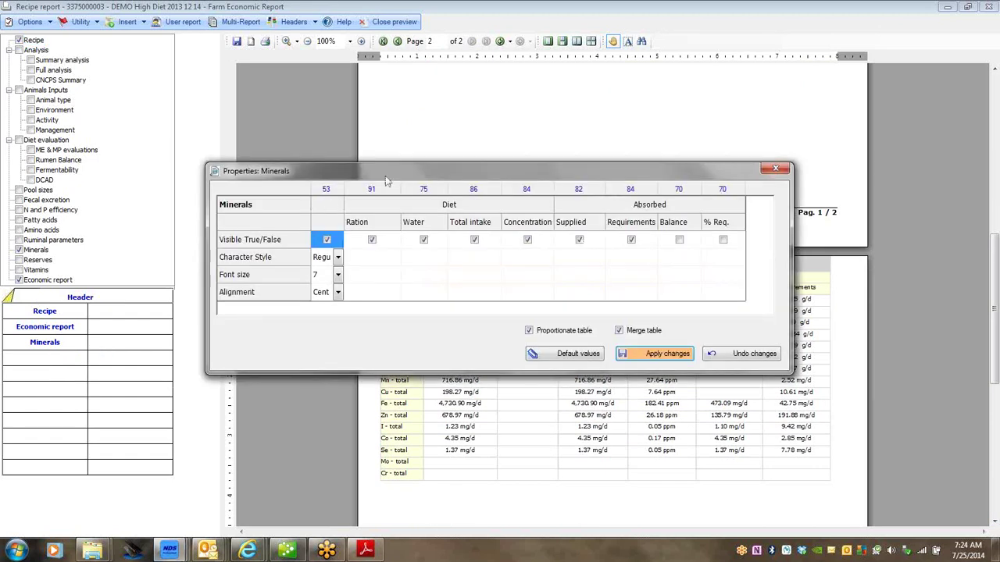
{"action": "left_click_drag", "start_coordinate": [460, 178], "coordinate": [523, 330]}
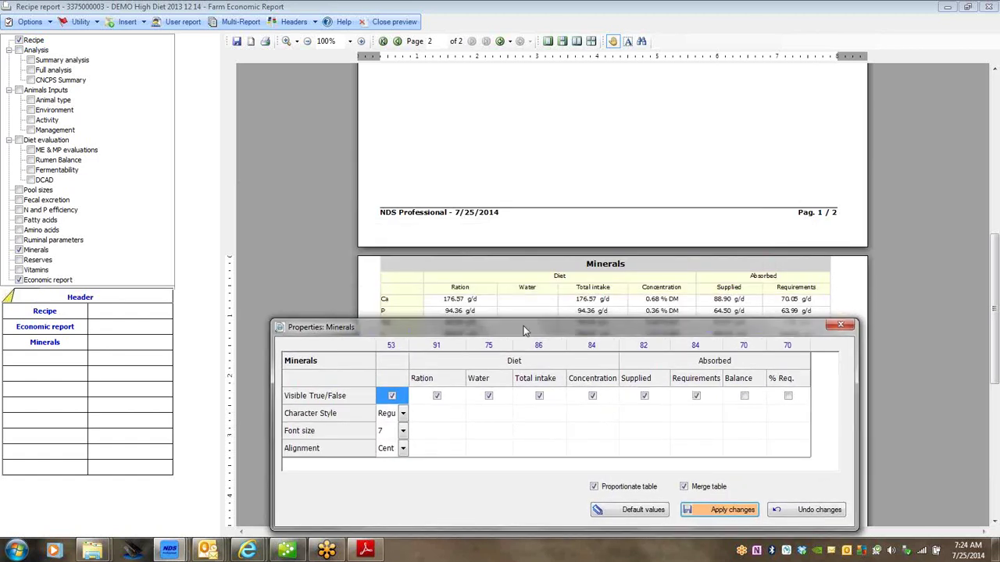
{"action": "left_click", "coordinate": [488, 397]}
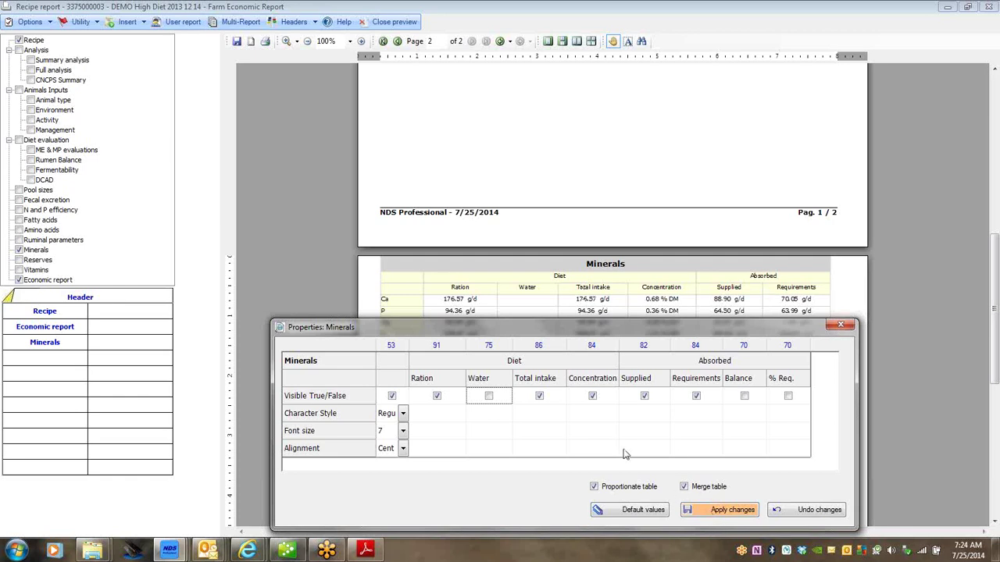
{"action": "left_click", "coordinate": [684, 485]}
{"action": "left_click", "coordinate": [716, 509]}
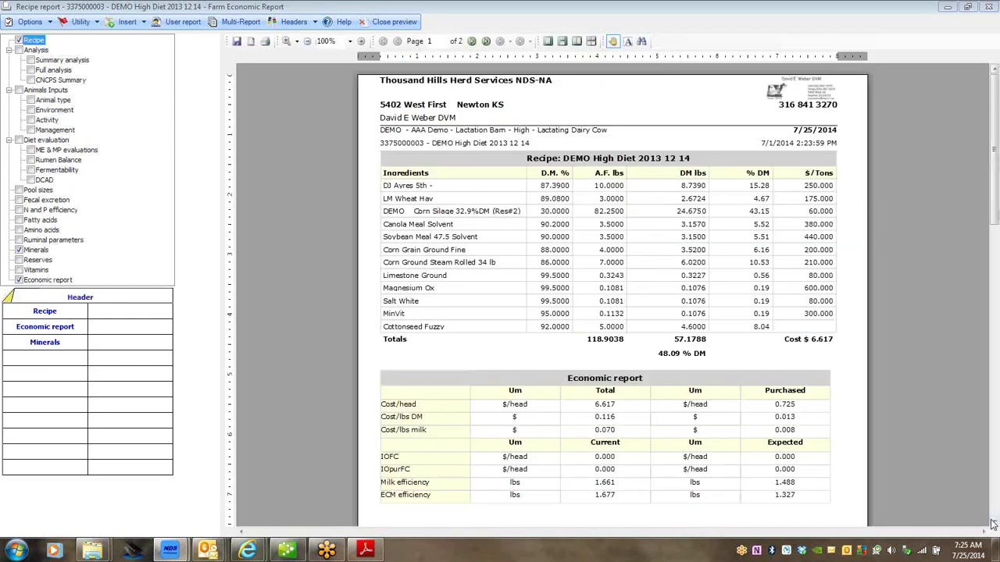
{"action": "left_click", "coordinate": [992, 525]}
{"action": "left_click_drag", "start_coordinate": [993, 524], "coordinate": [993, 524]}
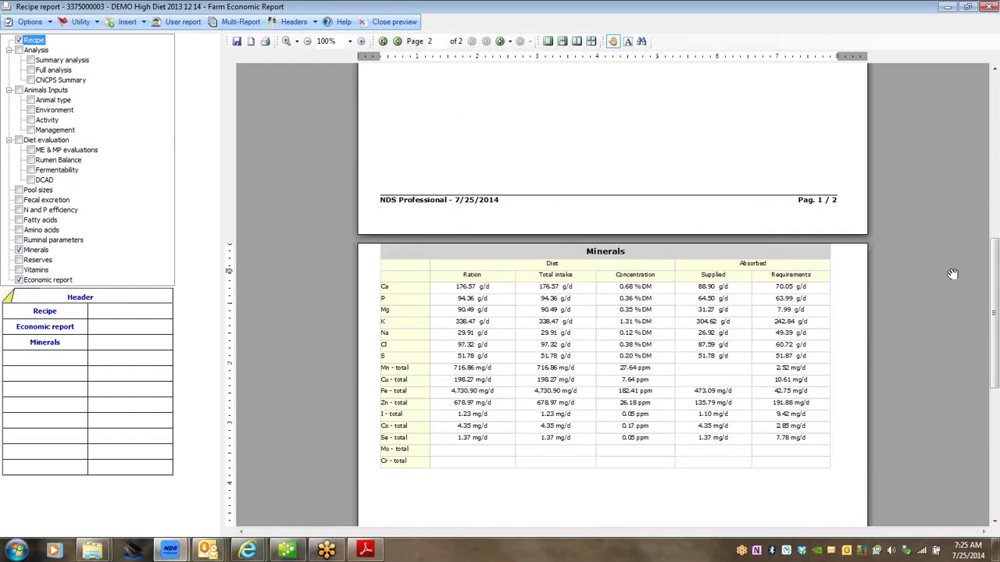
Step: Hide the last two columns of the Economic report table, Um and Purchased/Expected, and apply the changes
{"action": "left_click_drag", "start_coordinate": [993, 263], "coordinate": [994, 161]}
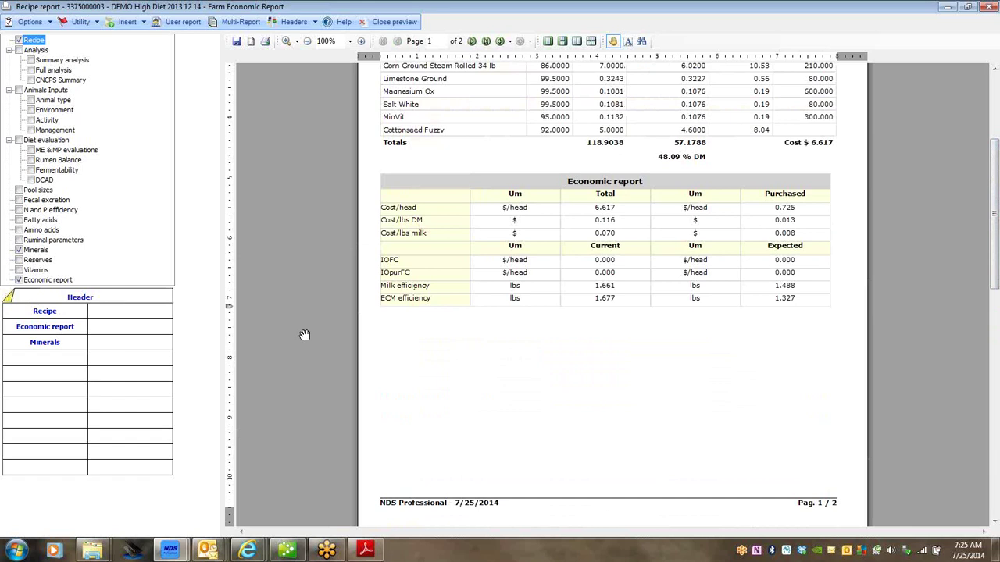
{"action": "right_click", "coordinate": [46, 332]}
{"action": "left_click", "coordinate": [84, 334]}
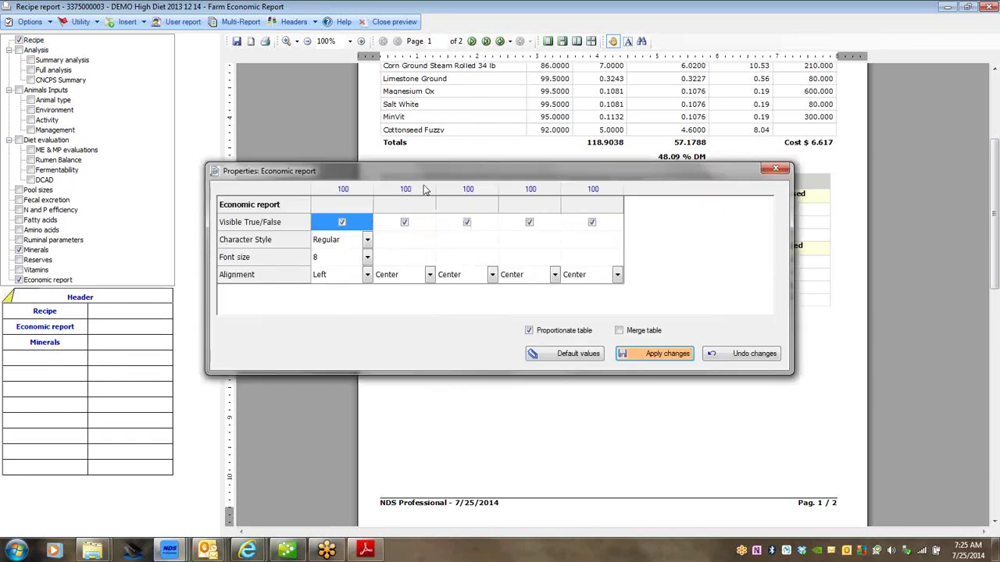
{"action": "left_click_drag", "start_coordinate": [444, 177], "coordinate": [497, 292]}
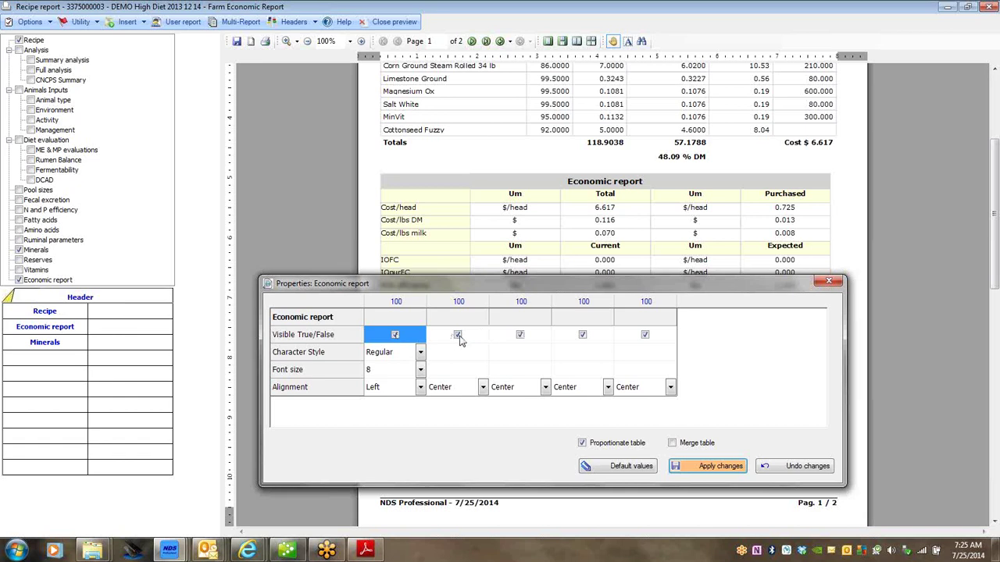
{"action": "left_click", "coordinate": [645, 337]}
{"action": "left_click", "coordinate": [583, 336]}
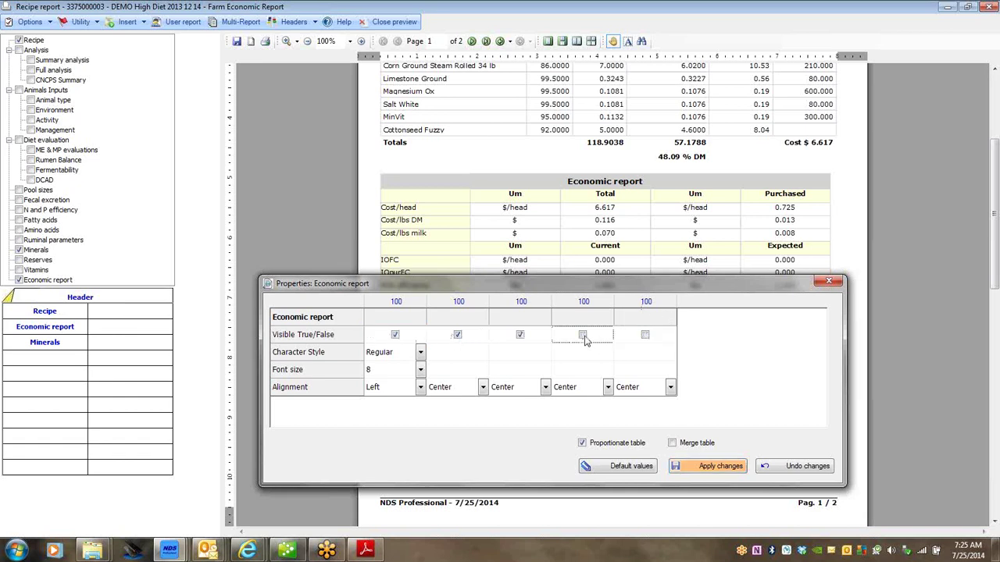
{"action": "left_click", "coordinate": [703, 466]}
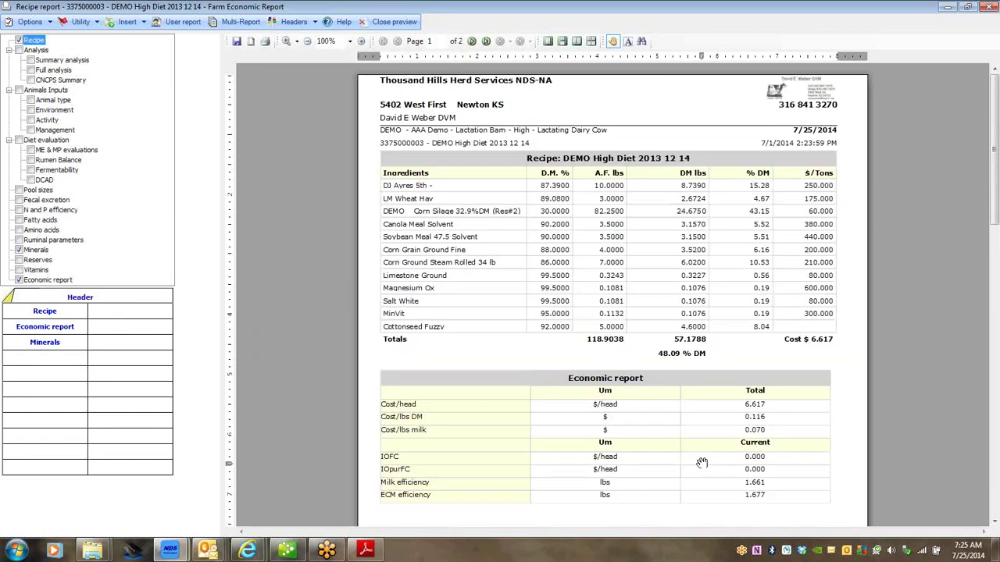
Step: Move the Minerals table beside the Economic report table in the report layout and check the page preview
{"action": "left_click", "coordinate": [50, 345]}
{"action": "left_click_drag", "start_coordinate": [117, 336], "coordinate": [119, 334]}
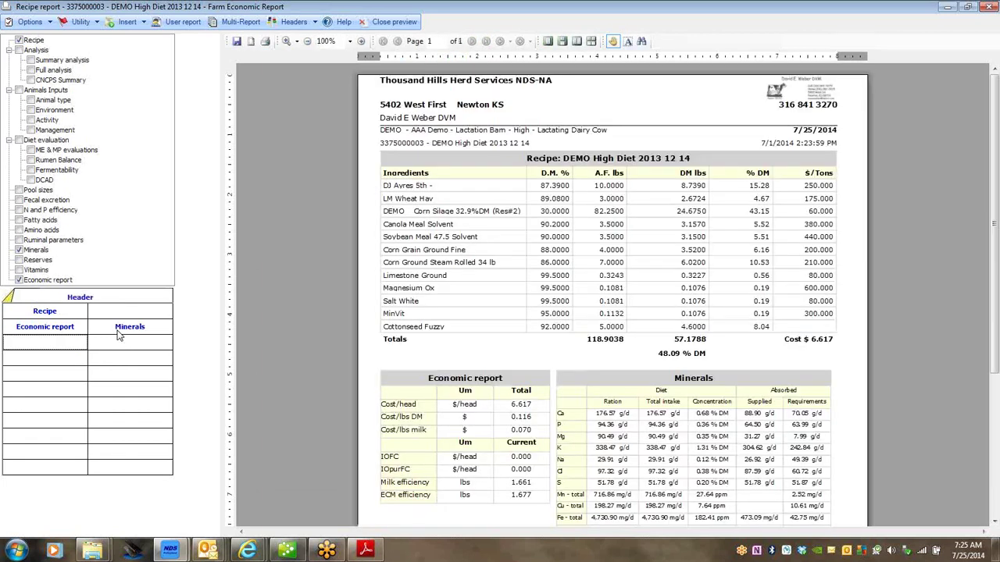
{"action": "left_click", "coordinate": [995, 521]}
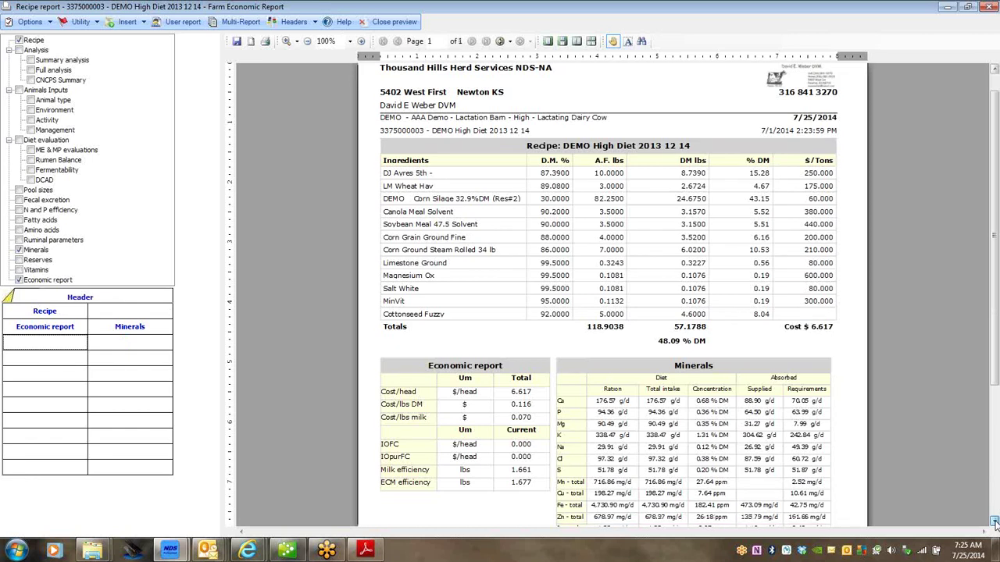
{"action": "left_click", "coordinate": [995, 521]}
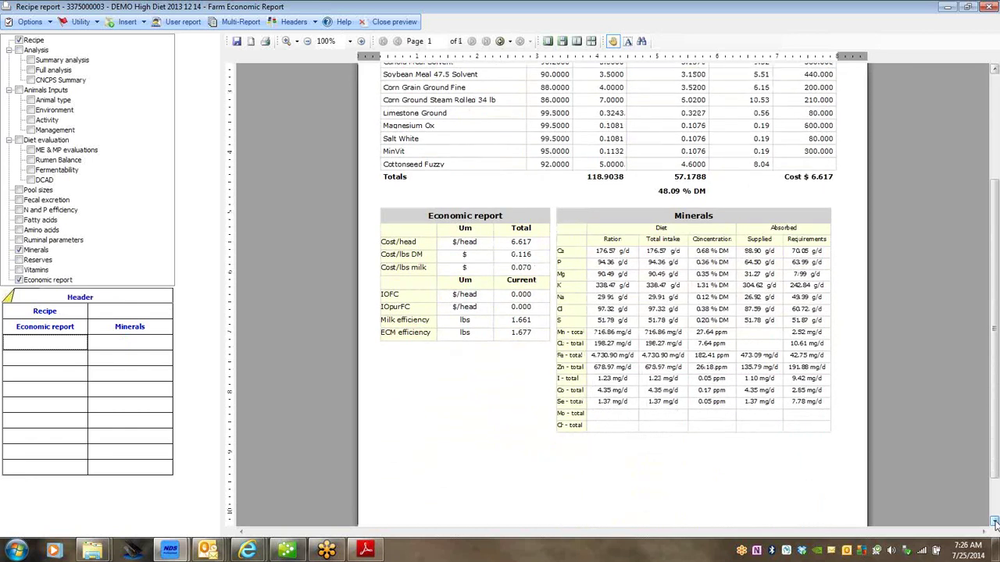
{"action": "left_click", "coordinate": [995, 521]}
{"action": "left_click", "coordinate": [995, 521]}
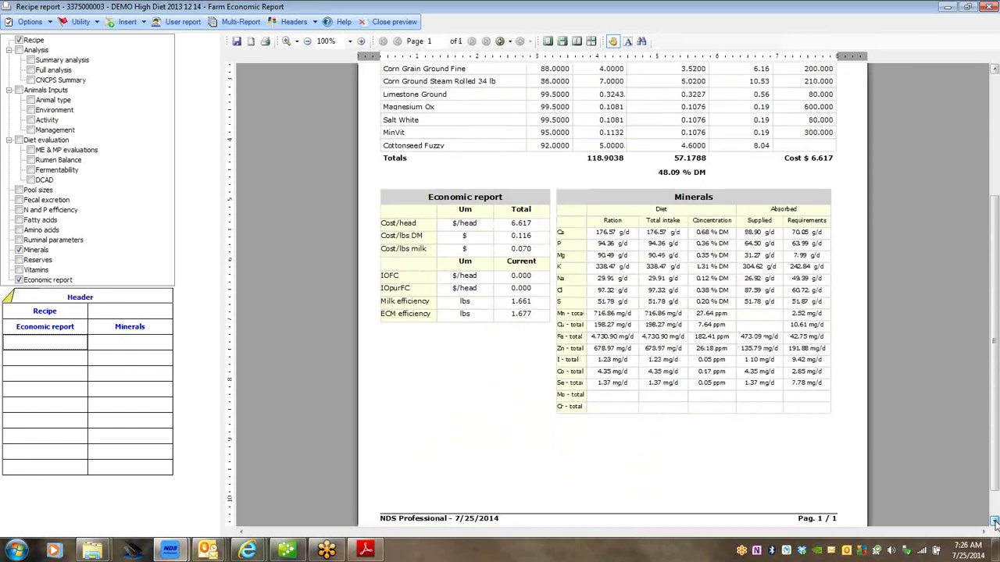
{"action": "left_click", "coordinate": [995, 521]}
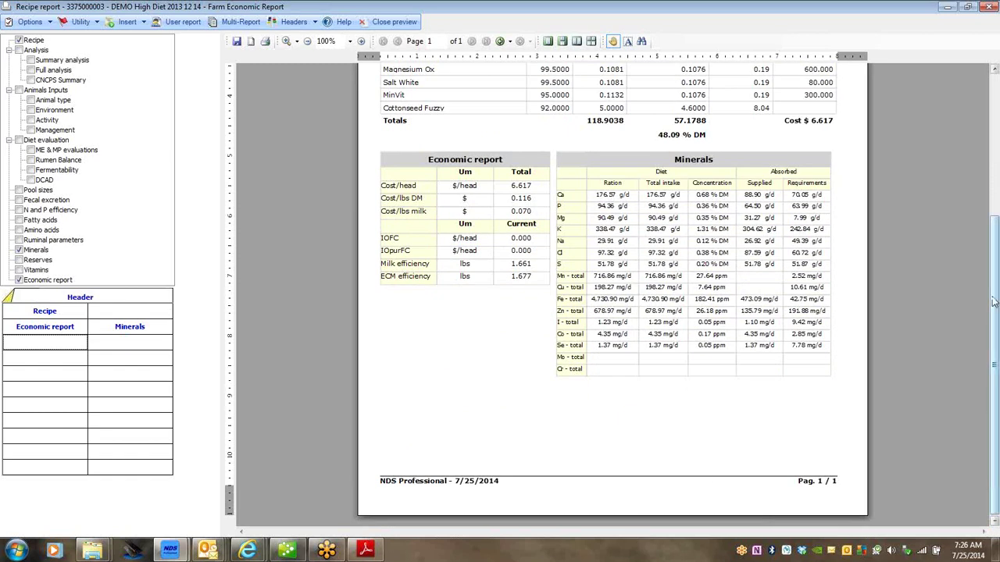
{"action": "left_click_drag", "start_coordinate": [996, 283], "coordinate": [996, 168]}
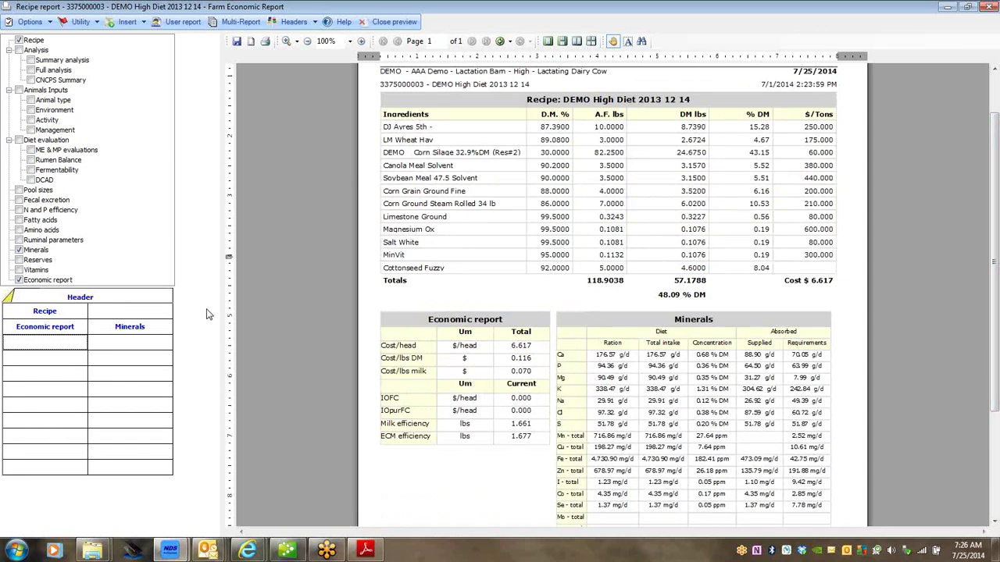
Step: Hide the $/Tonne column of the Recipe table and apply the change
{"action": "right_click", "coordinate": [47, 314]}
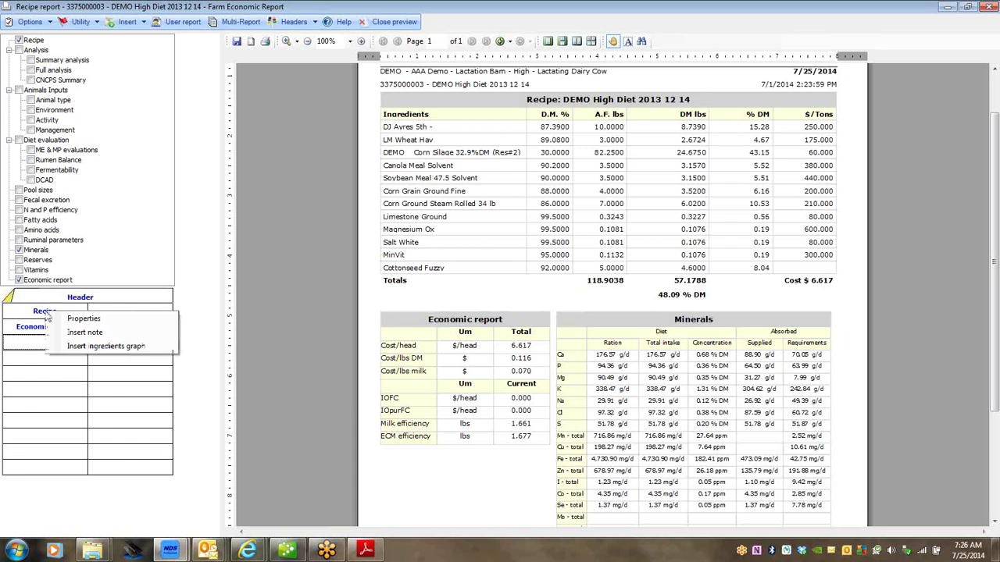
{"action": "left_click", "coordinate": [104, 319]}
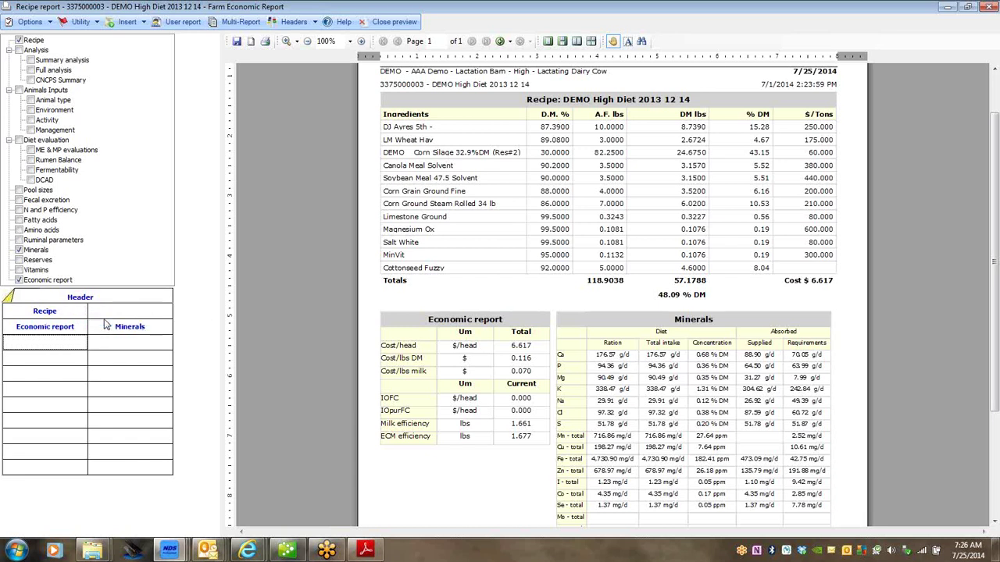
{"action": "left_click", "coordinate": [581, 223]}
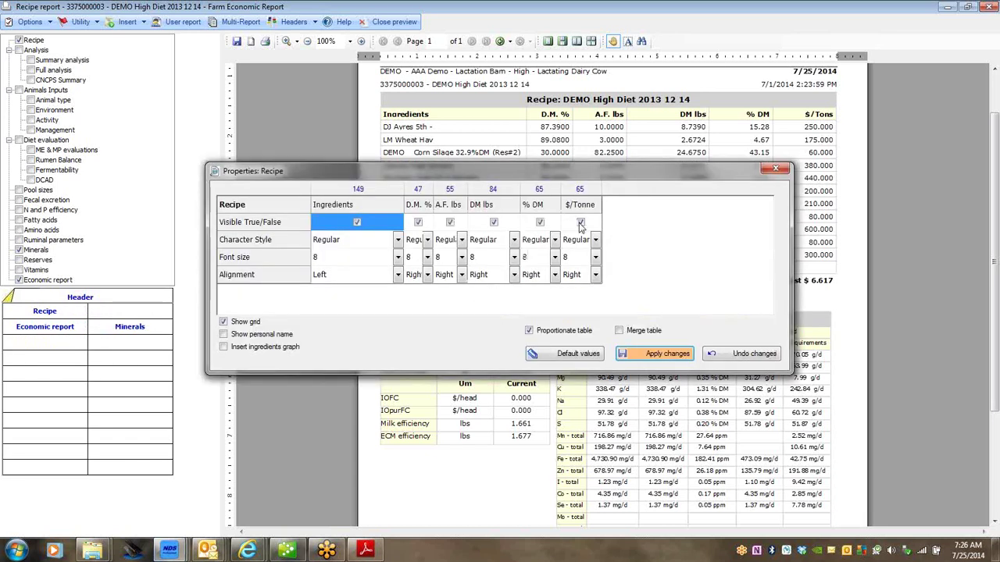
{"action": "left_click", "coordinate": [639, 353]}
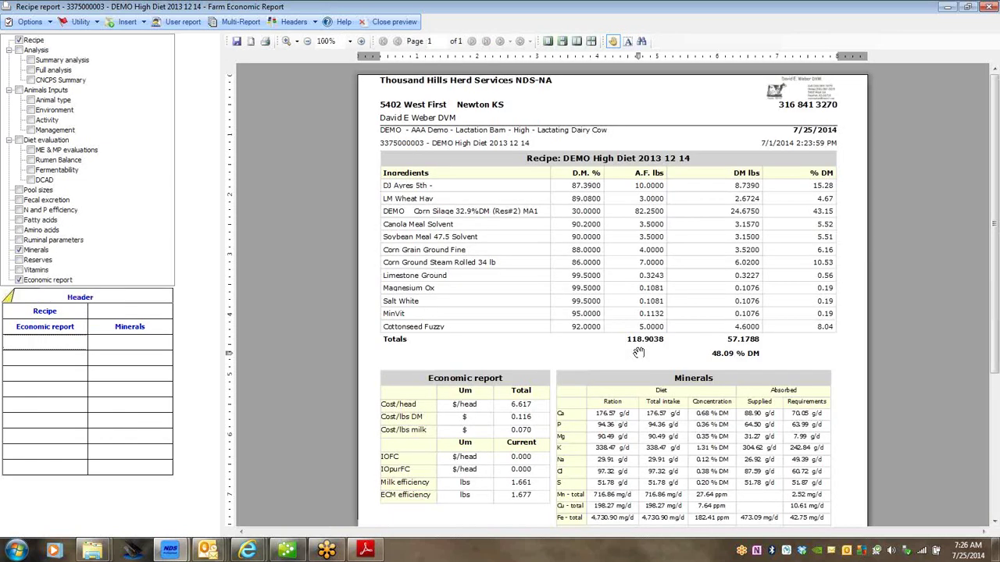
Step: Start a note for the report header with underlined text at font size 15
{"action": "right_click", "coordinate": [81, 302]}
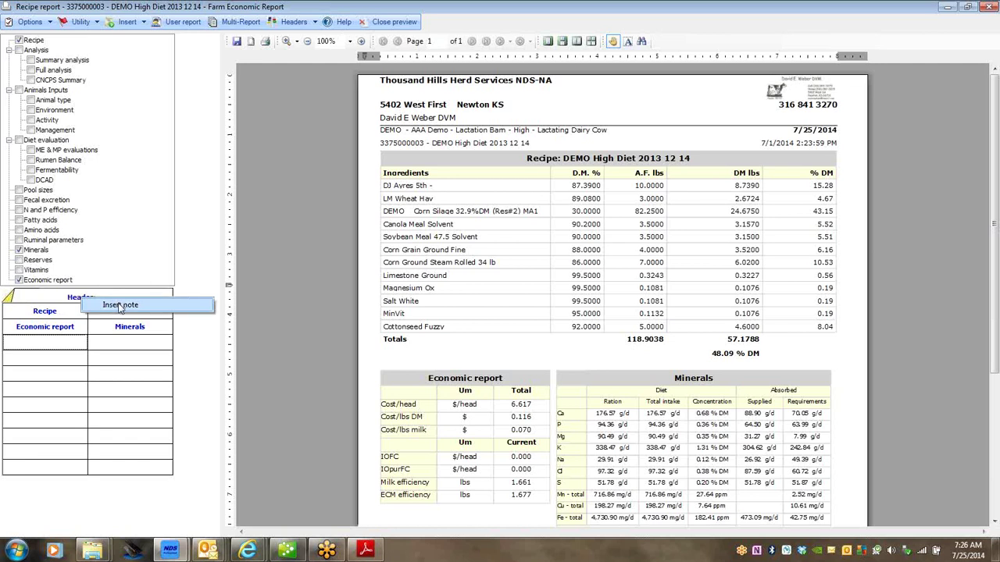
{"action": "left_click", "coordinate": [121, 306]}
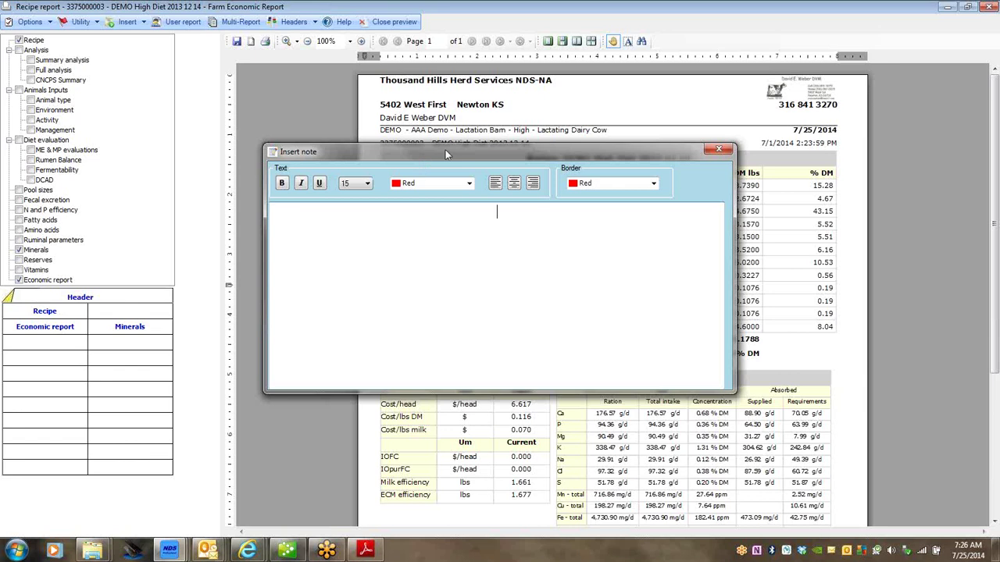
{"action": "left_click_drag", "start_coordinate": [444, 150], "coordinate": [494, 218]}
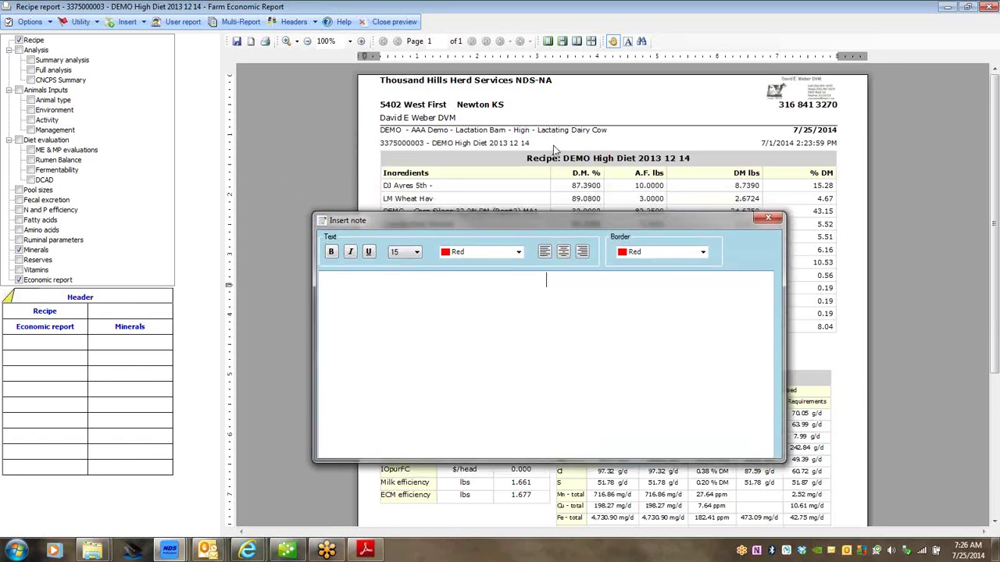
{"action": "left_click", "coordinate": [332, 253]}
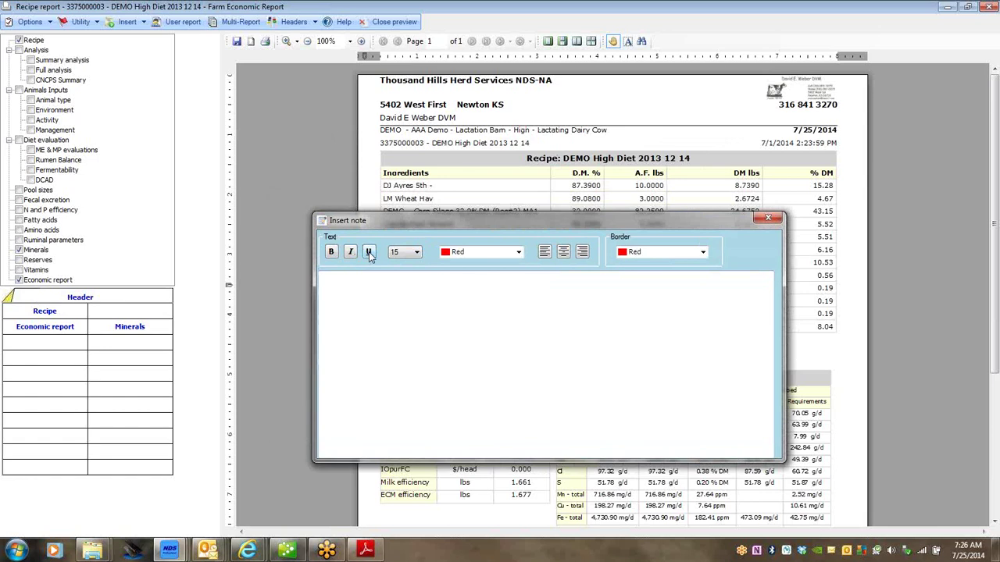
{"action": "left_click", "coordinate": [418, 256]}
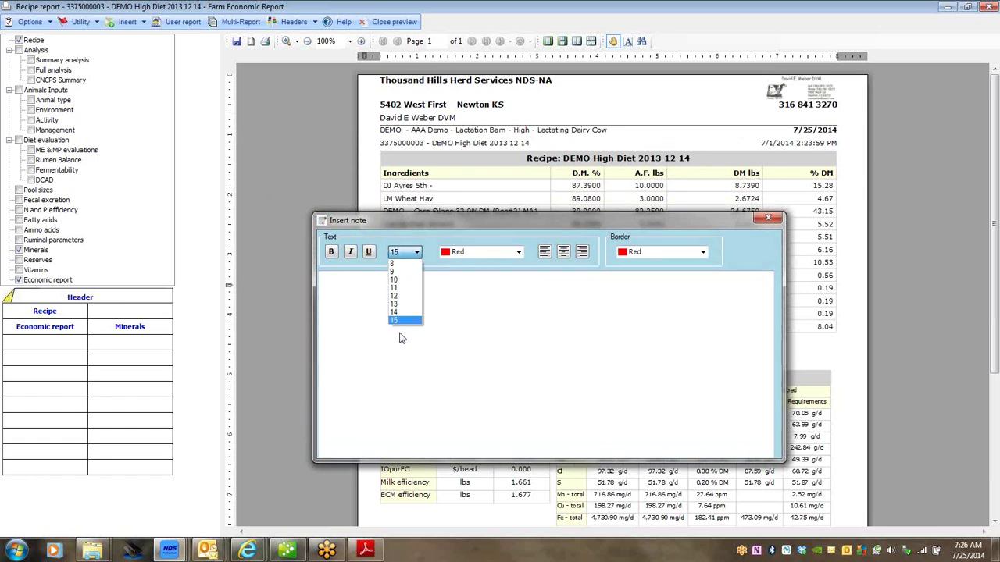
{"action": "left_click", "coordinate": [407, 321]}
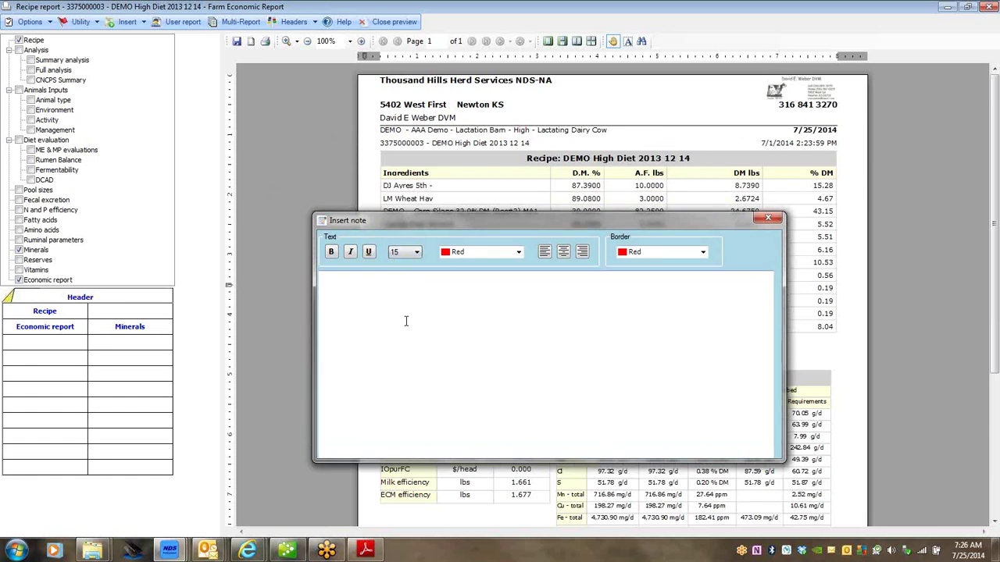
Step: Set the header note's text color to Crimson and its alignment to centered
{"action": "left_click", "coordinate": [518, 253]}
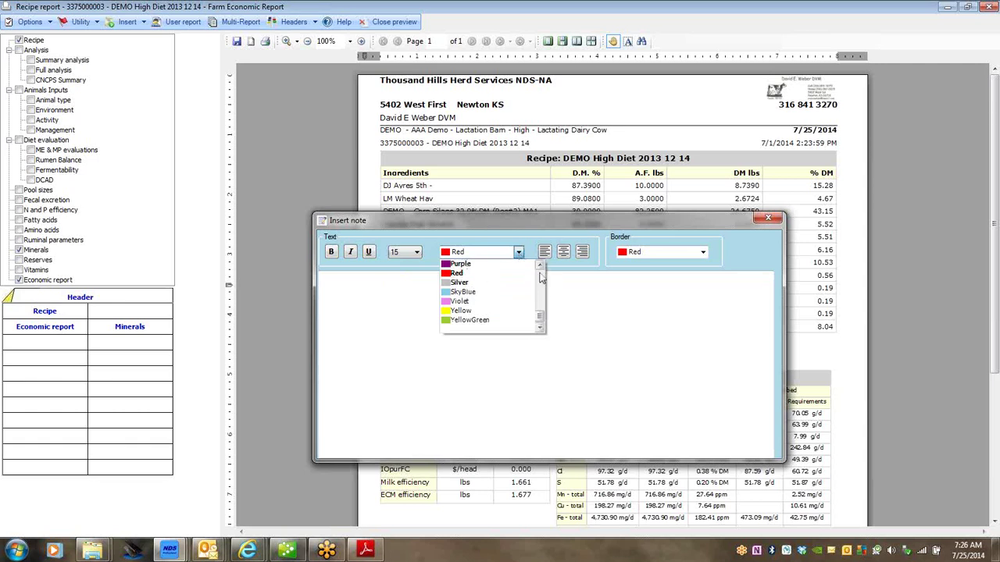
{"action": "scroll", "coordinate": [541, 279], "scroll_direction": "up", "scroll_amount": 2}
{"action": "scroll", "coordinate": [541, 279], "scroll_direction": "up", "scroll_amount": 5}
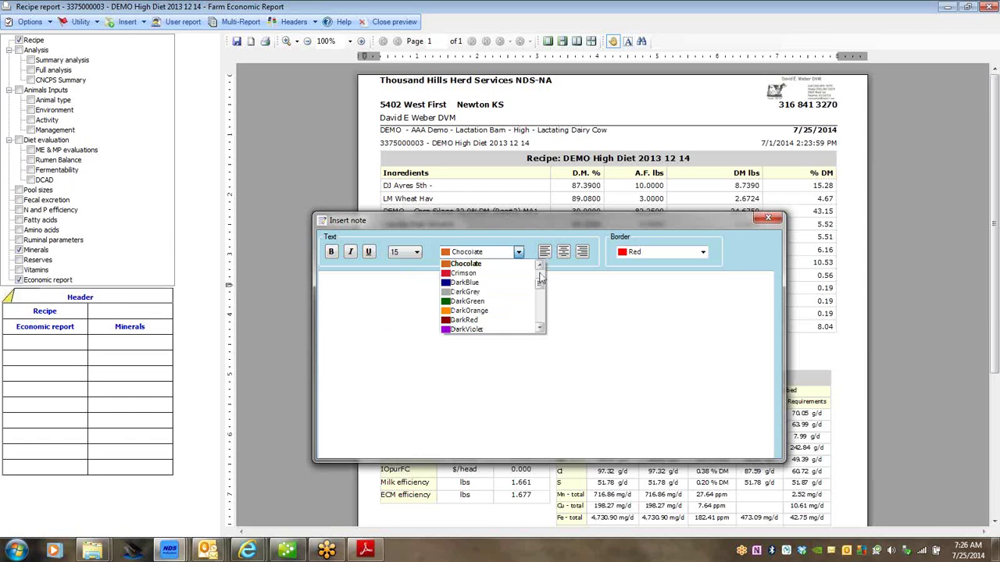
{"action": "left_click", "coordinate": [460, 275]}
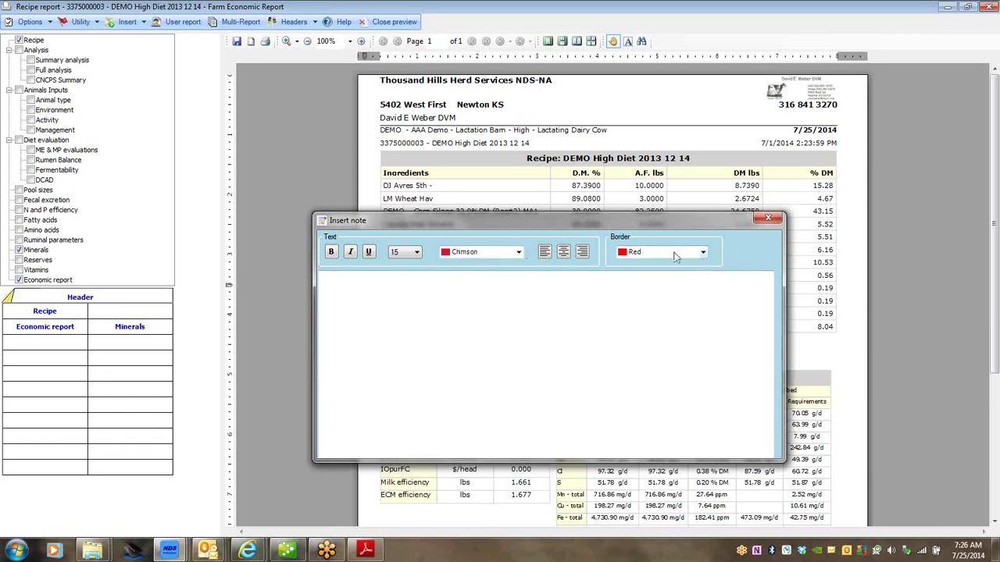
{"action": "left_click", "coordinate": [563, 254]}
{"action": "left_click", "coordinate": [535, 280]}
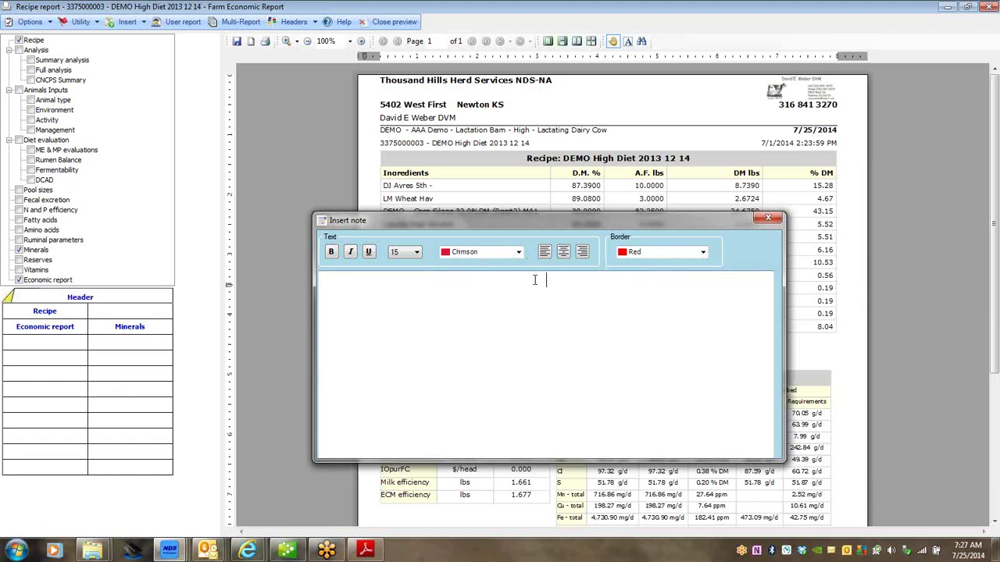
{"action": "type", "text": "DEMO"}
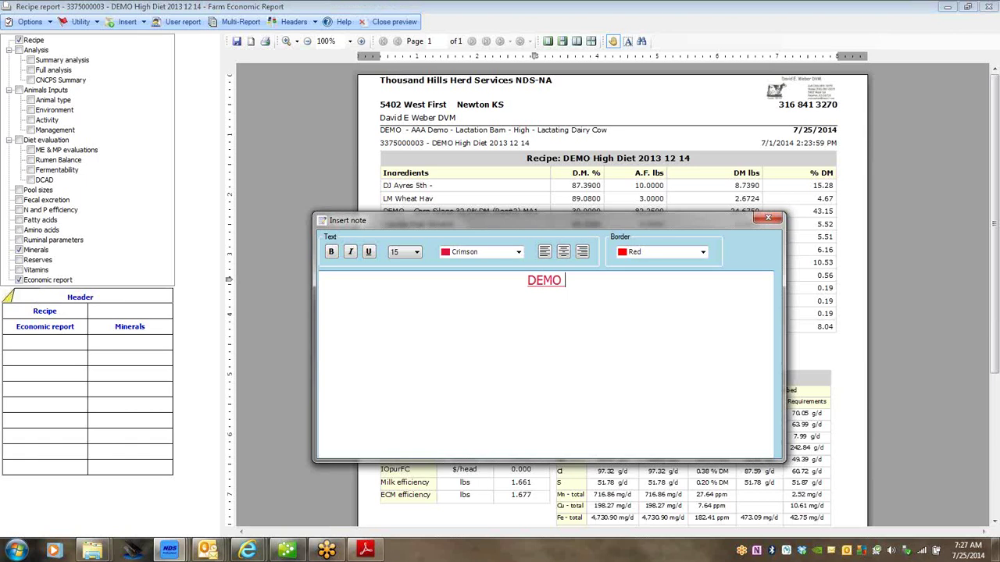
{"action": "key", "text": "BackSpace"}
{"action": "key", "text": "BackSpace"}
{"action": "key", "text": "BackSpace"}
{"action": "key", "text": "BackSpace"}
{"action": "key", "text": "BackSpace"}
Step: Make the header note bold, enter "DEMO", the addressee's first name and "this is New Ration 2014 7 25", and close the note
{"action": "left_click", "coordinate": [331, 252]}
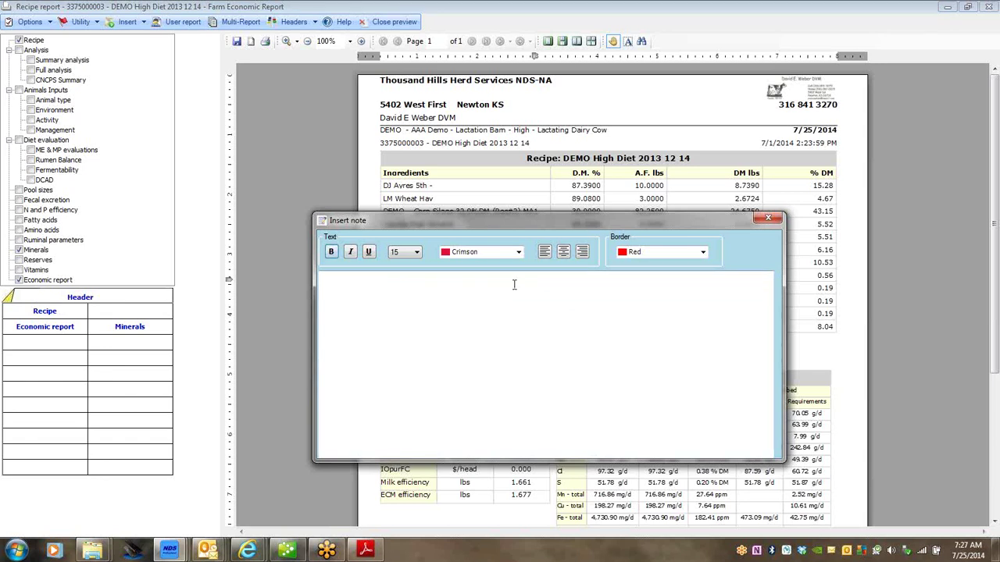
{"action": "type", "text": "E"}
{"action": "key", "text": "BackSpace"}
{"action": "type", "text": "DEMO "}
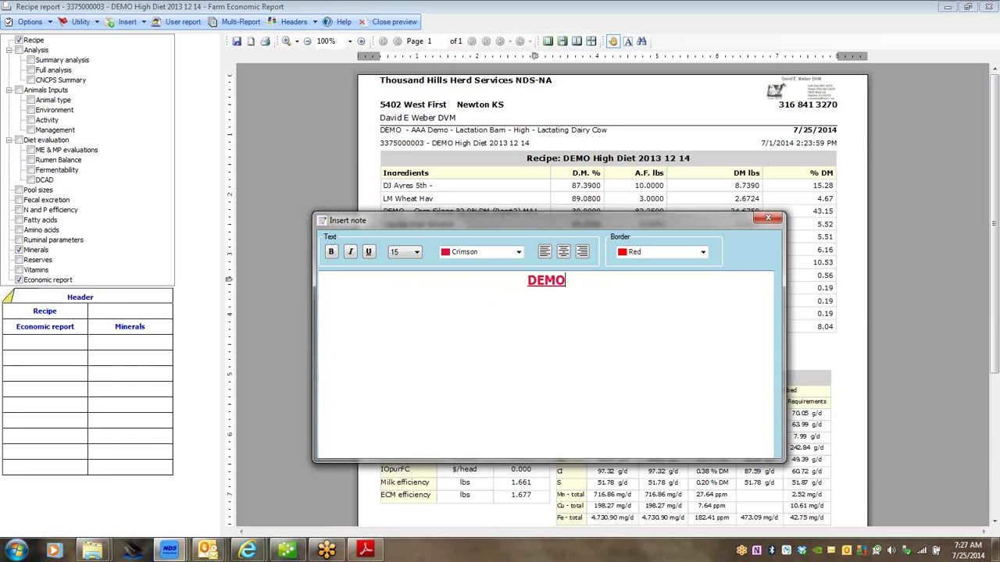
{"action": "type", "text": "Jo"}
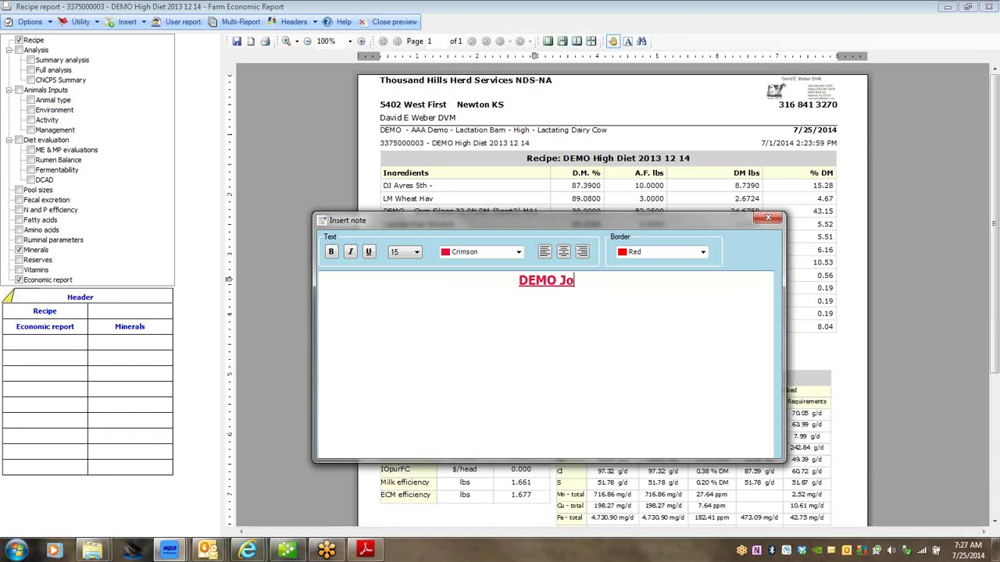
{"action": "type", "text": "e this "}
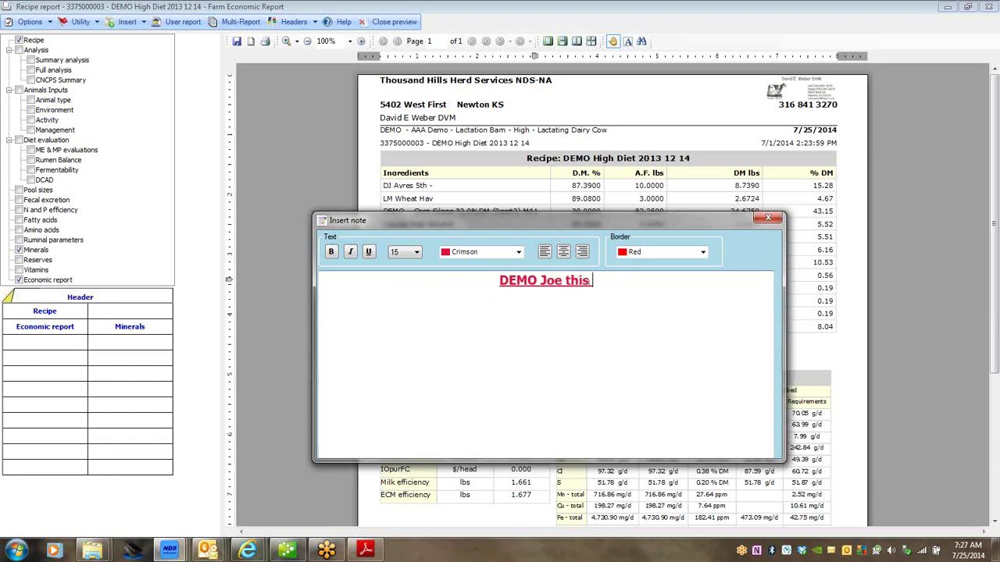
{"action": "type", "text": "is New"}
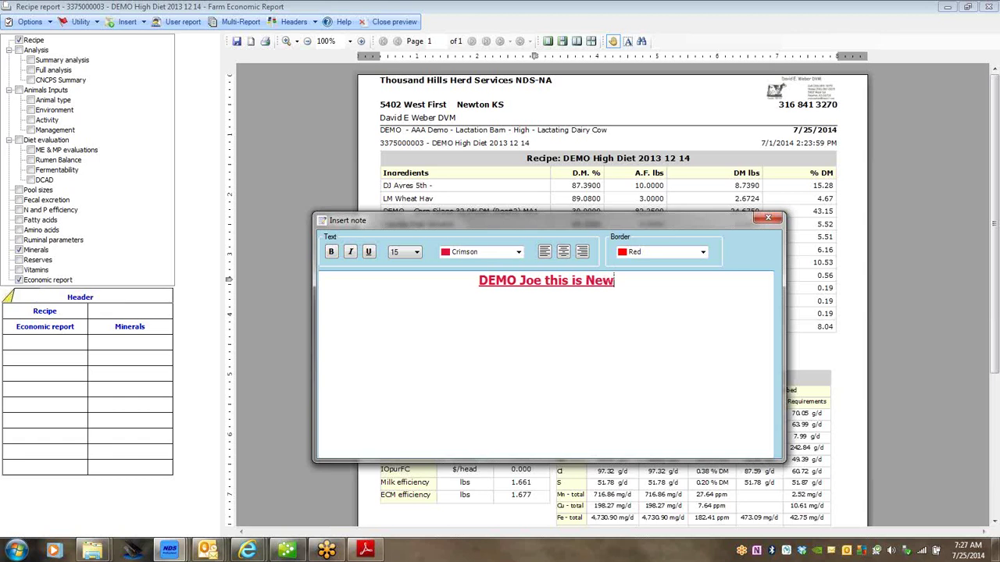
{"action": "type", "text": " Ration 1"}
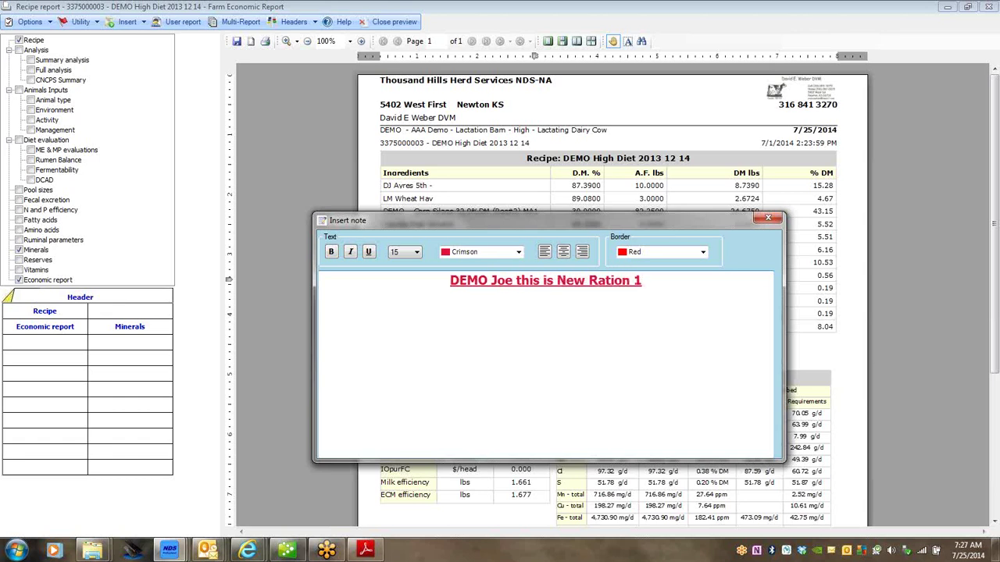
{"action": "key", "text": "BackSpace"}
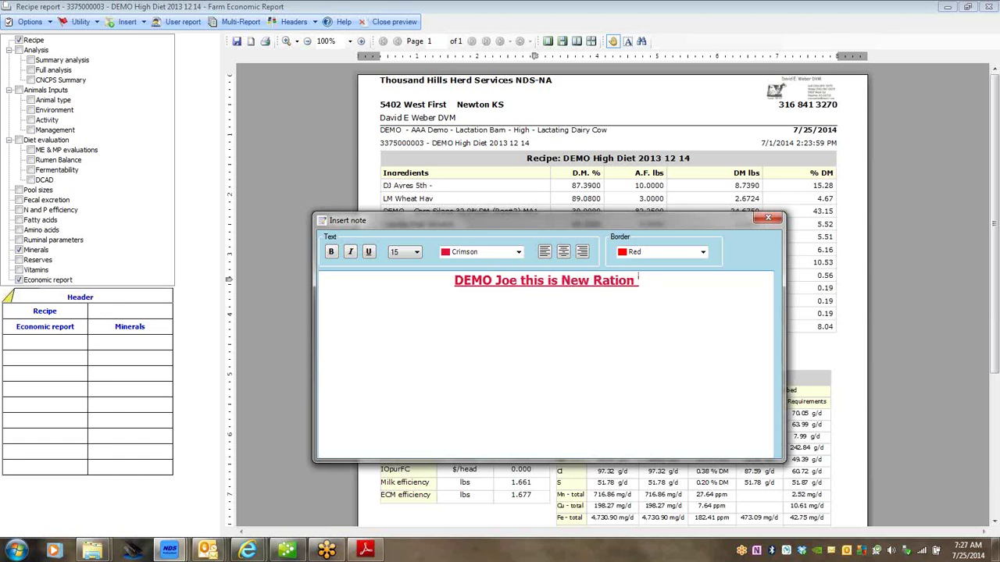
{"action": "type", "text": "2014 "}
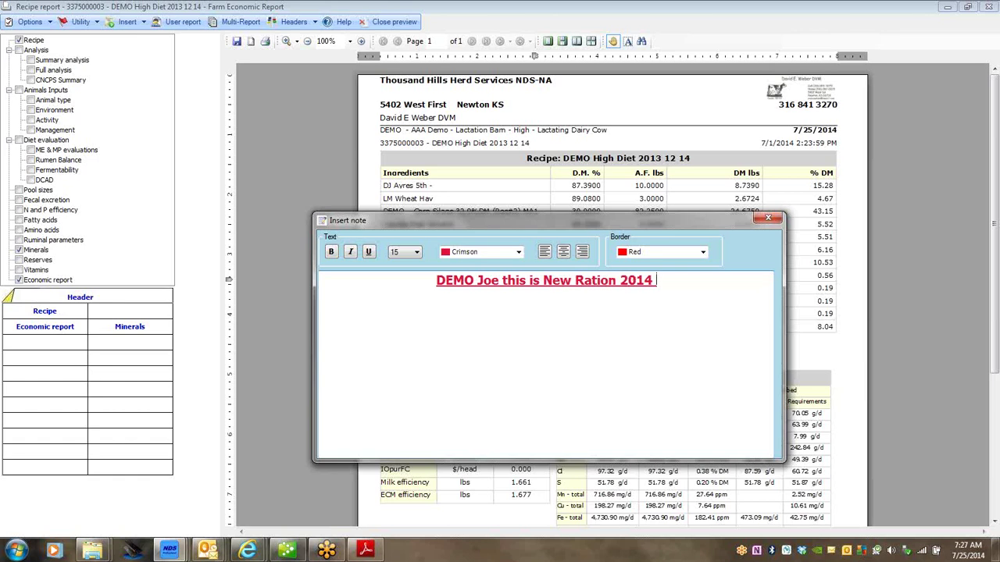
{"action": "type", "text": "7 2"}
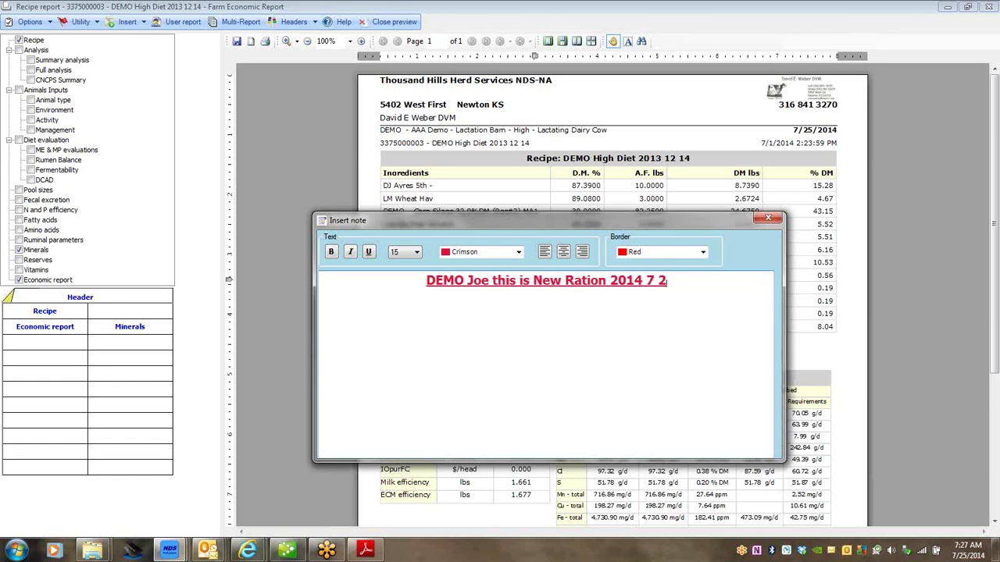
{"action": "type", "text": "5"}
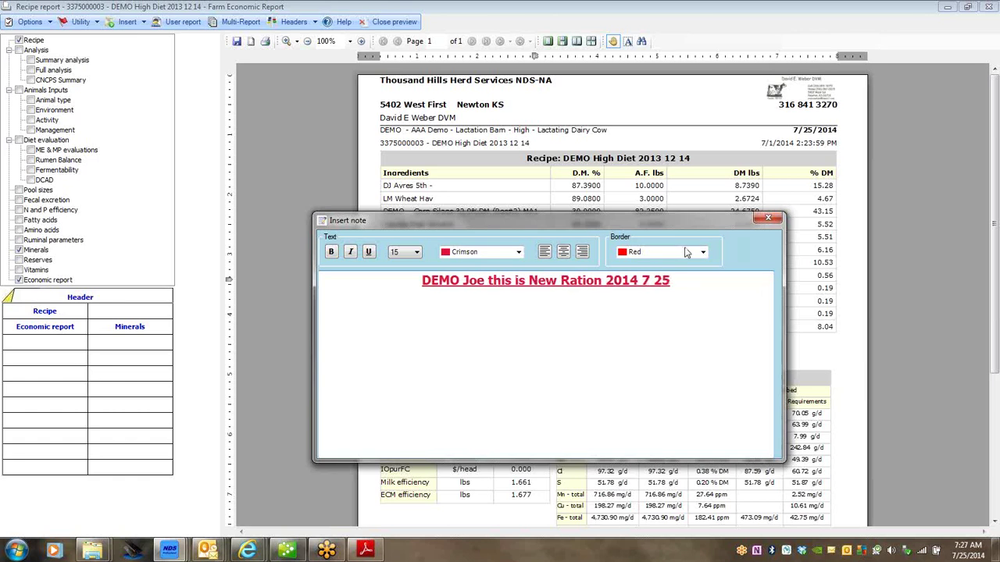
{"action": "left_click", "coordinate": [769, 218]}
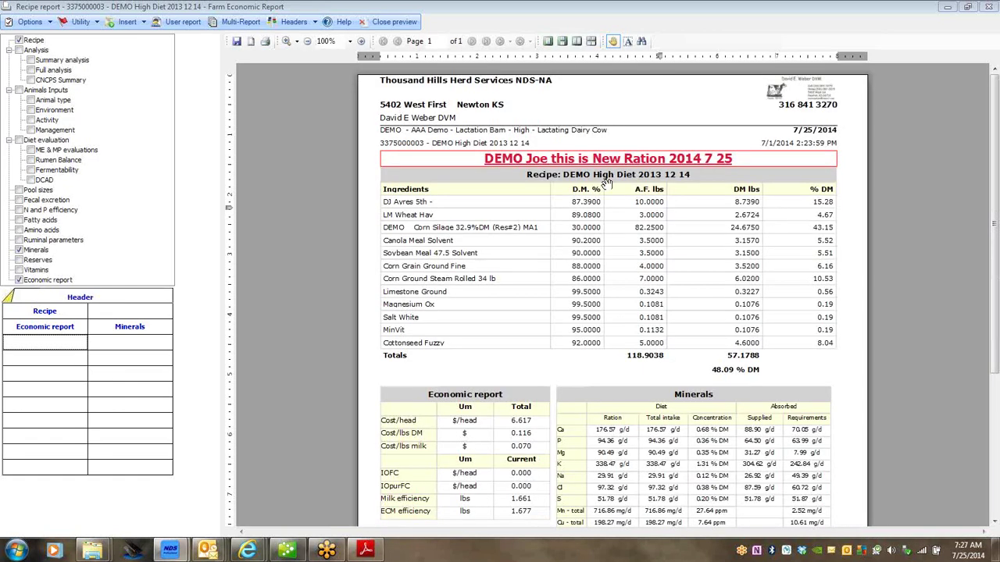
Step: Edit the header note to add a second line reading "Start Next Monday on this ration" and apply it to the report
{"action": "right_click", "coordinate": [78, 301]}
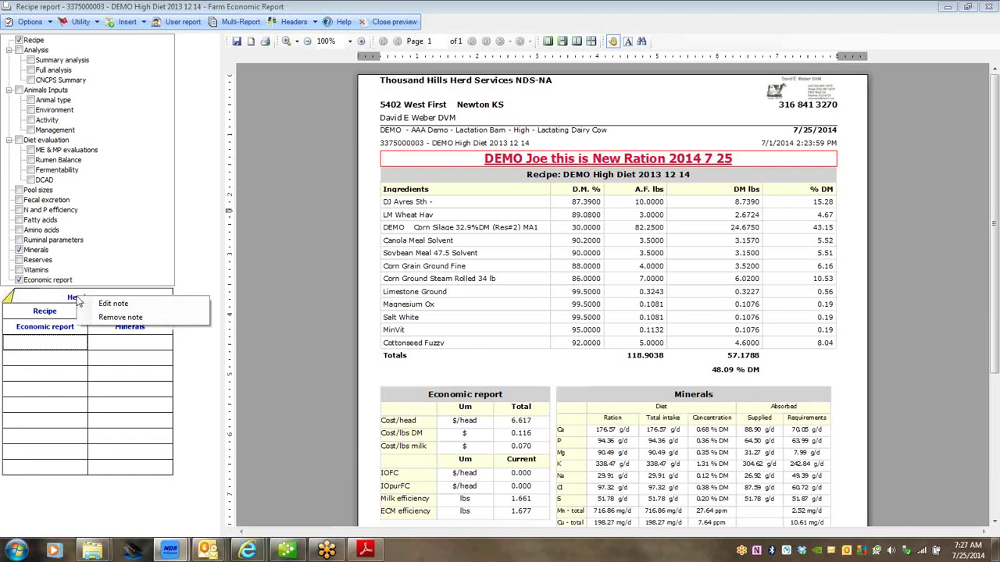
{"action": "left_click", "coordinate": [118, 309]}
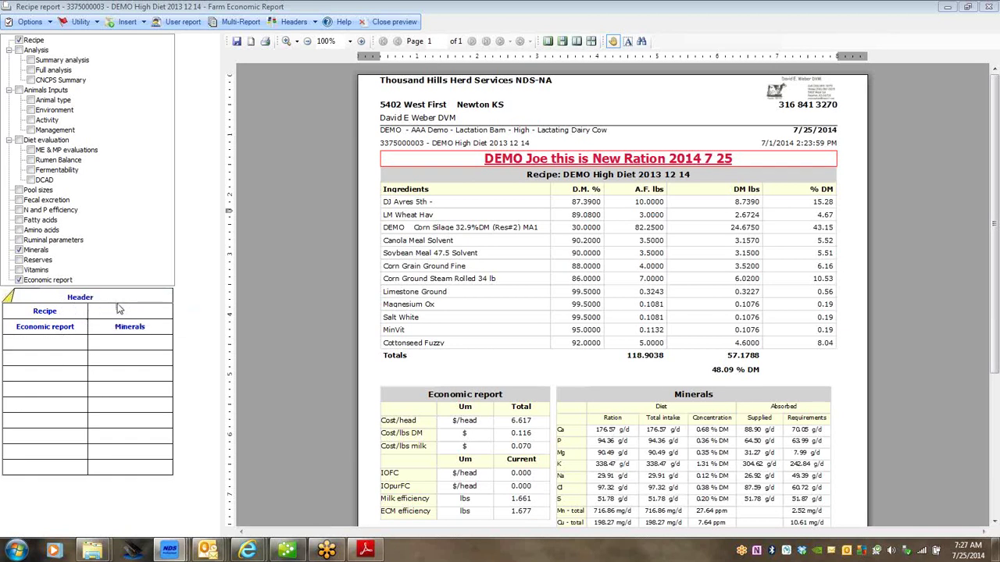
{"action": "left_click", "coordinate": [501, 222]}
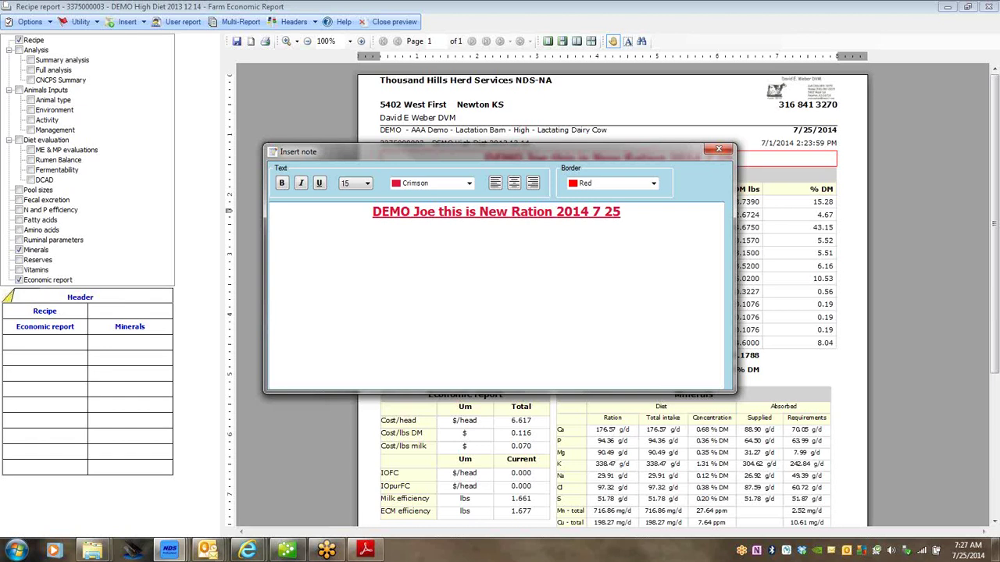
{"action": "key", "text": "Return"}
{"action": "type", "text": "Start Next"}
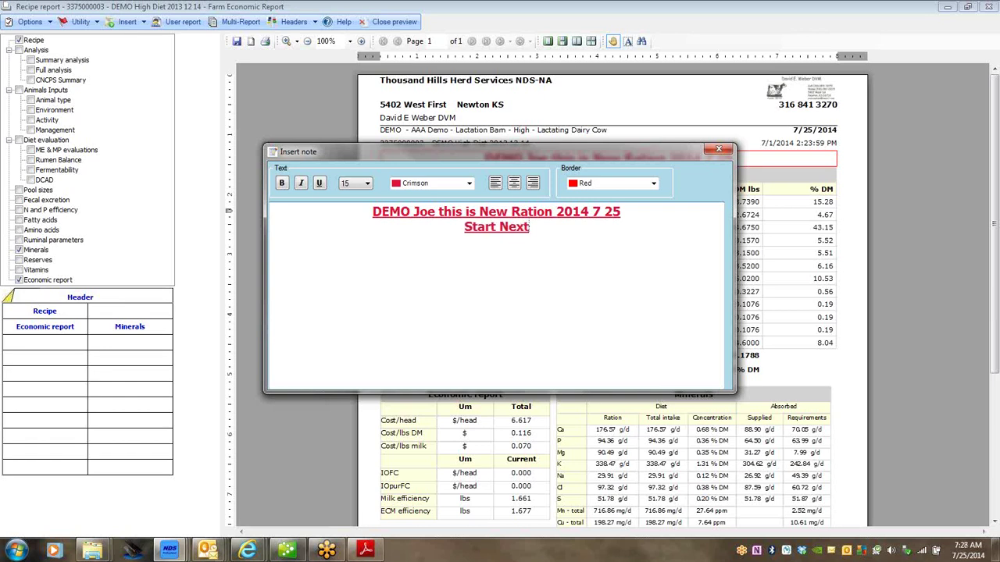
{"action": "type", "text": " Monday"}
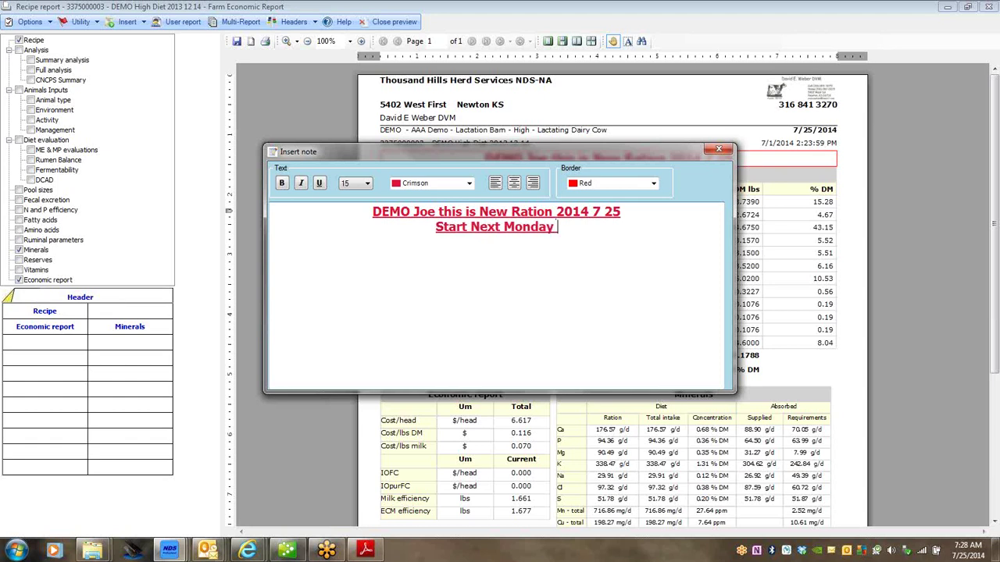
{"action": "type", "text": " on this ration"}
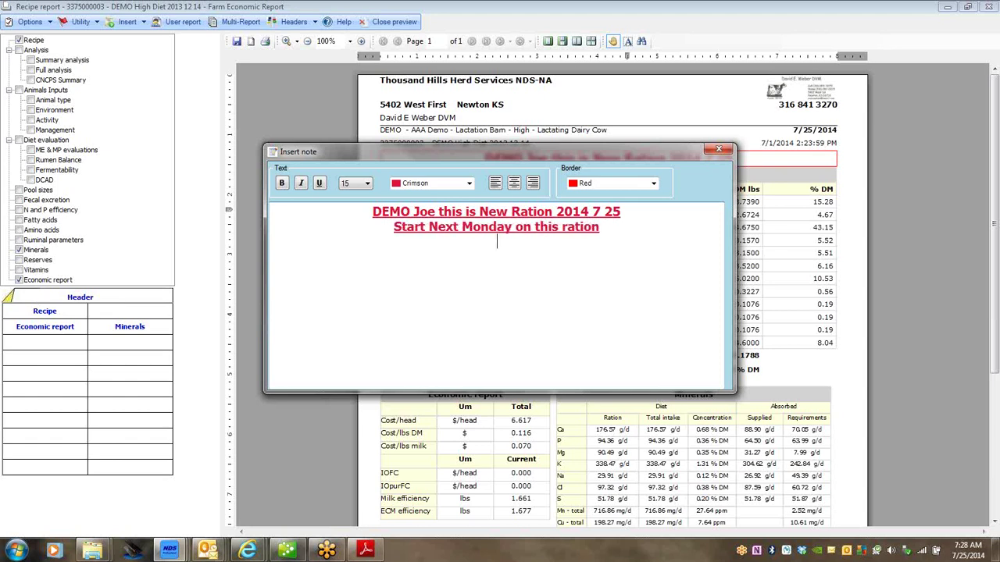
{"action": "left_click", "coordinate": [720, 150]}
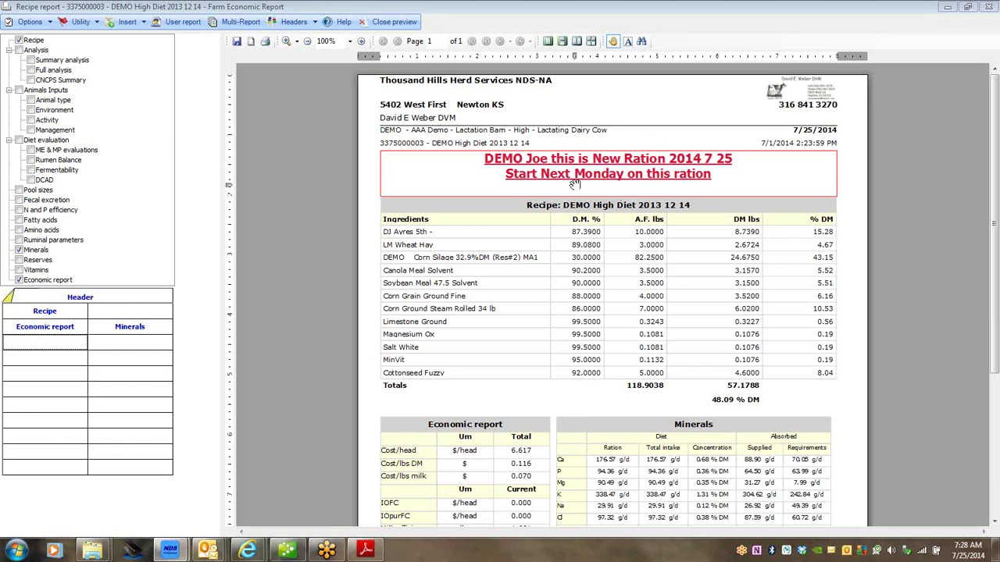
Step: Check the whole report page and remove the Minerals table from the report
{"action": "left_click", "coordinate": [995, 519]}
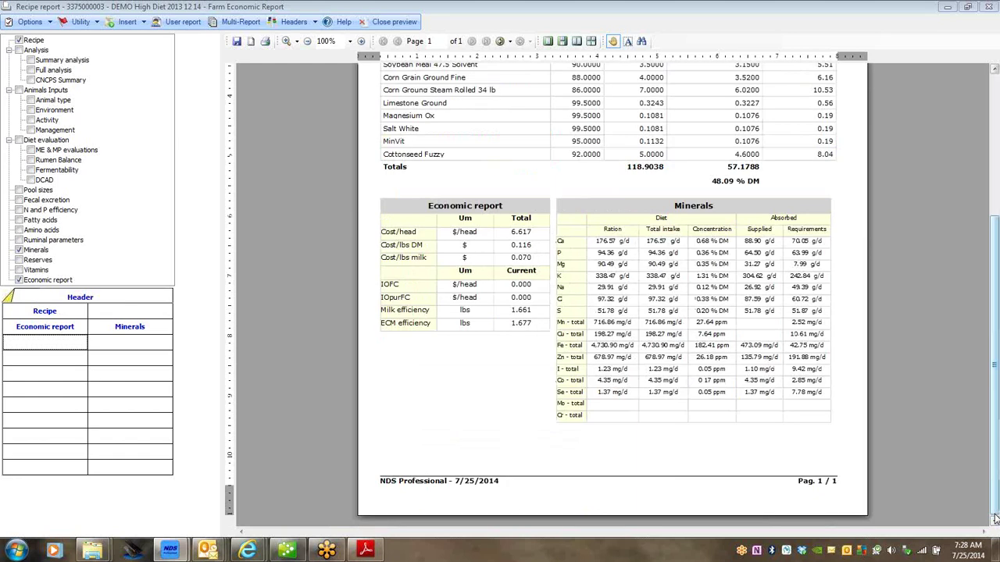
{"action": "scroll", "coordinate": [971, 427], "scroll_direction": "up", "scroll_amount": 1}
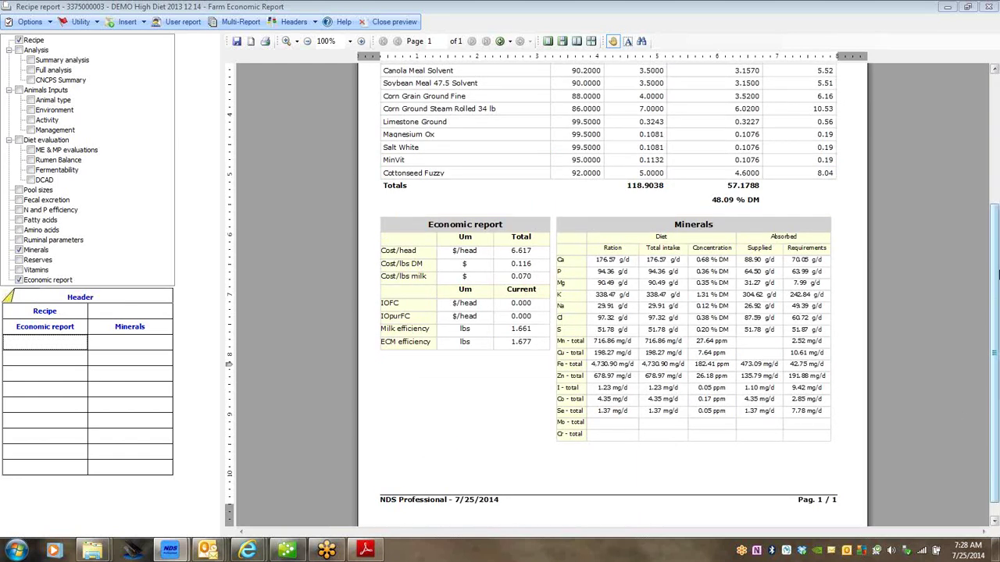
{"action": "left_click_drag", "start_coordinate": [995, 270], "coordinate": [995, 185]}
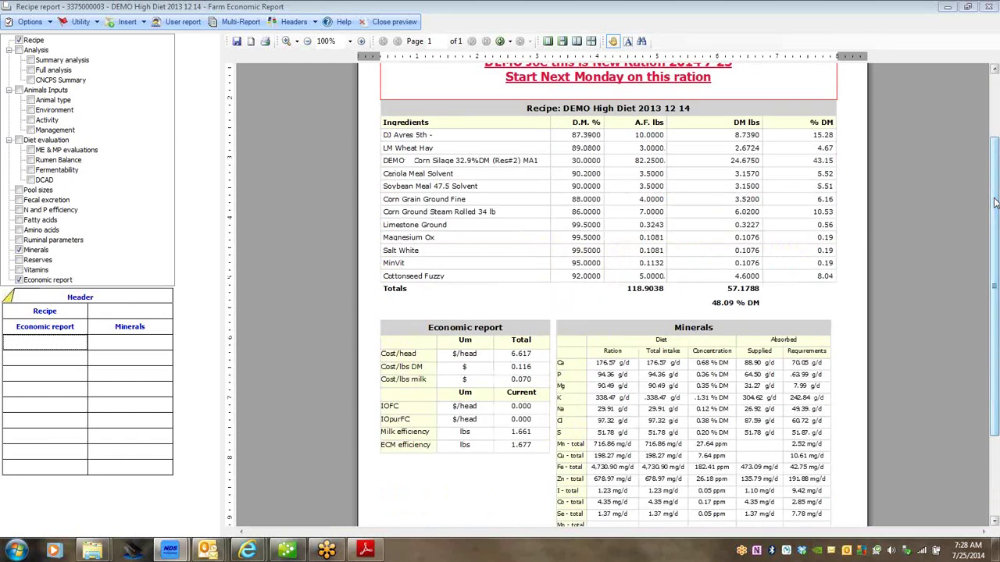
{"action": "left_click", "coordinate": [20, 250]}
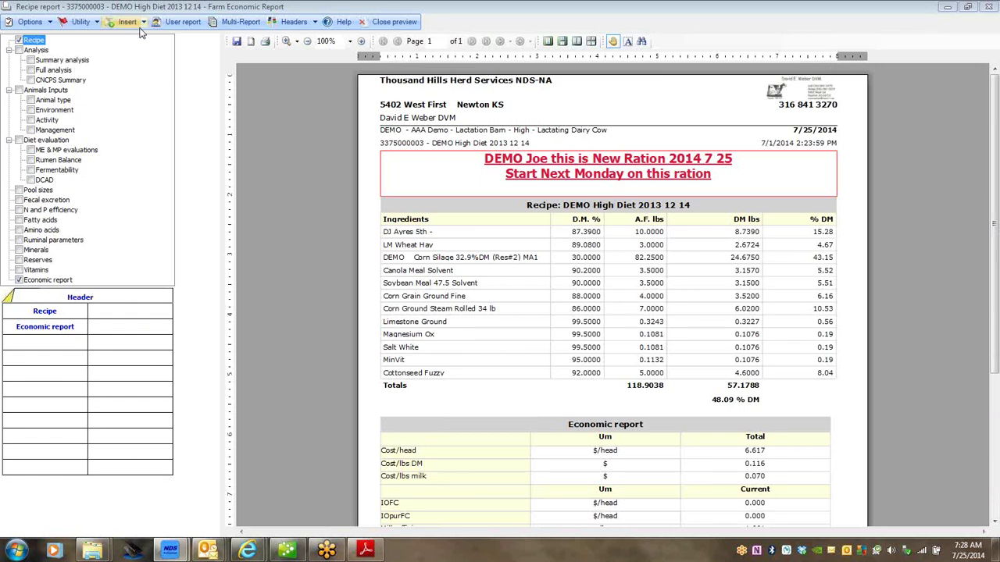
Step: Send the report as a PDF file, saving it as "NDS3_DEMO High Diet 2014 7 25-DEMO" in the proposed folder
{"action": "left_click", "coordinate": [97, 25]}
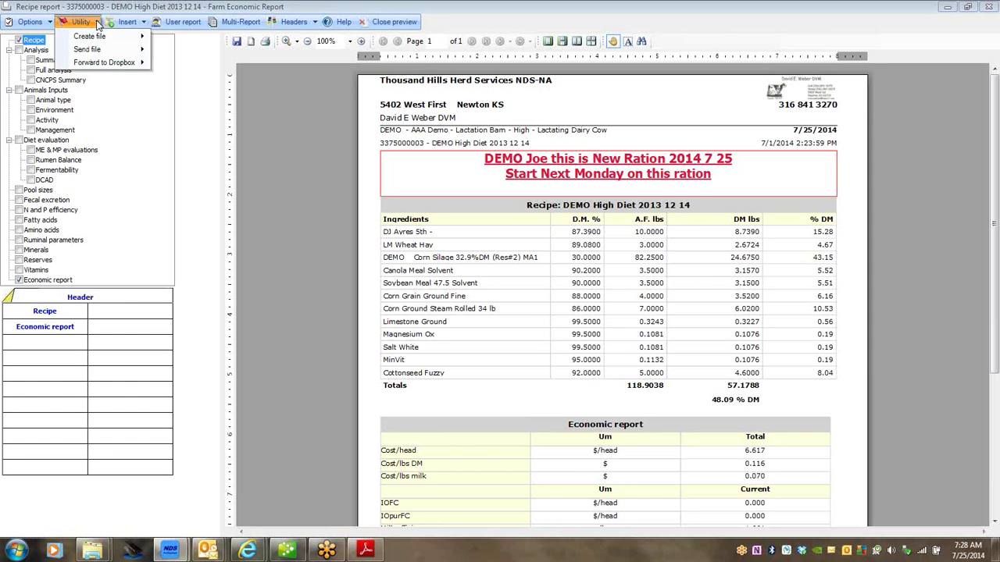
{"action": "mouse_move", "coordinate": [103, 37]}
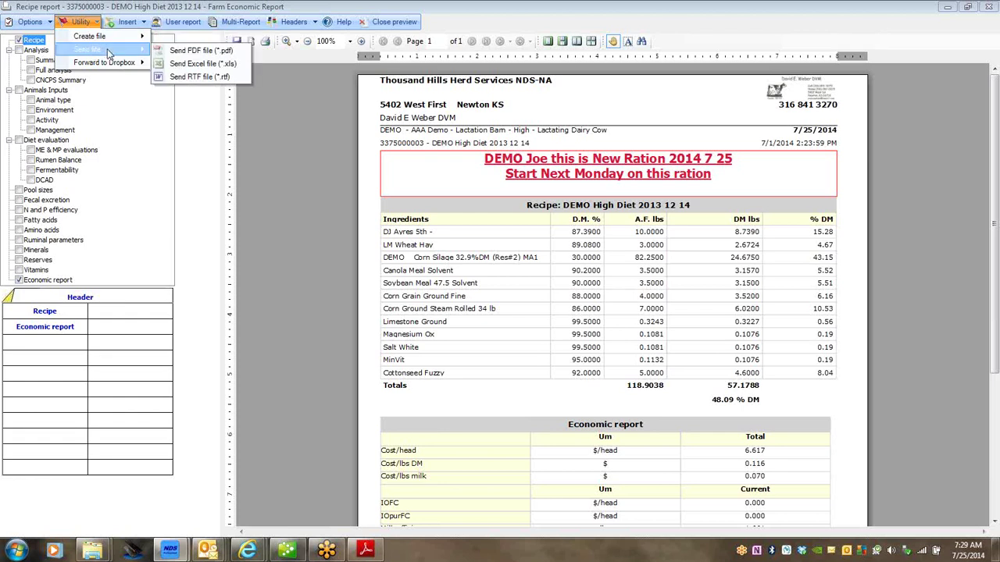
{"action": "left_click", "coordinate": [190, 49]}
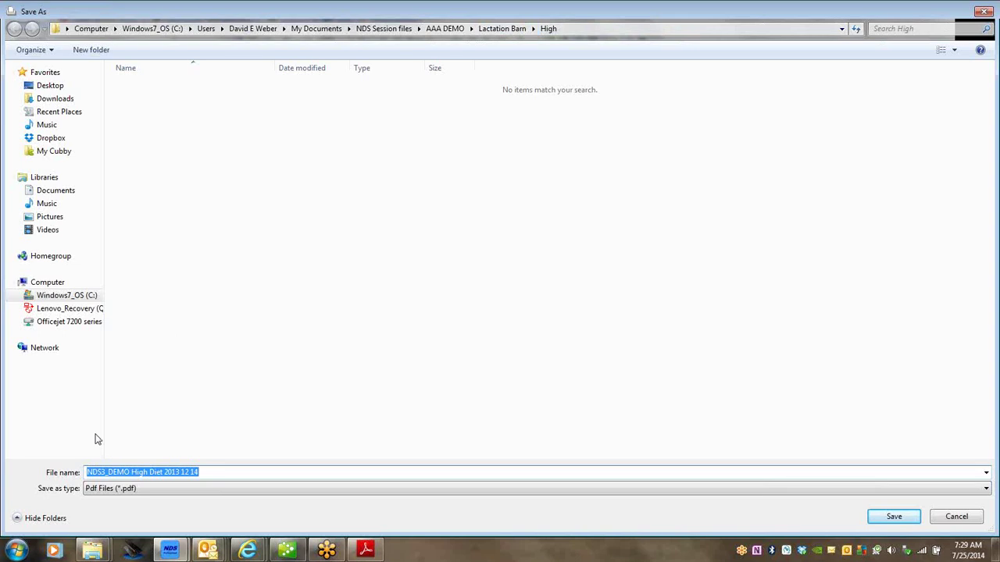
{"action": "left_click", "coordinate": [204, 472]}
{"action": "key", "text": "BackSpace"}
{"action": "key", "text": "BackSpace"}
{"action": "key", "text": "BackSpace"}
{"action": "key", "text": "BackSpace"}
{"action": "key", "text": "BackSpace"}
{"action": "key", "text": "BackSpace"}
{"action": "key", "text": "BackSpace"}
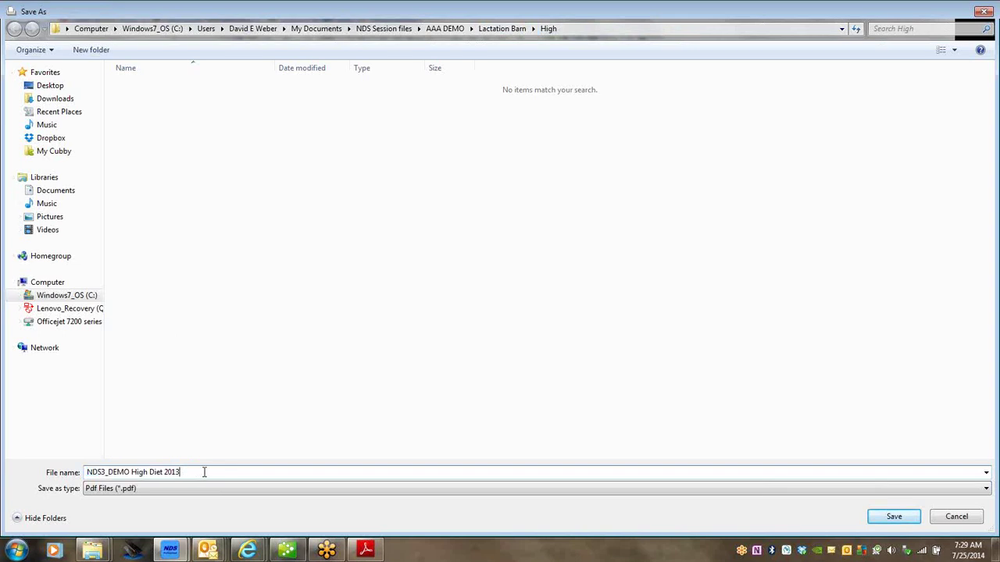
{"action": "type", "text": "4 7 25-DEMO"}
{"action": "left_click", "coordinate": [892, 518]}
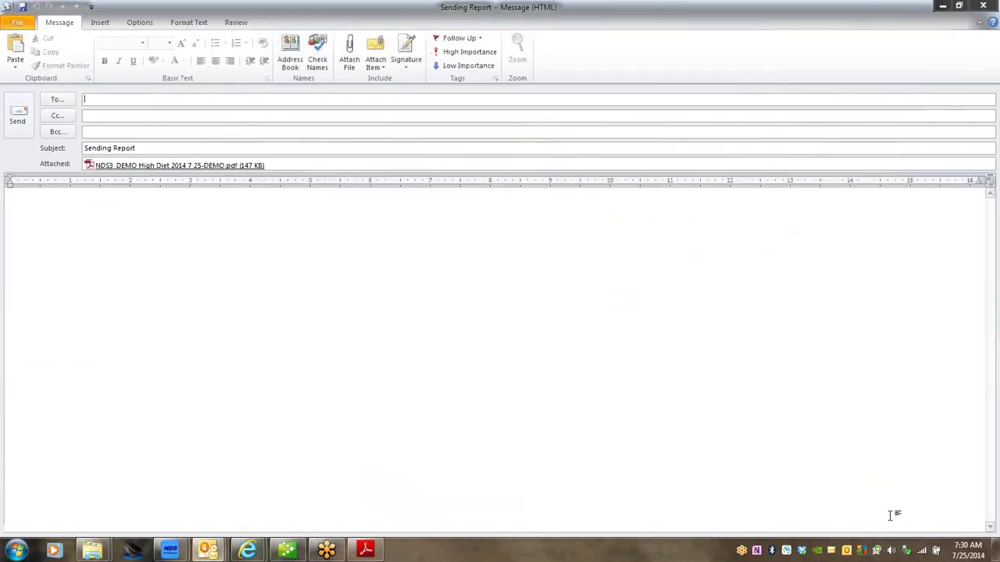
Step: Fill in the recipient's e-mail address for the report message and insert the saved signature in its body
{"action": "type", "text": "nds"}
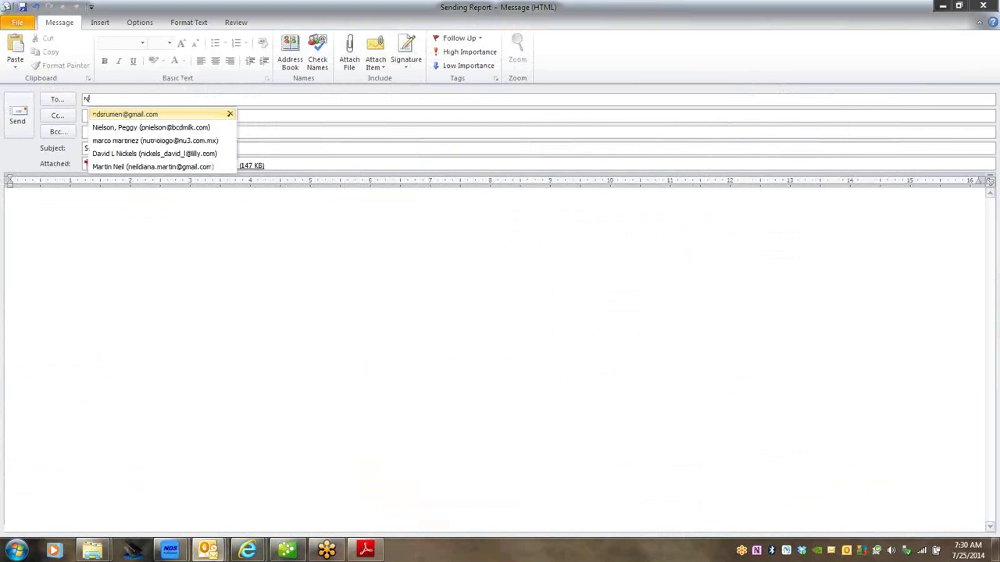
{"action": "key", "text": "Return"}
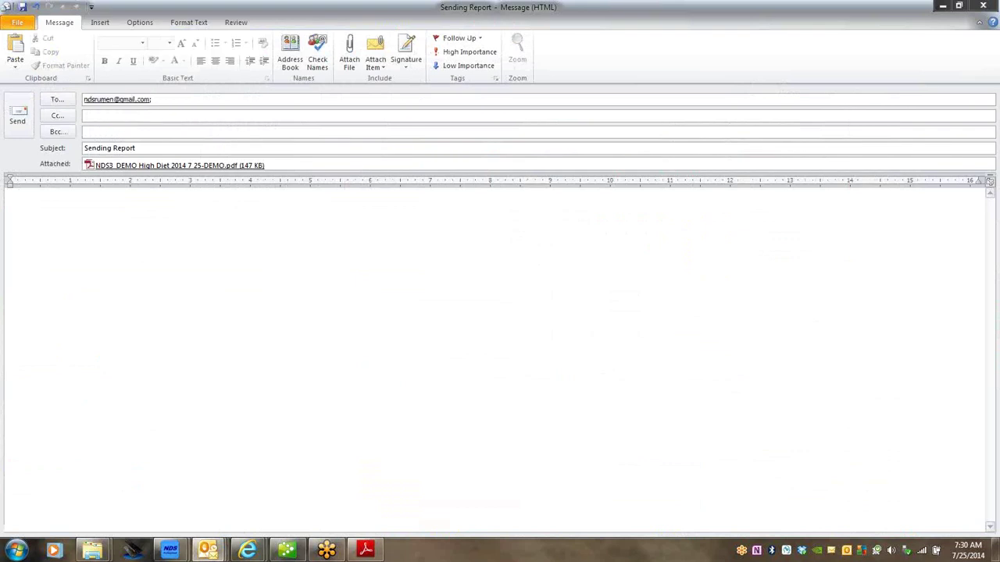
{"action": "left_click", "coordinate": [25, 204]}
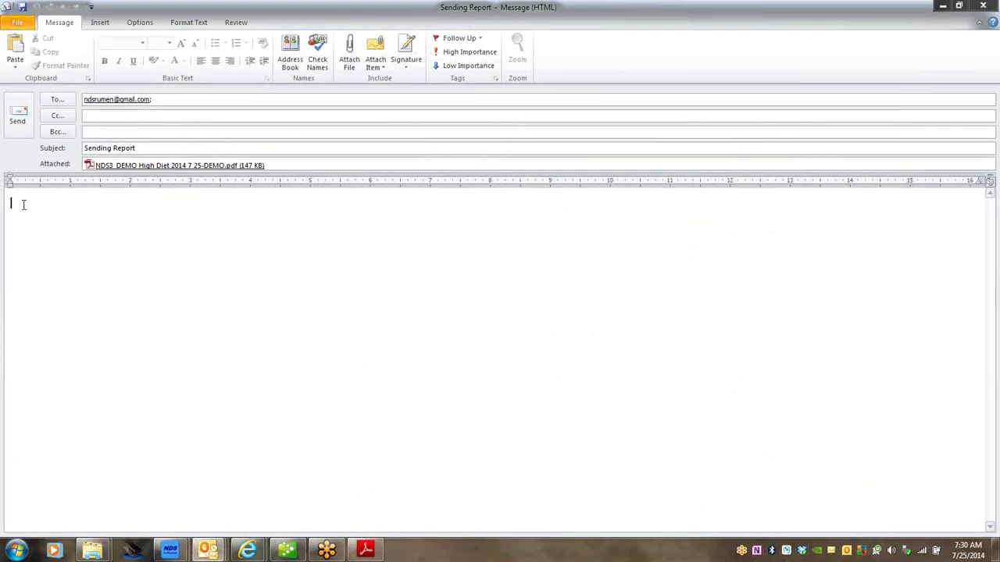
{"action": "left_click", "coordinate": [100, 23]}
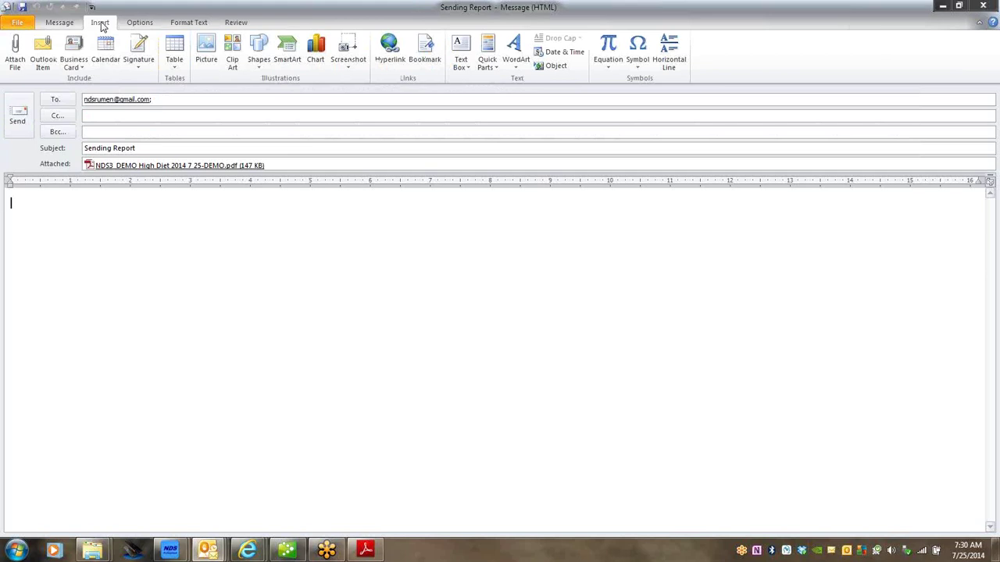
{"action": "left_click", "coordinate": [140, 65]}
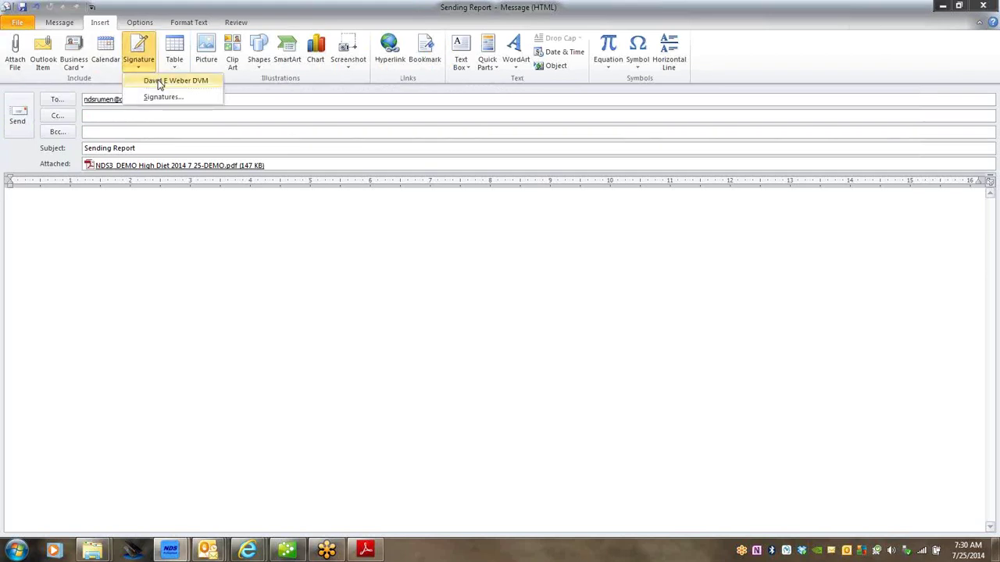
{"action": "left_click", "coordinate": [159, 81]}
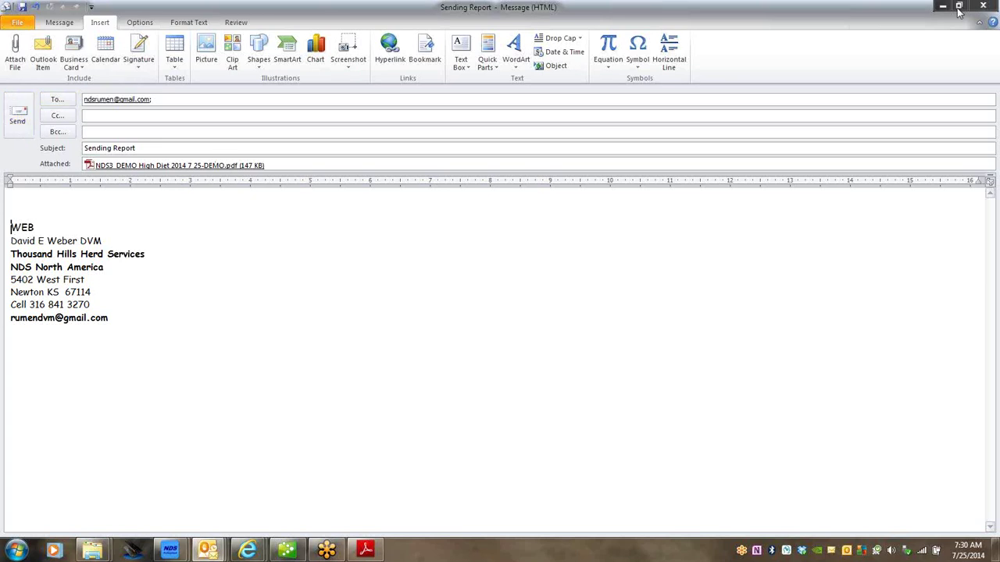
Step: Close the report e-mail message without saving its changes
{"action": "left_click", "coordinate": [983, 7]}
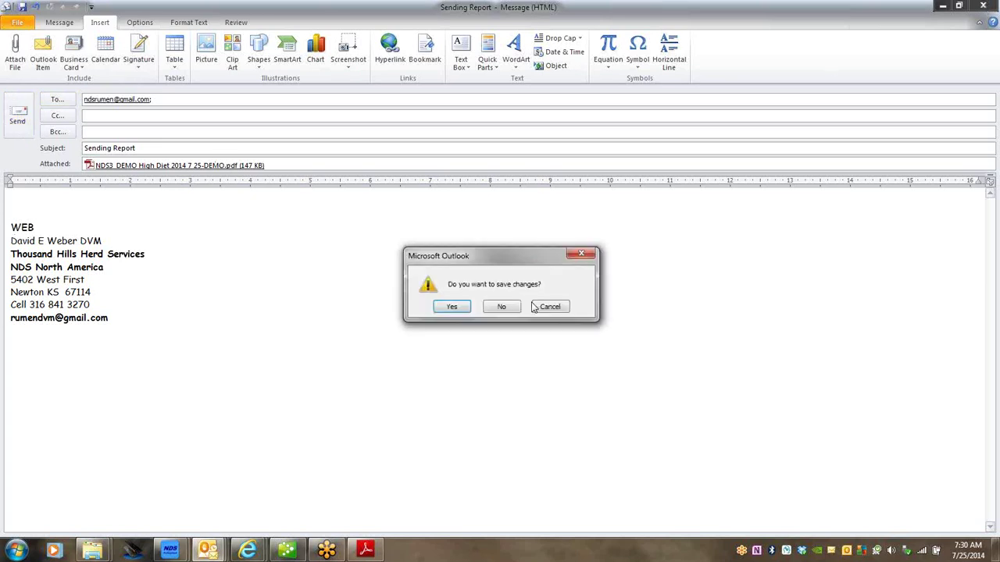
{"action": "left_click", "coordinate": [500, 306]}
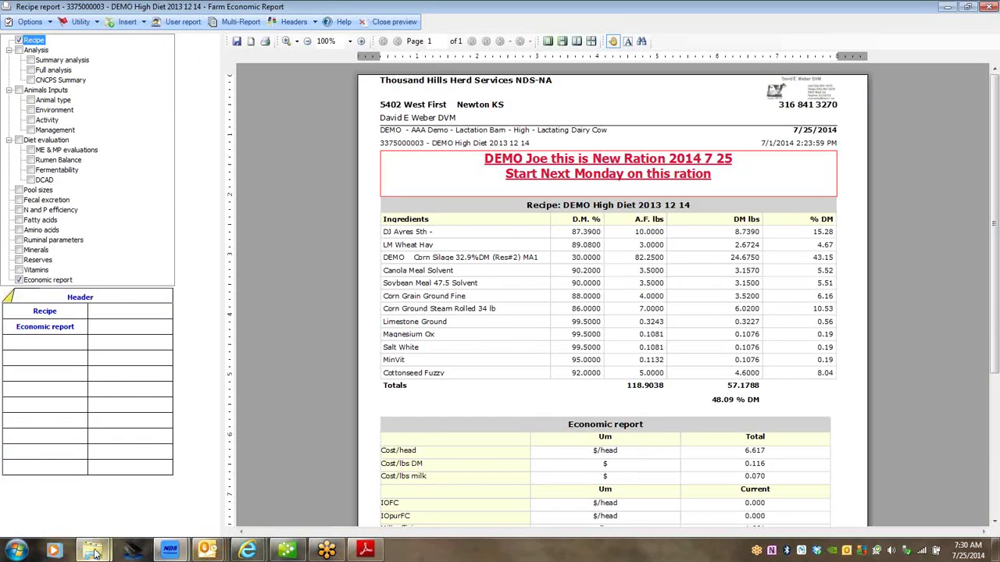
Step: Switch to Windows Explorer, open the NDS Session files folder in the Documents library and list its folders by name
{"action": "mouse_move", "coordinate": [93, 553]}
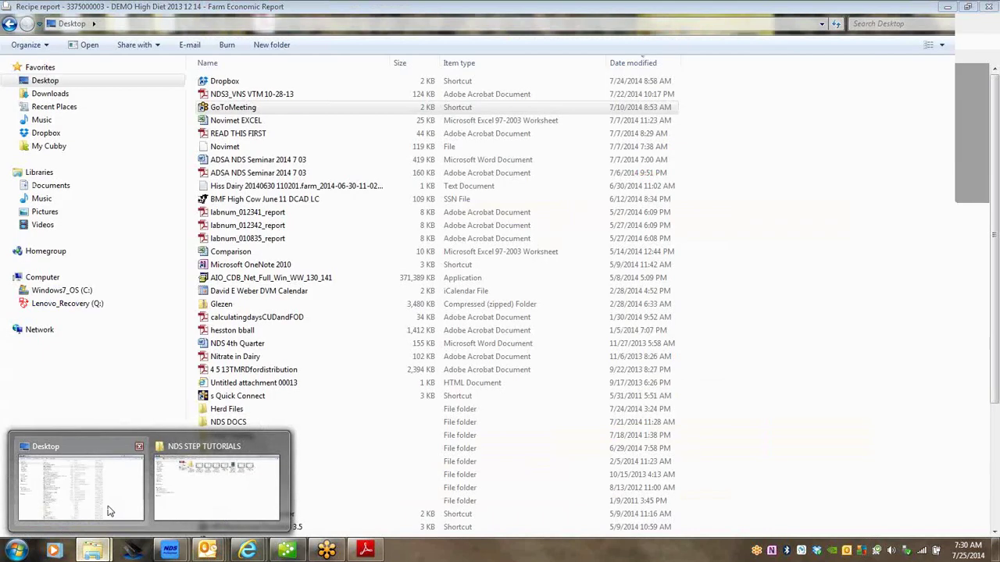
{"action": "left_click", "coordinate": [109, 511]}
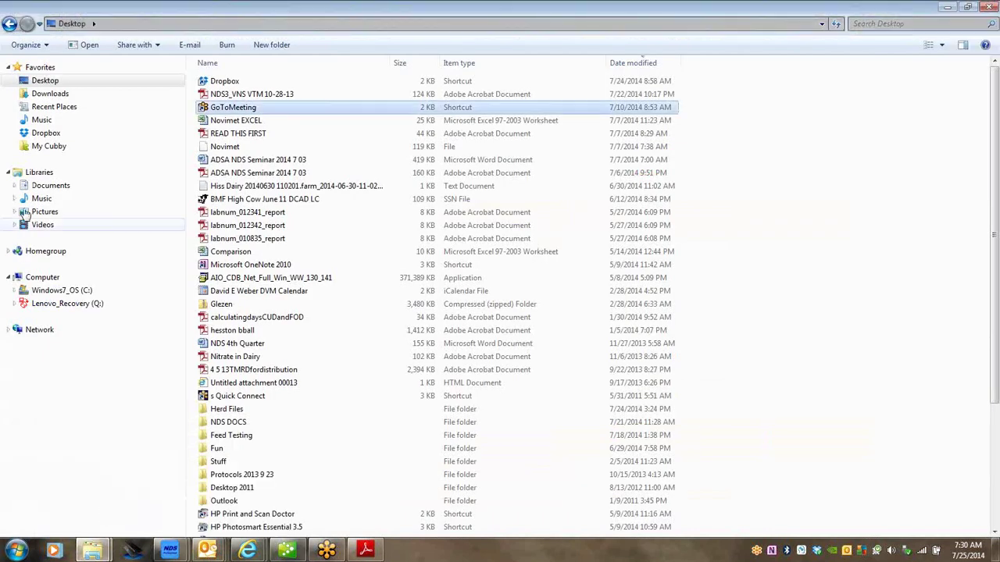
{"action": "left_click", "coordinate": [52, 188]}
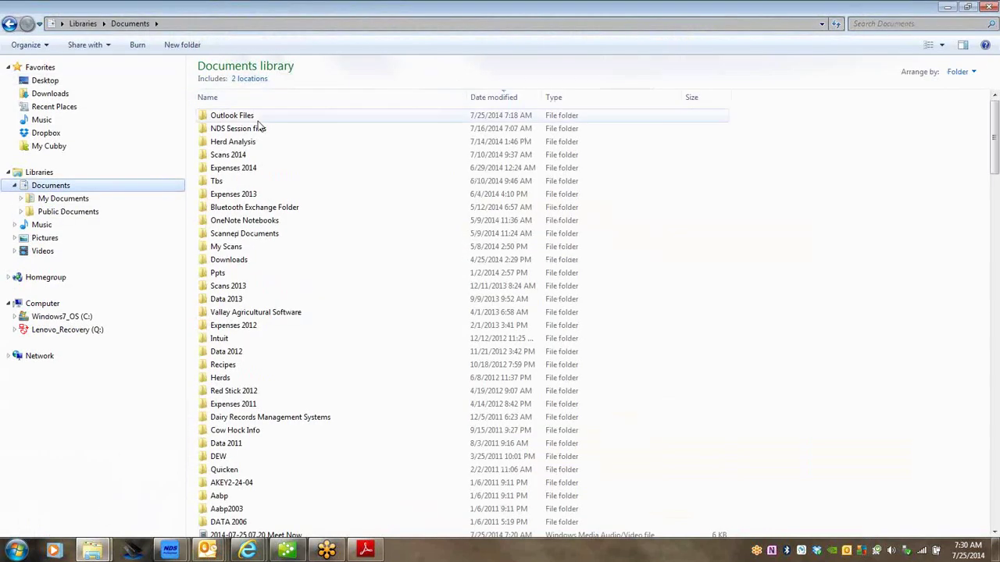
{"action": "double_click", "coordinate": [245, 131]}
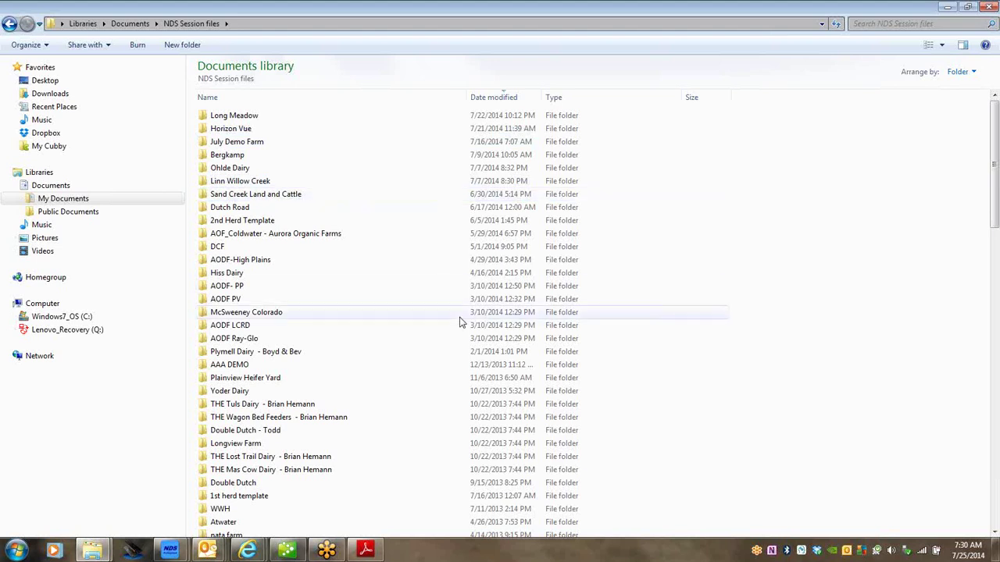
{"action": "left_click", "coordinate": [995, 532]}
{"action": "left_click_drag", "start_coordinate": [994, 532], "coordinate": [994, 532]}
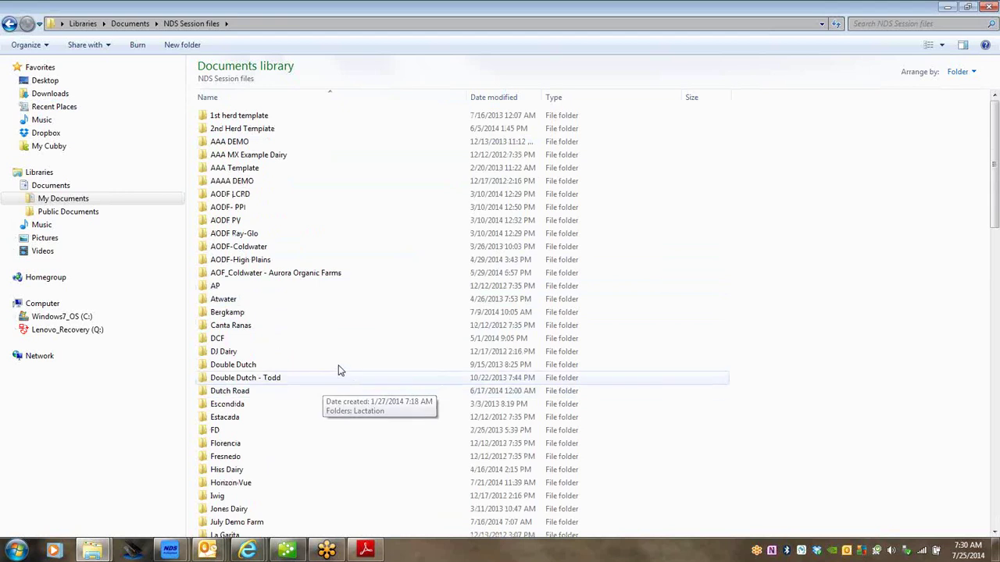
Step: Browse through the AAA DEMO farm folder into Lactation Barn and open its High subfolder
{"action": "double_click", "coordinate": [218, 142]}
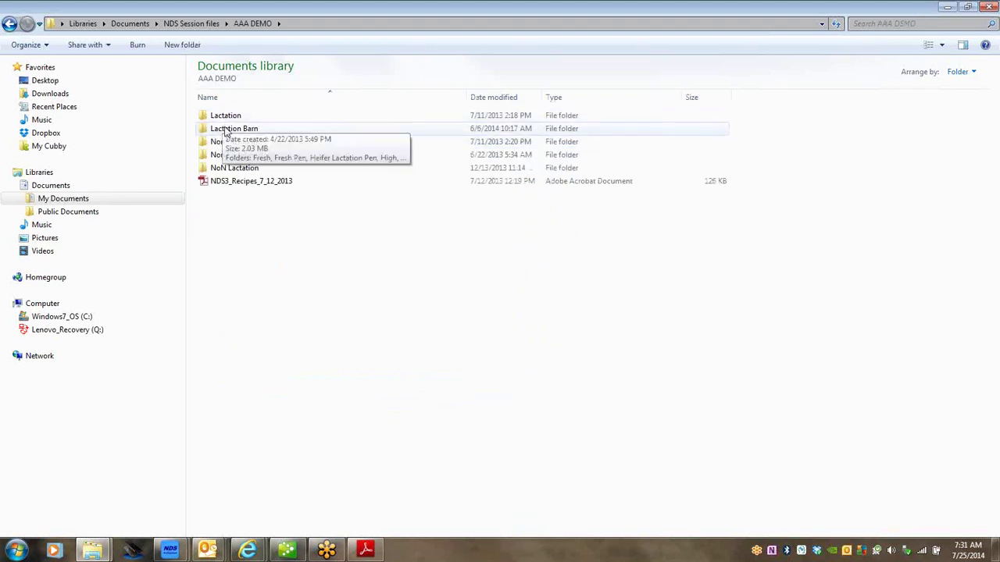
{"action": "double_click", "coordinate": [225, 116]}
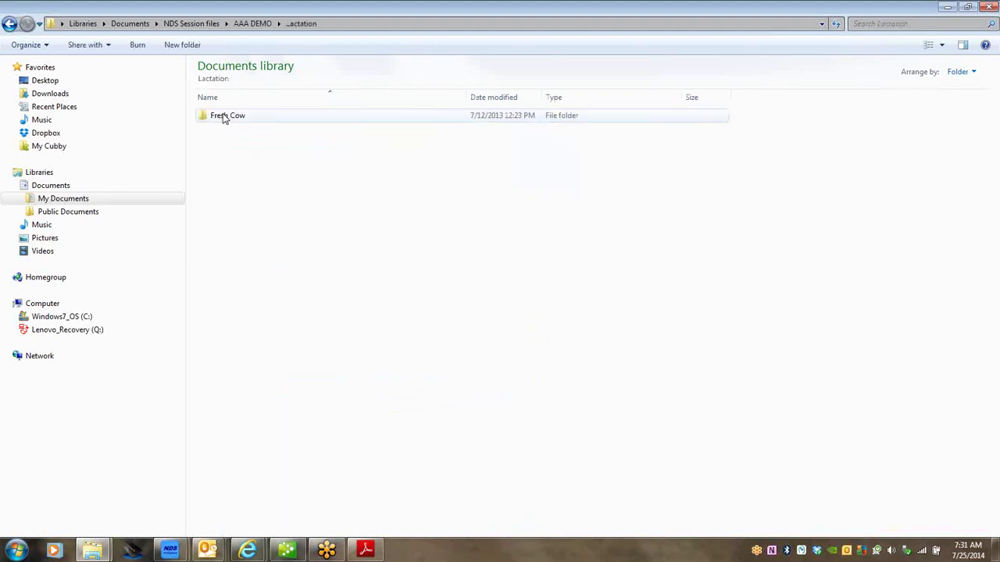
{"action": "left_click", "coordinate": [250, 24]}
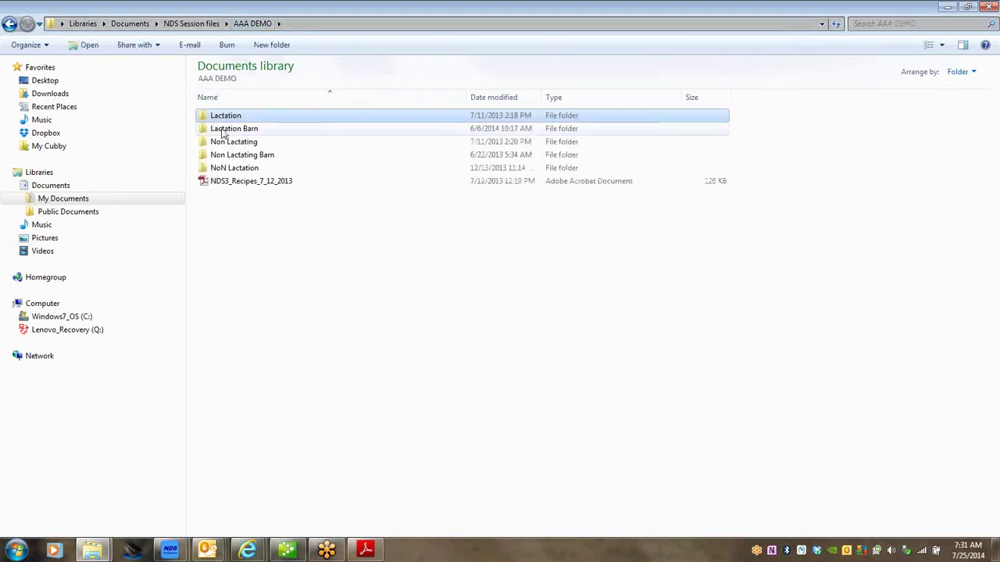
{"action": "double_click", "coordinate": [224, 130]}
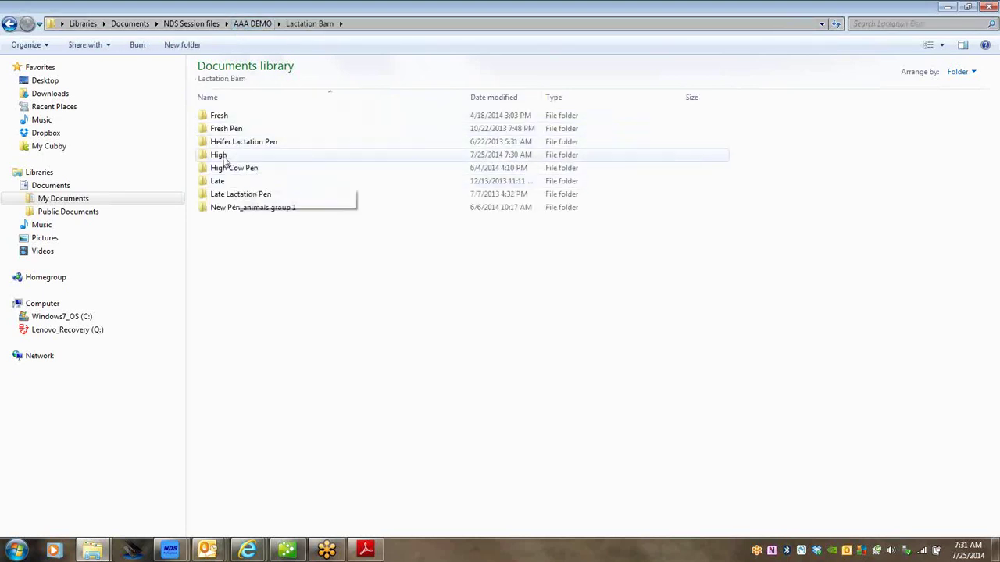
{"action": "double_click", "coordinate": [219, 154]}
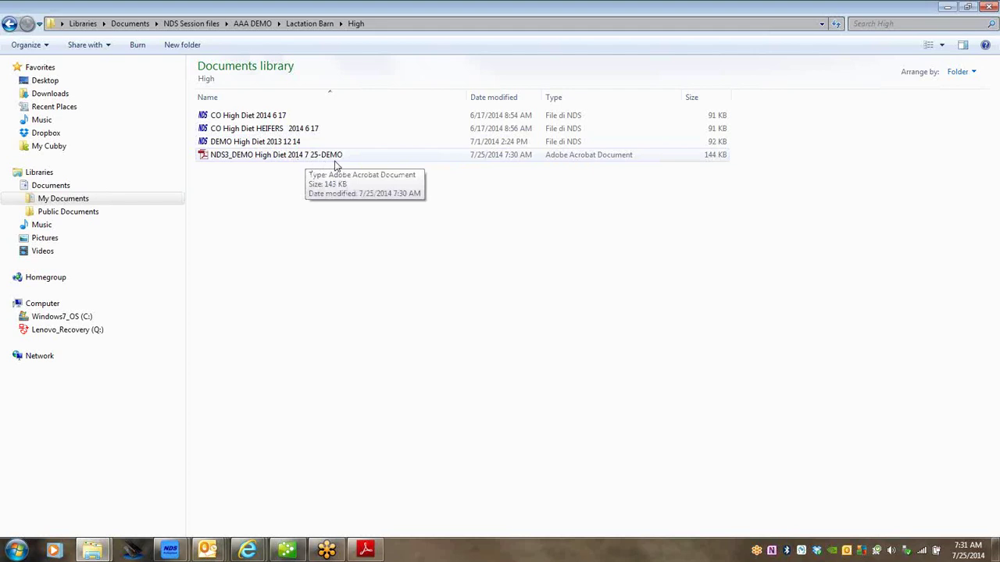
Step: Open the saved PDF "NDS3_DEMO High Diet 2014 7 25-DEMO", check the report through to its end and close it
{"action": "left_click", "coordinate": [282, 159]}
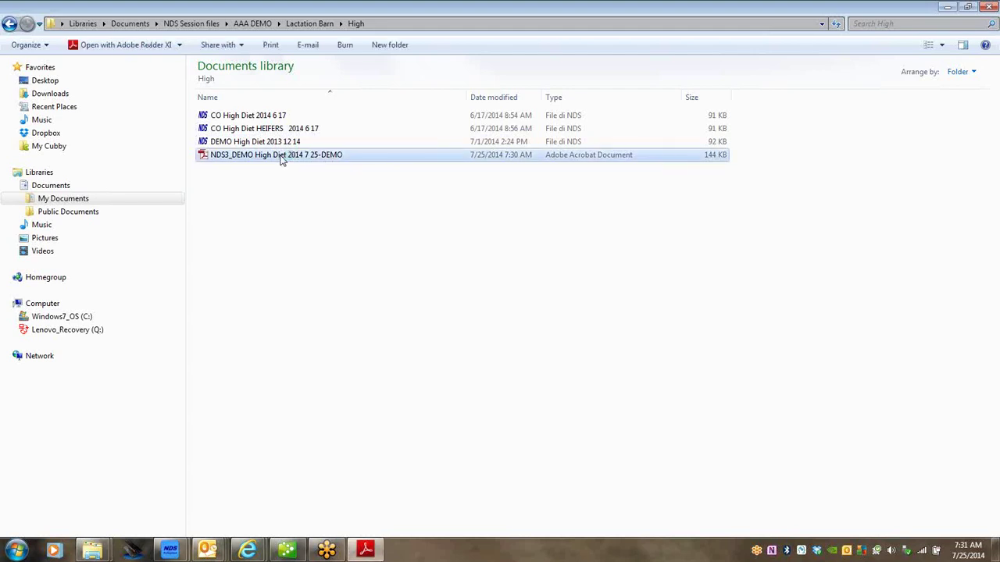
{"action": "double_click", "coordinate": [282, 156]}
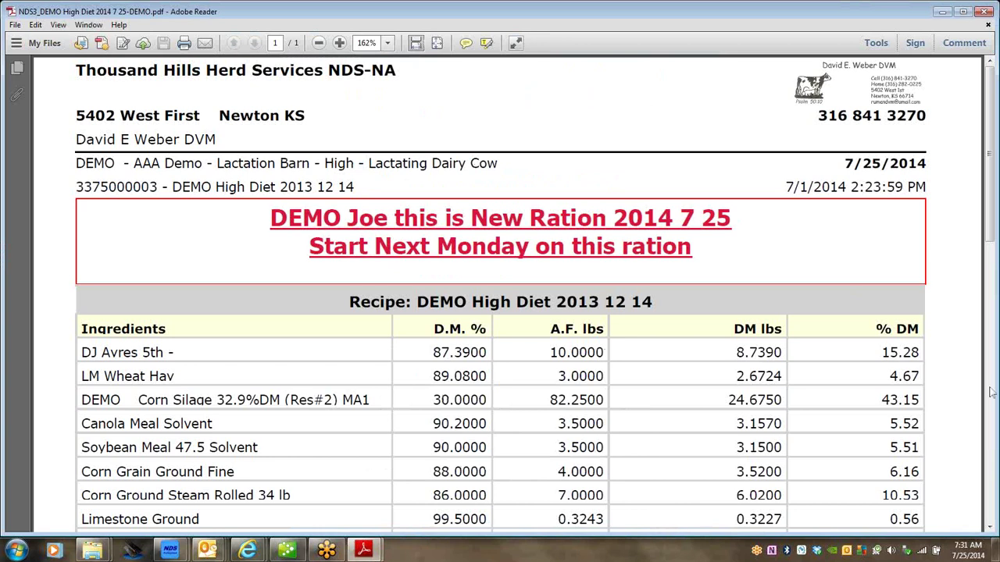
{"action": "left_click", "coordinate": [990, 530]}
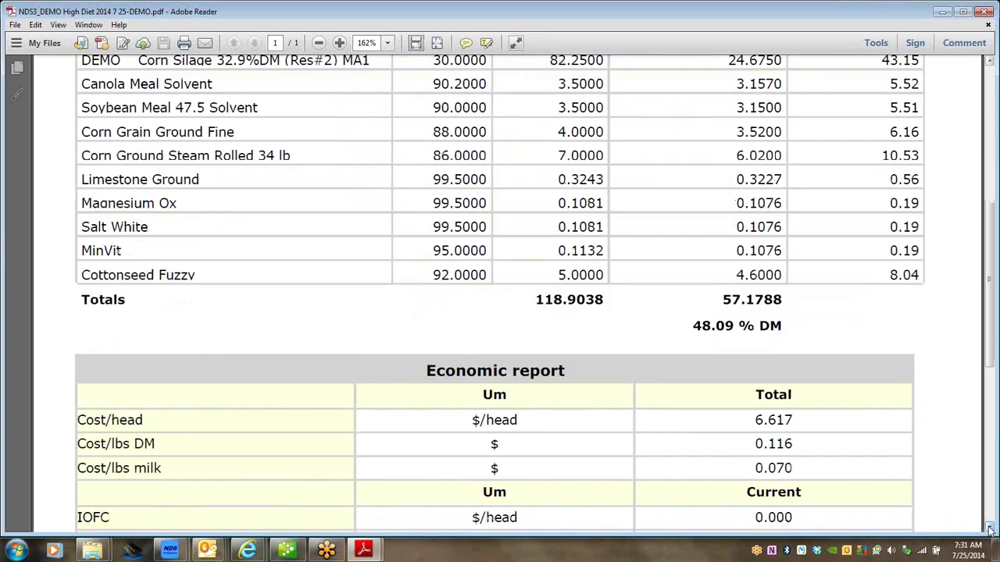
{"action": "left_click", "coordinate": [990, 530]}
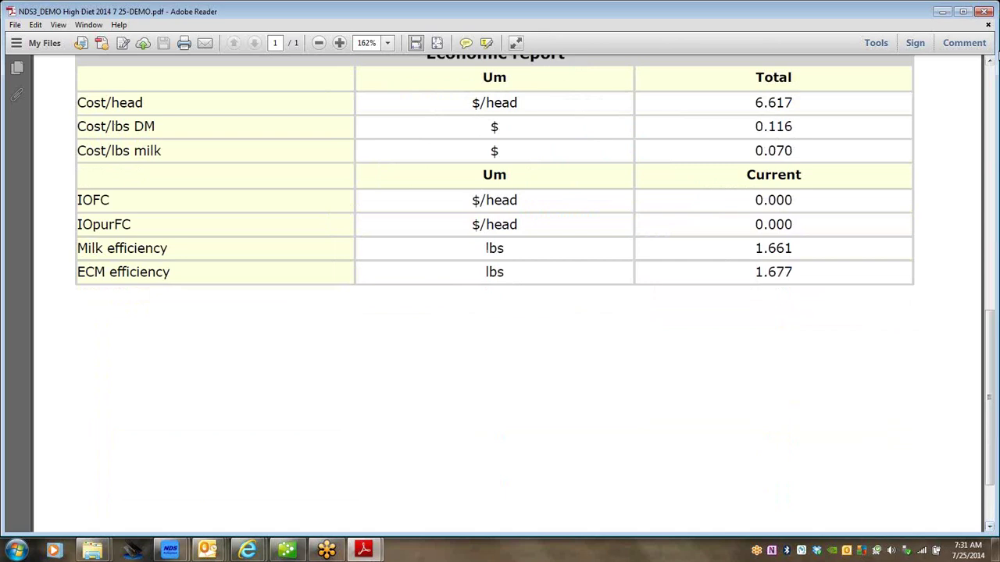
{"action": "left_click", "coordinate": [982, 10]}
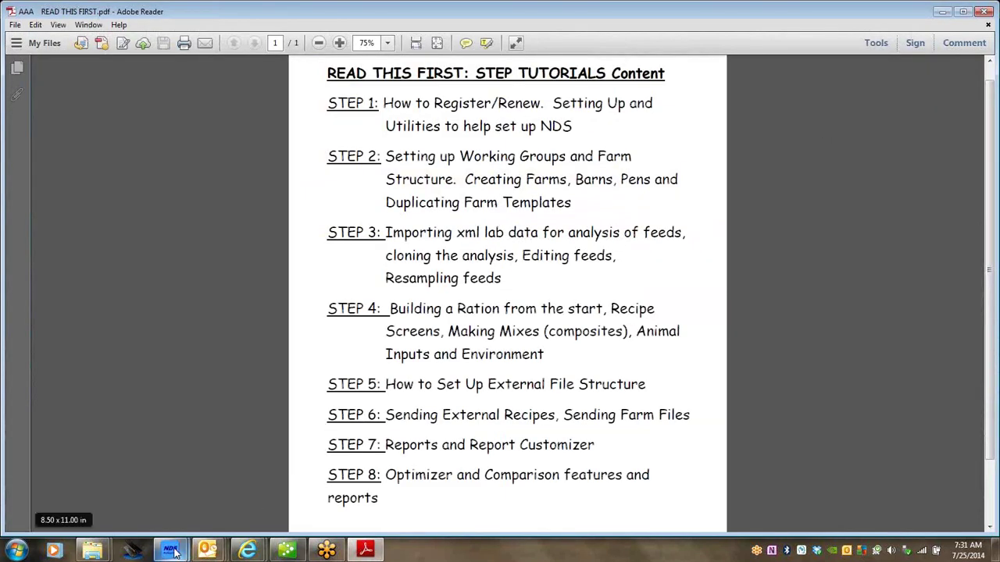
Step: Return to the recipe report in NDS Professional and view the file formats offered for forwarding it to Dropbox
{"action": "mouse_move", "coordinate": [173, 551]}
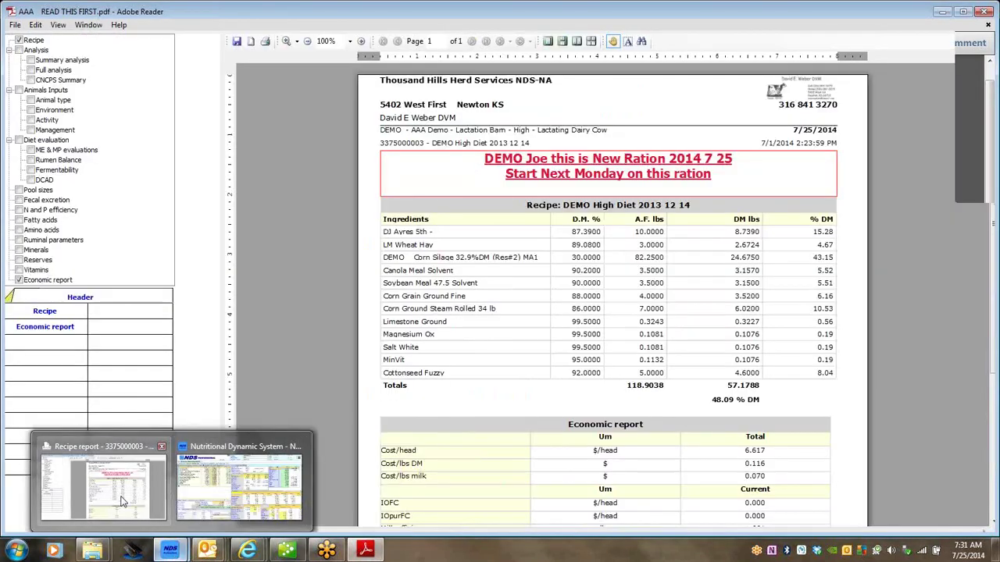
{"action": "left_click", "coordinate": [122, 500]}
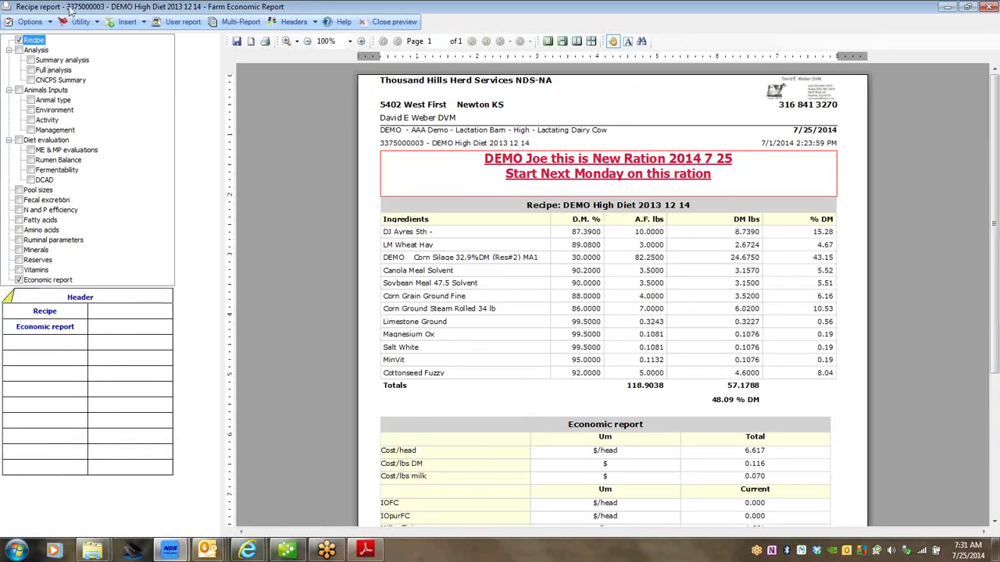
{"action": "left_click", "coordinate": [97, 24]}
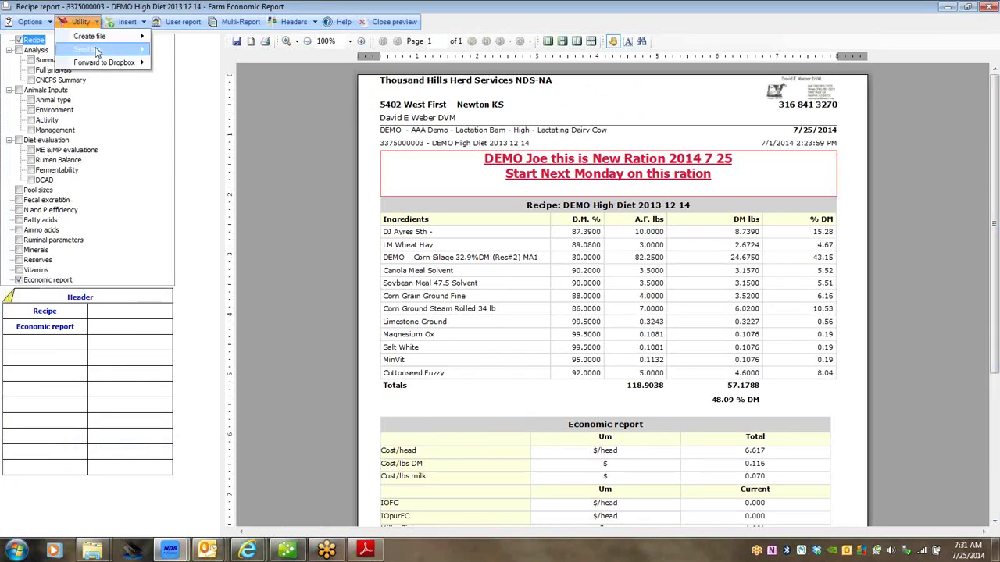
{"action": "mouse_move", "coordinate": [100, 50]}
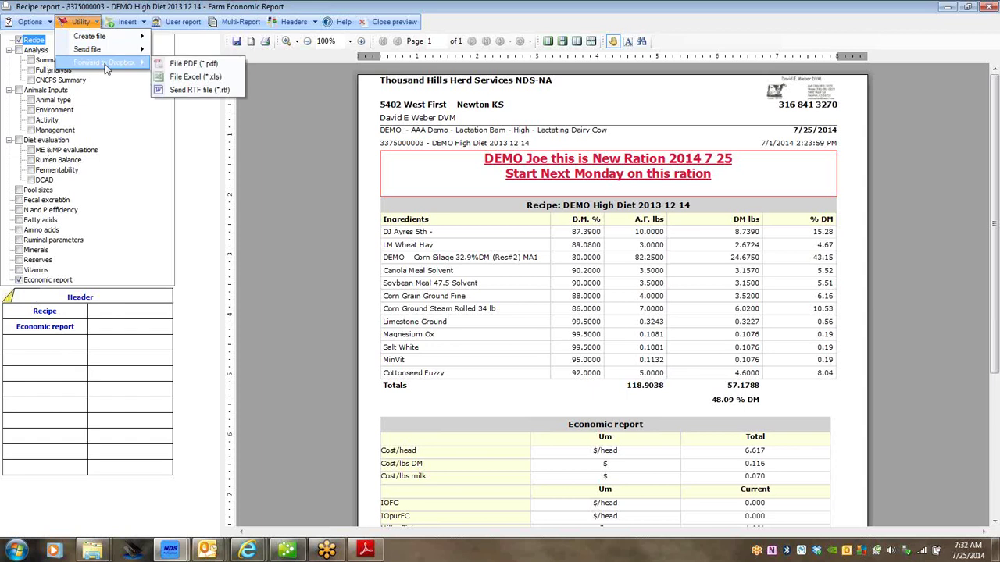
{"action": "left_click", "coordinate": [161, 180]}
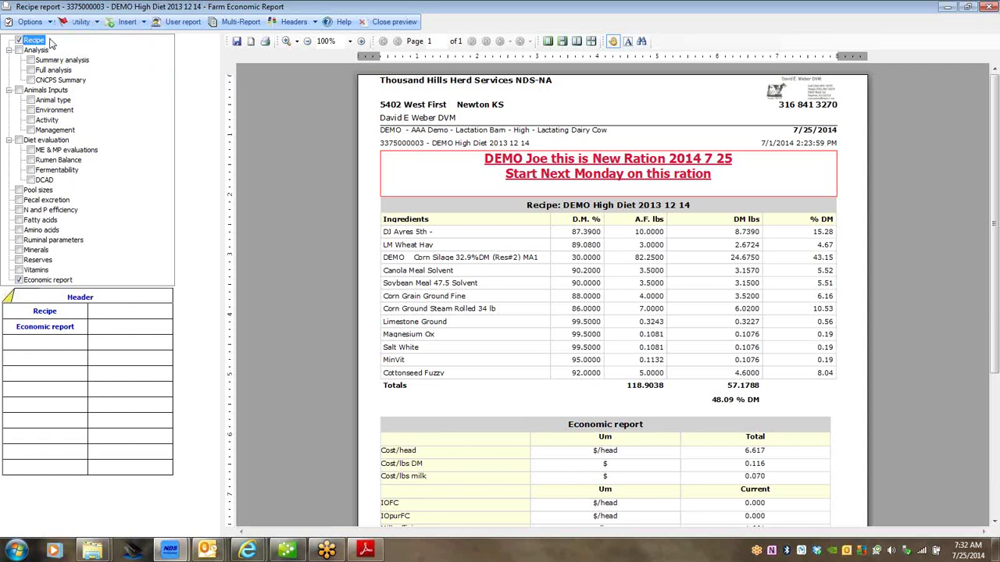
Step: Load the Ration Consultant multi-report layout and remove the note from the report header
{"action": "left_click", "coordinate": [220, 25]}
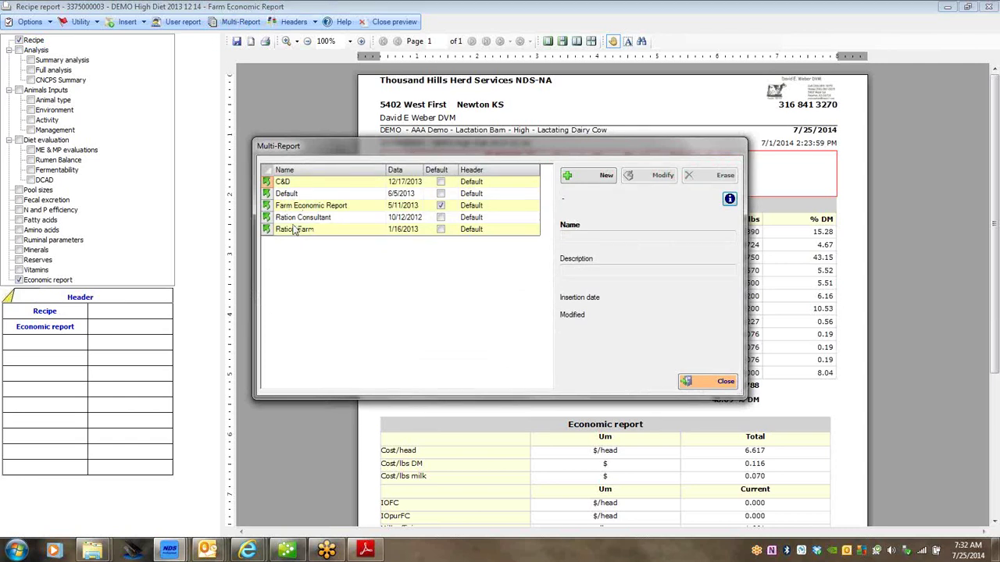
{"action": "double_click", "coordinate": [267, 221]}
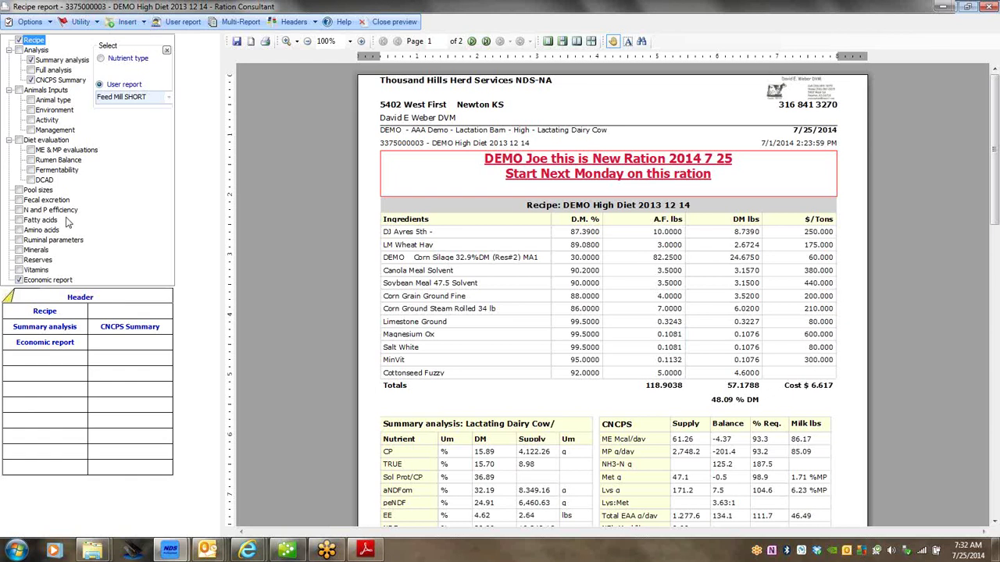
{"action": "right_click", "coordinate": [87, 300]}
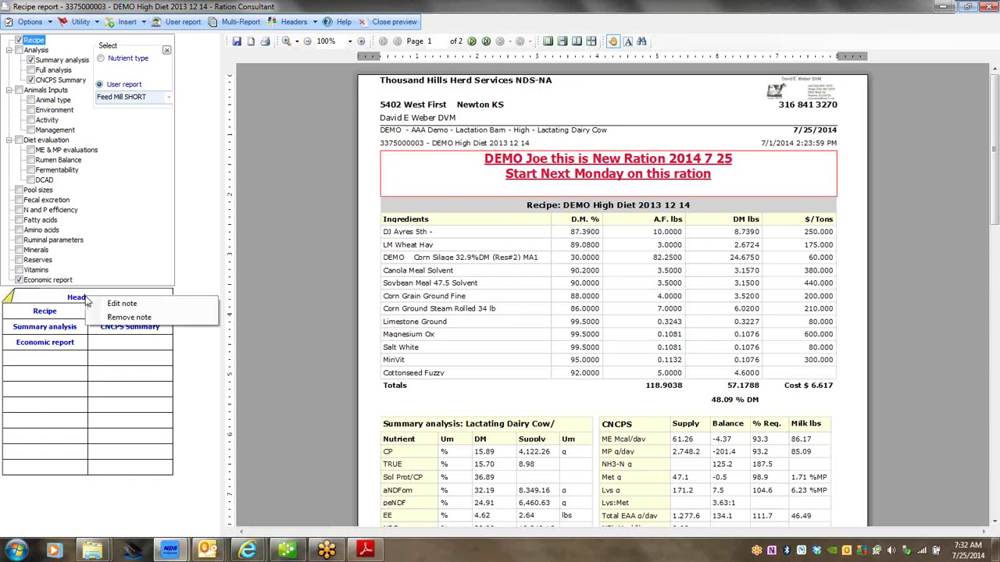
{"action": "left_click", "coordinate": [128, 318]}
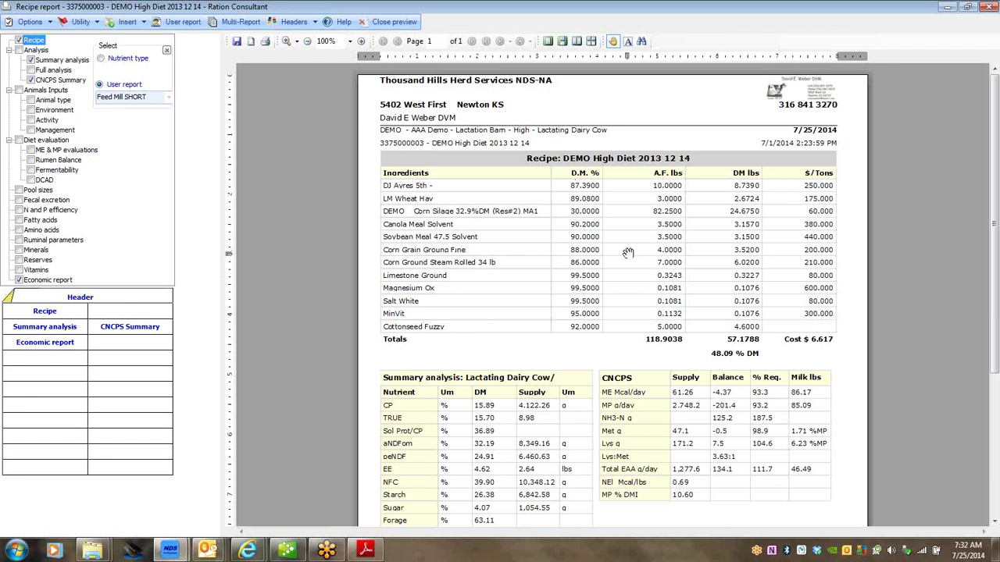
Step: Check the lower part of the report page and reduce its bottom margin so the footer sits lower
{"action": "left_click", "coordinate": [995, 521]}
{"action": "left_click", "coordinate": [995, 521]}
{"action": "left_click", "coordinate": [994, 521]}
{"action": "left_click", "coordinate": [994, 521]}
{"action": "scroll", "coordinate": [995, 523], "scroll_direction": "down", "scroll_amount": 5}
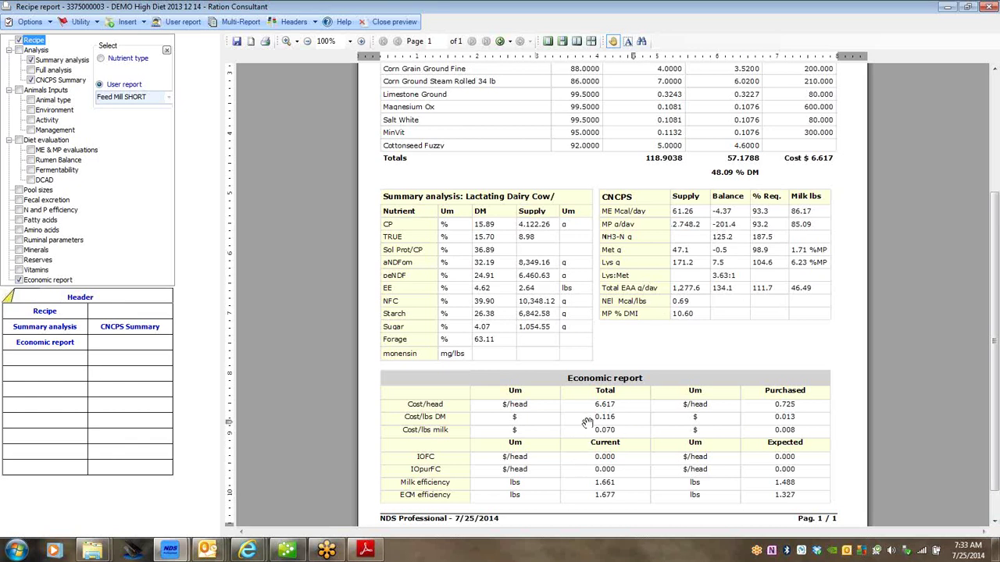
{"action": "left_click", "coordinate": [994, 522]}
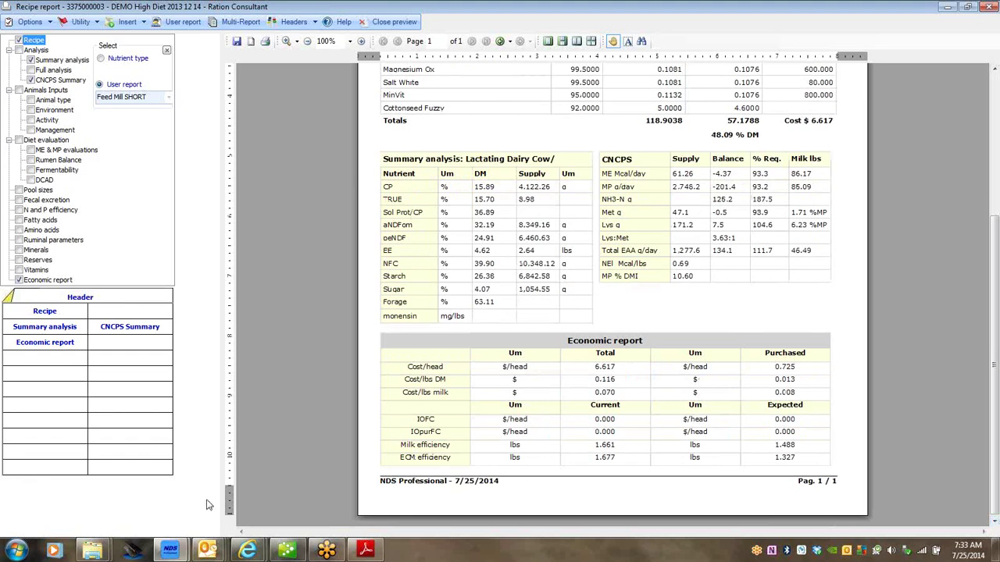
{"action": "left_click_drag", "start_coordinate": [229, 494], "coordinate": [230, 503]}
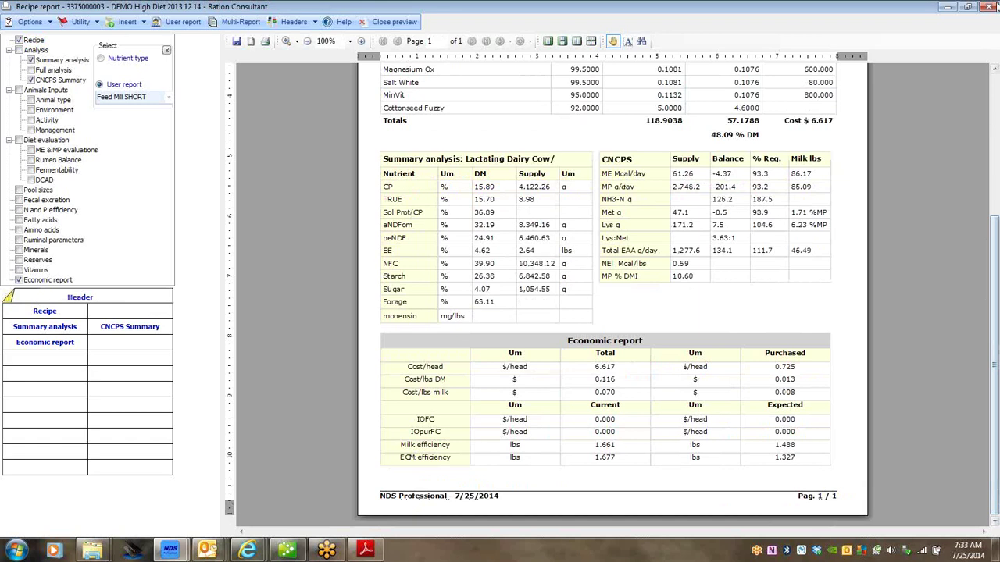
Step: Narrow the report page's left and right margins so the tables spread wider across the page
{"action": "left_click", "coordinate": [994, 70]}
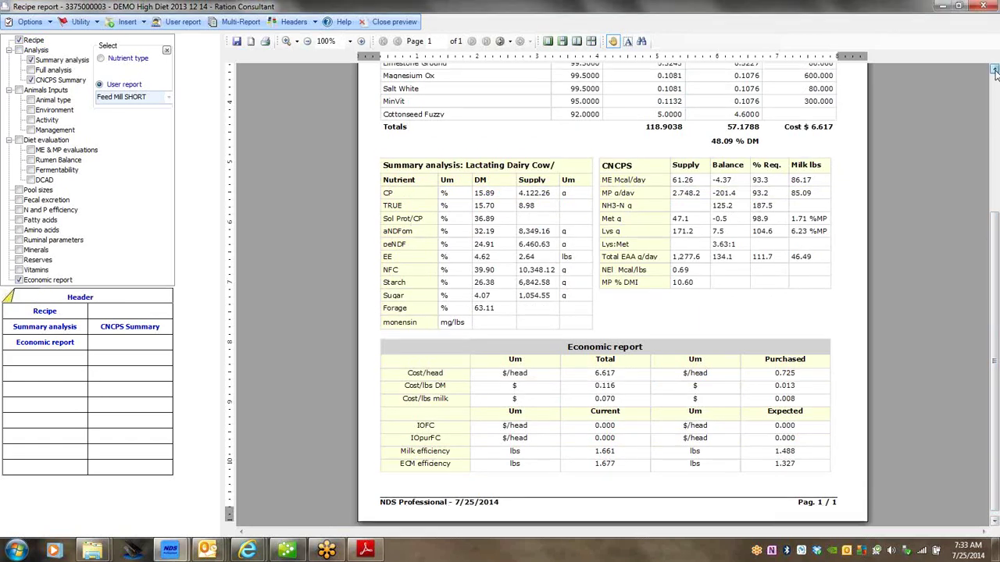
{"action": "scroll", "coordinate": [994, 70], "scroll_direction": "up", "scroll_amount": 5}
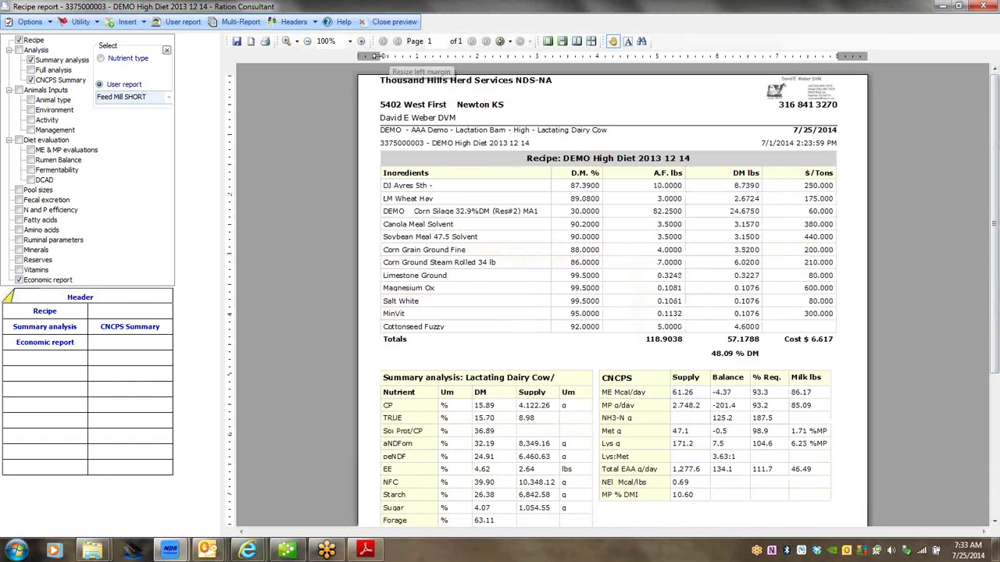
{"action": "left_click_drag", "start_coordinate": [378, 56], "coordinate": [364, 56]}
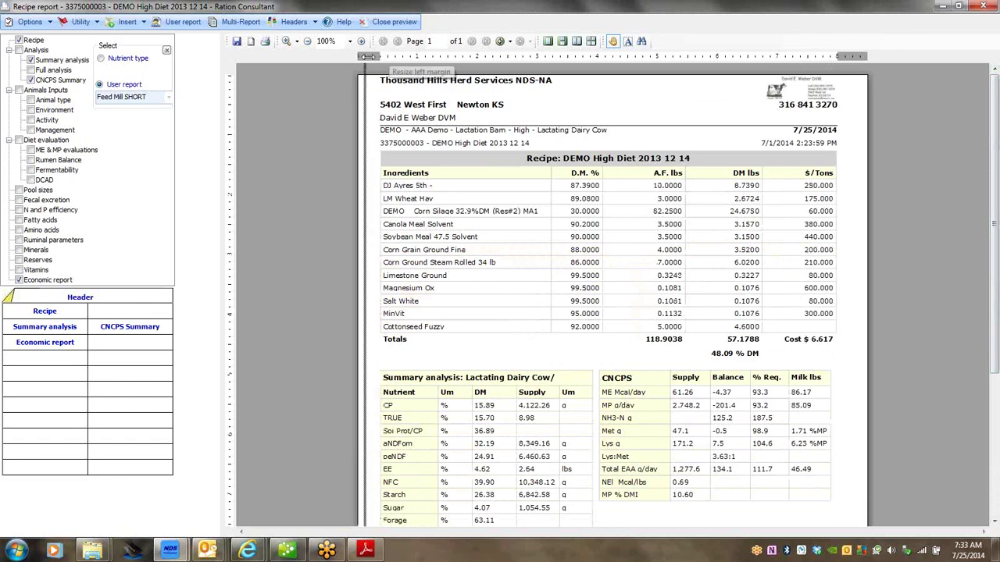
{"action": "left_click_drag", "start_coordinate": [368, 56], "coordinate": [365, 57]}
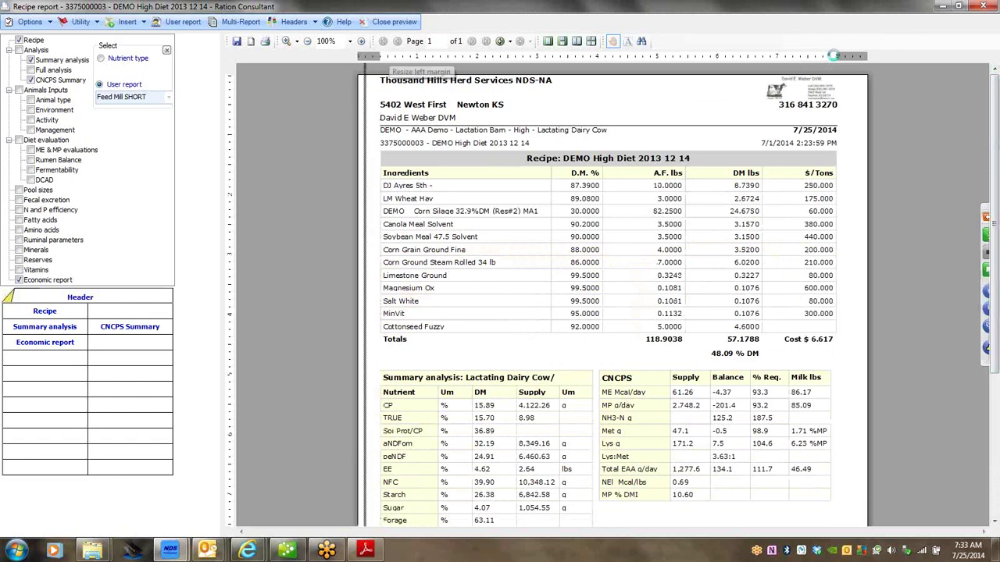
{"action": "left_click_drag", "start_coordinate": [846, 55], "coordinate": [857, 55]}
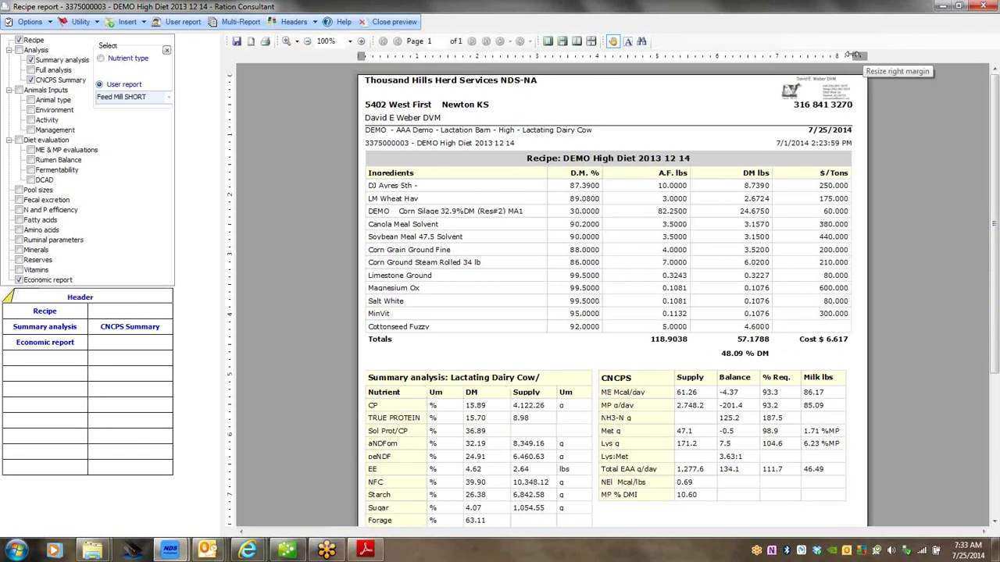
{"action": "left_click", "coordinate": [95, 22]}
{"action": "mouse_move", "coordinate": [96, 39]}
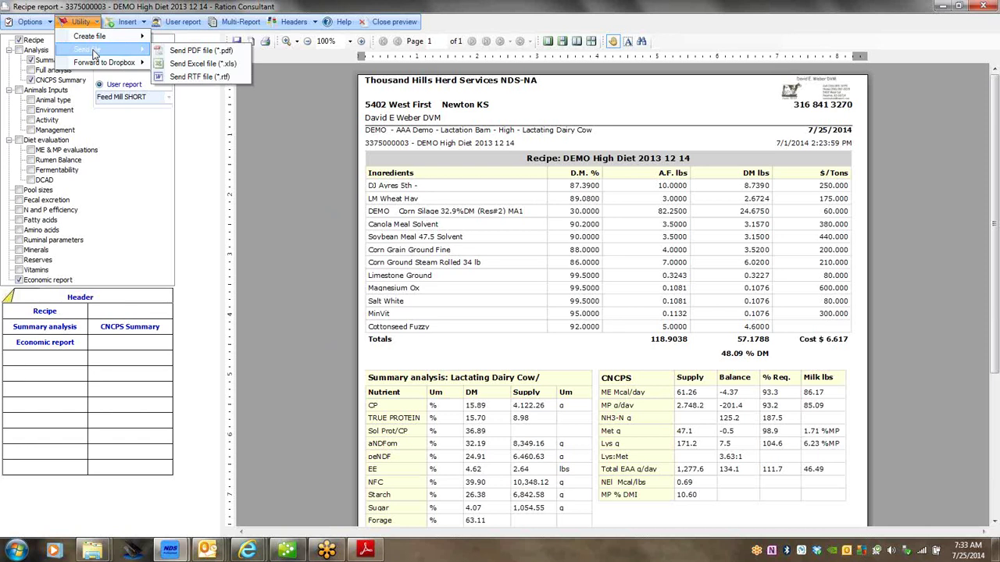
{"action": "left_click", "coordinate": [271, 149]}
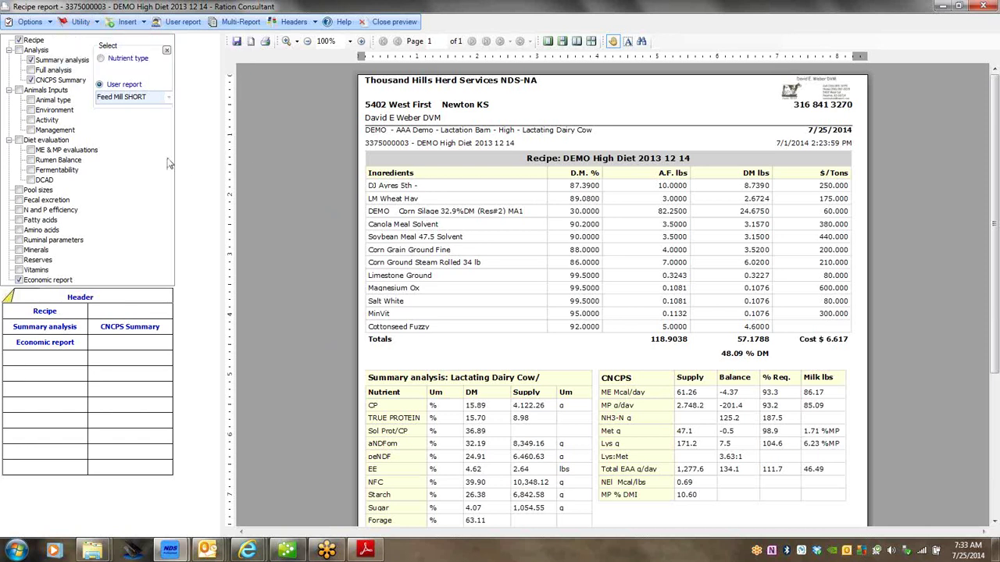
Step: Add the DCAD table from the diet evaluation group to the report
{"action": "left_click", "coordinate": [32, 181]}
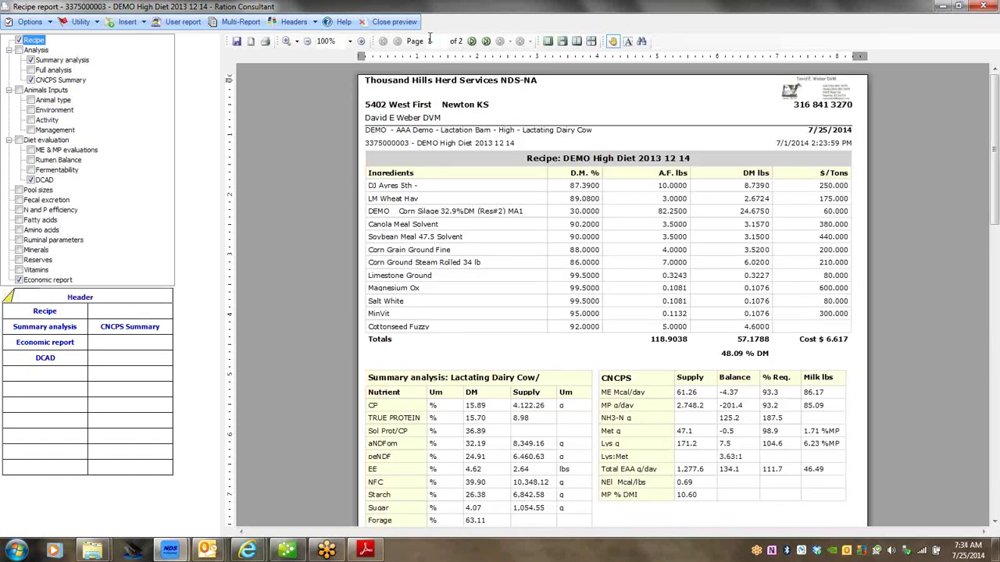
Step: Hide the last two columns of the Economic report table in its properties and apply the changes
{"action": "left_click", "coordinate": [995, 525]}
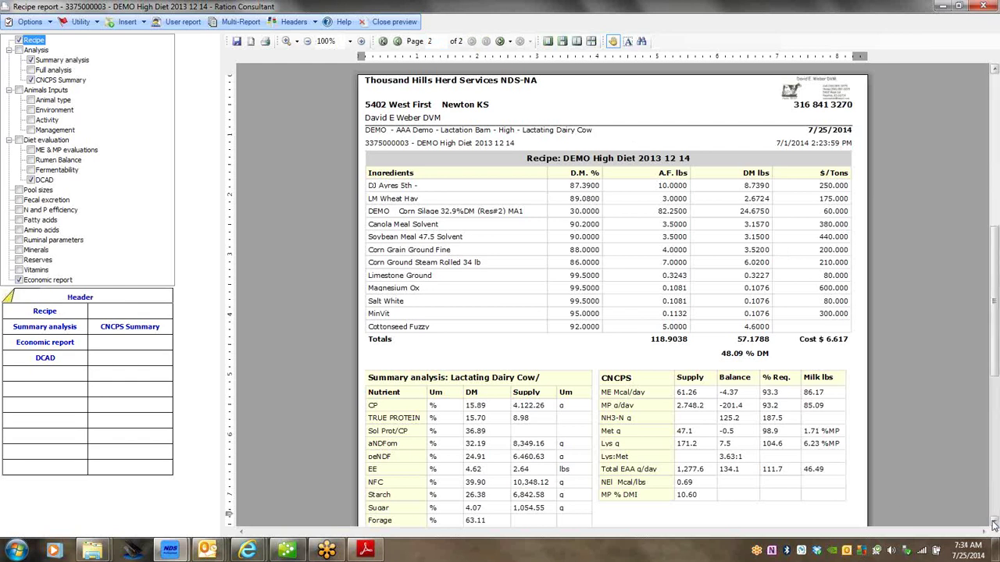
{"action": "left_click", "coordinate": [995, 525]}
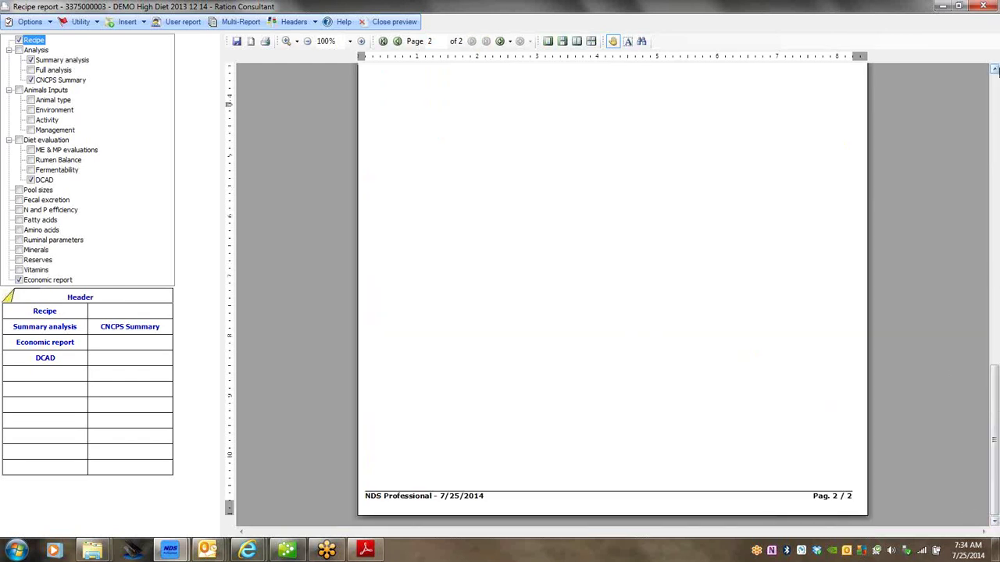
{"action": "left_click", "coordinate": [995, 70]}
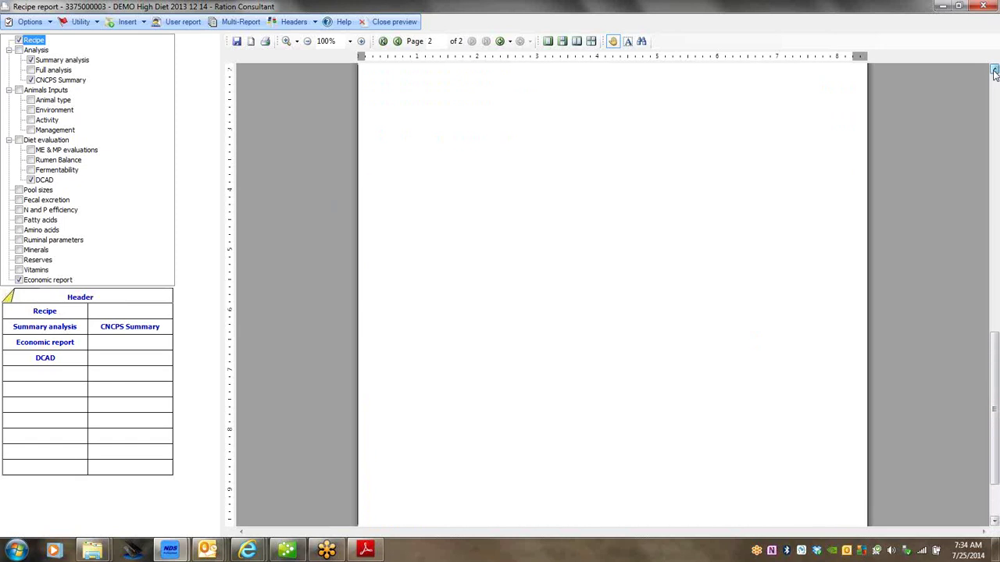
{"action": "left_click", "coordinate": [995, 70]}
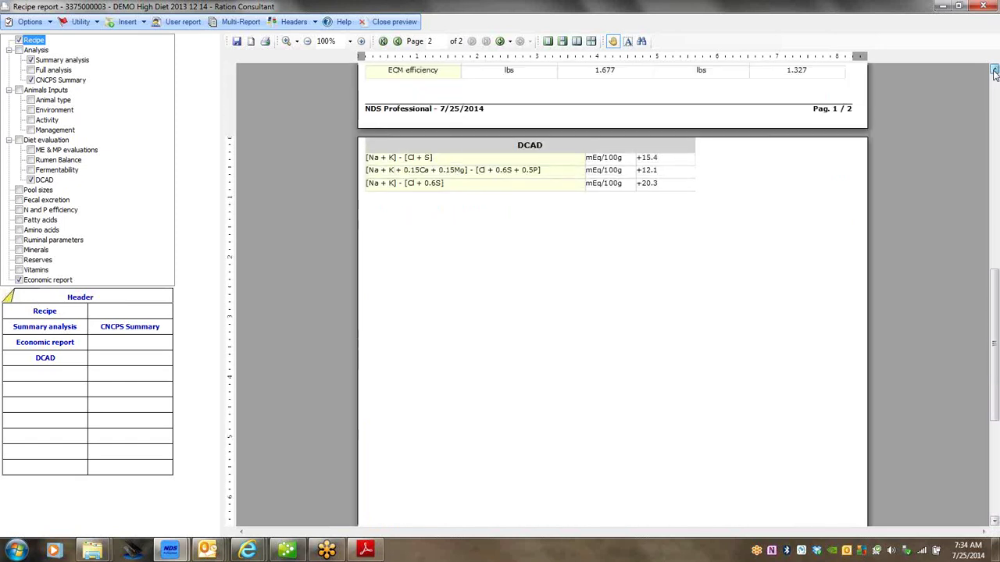
{"action": "left_click", "coordinate": [994, 69]}
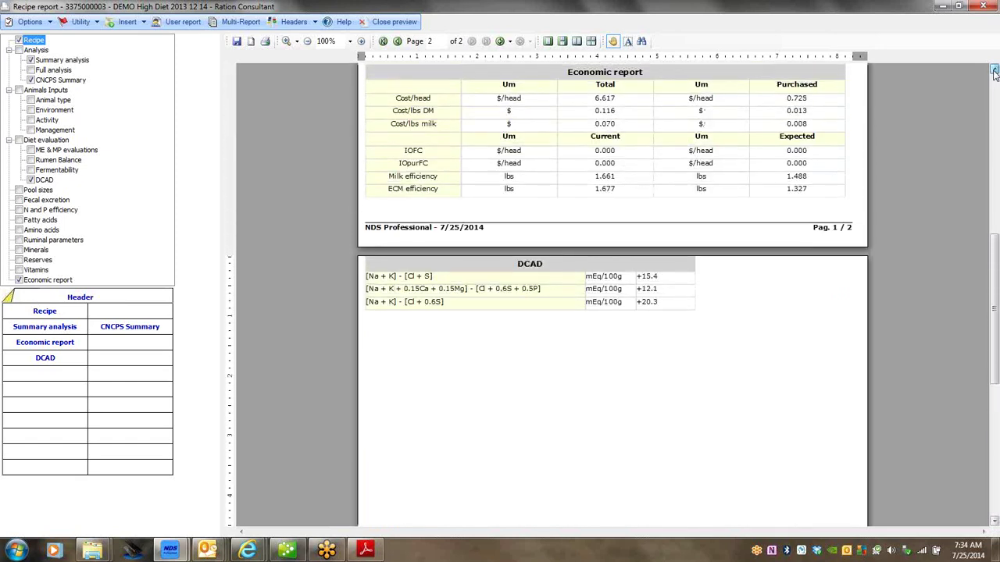
{"action": "left_click", "coordinate": [995, 69]}
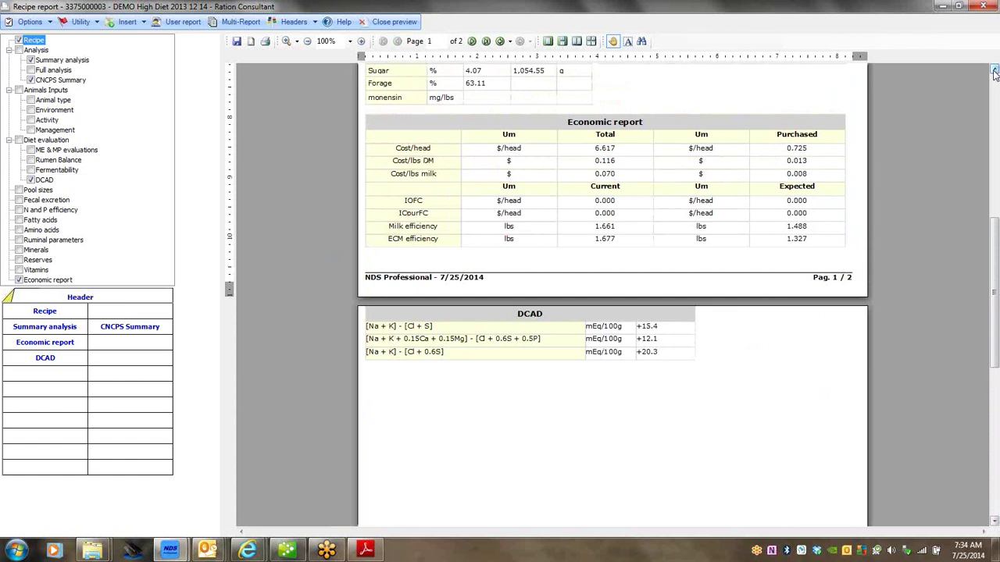
{"action": "right_click", "coordinate": [51, 349]}
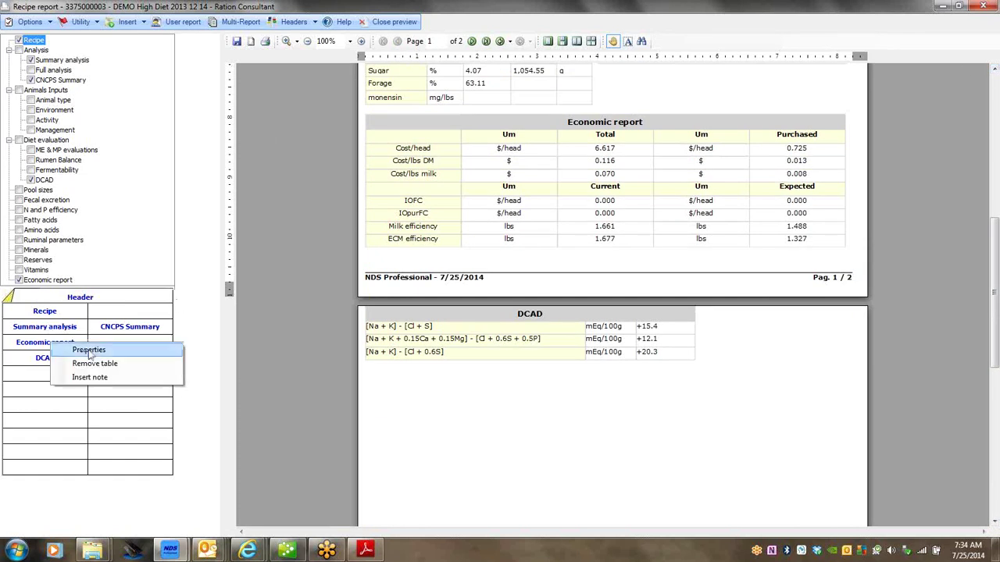
{"action": "left_click", "coordinate": [89, 351]}
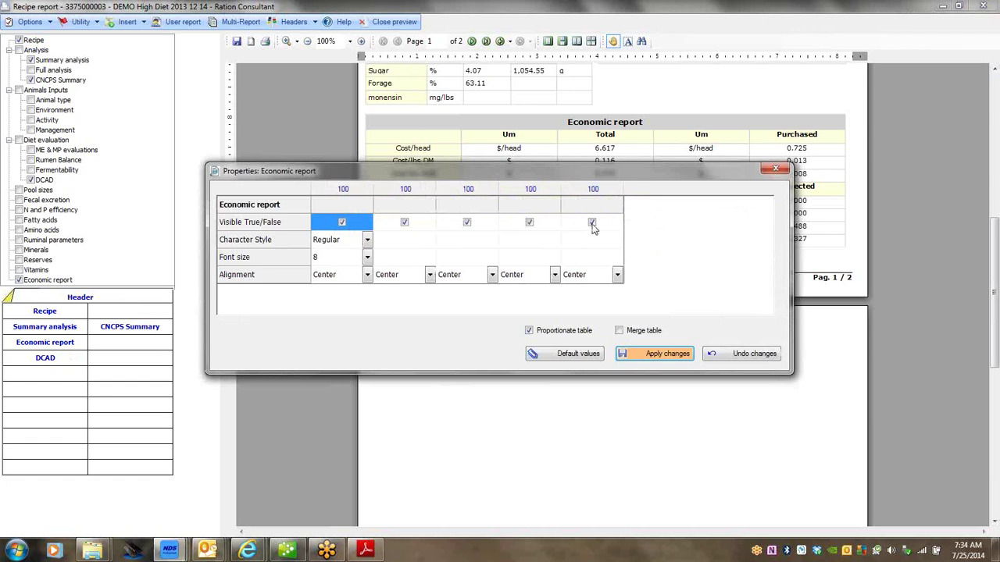
{"action": "left_click", "coordinate": [593, 225]}
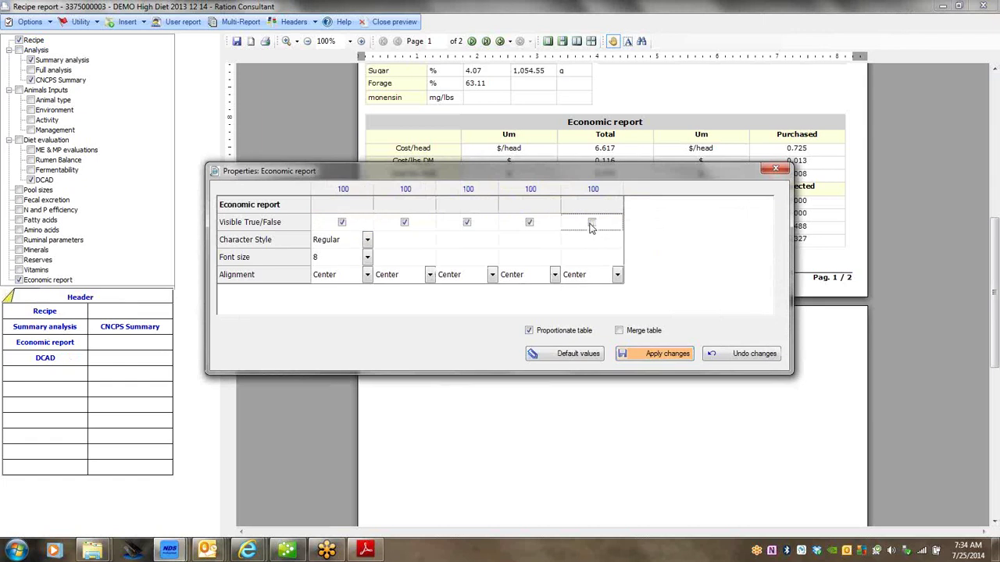
{"action": "left_click", "coordinate": [529, 223]}
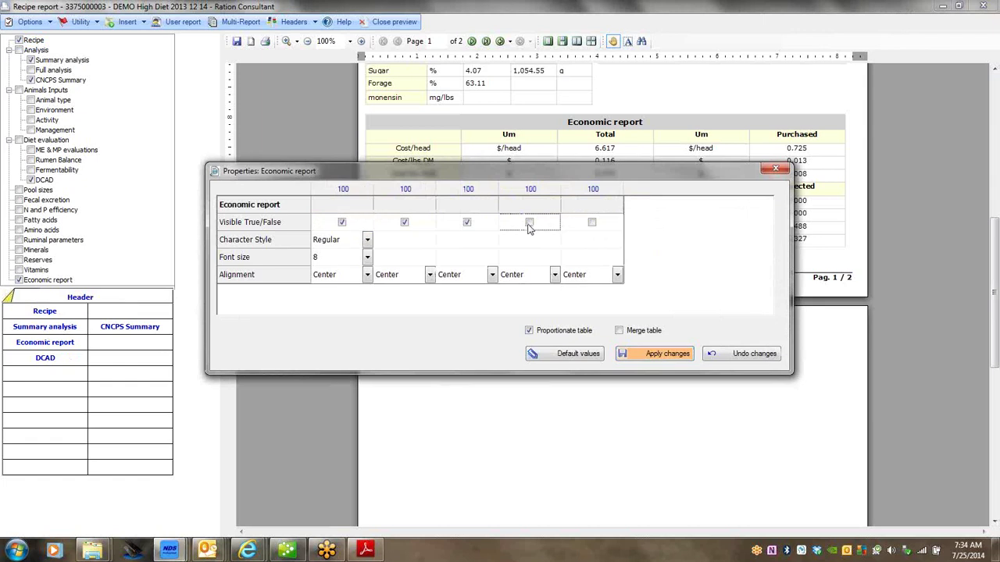
{"action": "left_click", "coordinate": [644, 361]}
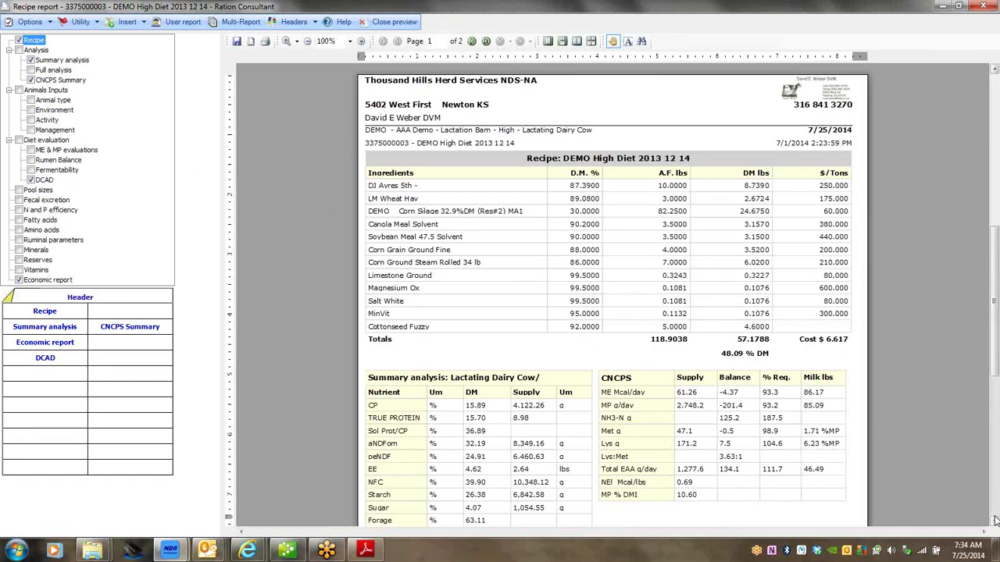
Step: Move the DCAD table in the report layout into the cell beside the Economic report and check the page
{"action": "left_click", "coordinate": [995, 521]}
{"action": "scroll", "coordinate": [996, 521], "scroll_direction": "down", "scroll_amount": 5}
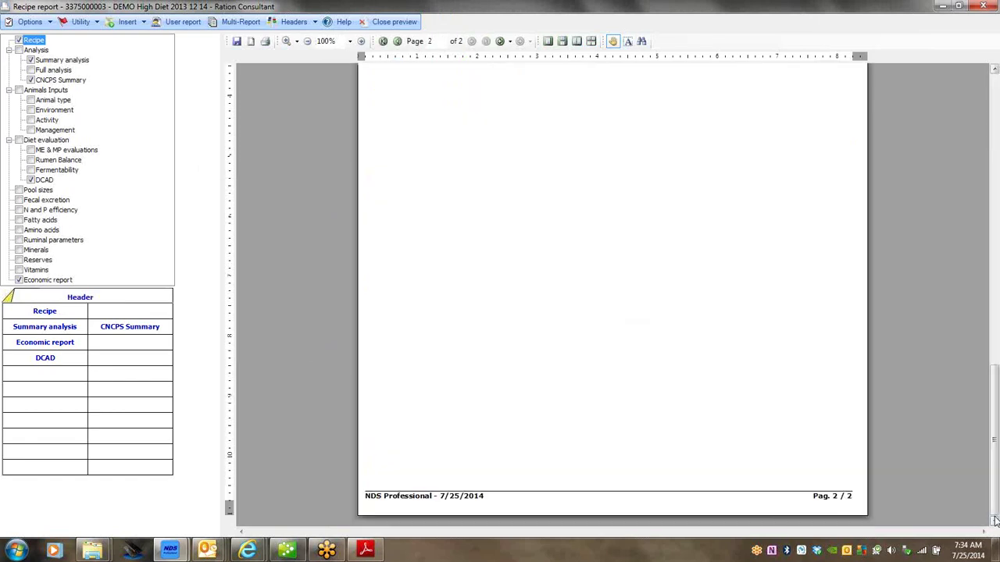
{"action": "left_click", "coordinate": [995, 71]}
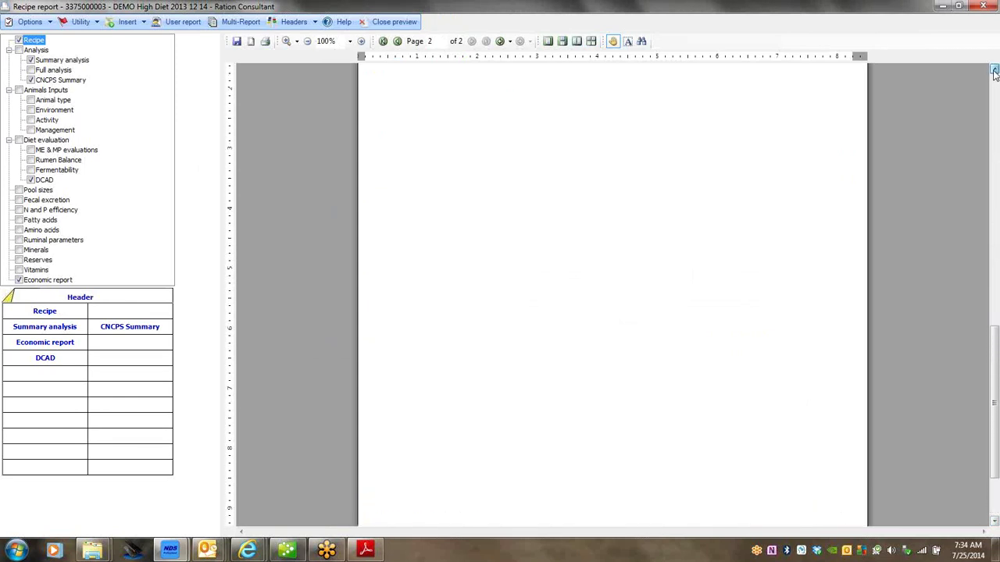
{"action": "left_click", "coordinate": [995, 72]}
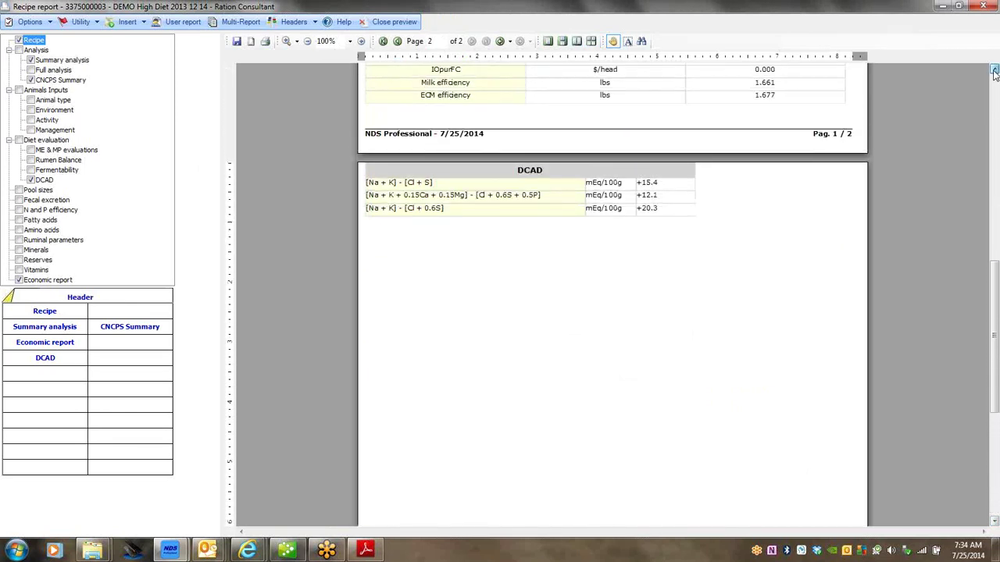
{"action": "left_click", "coordinate": [996, 72]}
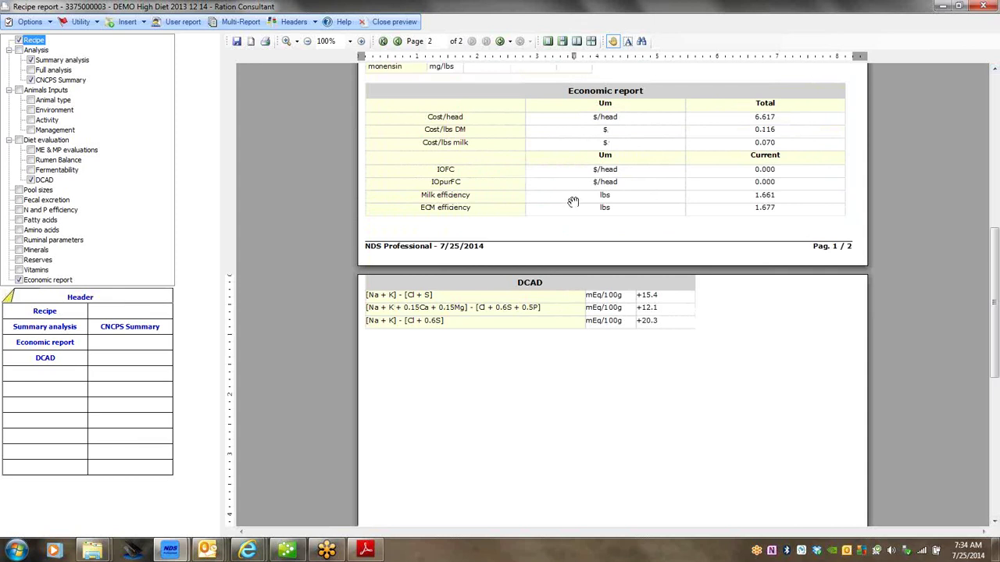
{"action": "left_click", "coordinate": [40, 359]}
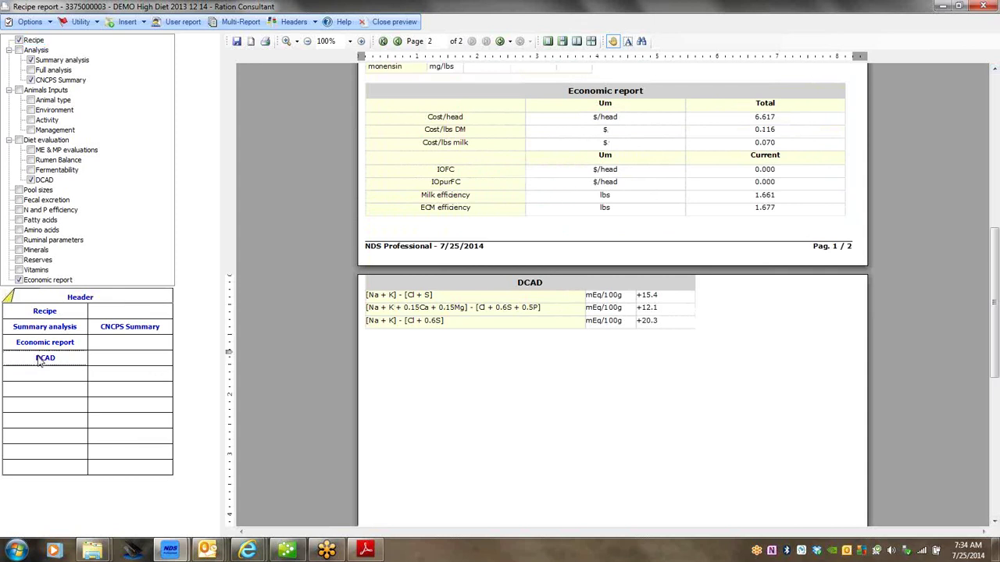
{"action": "left_click_drag", "start_coordinate": [40, 359], "coordinate": [106, 352]}
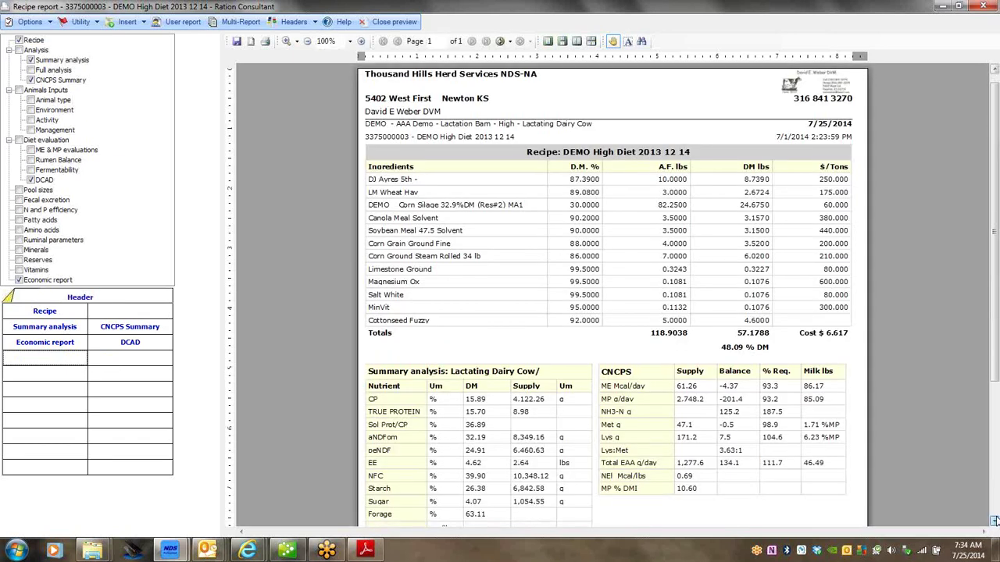
{"action": "left_click", "coordinate": [993, 520]}
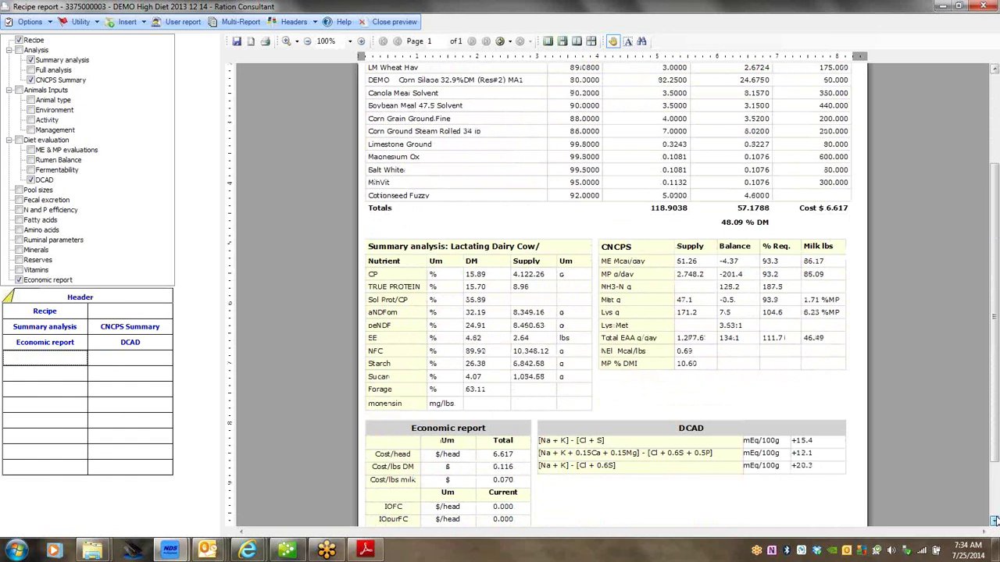
{"action": "left_click", "coordinate": [994, 520]}
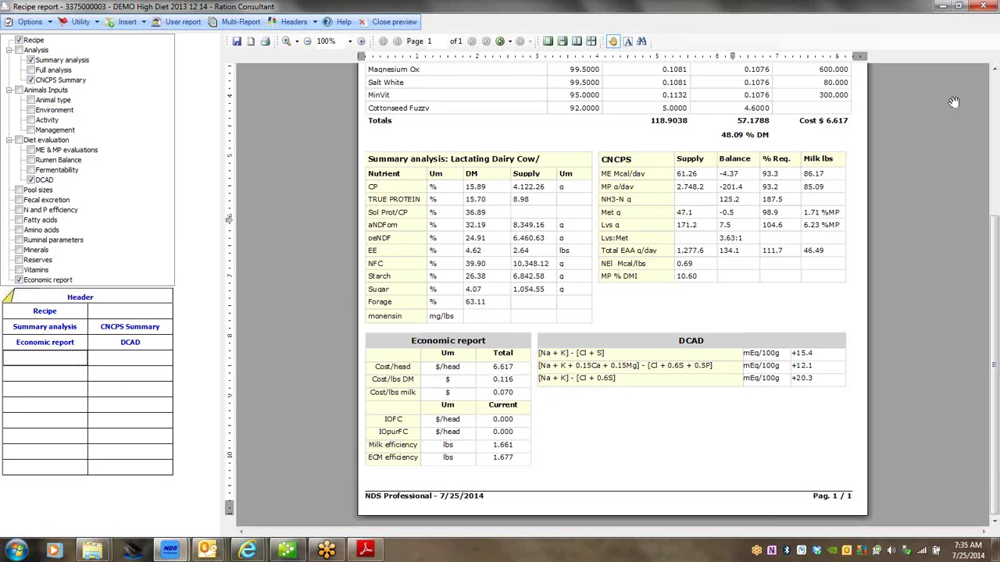
{"action": "left_click", "coordinate": [995, 70]}
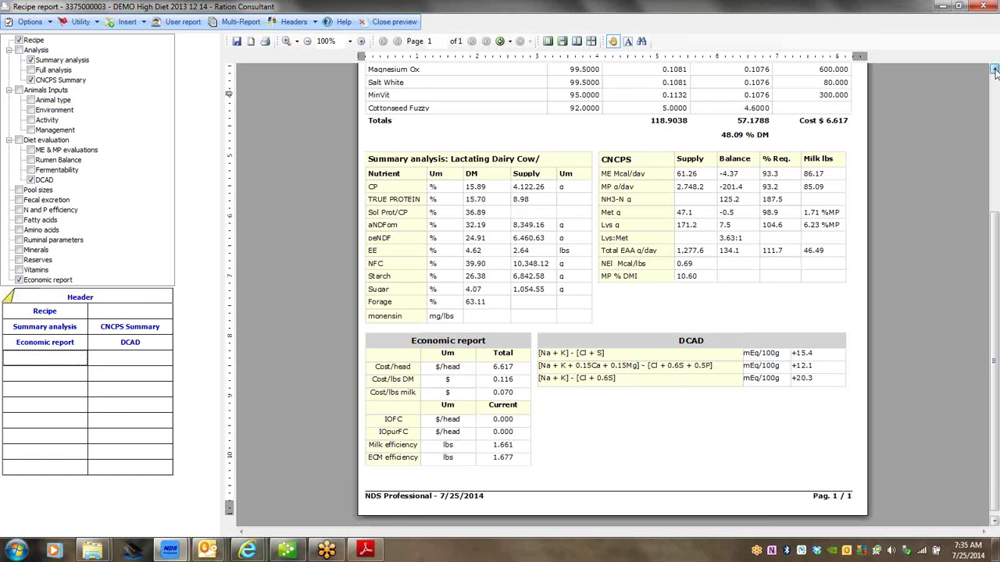
{"action": "left_click", "coordinate": [995, 70]}
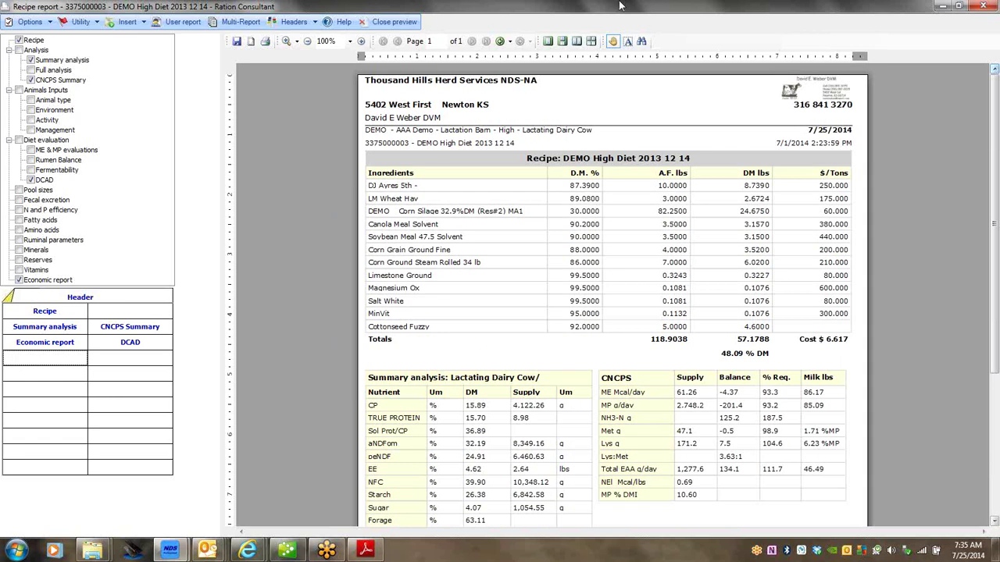
Step: Add the Full analysis table and remove the Summary analysis, CNCPS Summary, DCAD and Economic report tables from the report
{"action": "left_click", "coordinate": [31, 70]}
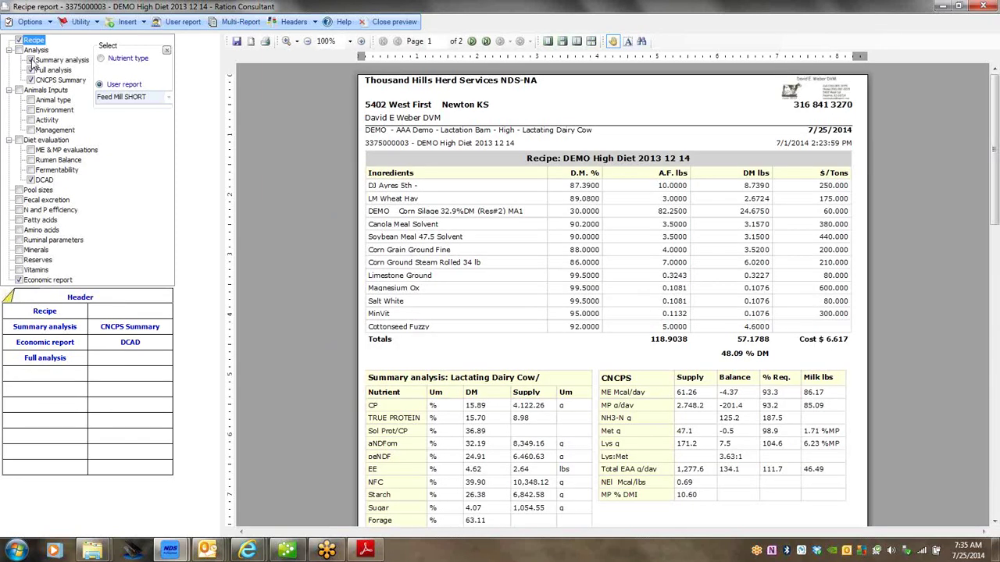
{"action": "left_click", "coordinate": [30, 60]}
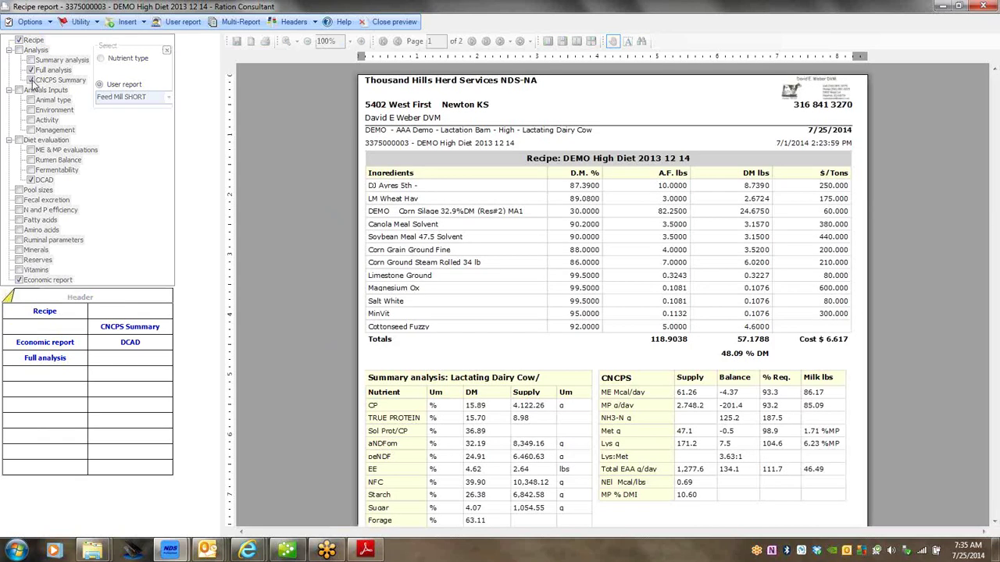
{"action": "left_click", "coordinate": [31, 80]}
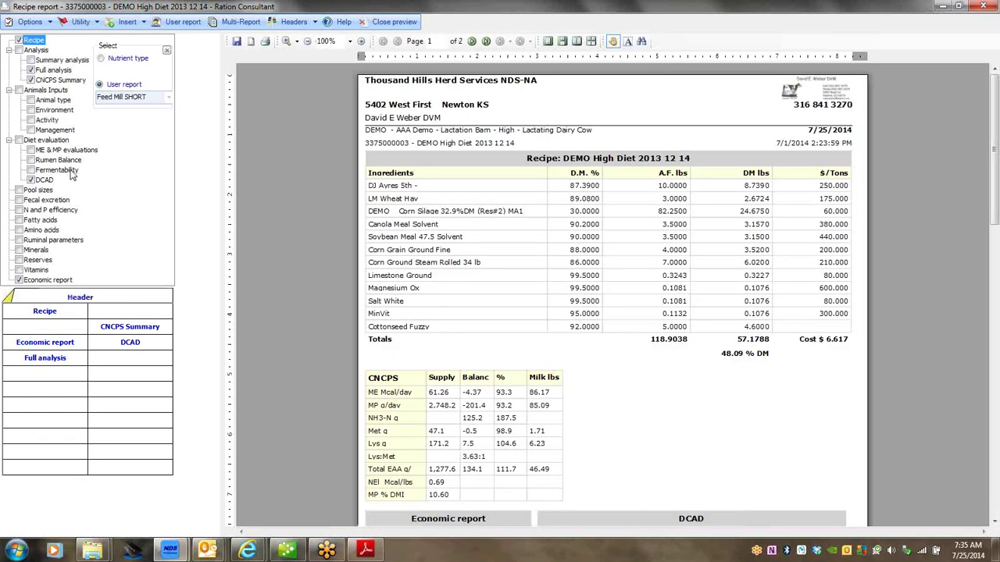
{"action": "left_click", "coordinate": [31, 180]}
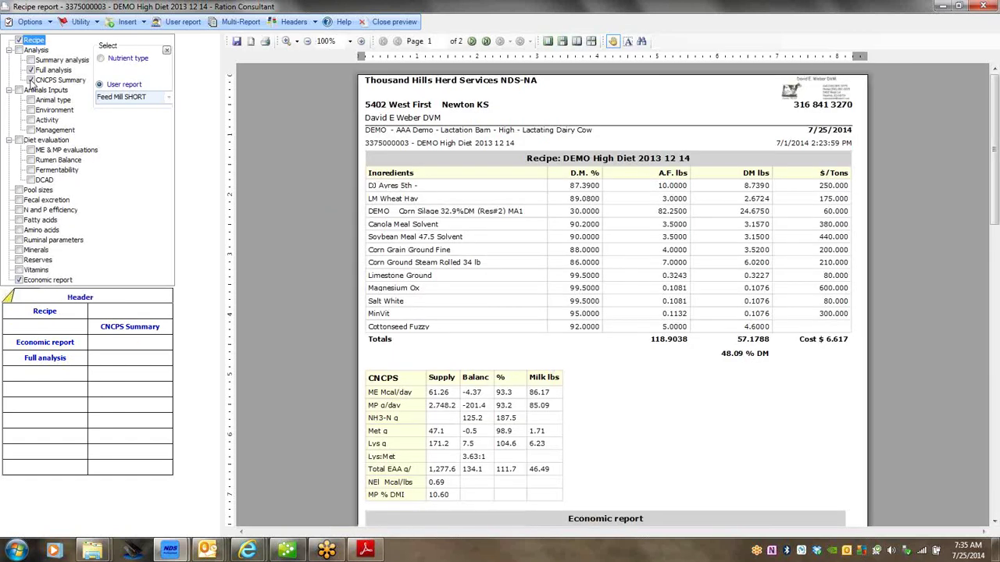
{"action": "left_click", "coordinate": [31, 80]}
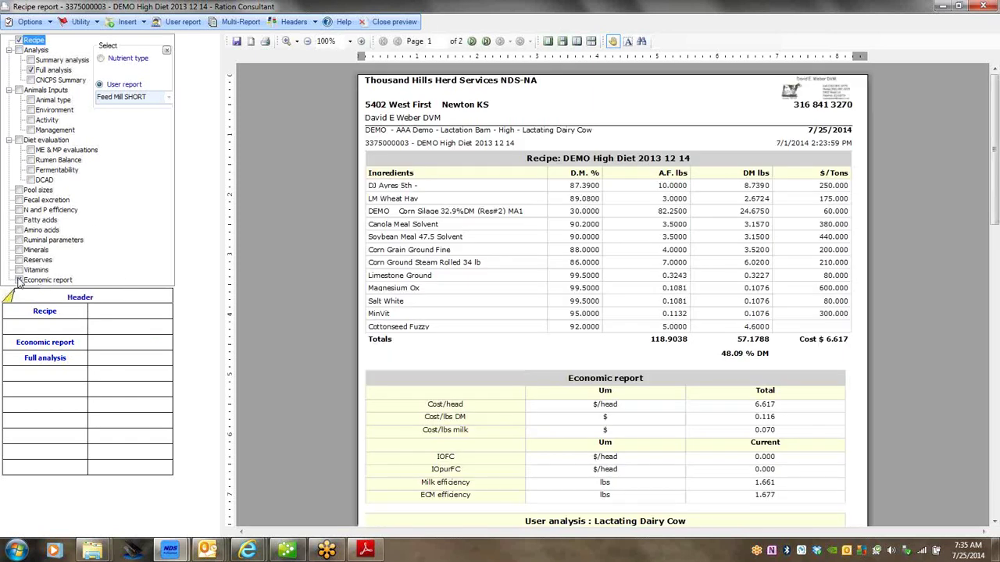
{"action": "left_click", "coordinate": [18, 280]}
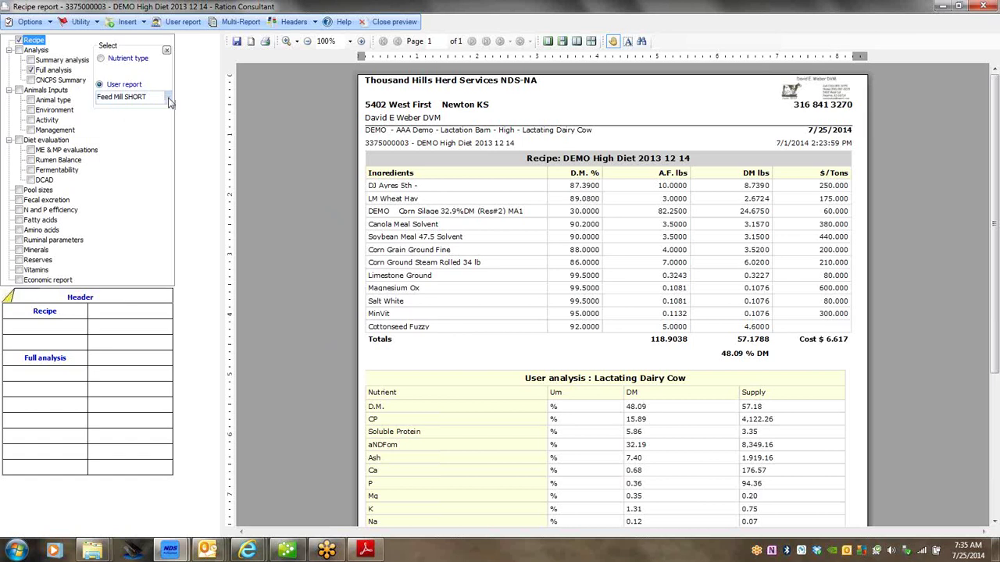
Step: Switch the Full analysis table from a user report to the CHO nutrient type and view its nutrients
{"action": "left_click", "coordinate": [100, 60]}
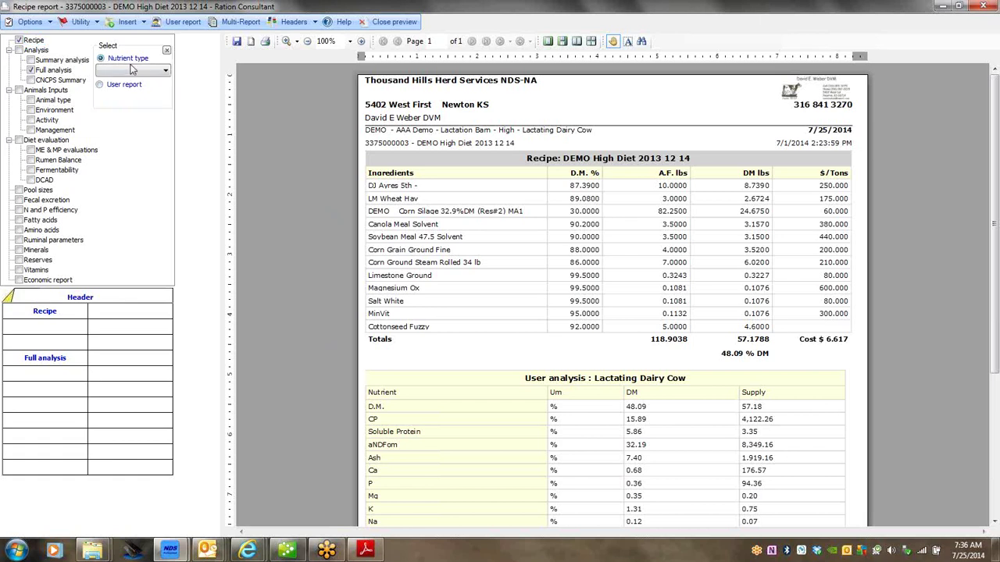
{"action": "left_click", "coordinate": [167, 71]}
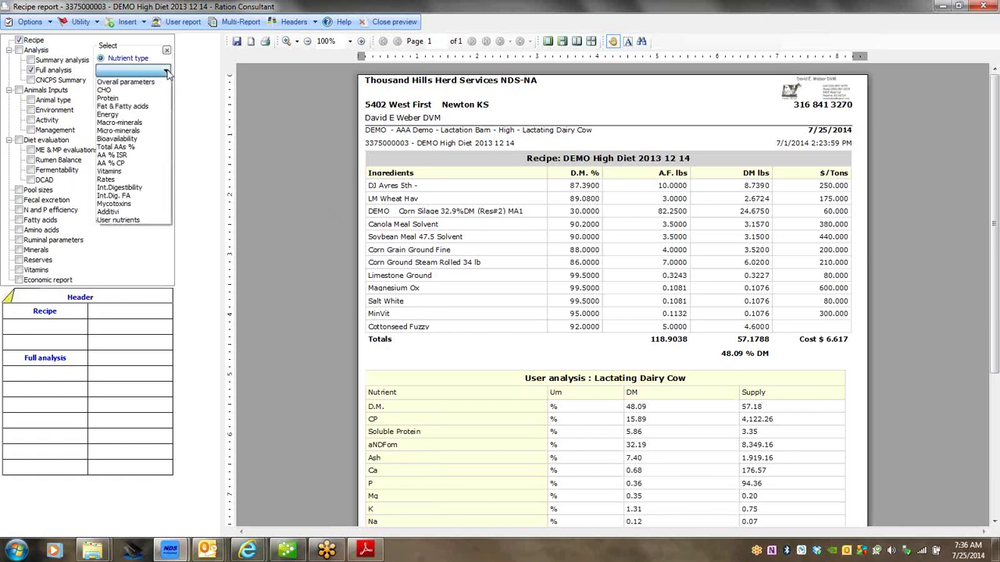
{"action": "left_click", "coordinate": [114, 90]}
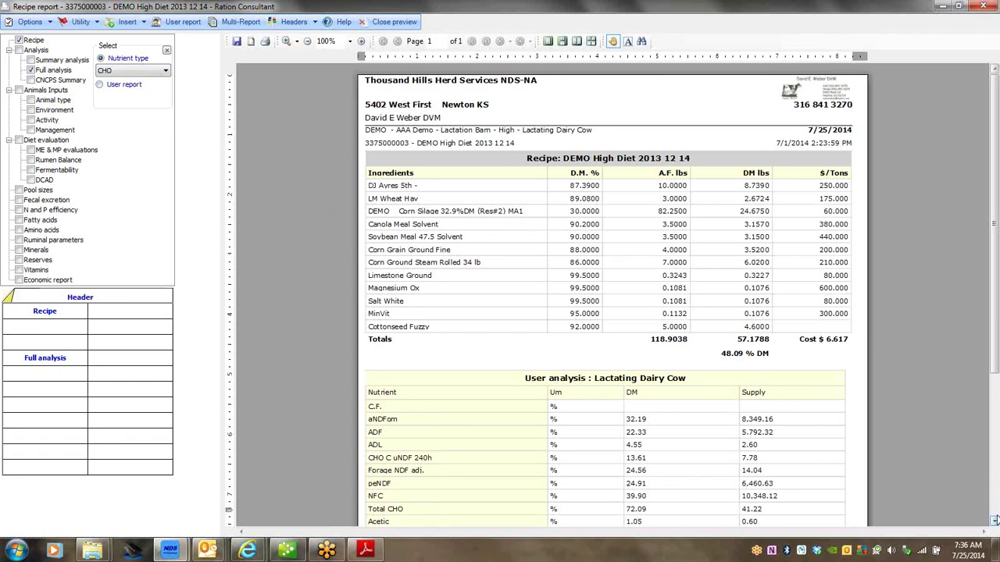
{"action": "left_click_drag", "start_coordinate": [995, 521], "coordinate": [994, 522]}
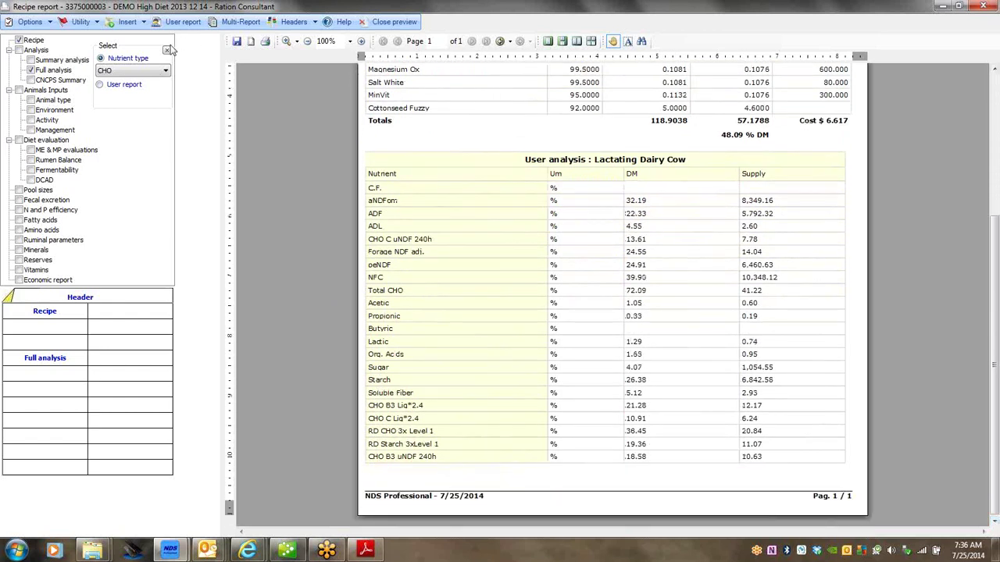
Step: Change the Full analysis nutrient type to Protein and view the protein nutrients in the report
{"action": "left_click", "coordinate": [167, 71]}
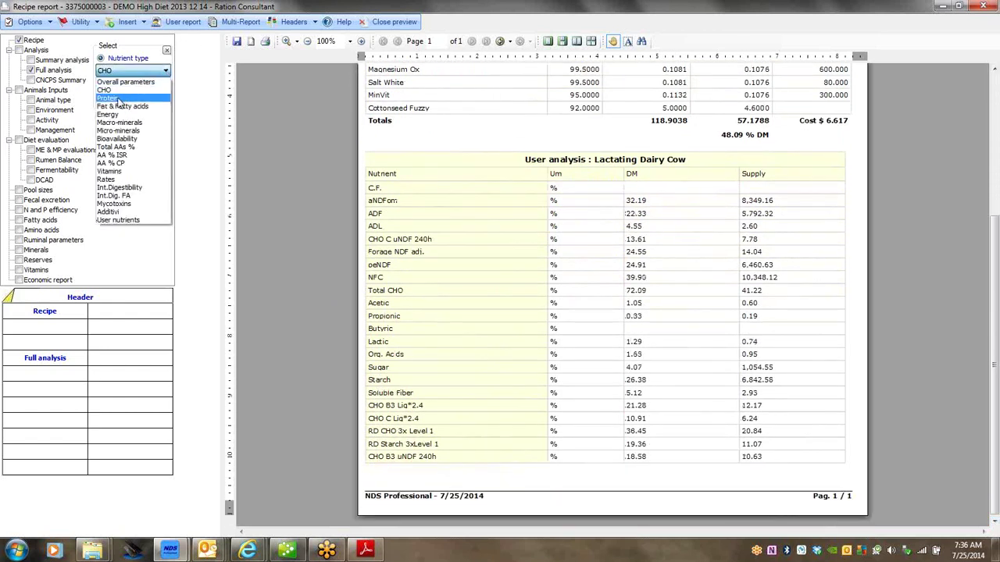
{"action": "left_click", "coordinate": [117, 99]}
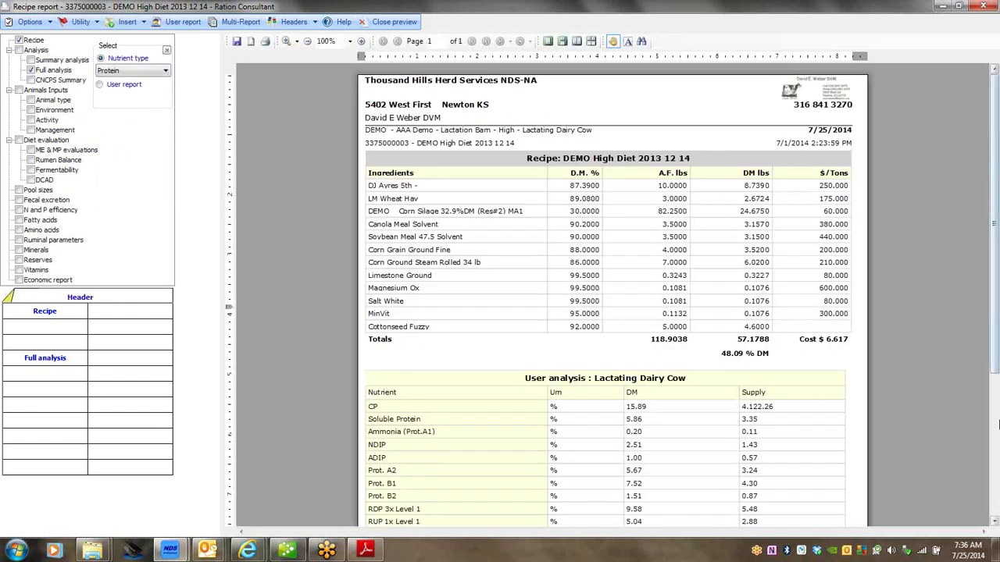
{"action": "left_click", "coordinate": [994, 522]}
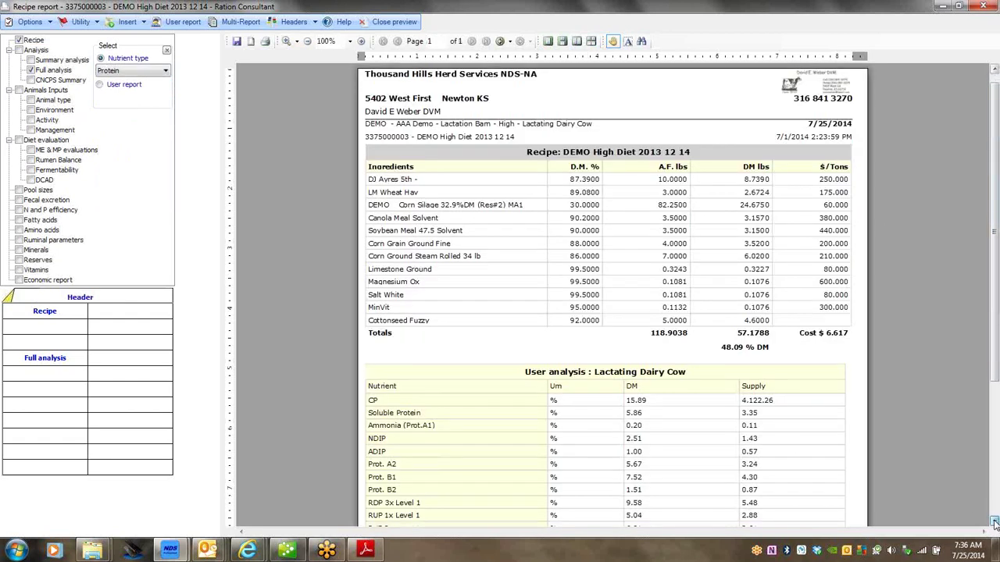
{"action": "left_click", "coordinate": [994, 522]}
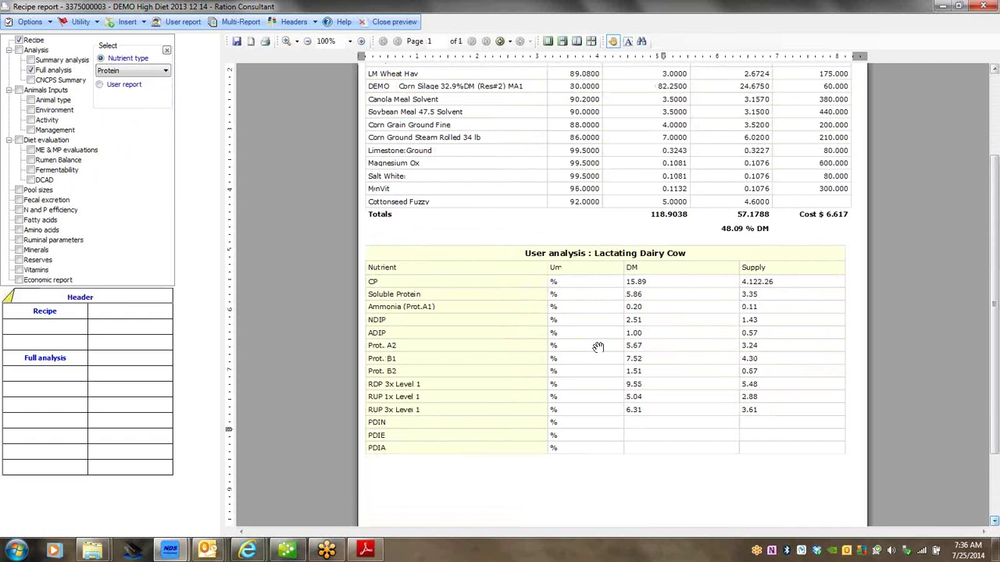
Step: Switch the Full analysis table from nutrient type to the AA FA Report user report and review its nutrients
{"action": "left_click", "coordinate": [101, 87]}
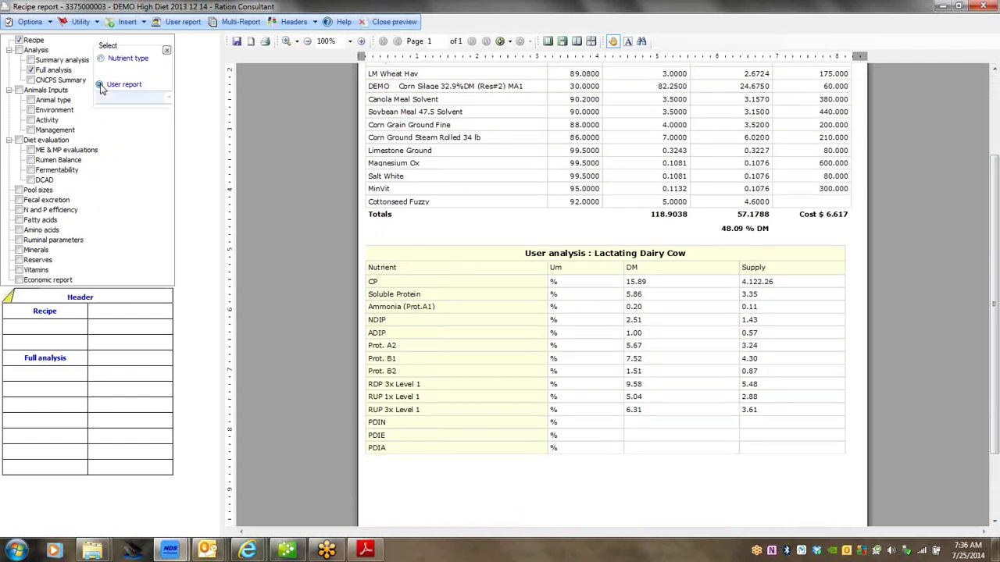
{"action": "left_click", "coordinate": [168, 98]}
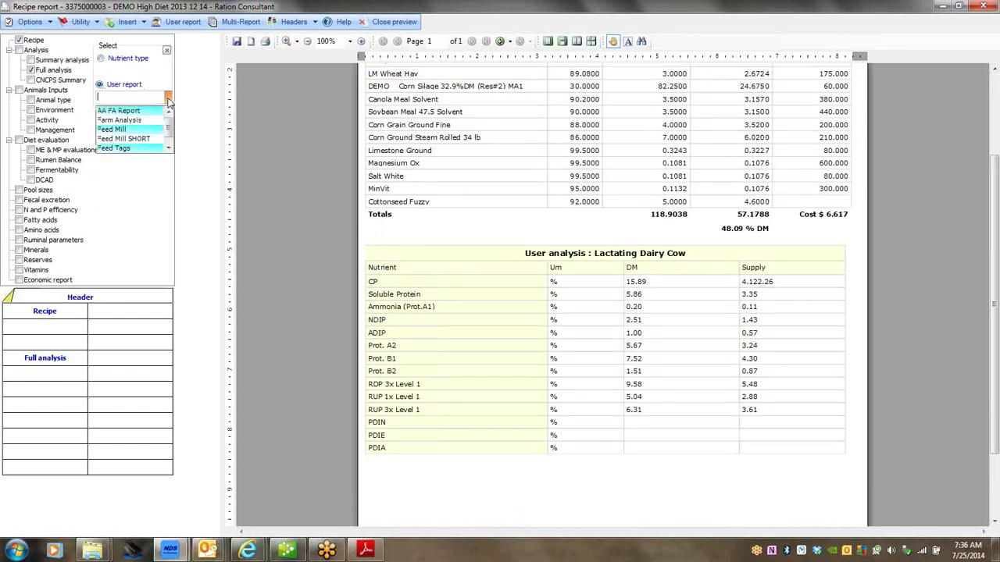
{"action": "left_click", "coordinate": [125, 112]}
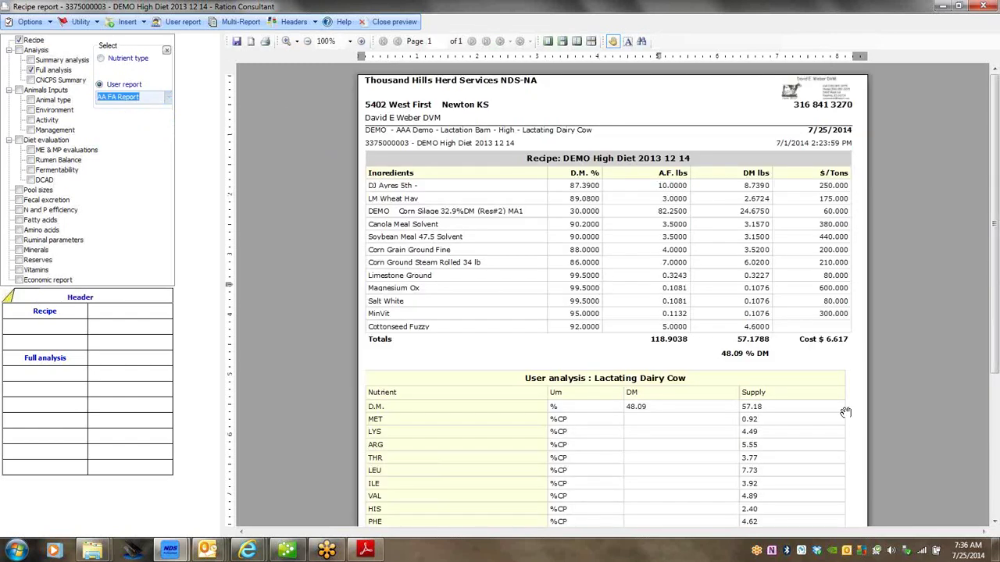
{"action": "left_click", "coordinate": [994, 522]}
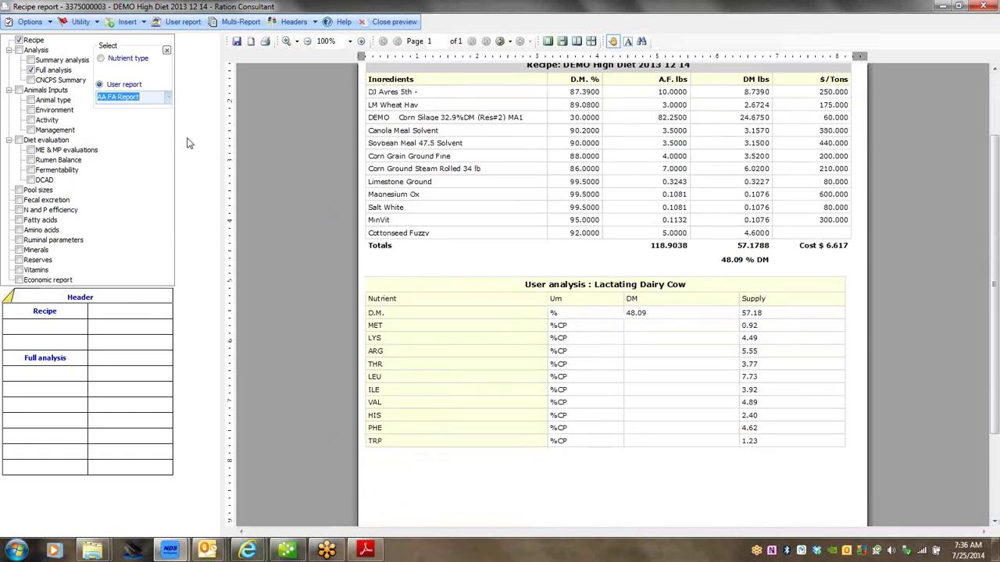
Step: Change the Full analysis user report to Farm Analysis and look over the other available user reports
{"action": "left_click", "coordinate": [167, 98]}
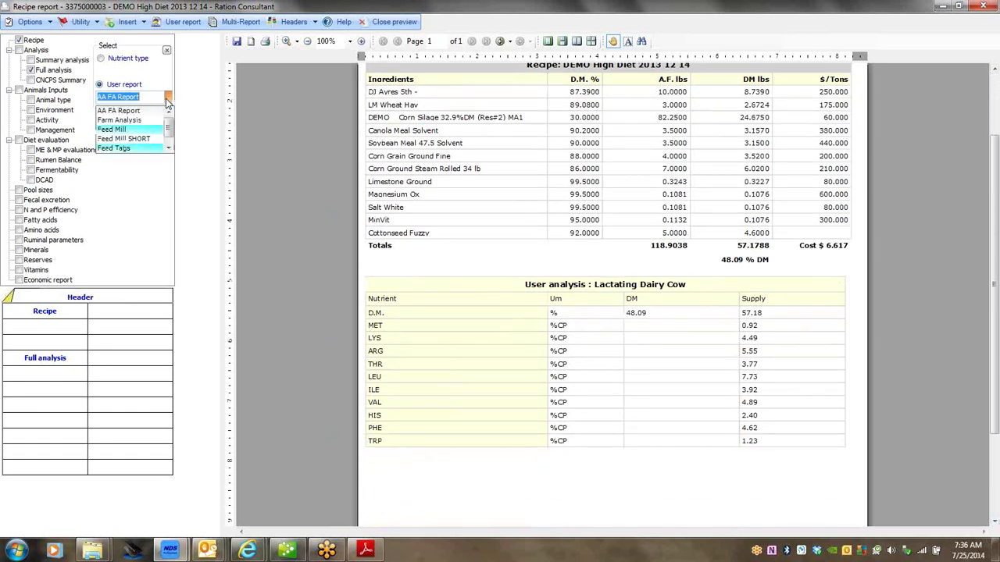
{"action": "left_click", "coordinate": [129, 121]}
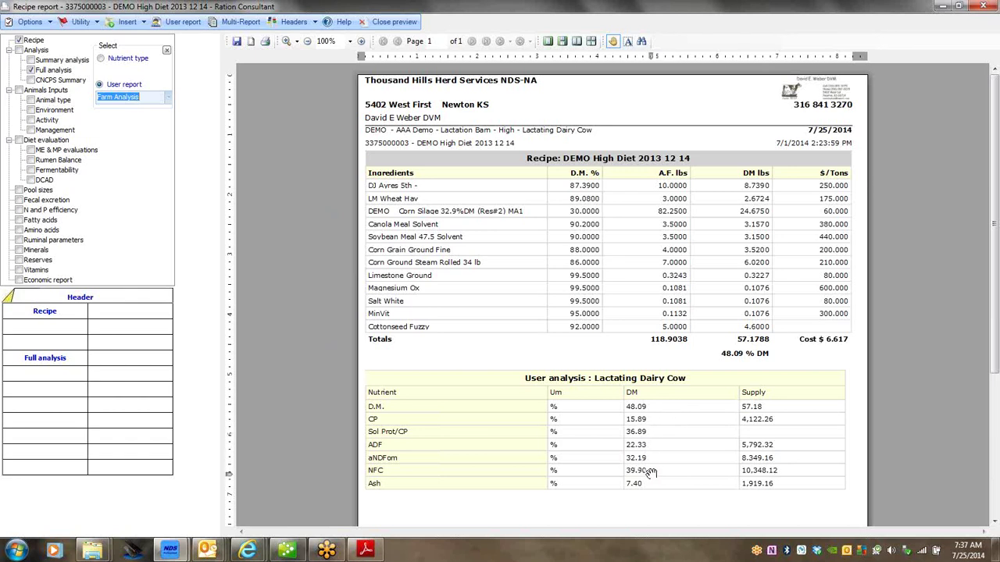
{"action": "left_click", "coordinate": [166, 99]}
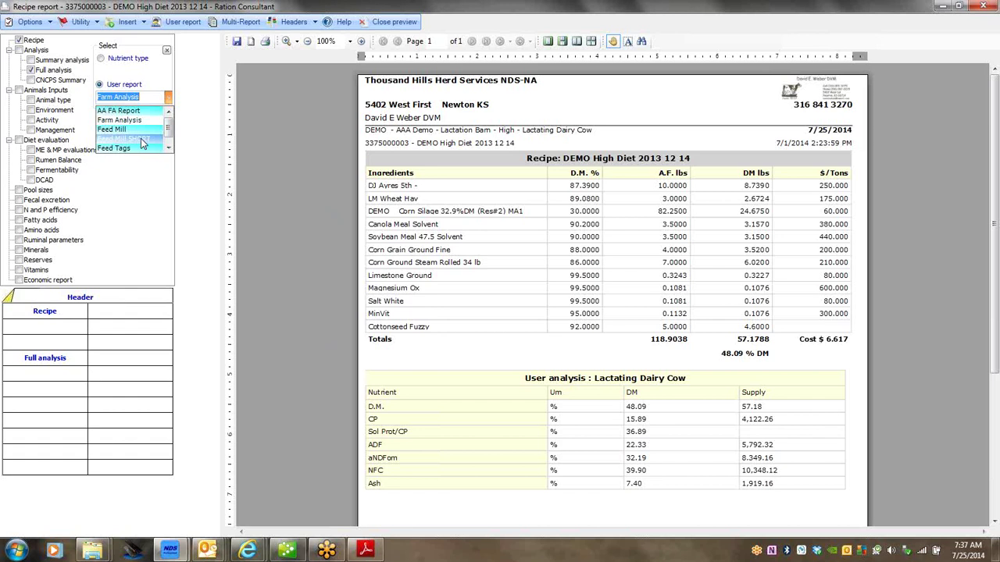
Step: Create a new multi-report named July Demo Report and make it the default report
{"action": "left_click", "coordinate": [236, 24]}
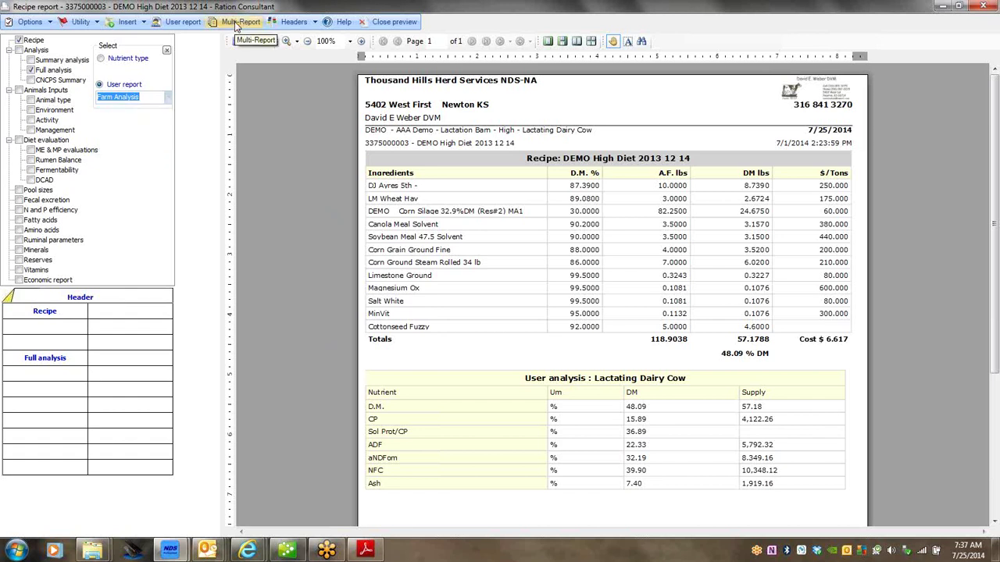
{"action": "left_click", "coordinate": [229, 27]}
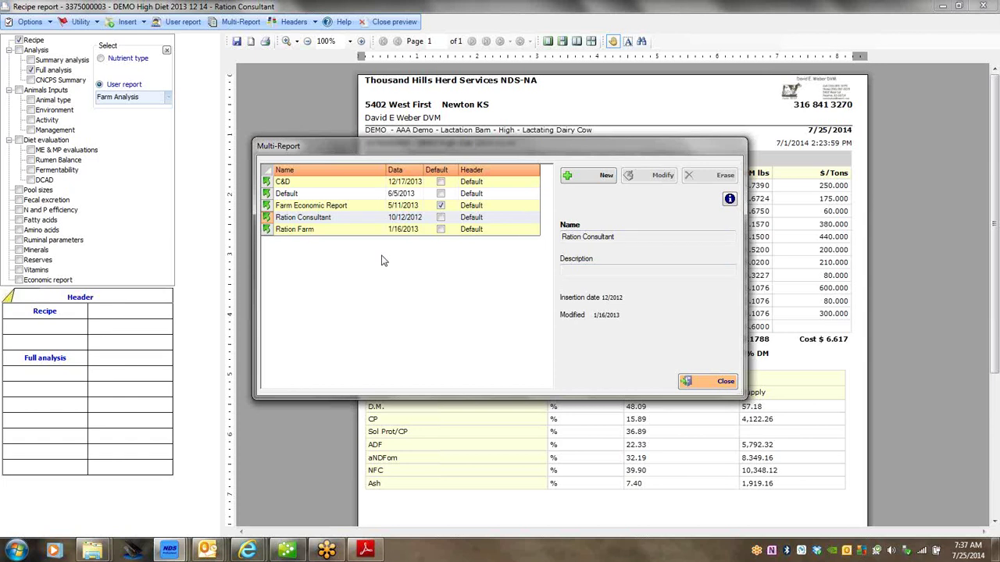
{"action": "left_click", "coordinate": [585, 179]}
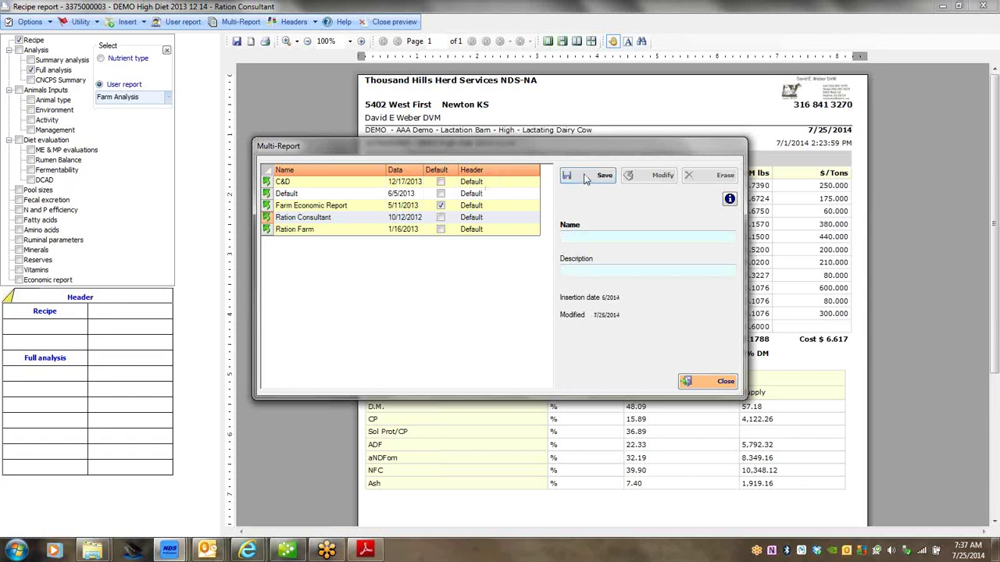
{"action": "left_click", "coordinate": [568, 238]}
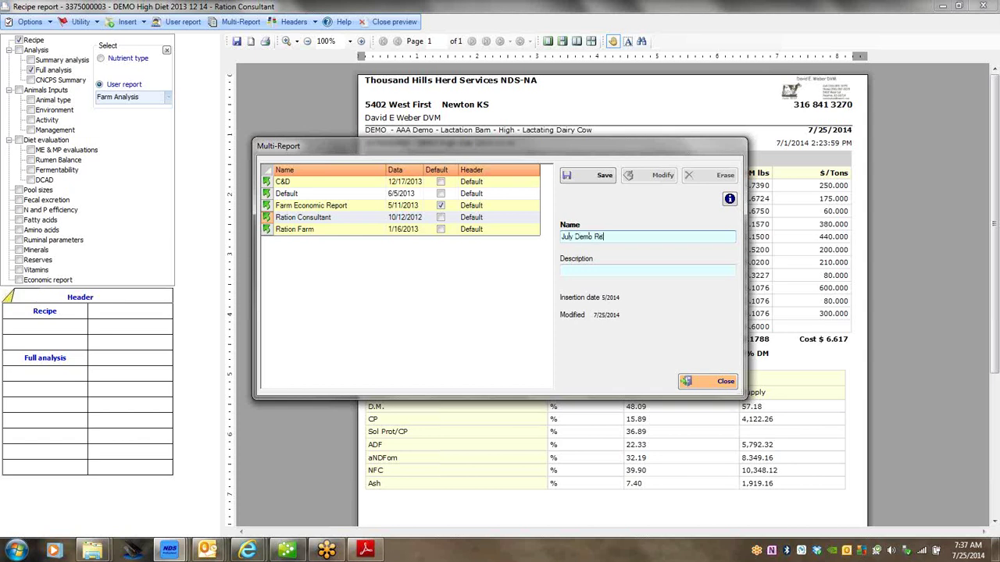
{"action": "left_click", "coordinate": [603, 177]}
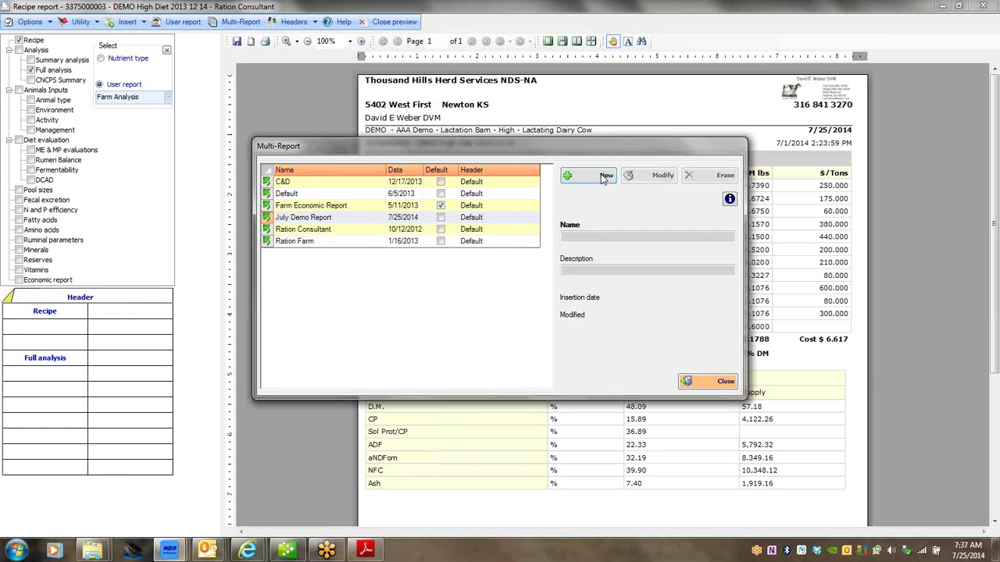
{"action": "left_click", "coordinate": [329, 221]}
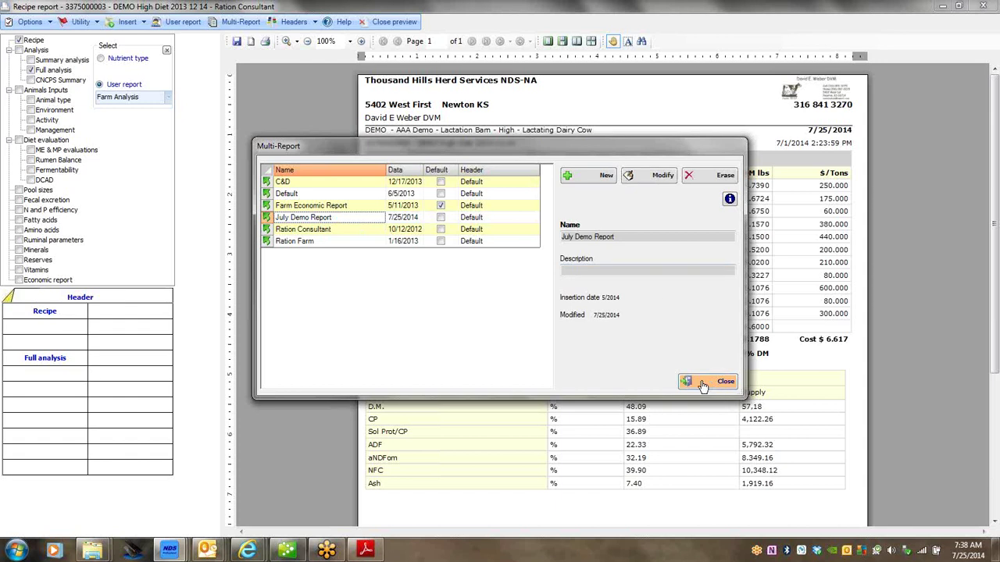
{"action": "left_click", "coordinate": [441, 219]}
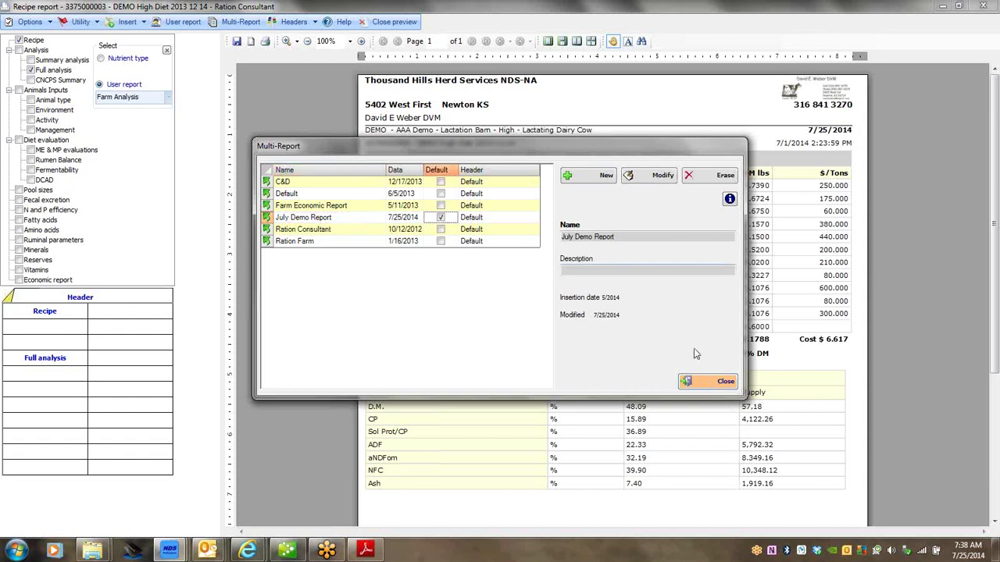
{"action": "left_click", "coordinate": [707, 382]}
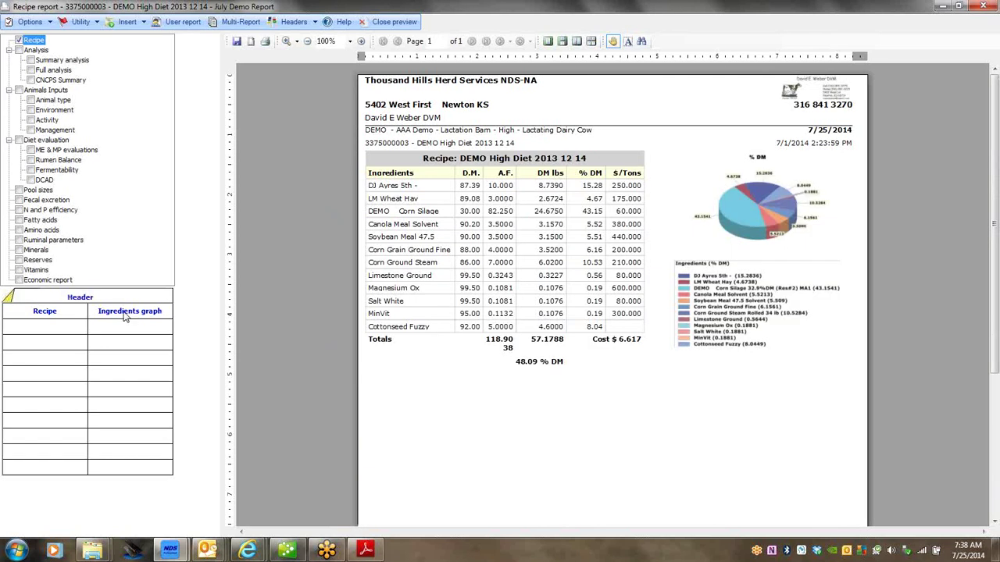
Step: Move the Ingredients graph in the report layout into the cell below Recipe
{"action": "left_click", "coordinate": [746, 210]}
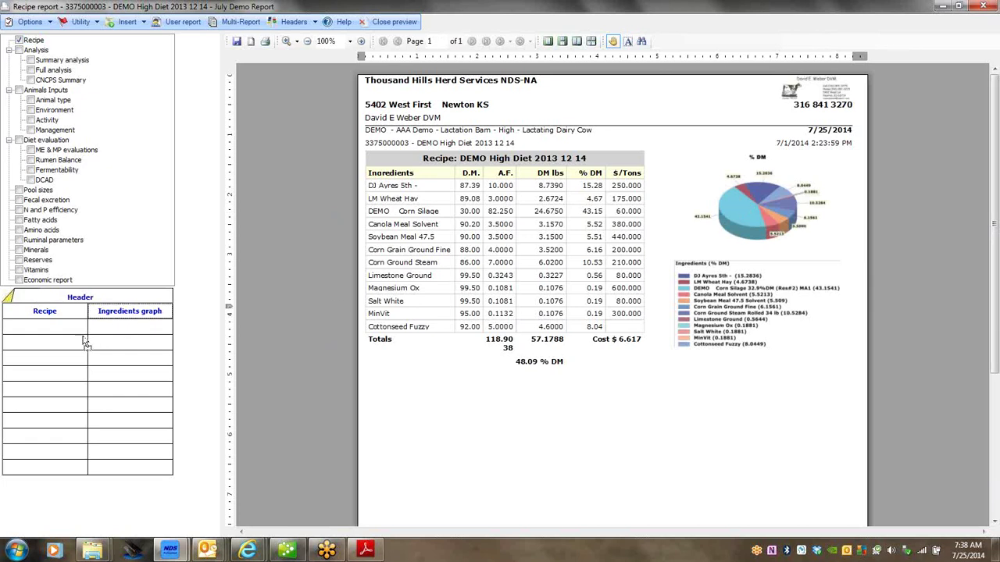
{"action": "left_click_drag", "start_coordinate": [84, 336], "coordinate": [67, 330]}
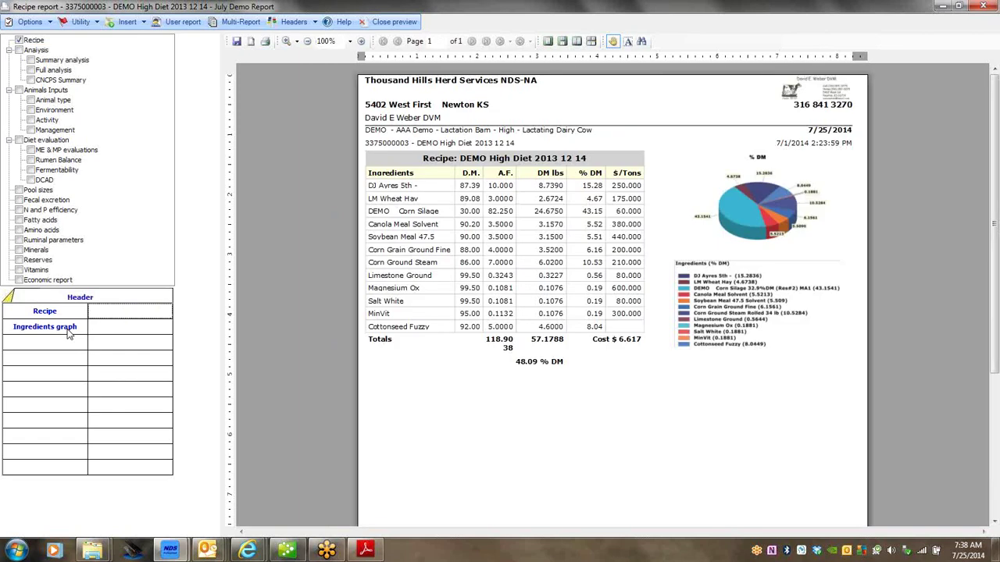
{"action": "left_click", "coordinate": [67, 332]}
Step: Try to open the properties of the Ingredients graph and look for its window among the open ones
{"action": "right_click", "coordinate": [54, 333]}
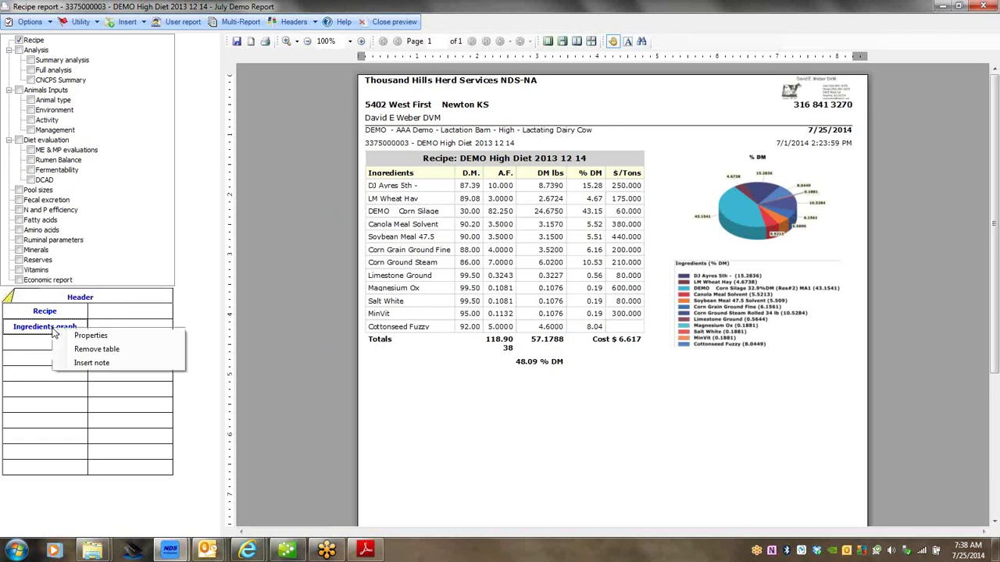
{"action": "left_click", "coordinate": [96, 342]}
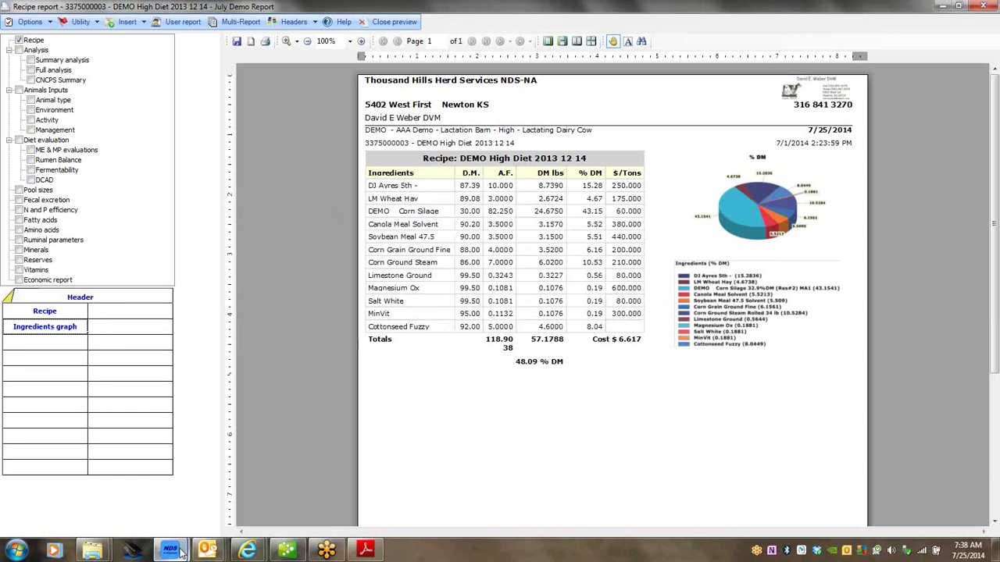
{"action": "right_click", "coordinate": [48, 331]}
{"action": "left_click", "coordinate": [84, 334]}
{"action": "left_click", "coordinate": [171, 551]}
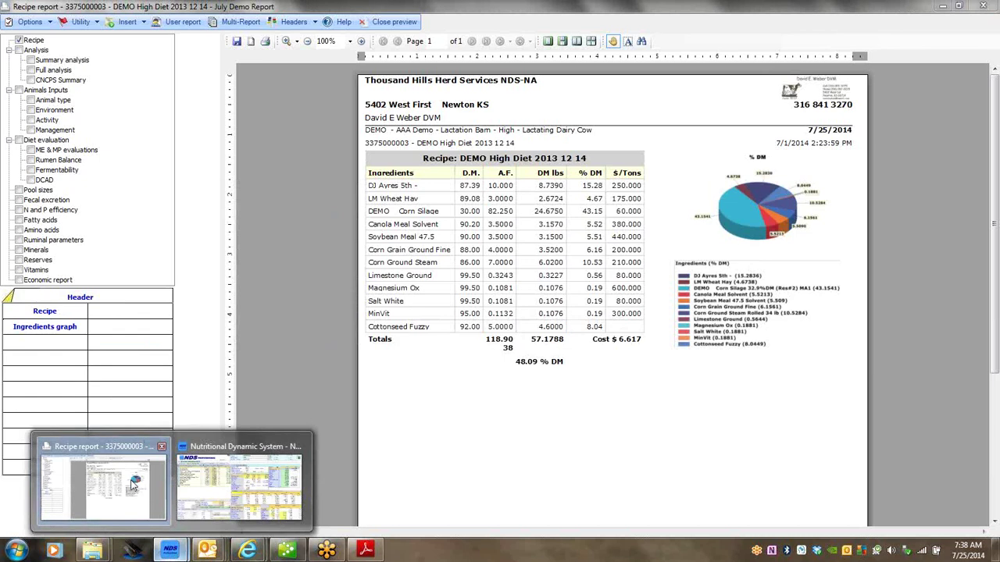
{"action": "left_click", "coordinate": [132, 485]}
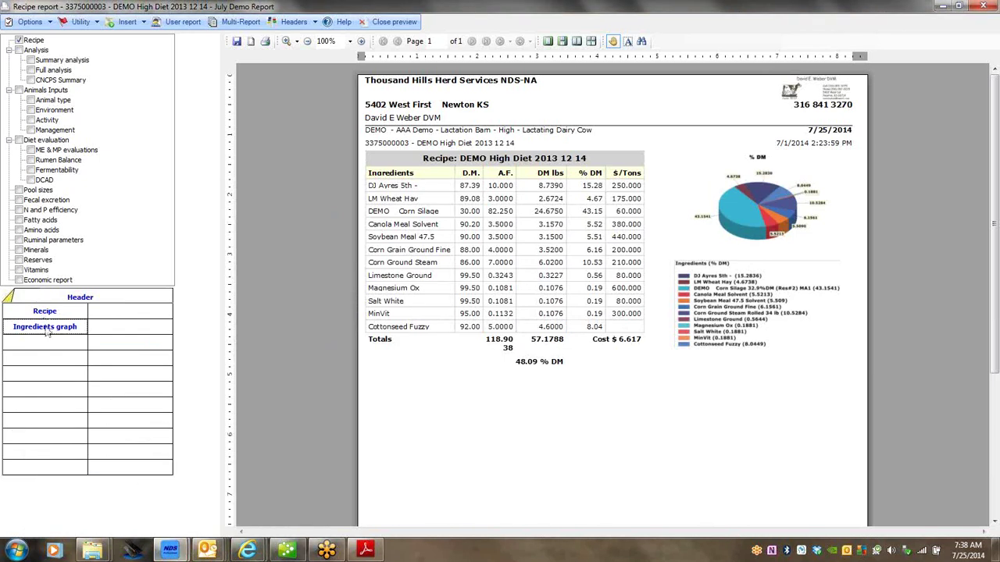
Step: Try to move the Ingredients graph back beside Recipe, and remove it from the report layout
{"action": "left_click_drag", "start_coordinate": [50, 331], "coordinate": [113, 317]}
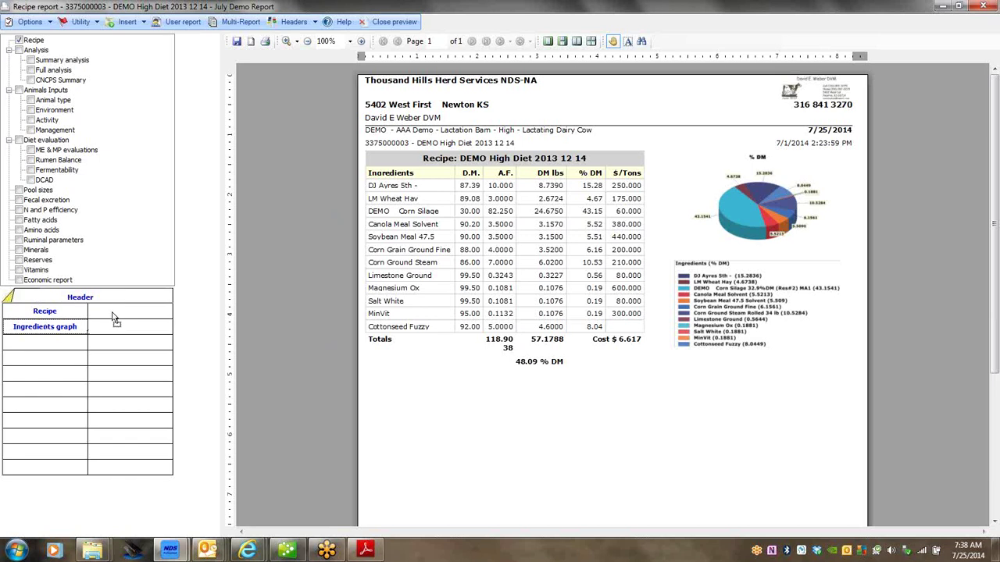
{"action": "right_click", "coordinate": [59, 328]}
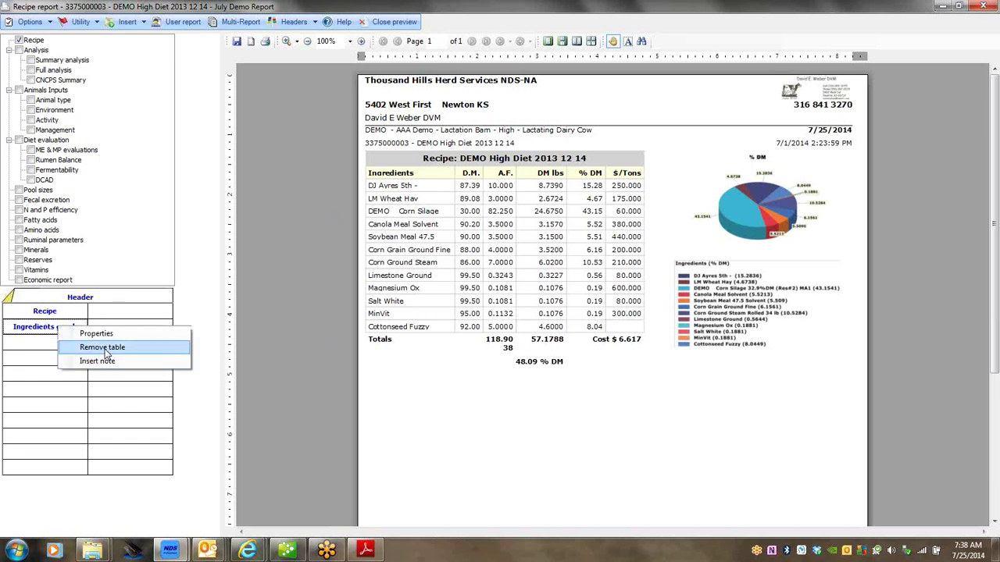
{"action": "left_click", "coordinate": [107, 349]}
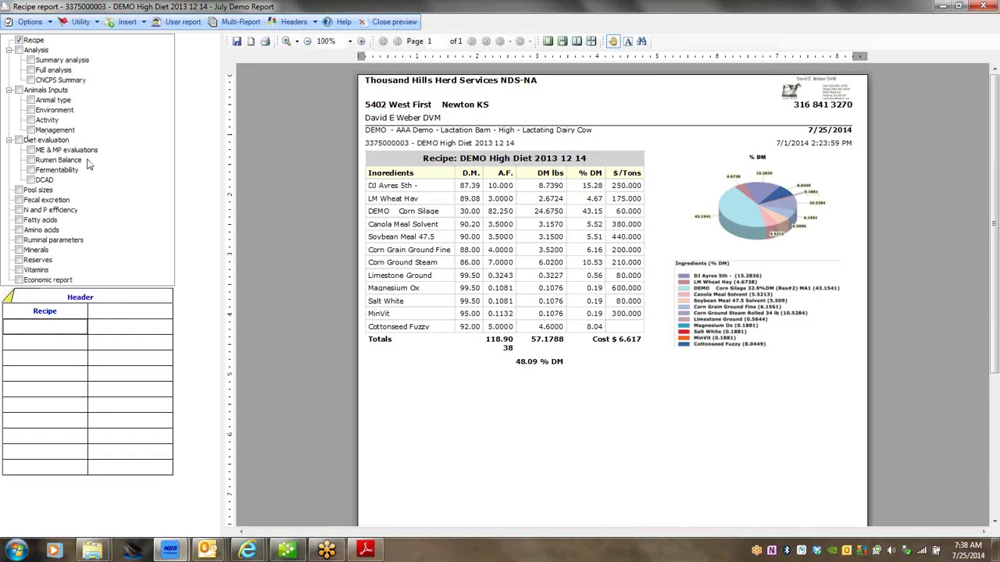
Step: Hide the $/Tonne column of the Recipe table and make the table proportionate
{"action": "right_click", "coordinate": [49, 315]}
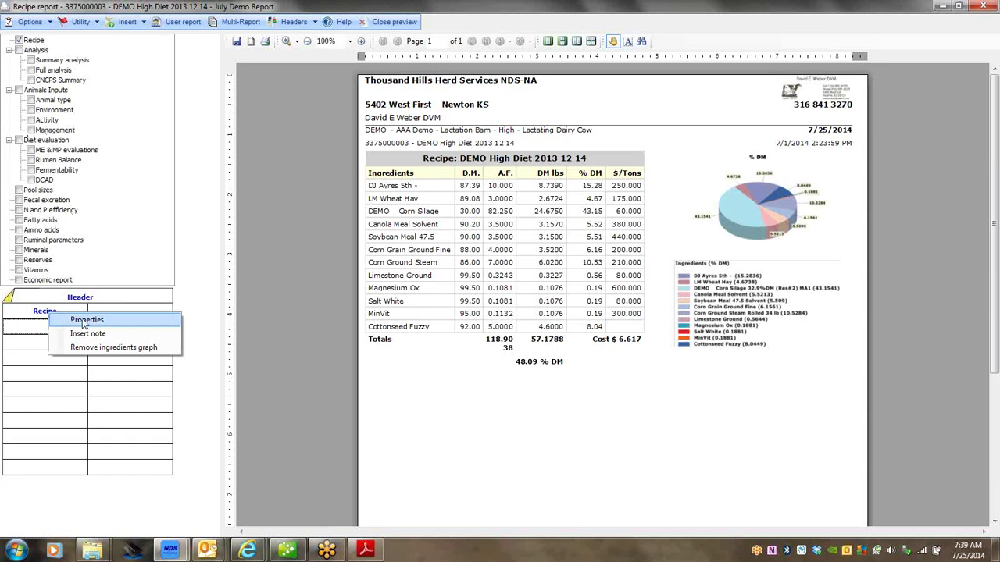
{"action": "left_click", "coordinate": [86, 321]}
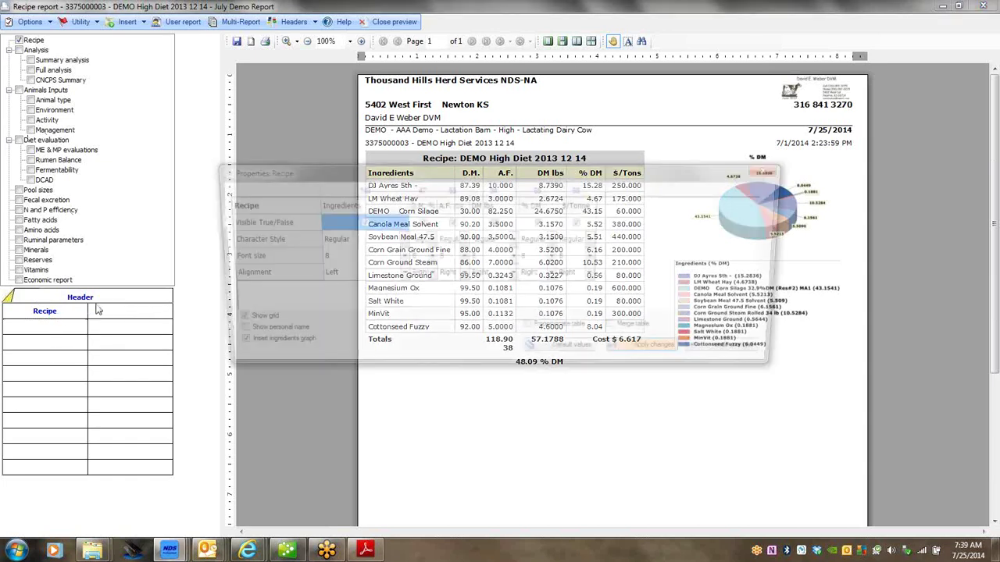
{"action": "left_click", "coordinate": [581, 223]}
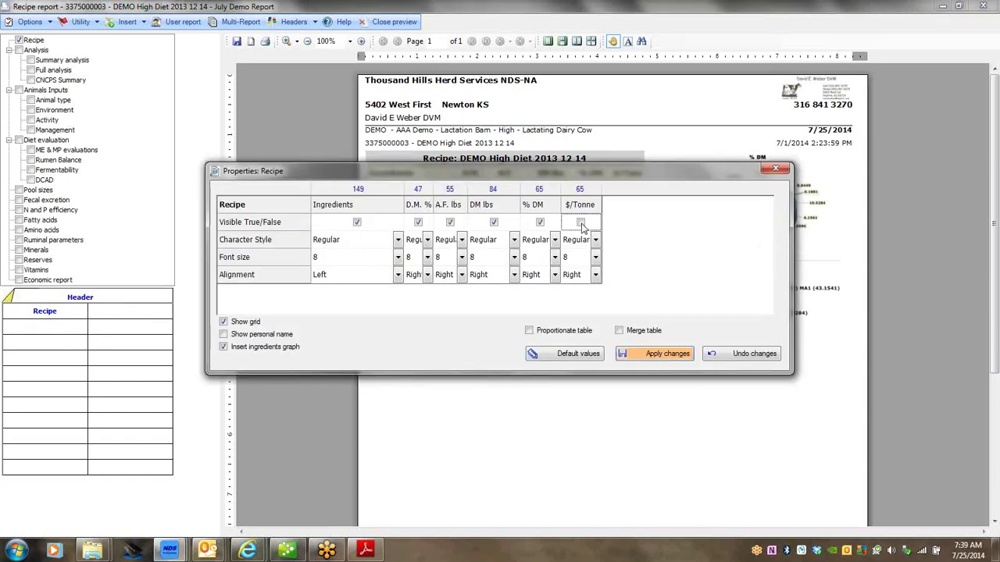
{"action": "left_click", "coordinate": [529, 331]}
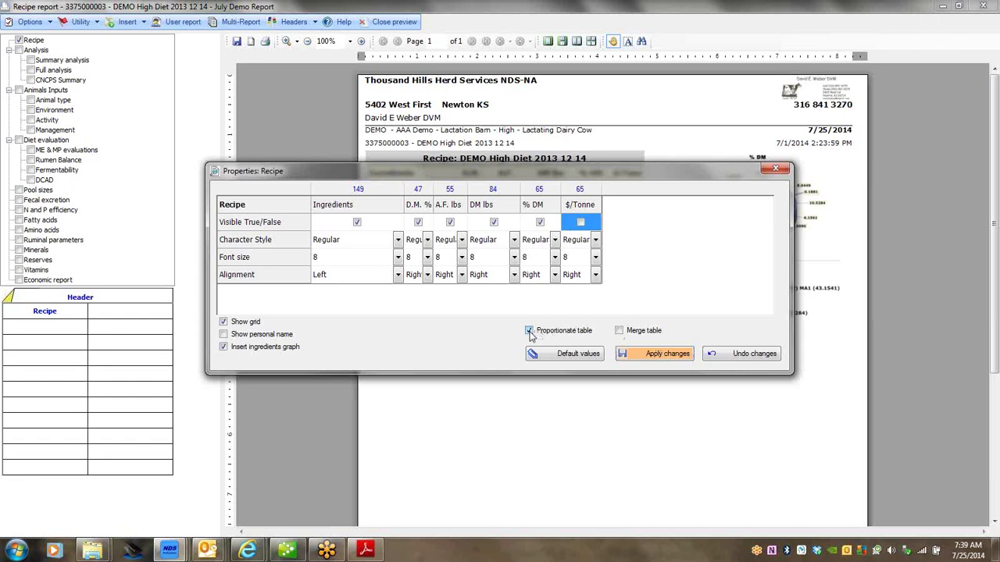
{"action": "left_click", "coordinate": [658, 355]}
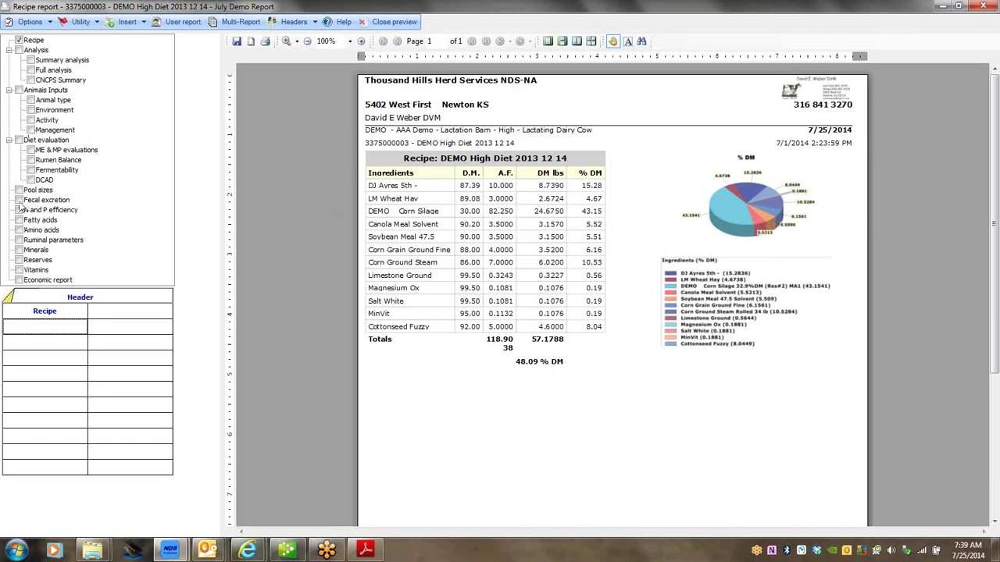
Step: Add the Amino acids table to the report and remove the ingredients graph from the Recipe table
{"action": "left_click", "coordinate": [19, 230]}
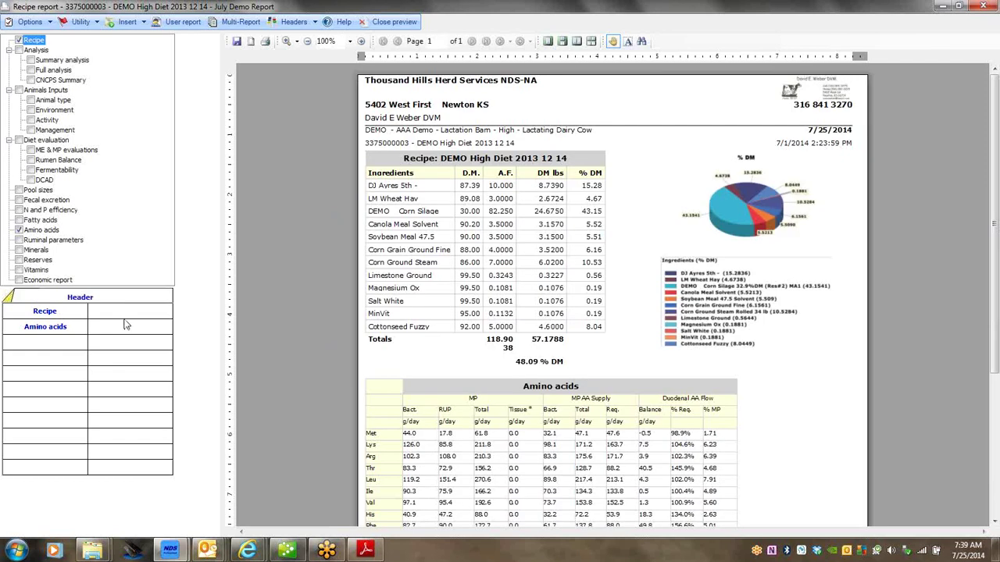
{"action": "right_click", "coordinate": [47, 315]}
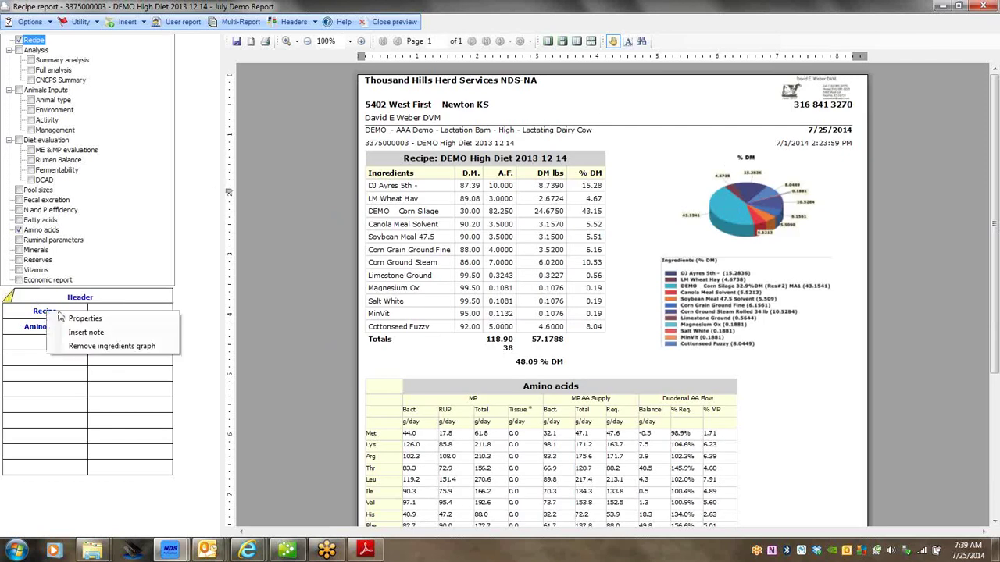
{"action": "left_click", "coordinate": [97, 346]}
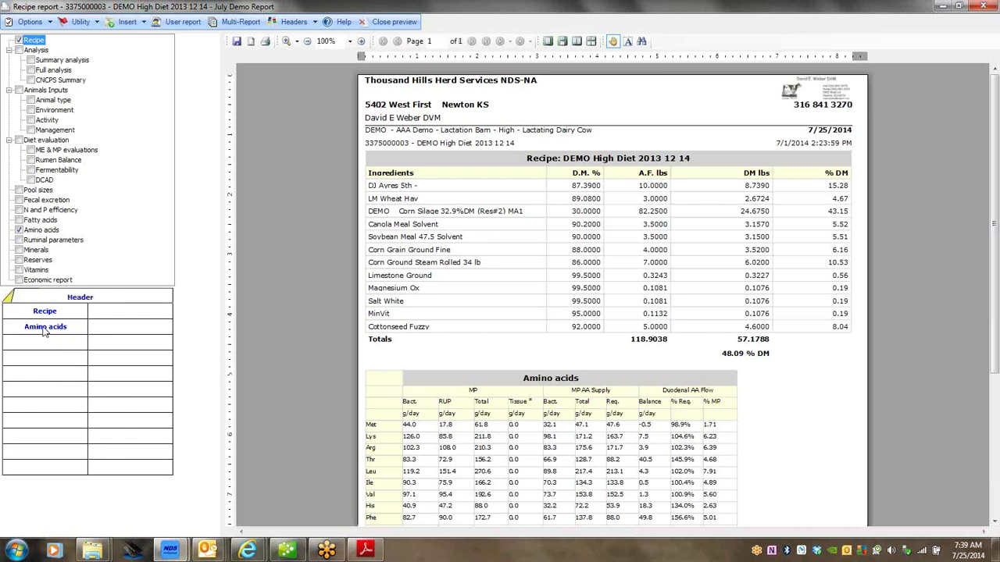
Step: Make the Amino acids table proportionate and apply the change
{"action": "right_click", "coordinate": [44, 331]}
{"action": "left_click", "coordinate": [93, 334]}
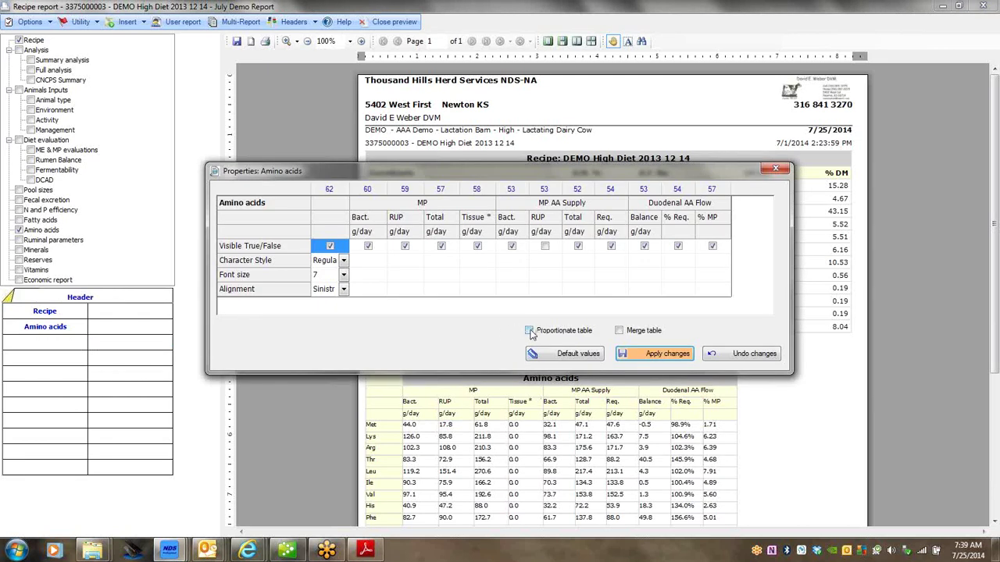
{"action": "left_click", "coordinate": [530, 331]}
{"action": "left_click", "coordinate": [663, 355]}
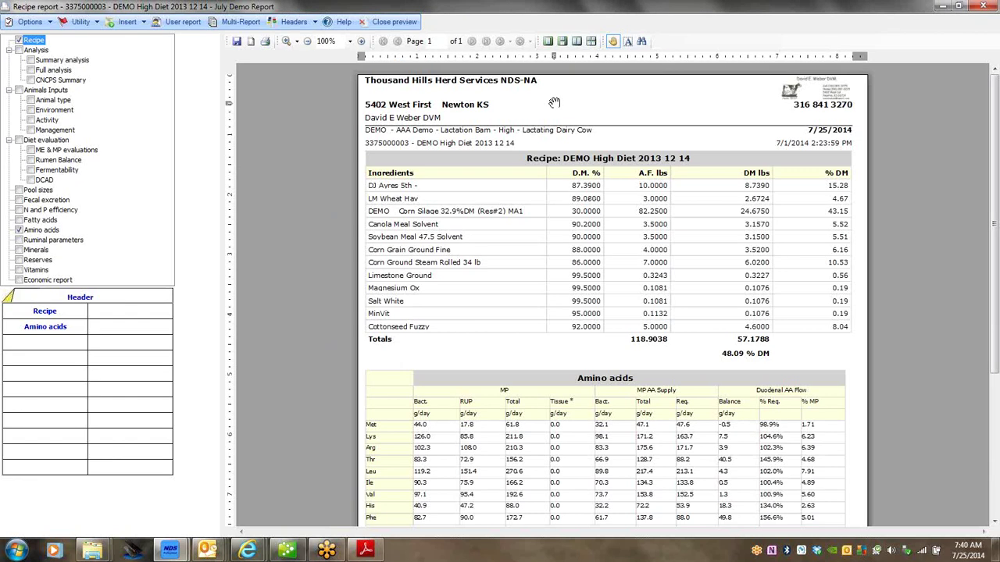
Step: Mark the Ration Consultant multi-report as default and load it for the DEMO High Diet recipe
{"action": "left_click", "coordinate": [225, 25]}
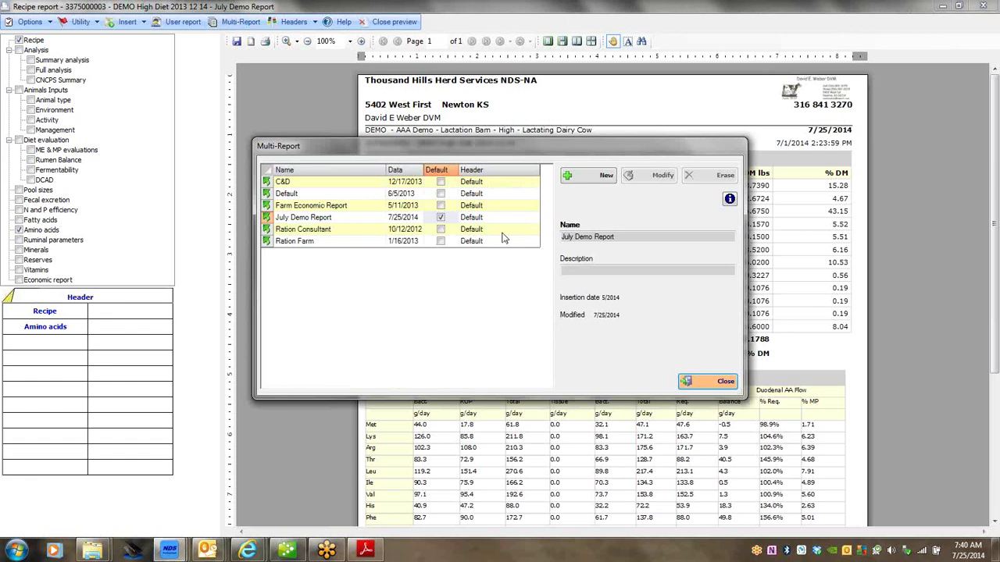
{"action": "left_click", "coordinate": [721, 382]}
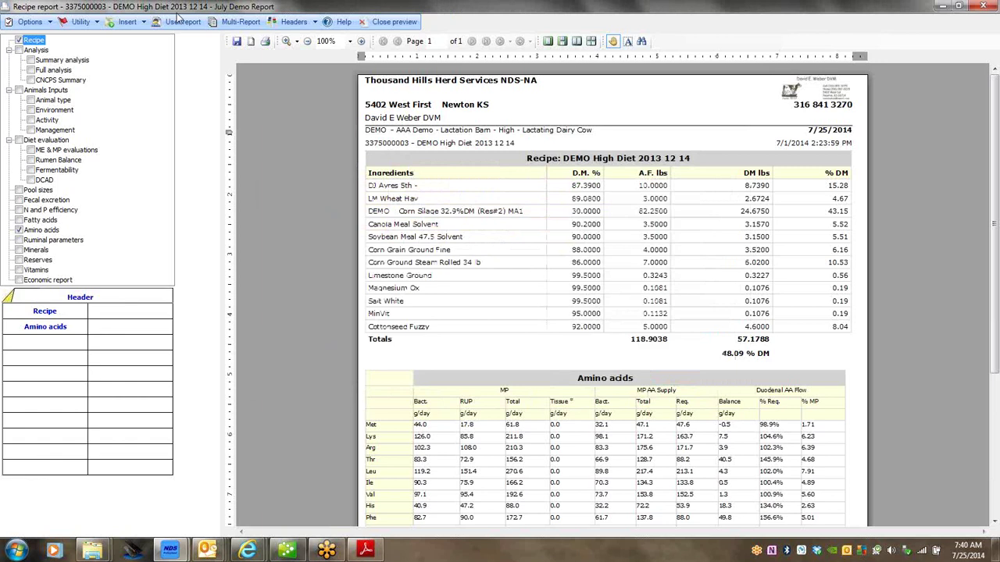
{"action": "left_click", "coordinate": [235, 26]}
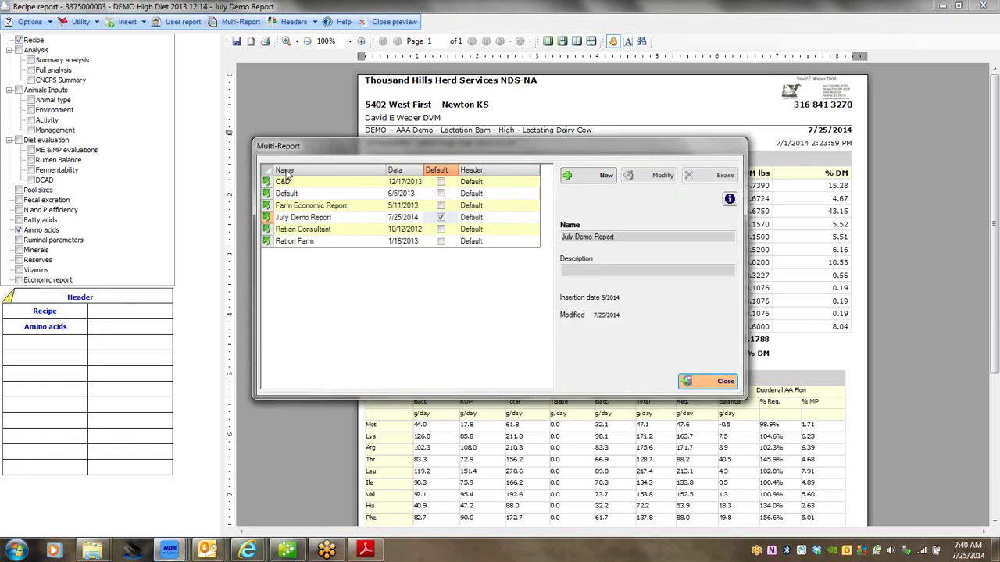
{"action": "left_click", "coordinate": [441, 231]}
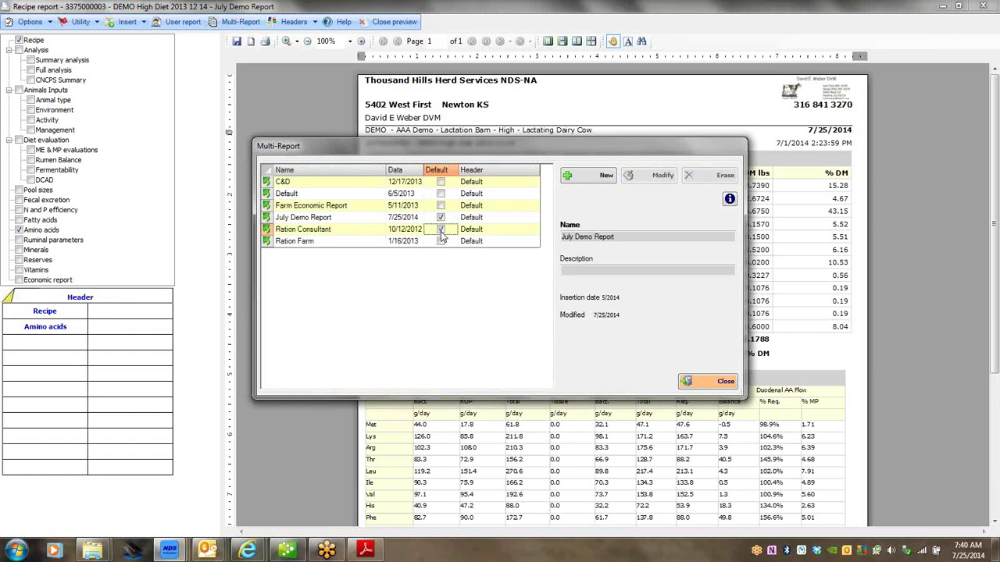
{"action": "double_click", "coordinate": [268, 231]}
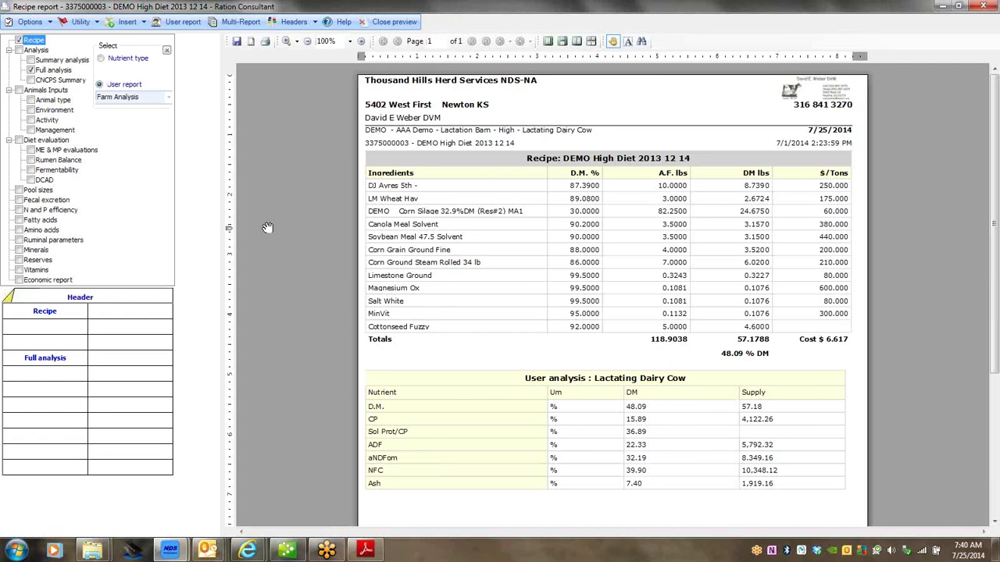
Step: Remove Full analysis from the report and add Summary analysis, CNCPS Summary and Economic report
{"action": "left_click", "coordinate": [32, 70]}
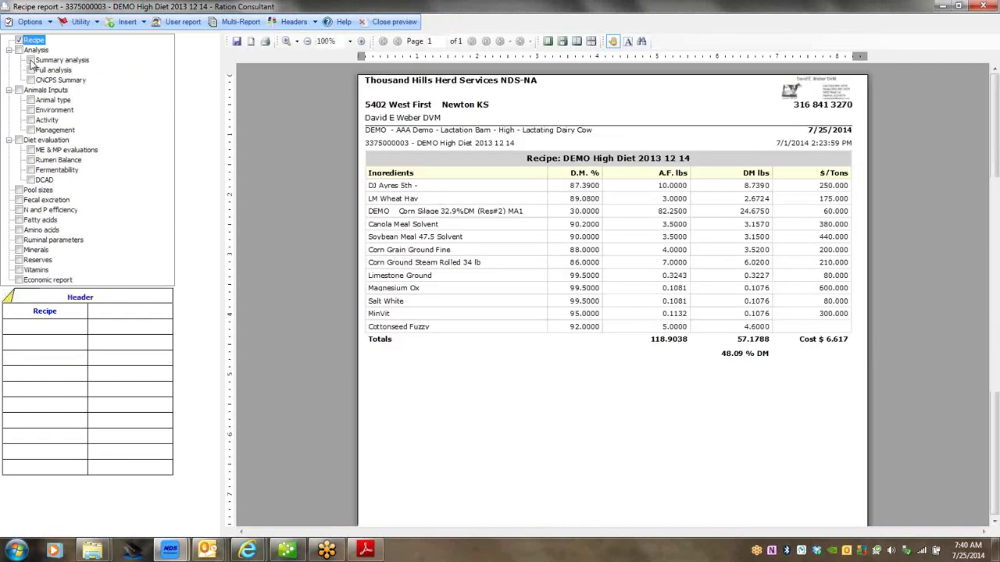
{"action": "left_click", "coordinate": [31, 60]}
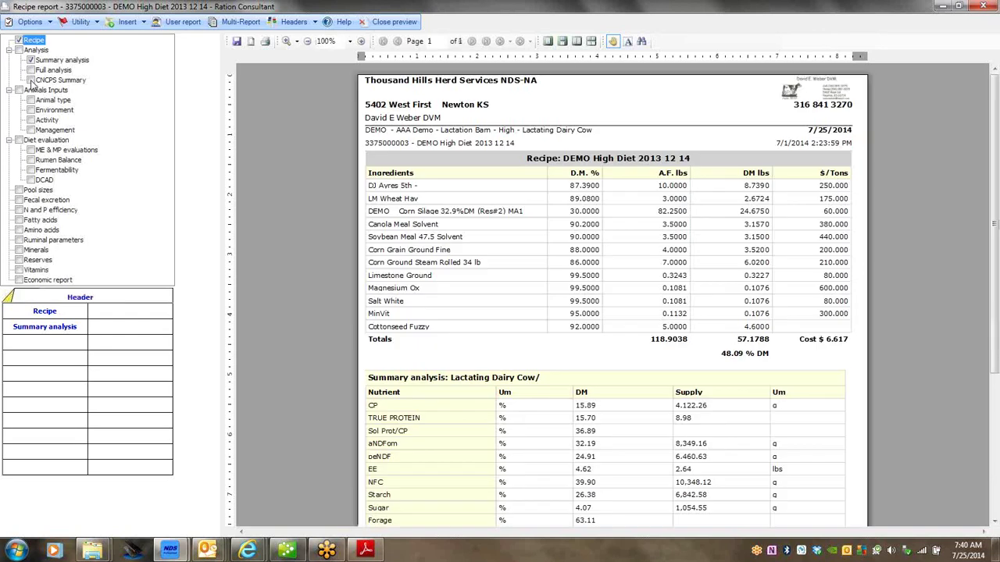
{"action": "left_click", "coordinate": [31, 81]}
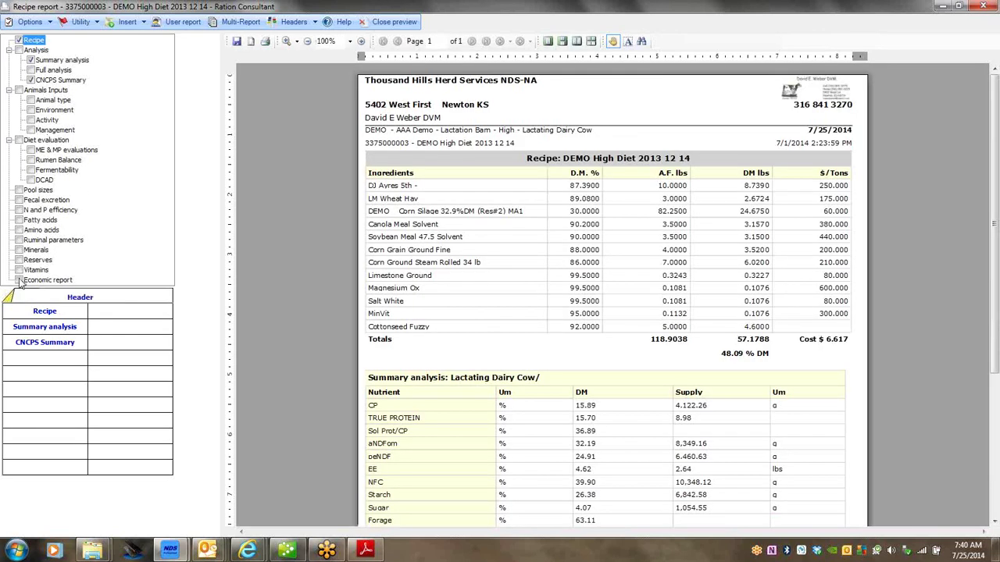
{"action": "left_click", "coordinate": [19, 280]}
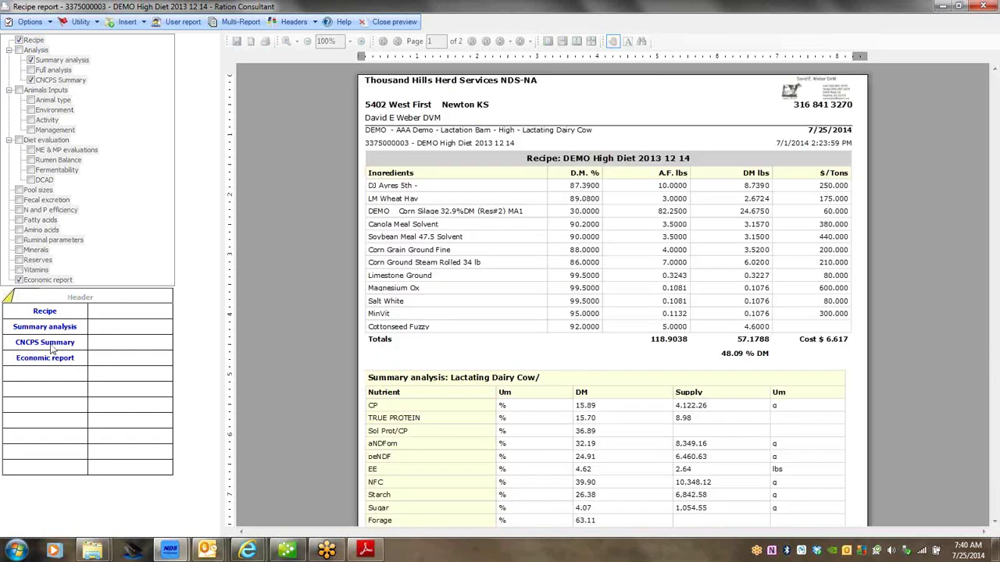
Step: Arrange the report layout with CNCPS Summary beside Summary analysis and Economic report directly beneath Summary analysis
{"action": "left_click_drag", "start_coordinate": [51, 350], "coordinate": [113, 338]}
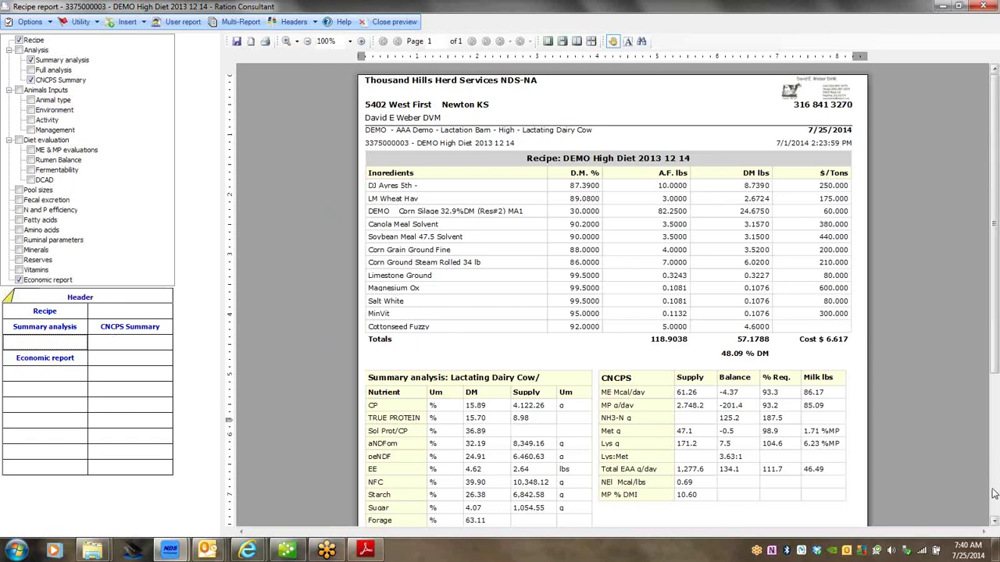
{"action": "left_click", "coordinate": [994, 522]}
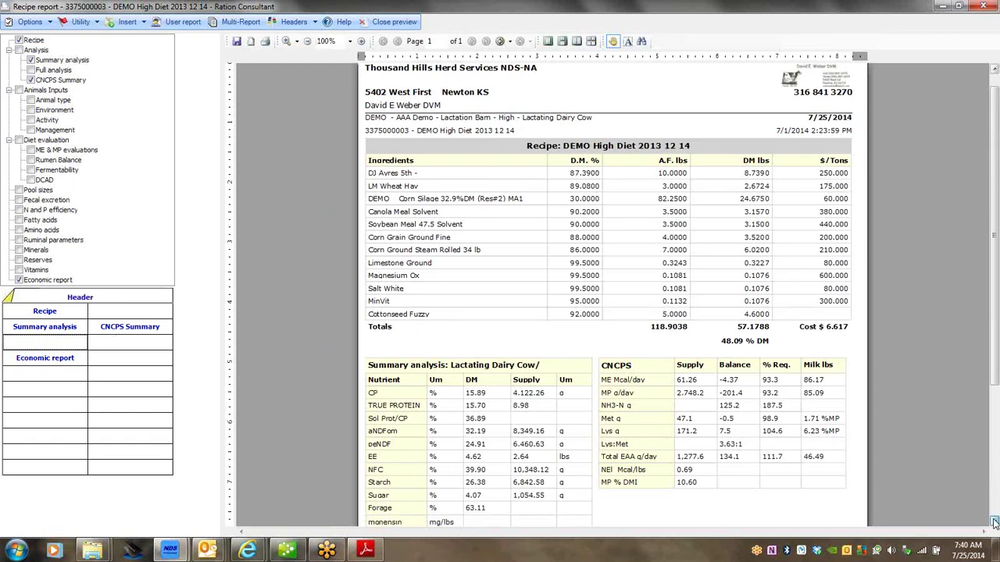
{"action": "left_click", "coordinate": [995, 522]}
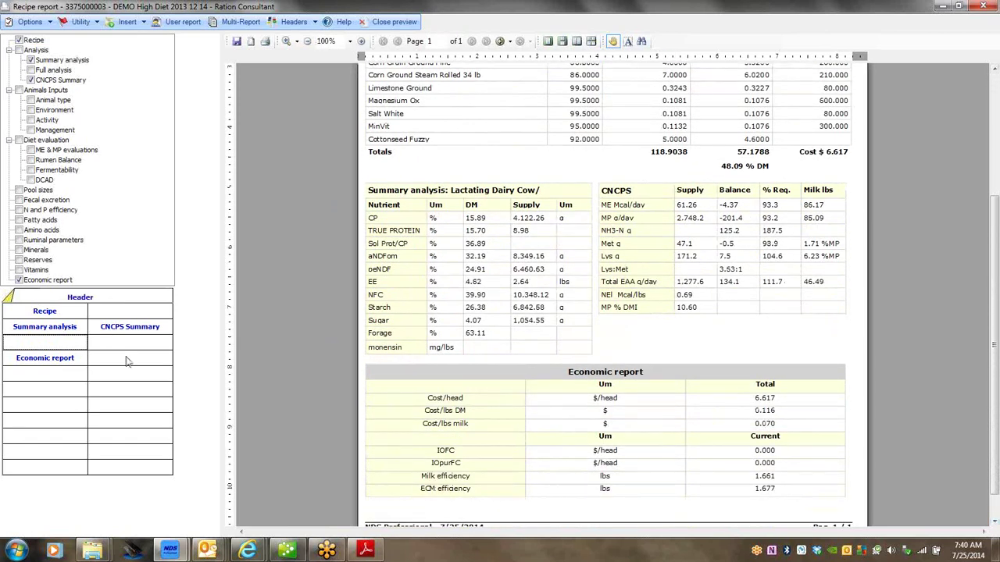
{"action": "left_click", "coordinate": [49, 361]}
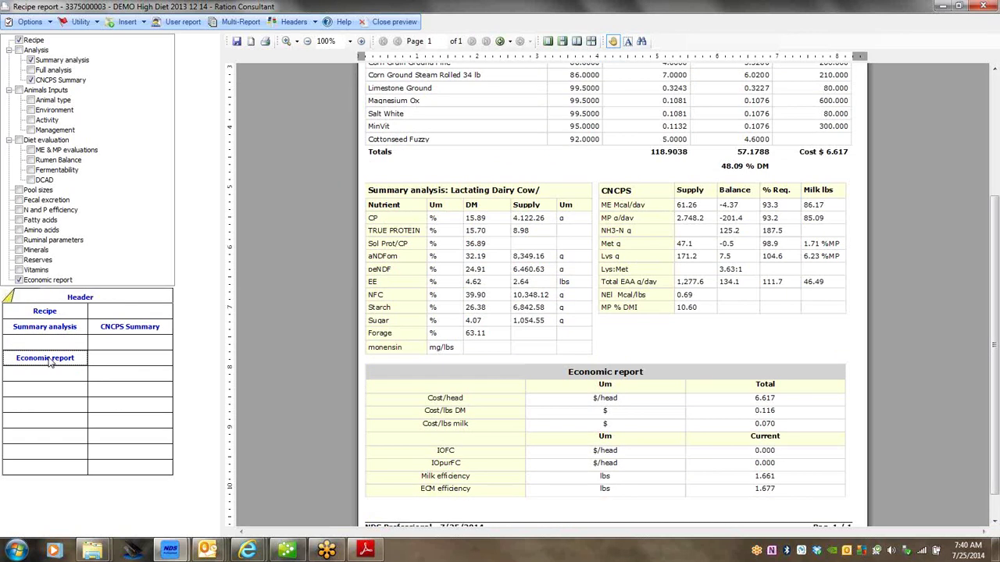
{"action": "left_click_drag", "start_coordinate": [50, 364], "coordinate": [53, 349]}
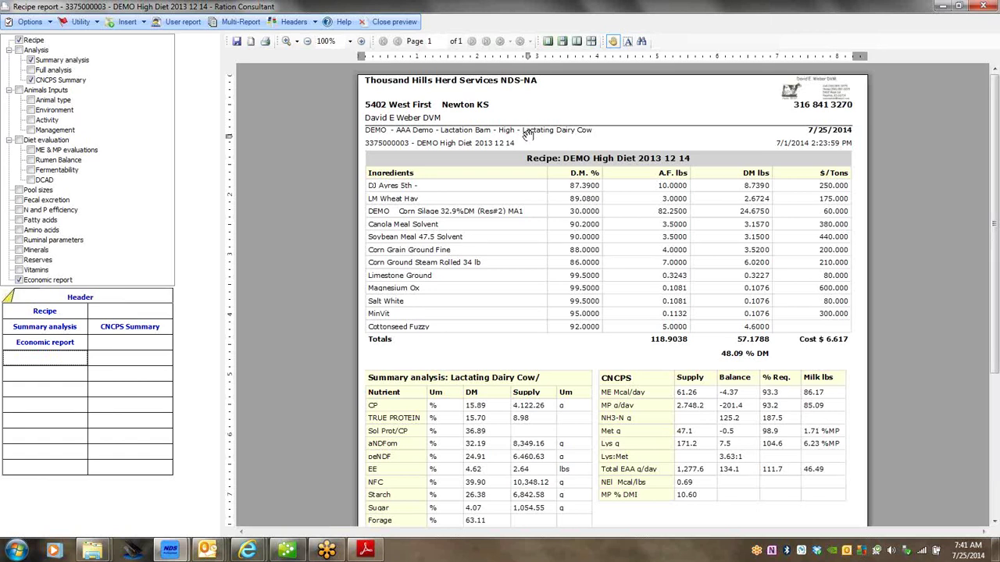
{"action": "left_click", "coordinate": [314, 23]}
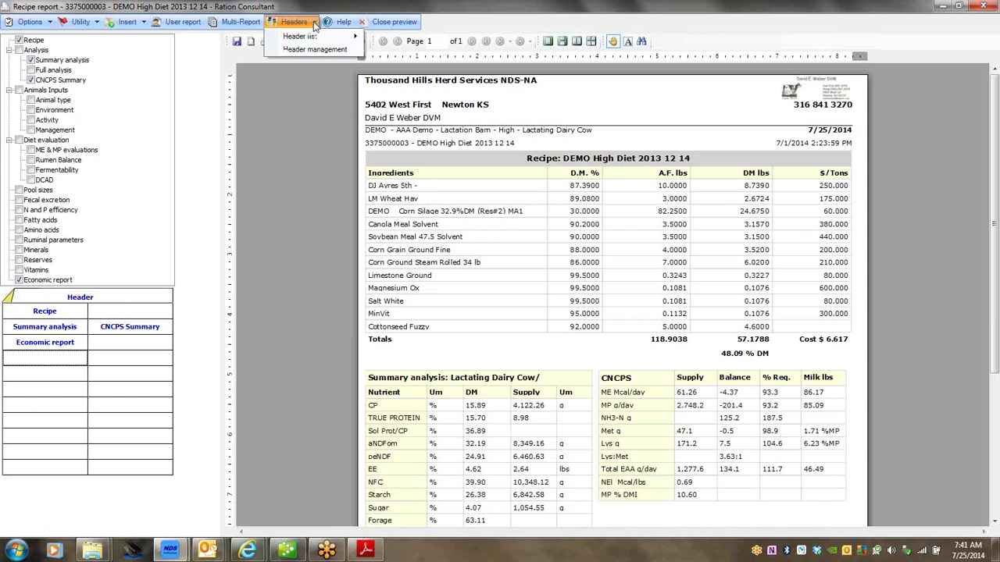
{"action": "left_click", "coordinate": [71, 51]}
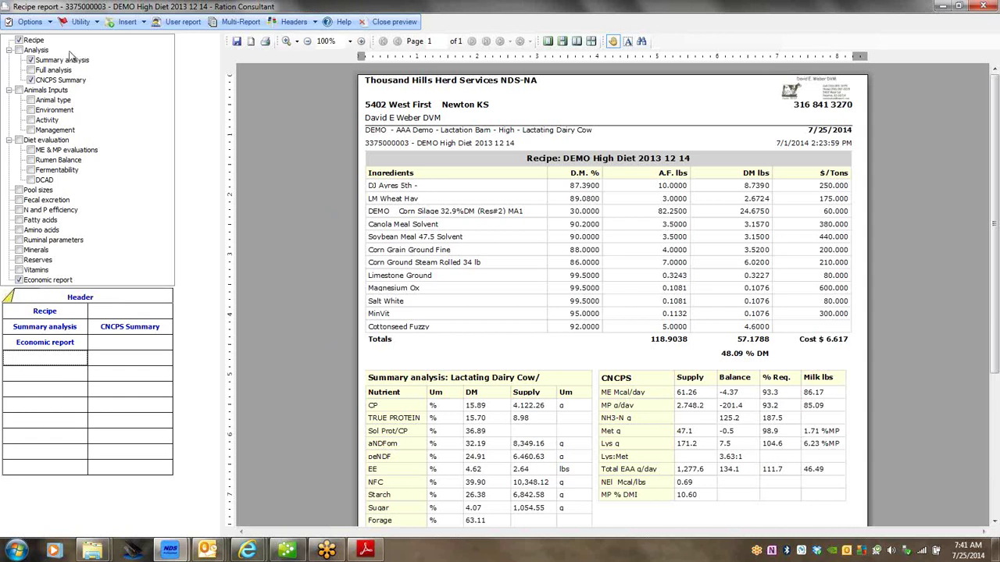
{"action": "left_click", "coordinate": [98, 24]}
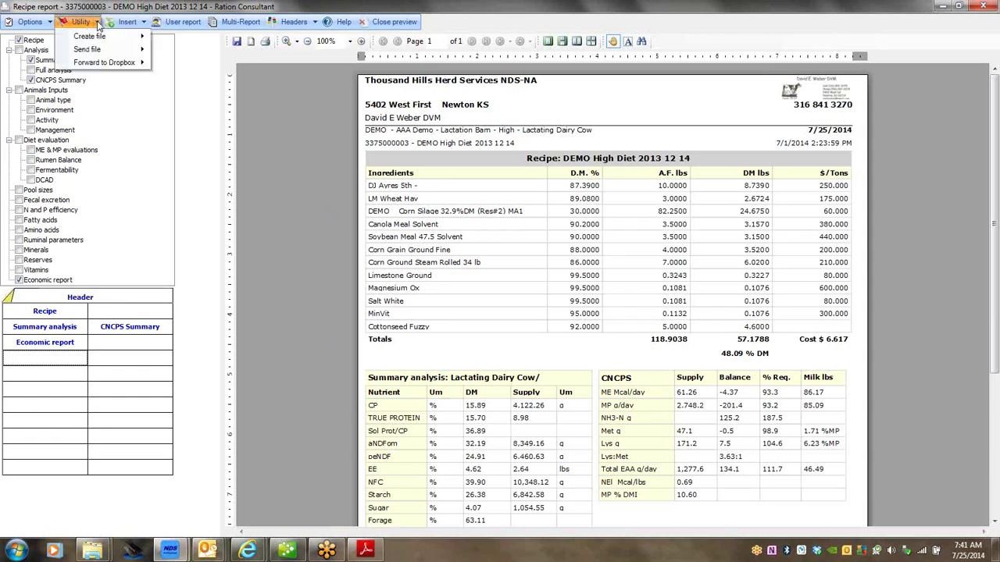
{"action": "left_click", "coordinate": [49, 24]}
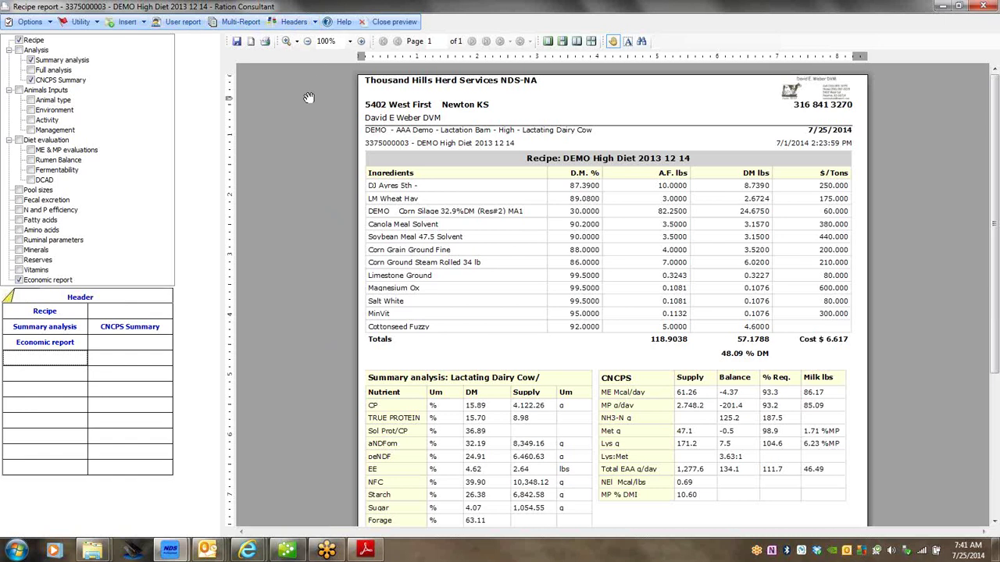
Step: Close the report preview and start creating a mix from the recipe's feeds
{"action": "left_click", "coordinate": [393, 21]}
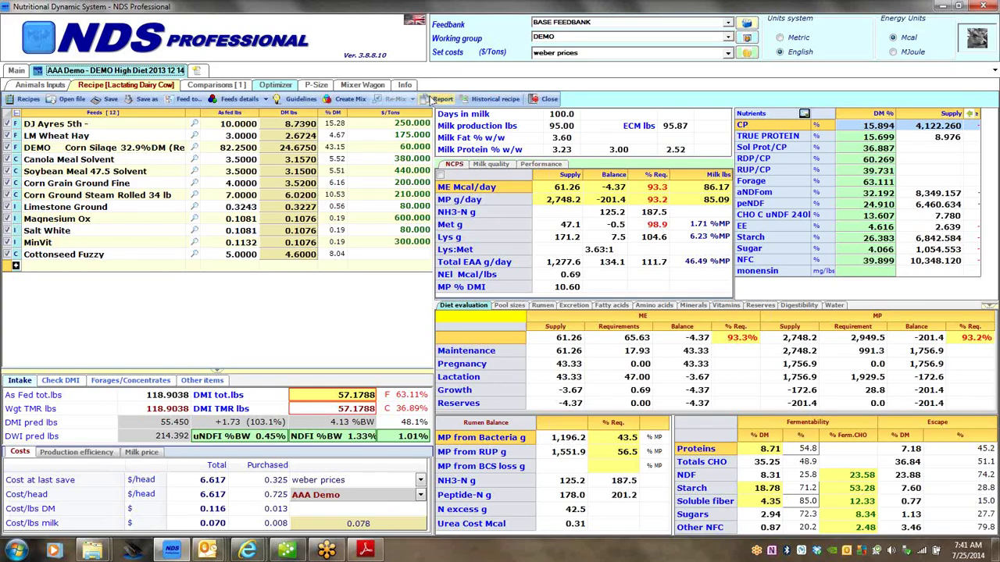
{"action": "left_click", "coordinate": [351, 103]}
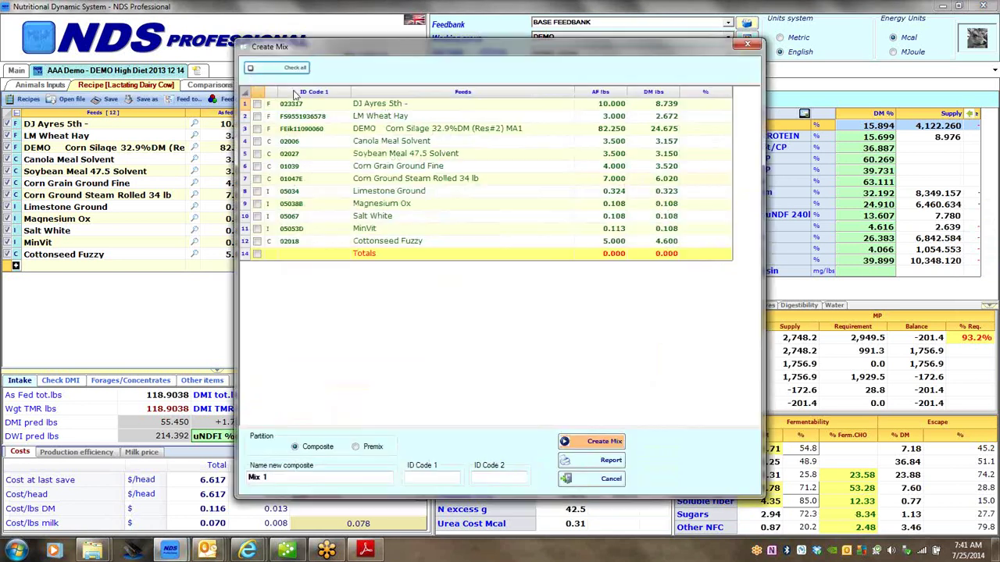
Step: Check all concentrate and mineral feeds for the mix and name the new composite "Mineral Mix for EMO"
{"action": "left_click", "coordinate": [250, 69]}
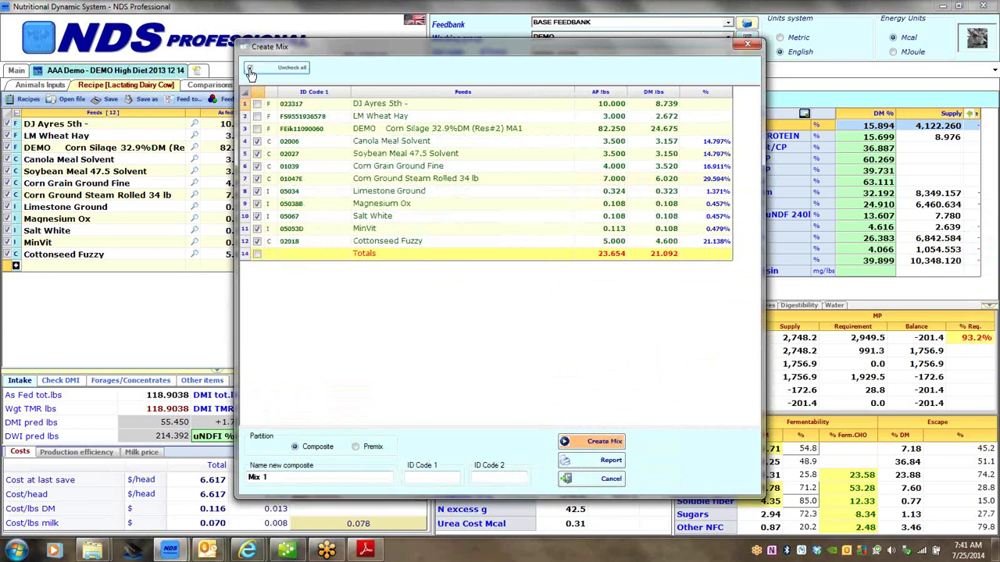
{"action": "left_click", "coordinate": [280, 478]}
{"action": "left_click_drag", "start_coordinate": [280, 478], "coordinate": [119, 489]}
{"action": "type", "text": "Mineral Mix for "}
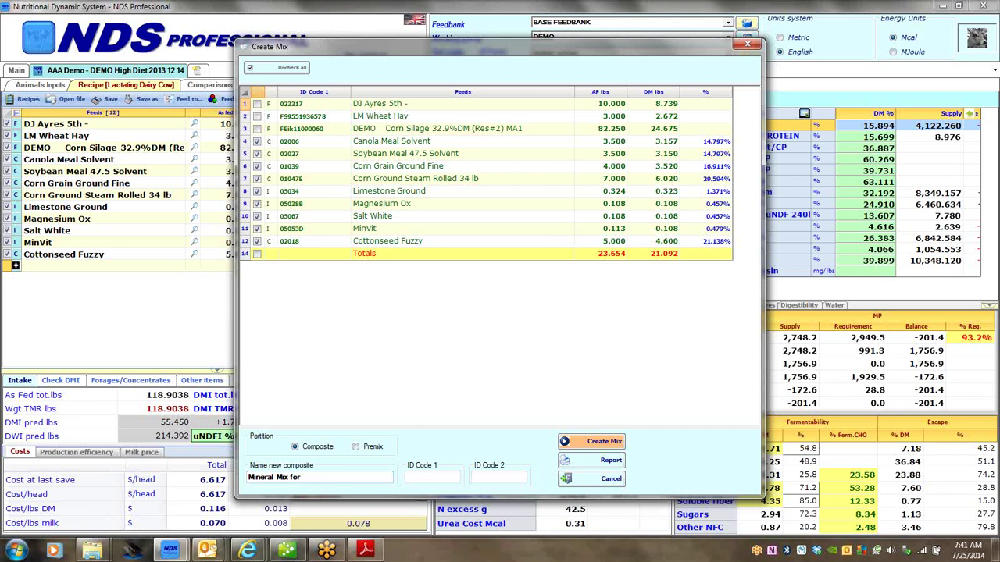
{"action": "type", "text": "EMO"}
Step: Exclude Canola Meal Solvent, Soybean Meal, Corn Grain Ground Fine, Corn Ground Steam Rolled and Cottonseed Fuzzy from the mix
{"action": "left_click", "coordinate": [257, 142]}
{"action": "left_click", "coordinate": [257, 154]}
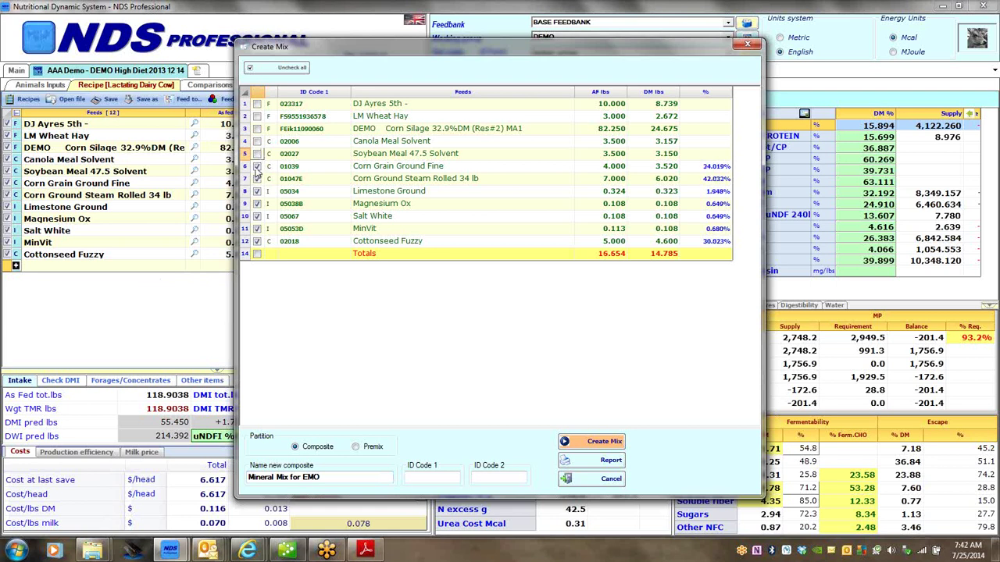
{"action": "left_click", "coordinate": [257, 167]}
{"action": "left_click", "coordinate": [257, 179]}
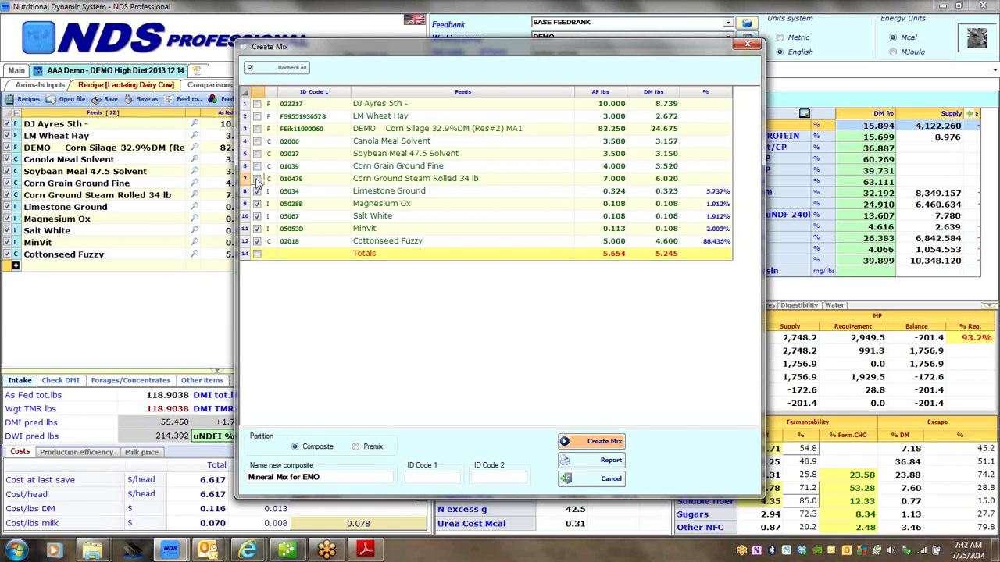
{"action": "left_click", "coordinate": [257, 241]}
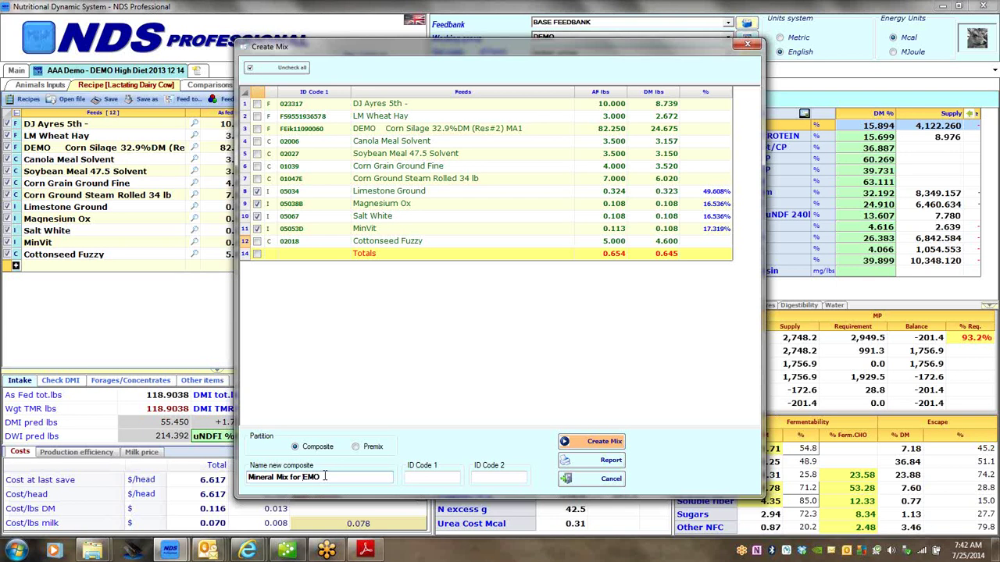
Step: Create the composite under the corrected name "Mineral Mix for DEMO 2014 7 25" and view its ingredient details
{"action": "type", "text": "DEMO 2014 7 25"}
{"action": "left_click", "coordinate": [592, 443]}
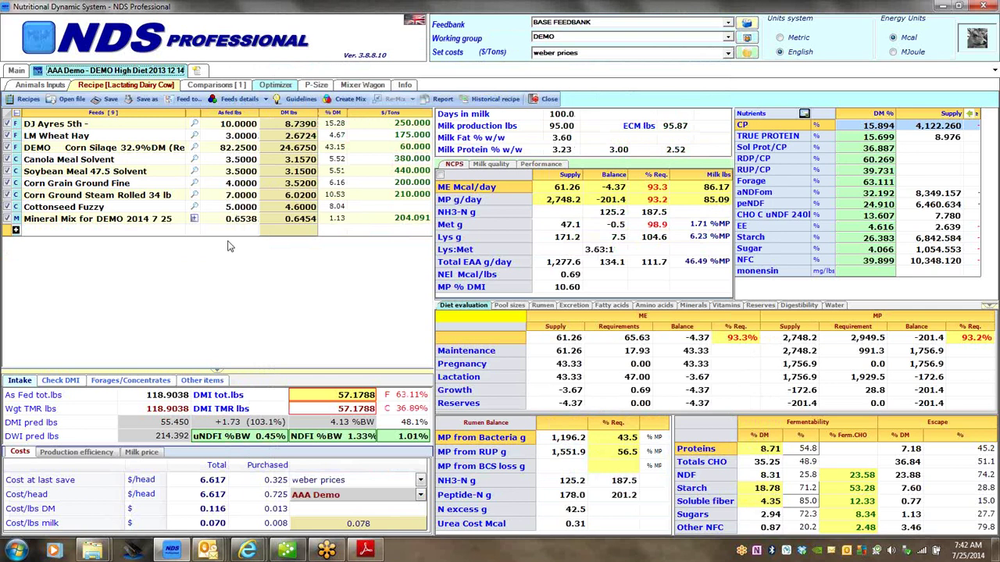
{"action": "left_click", "coordinate": [194, 222]}
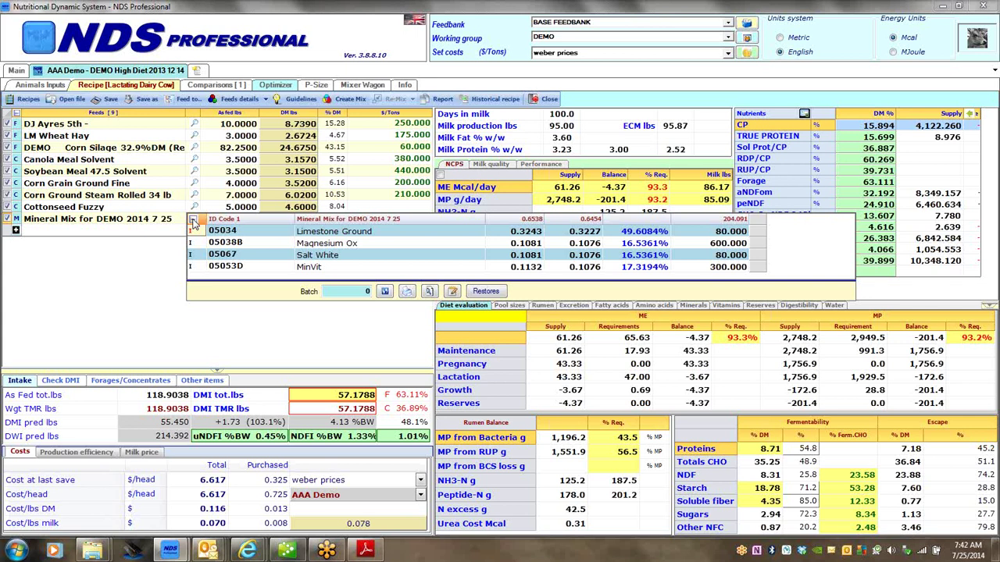
{"action": "left_click", "coordinate": [195, 222]}
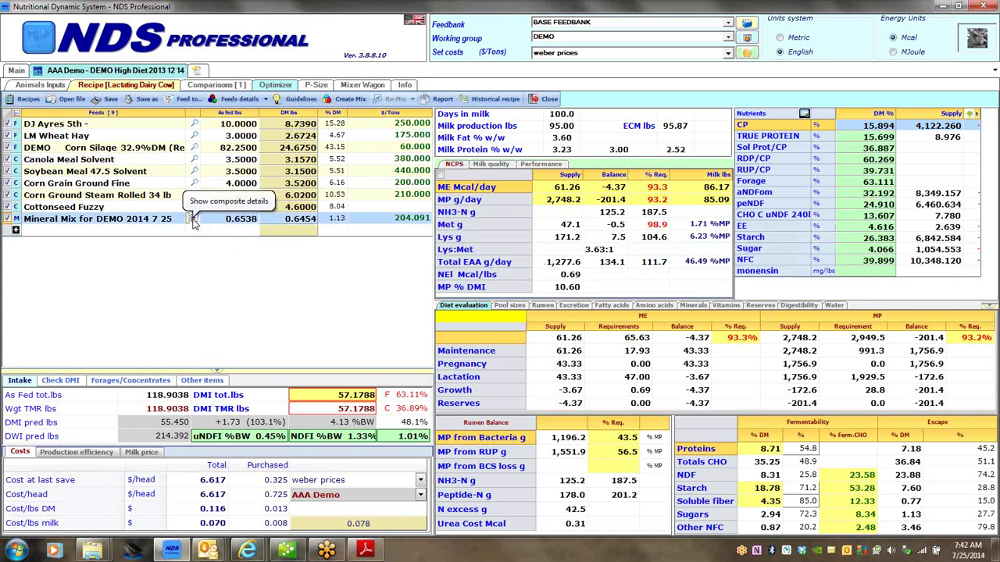
Step: Set the mineral mix's batch size to 2000 and keep the batch unchanged during ingredient edits
{"action": "left_click", "coordinate": [194, 222]}
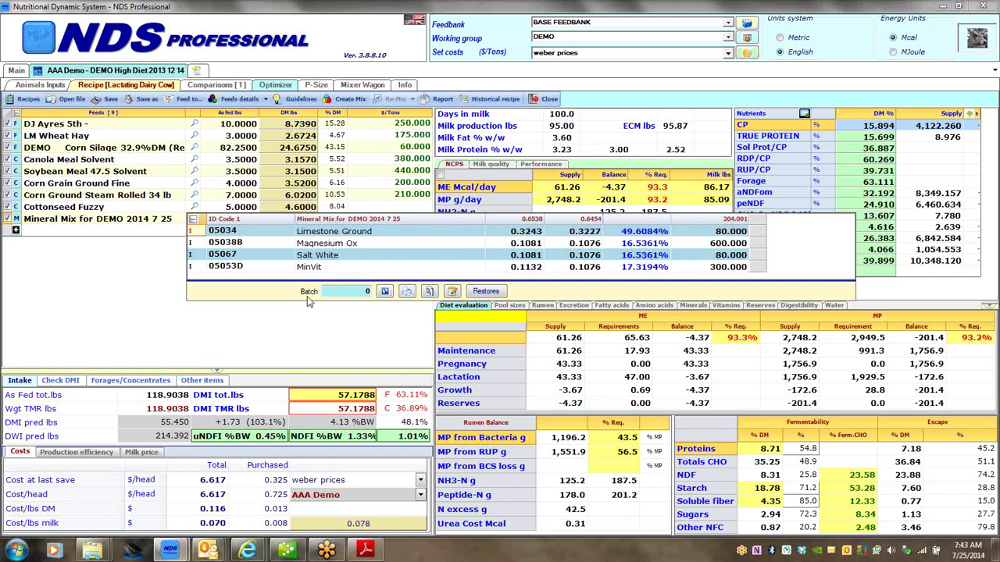
{"action": "left_click", "coordinate": [340, 291]}
{"action": "type", "text": "2000"}
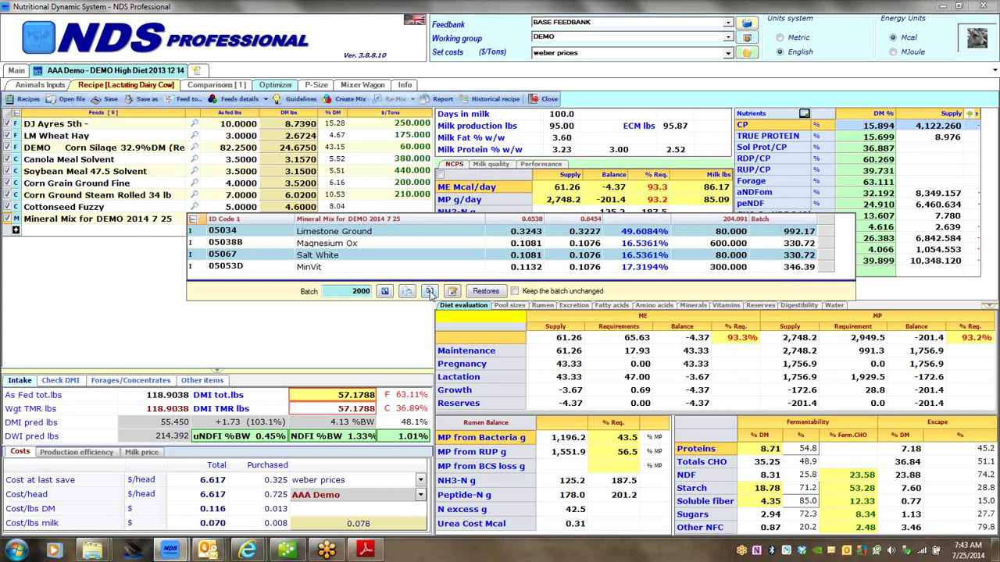
{"action": "mouse_move", "coordinate": [429, 293]}
{"action": "left_click", "coordinate": [515, 292]}
Step: Set the batch weights in the mineral mix to 345 for MinVit and 330 for Salt White
{"action": "left_click", "coordinate": [794, 269]}
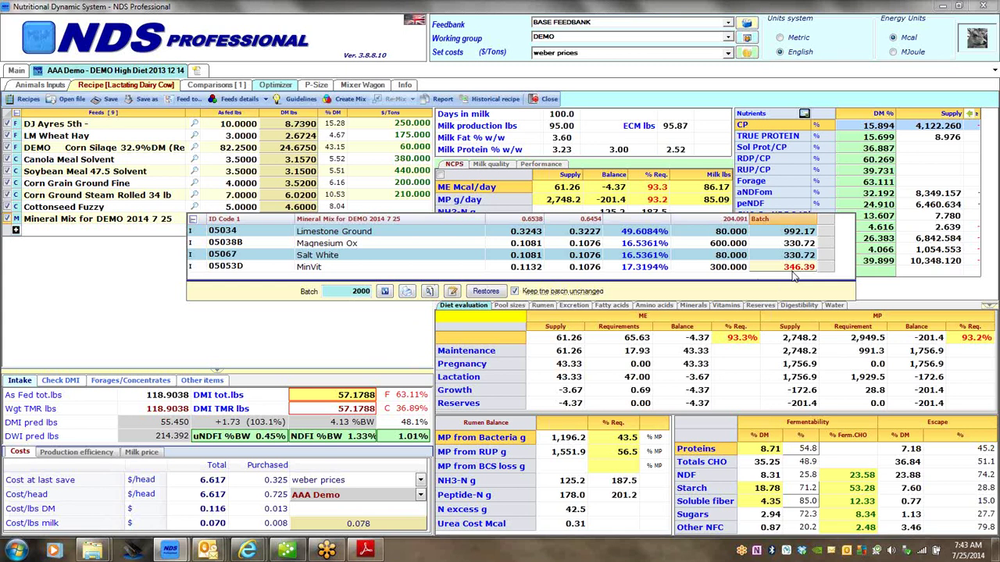
{"action": "type", "text": "345"}
{"action": "key", "text": "Return"}
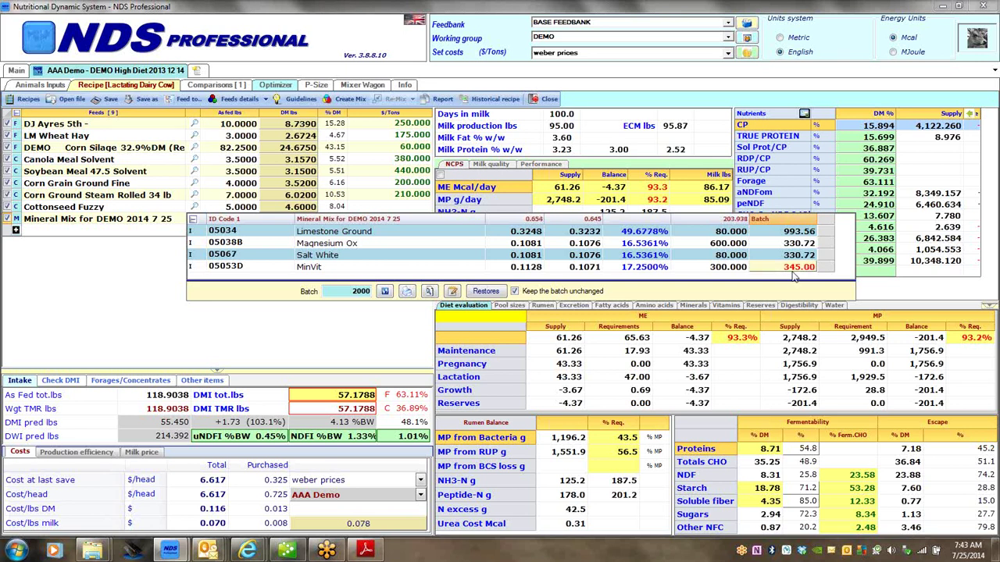
{"action": "key", "text": "Up"}
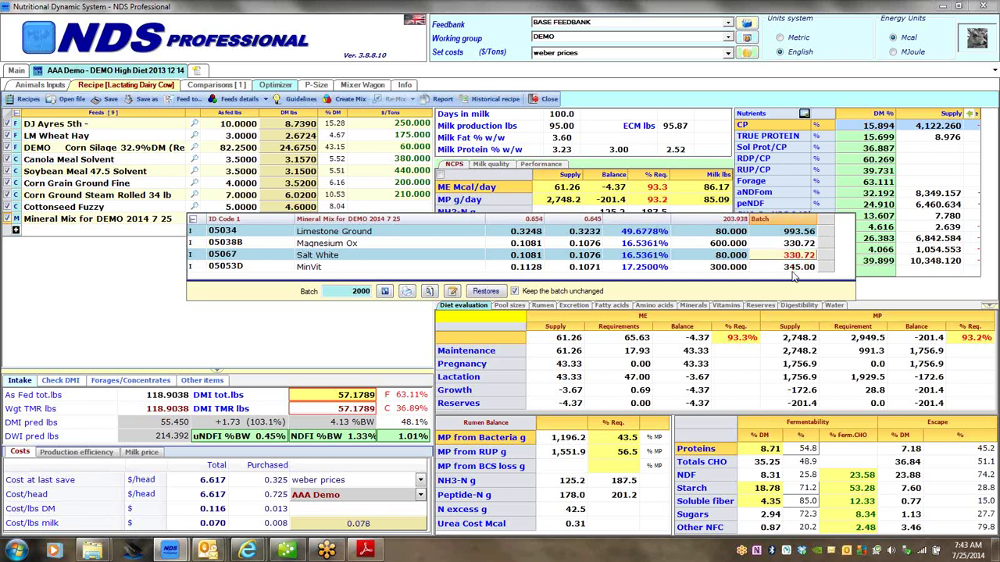
{"action": "type", "text": "330"}
{"action": "key", "text": "Return"}
Step: Set Magnesium Ox's batch weight to 330 and keep the current Windows color scheme without being asked again
{"action": "key", "text": "Up"}
{"action": "type", "text": "3"}
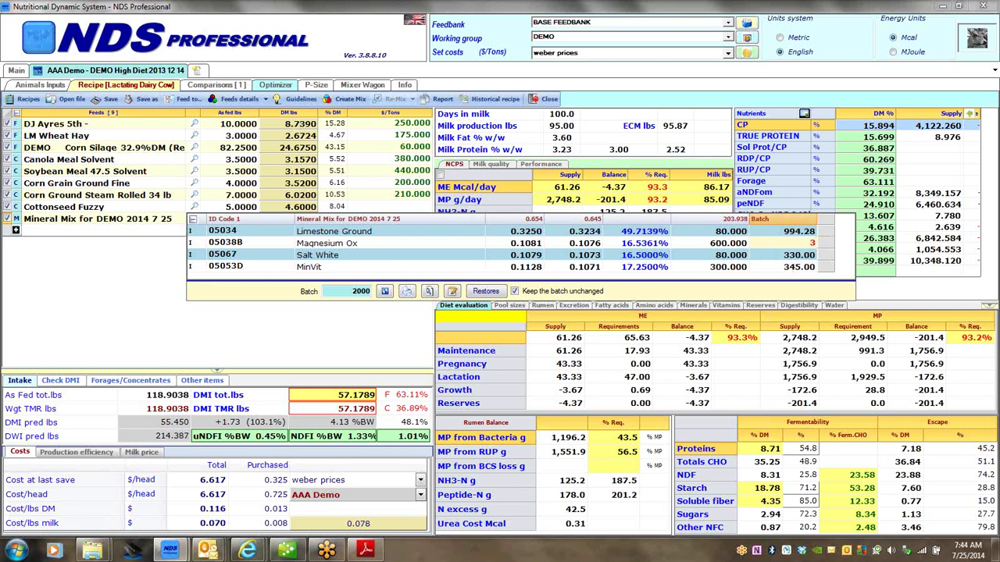
{"action": "type", "text": "30"}
{"action": "key", "text": "Return"}
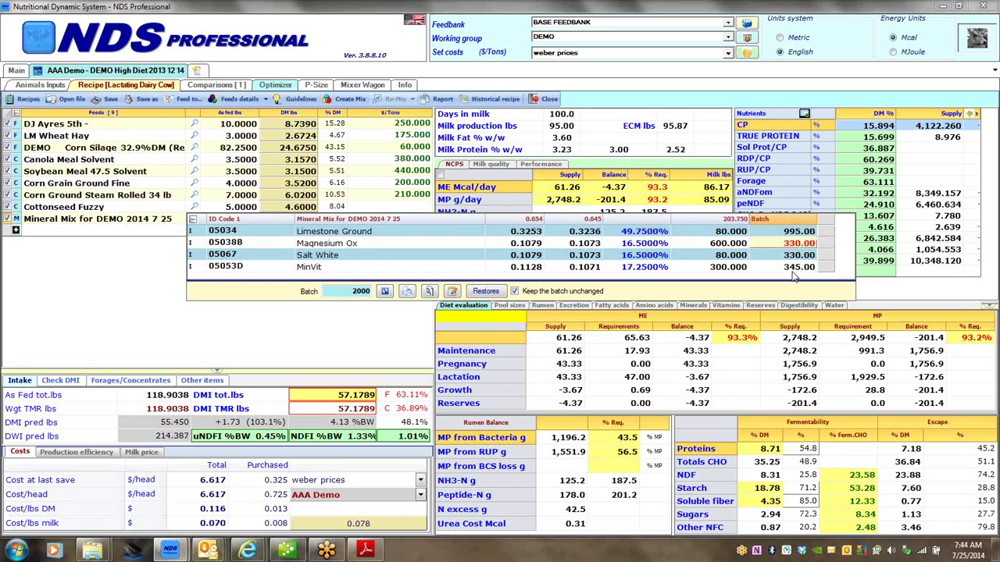
{"action": "key", "text": "Up"}
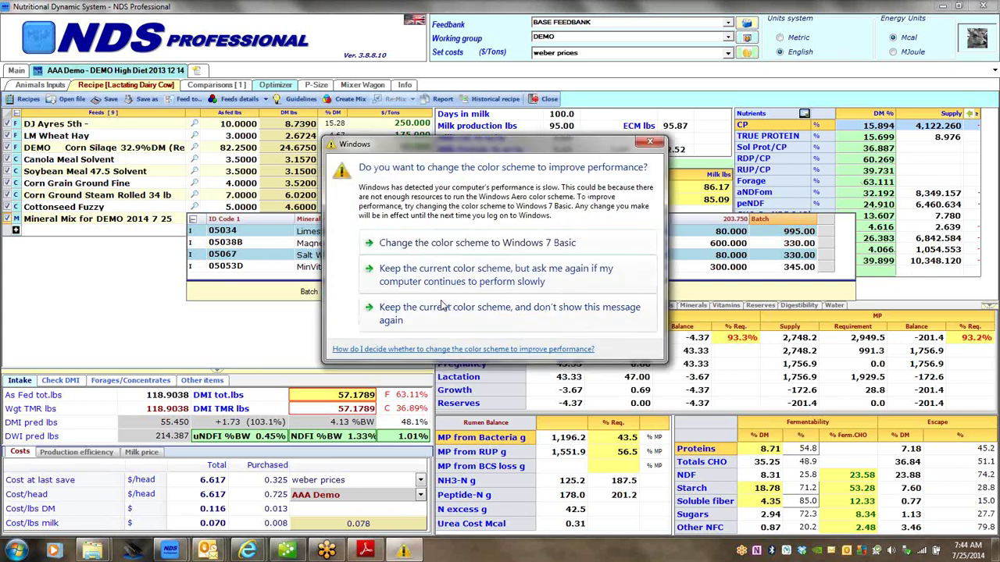
{"action": "left_click", "coordinate": [443, 310]}
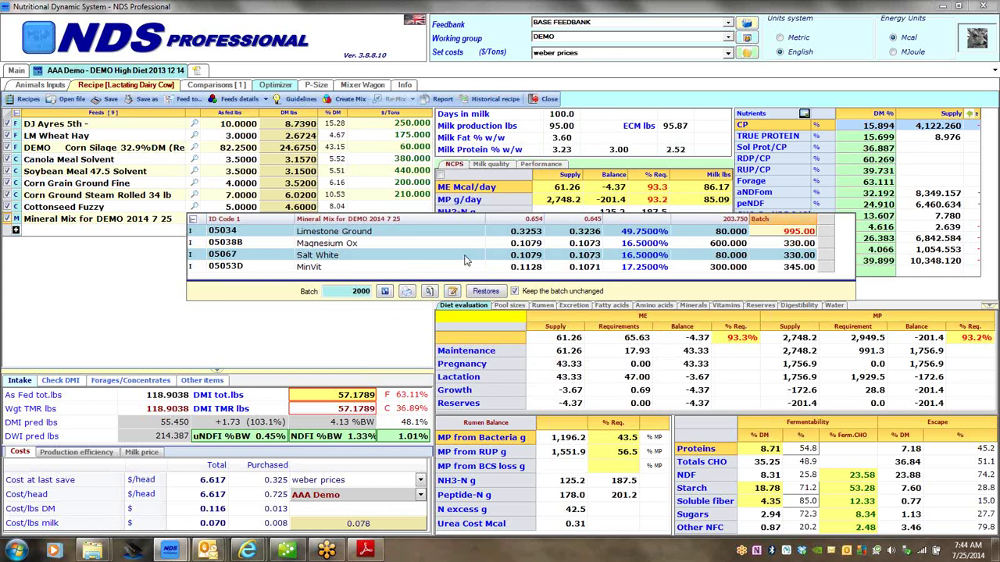
Step: Generate the mineral mix's composite report and hide the Progressive column in its Composite table
{"action": "left_click", "coordinate": [407, 294]}
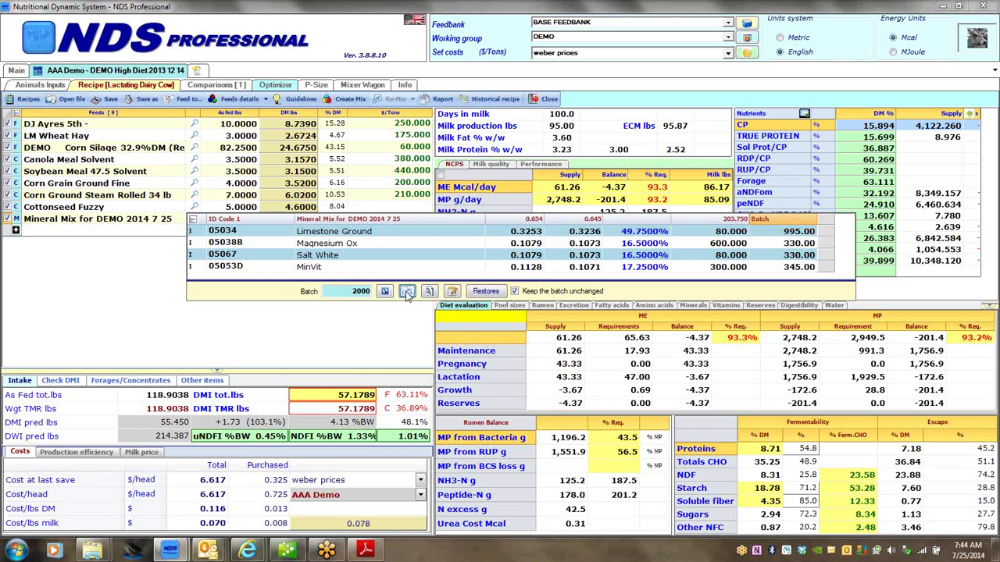
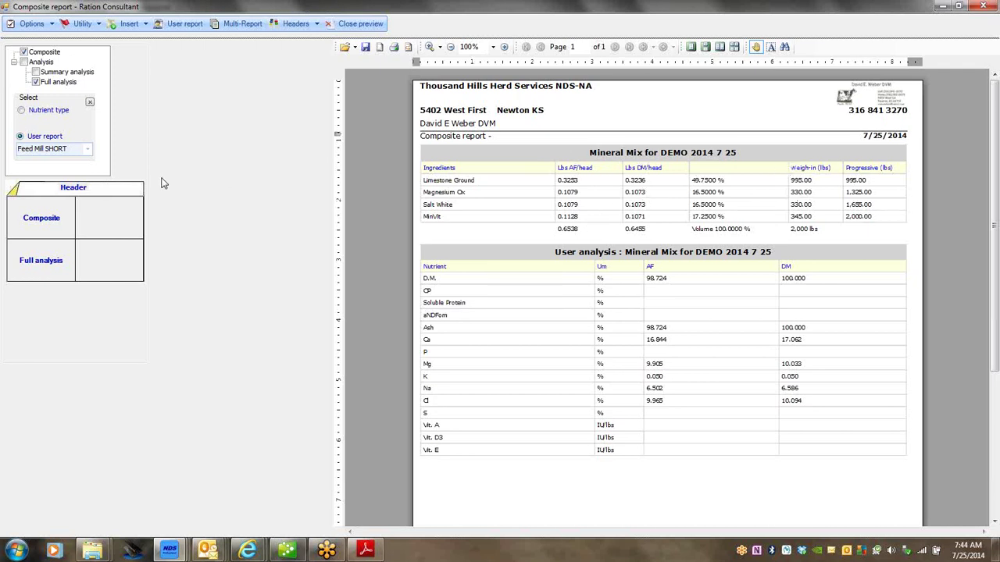
{"action": "right_click", "coordinate": [44, 224]}
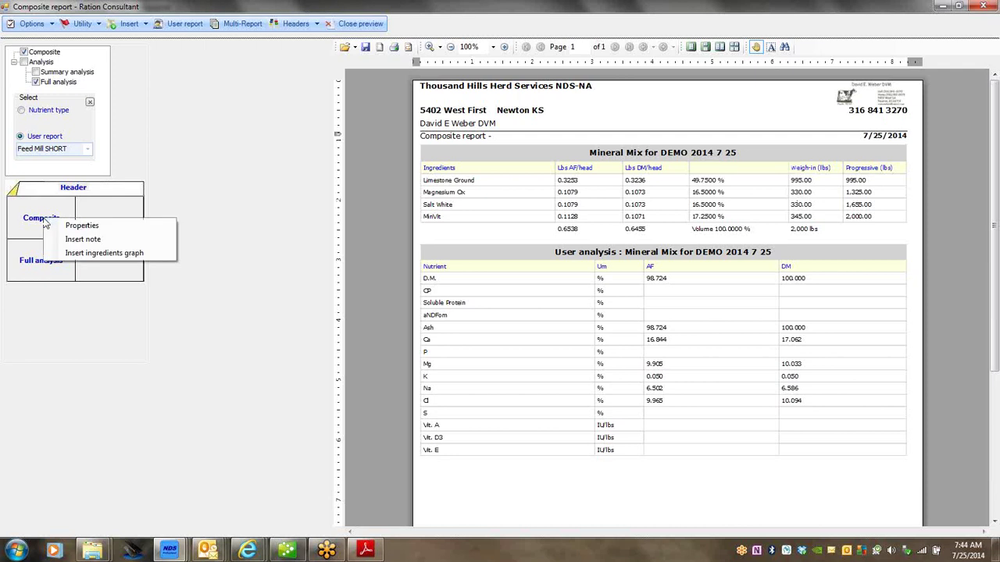
{"action": "left_click", "coordinate": [97, 233]}
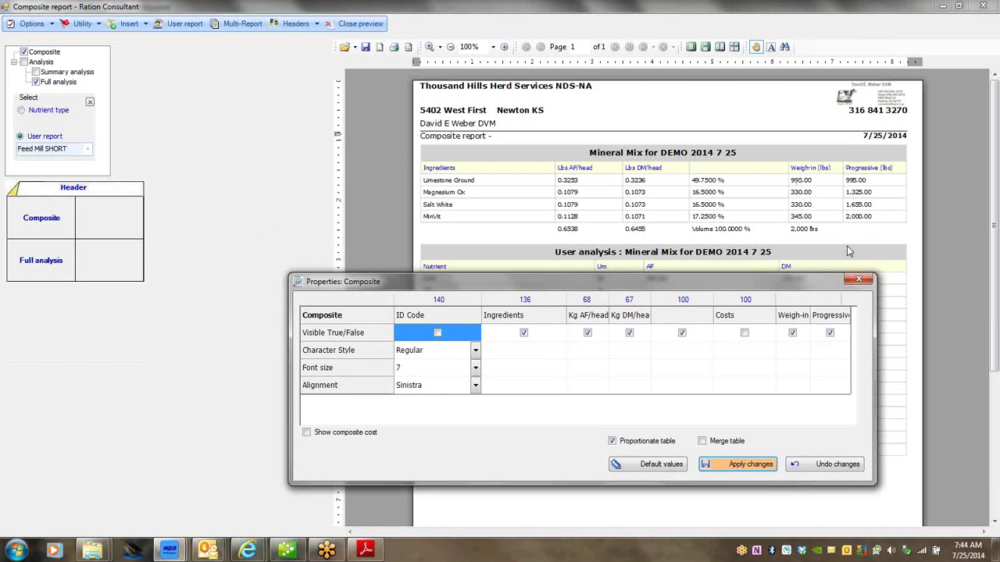
{"action": "left_click", "coordinate": [831, 333]}
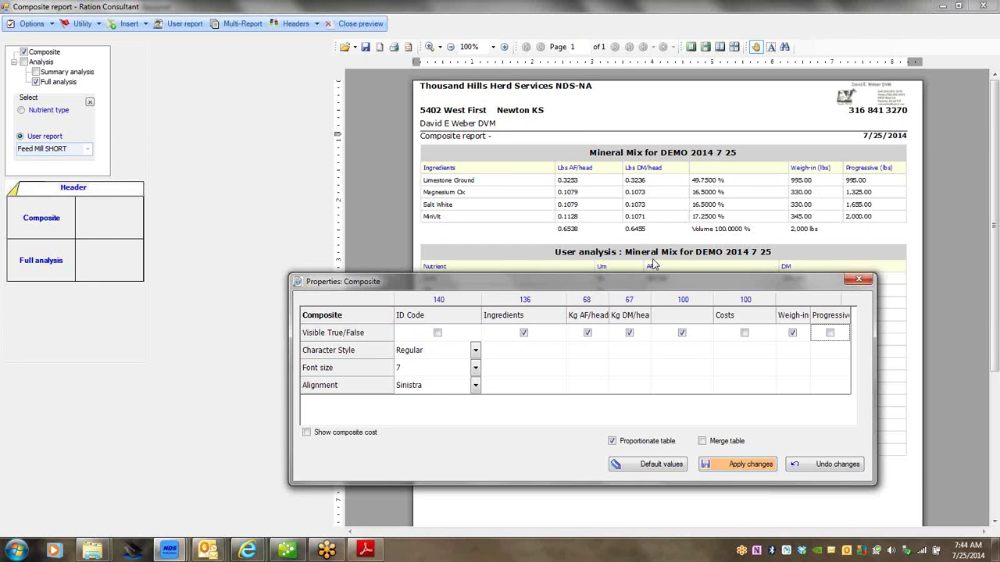
{"action": "left_click", "coordinate": [738, 464]}
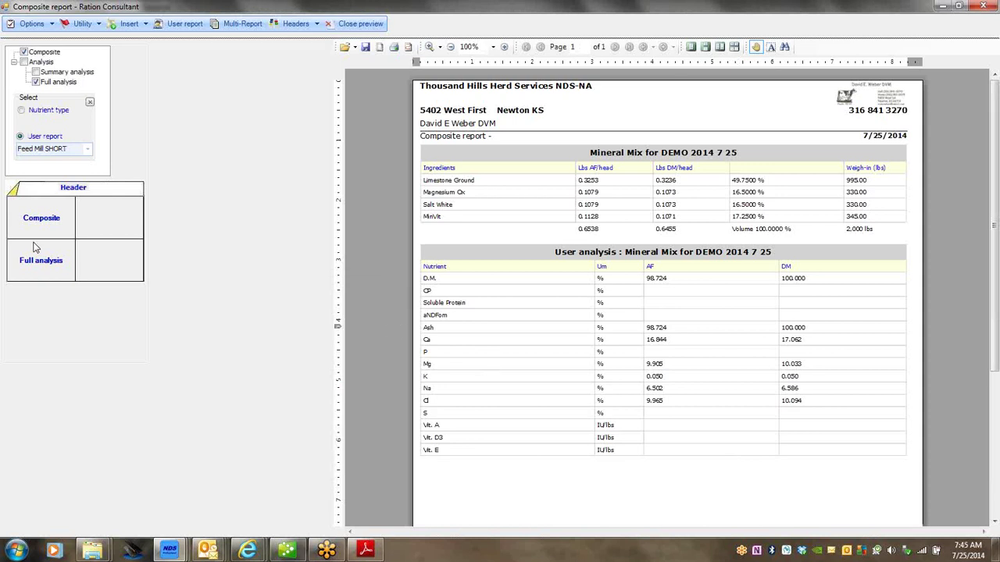
Step: Switch the report's full analysis to the Feed Mill user report and review its nutrient list
{"action": "left_click", "coordinate": [89, 152]}
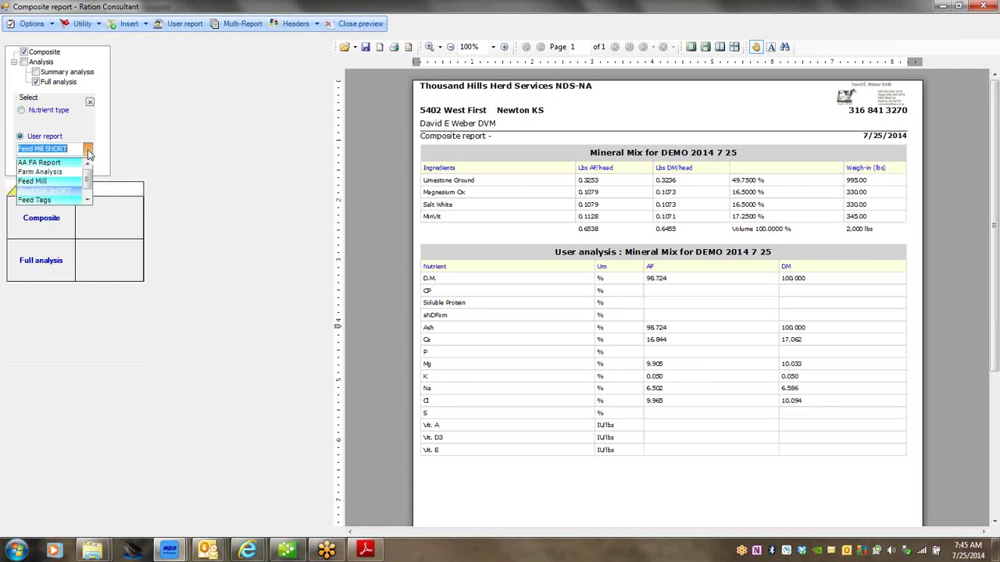
{"action": "left_click", "coordinate": [45, 181]}
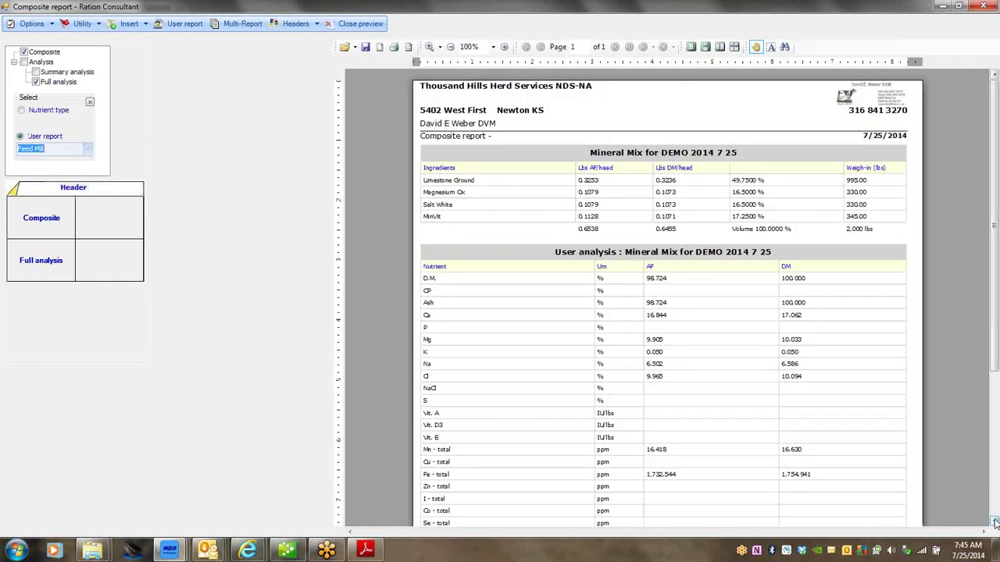
{"action": "left_click", "coordinate": [994, 523]}
{"action": "left_click", "coordinate": [995, 523]}
{"action": "left_click", "coordinate": [995, 523]}
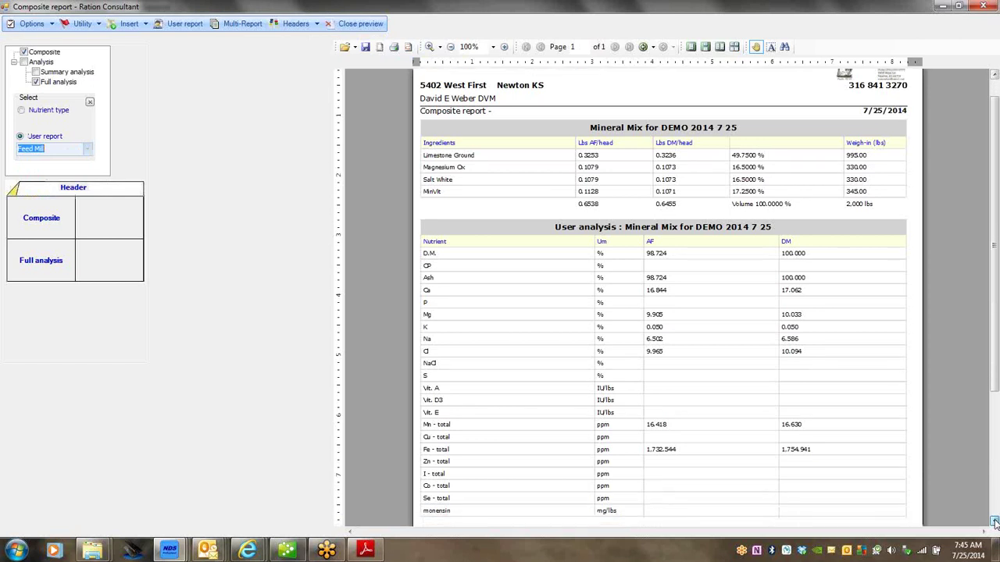
{"action": "left_click", "coordinate": [994, 523]}
{"action": "left_click", "coordinate": [995, 523]}
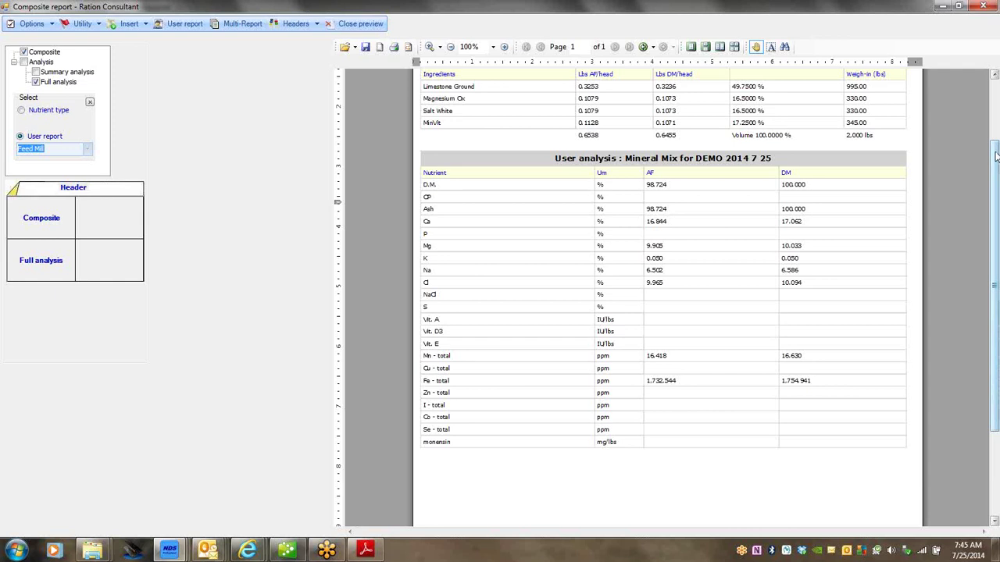
{"action": "scroll", "coordinate": [996, 148], "scroll_direction": "up", "scroll_amount": 2}
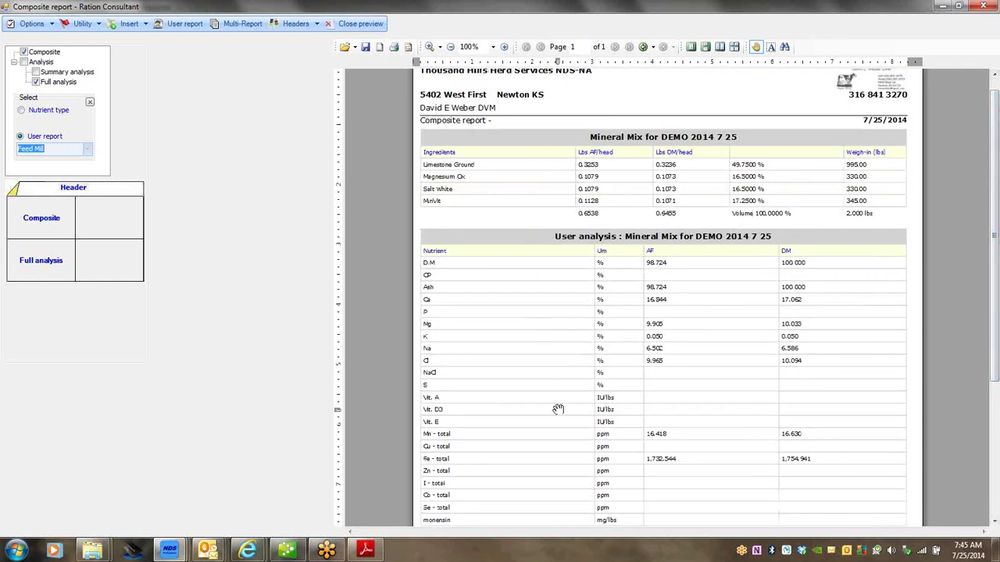
Step: Insert a note reading "new formula for DEMO dairy 2014 7 25" below the composite report's header
{"action": "right_click", "coordinate": [76, 192]}
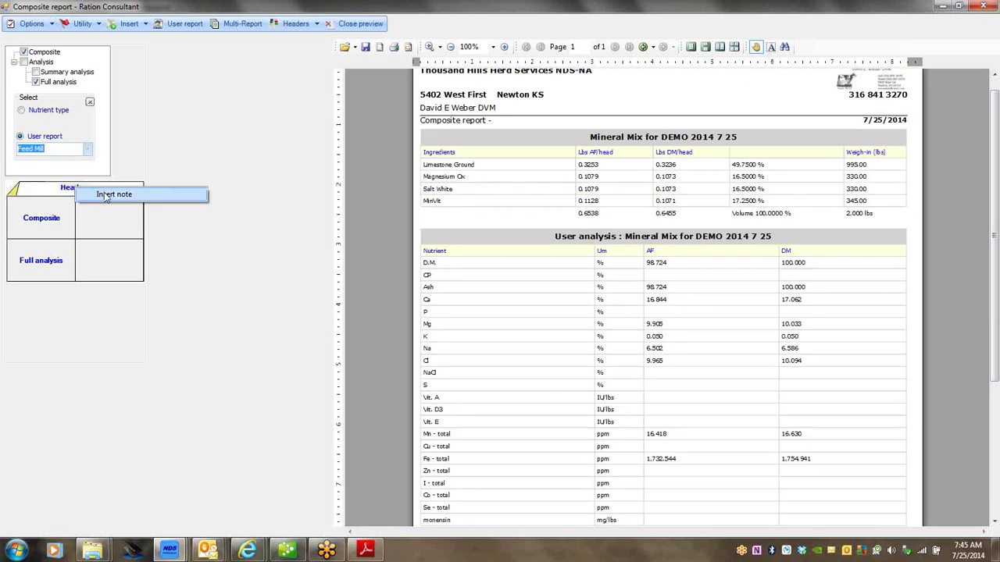
{"action": "left_click", "coordinate": [108, 197]}
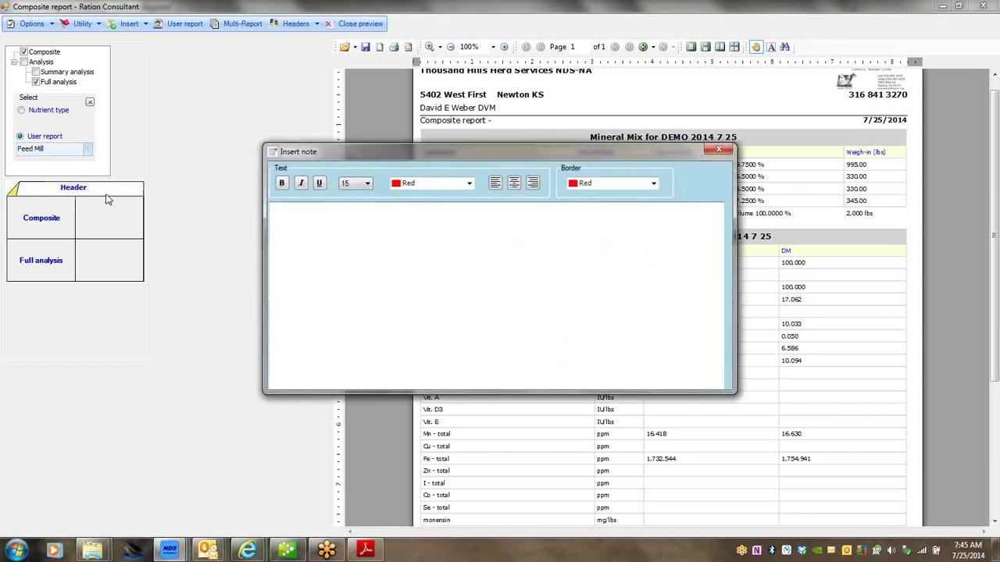
{"action": "type", "text": "new formula"}
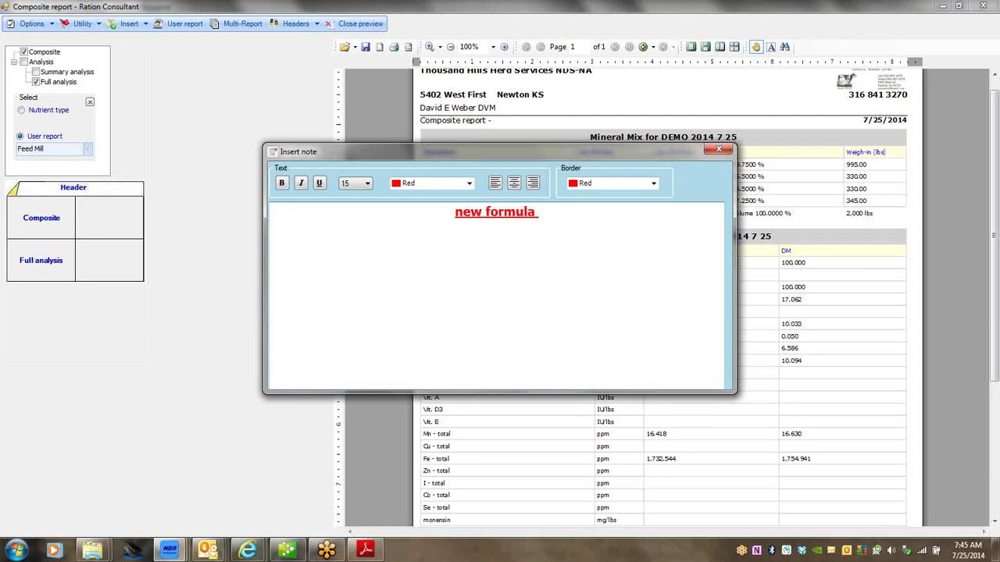
{"action": "type", "text": " for DEMO "}
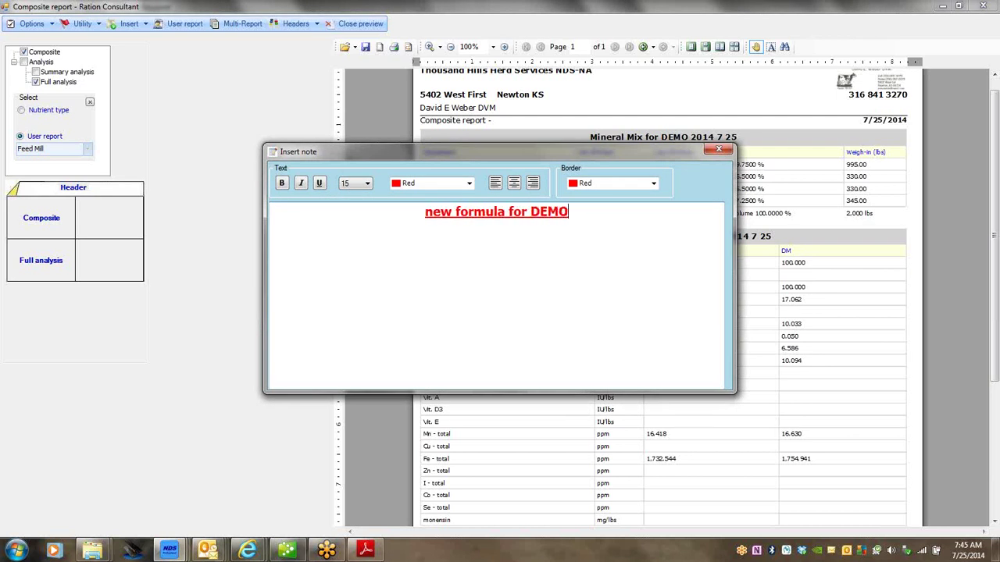
{"action": "type", "text": "da"}
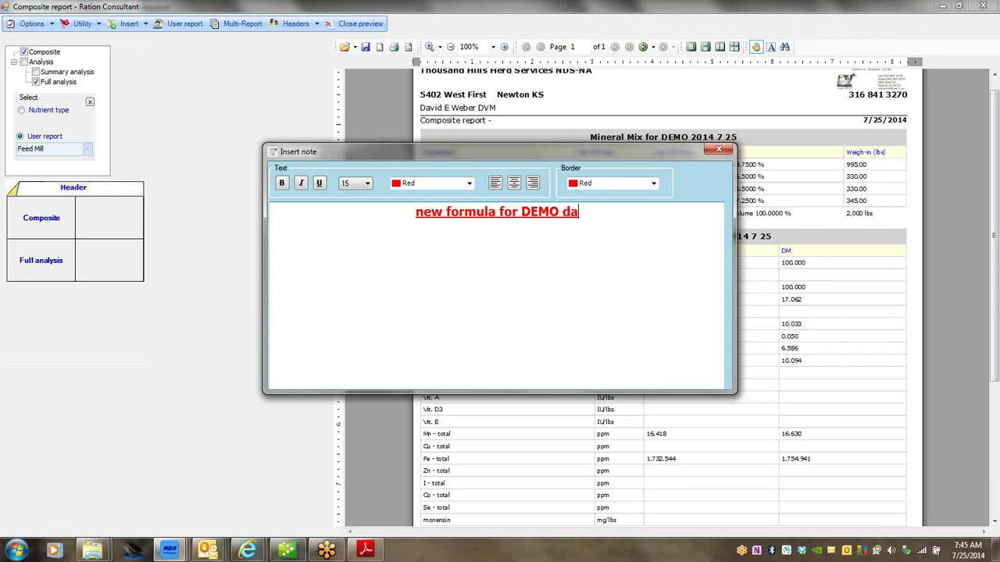
{"action": "type", "text": "iry 2"}
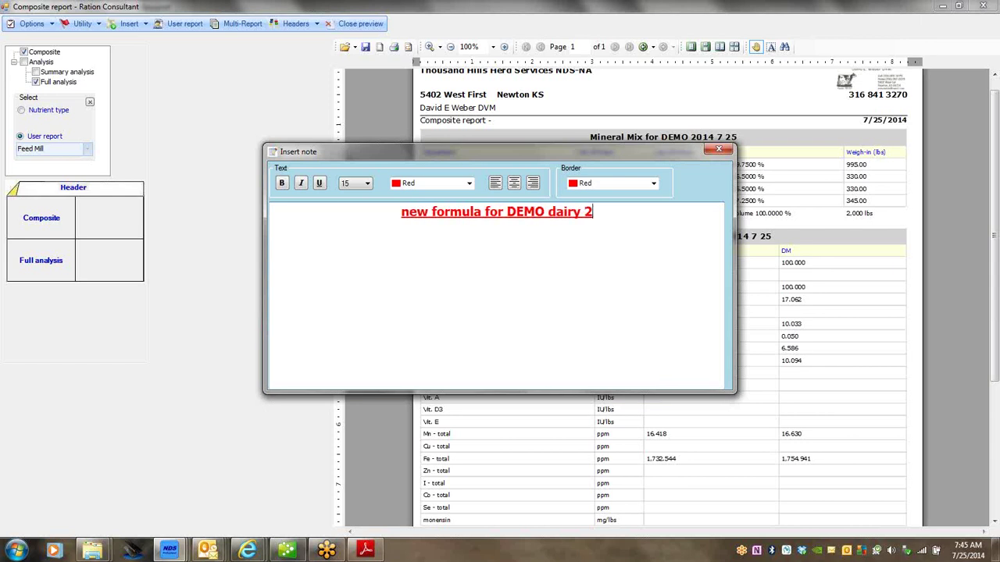
{"action": "type", "text": "014 7 25"}
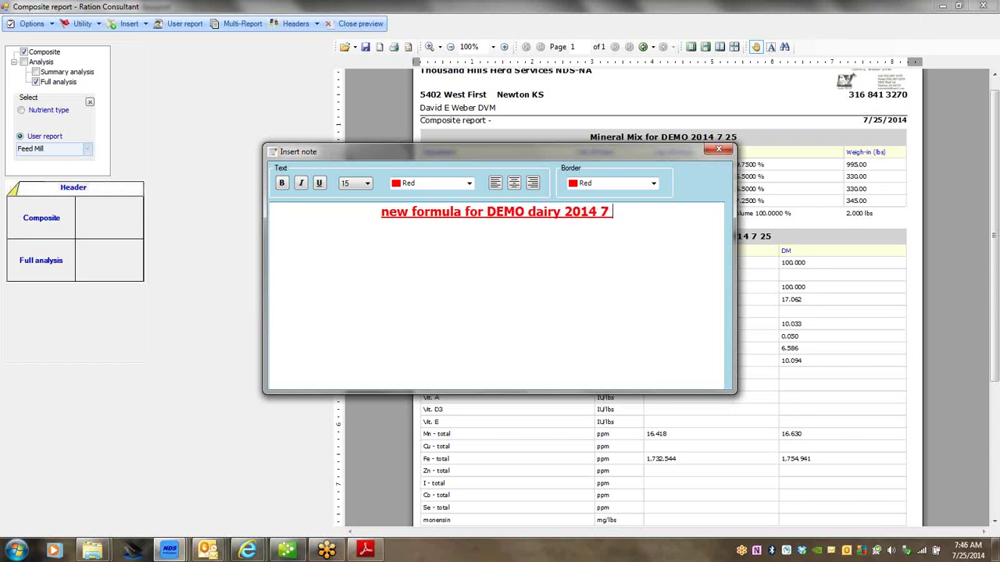
{"action": "left_click", "coordinate": [718, 151]}
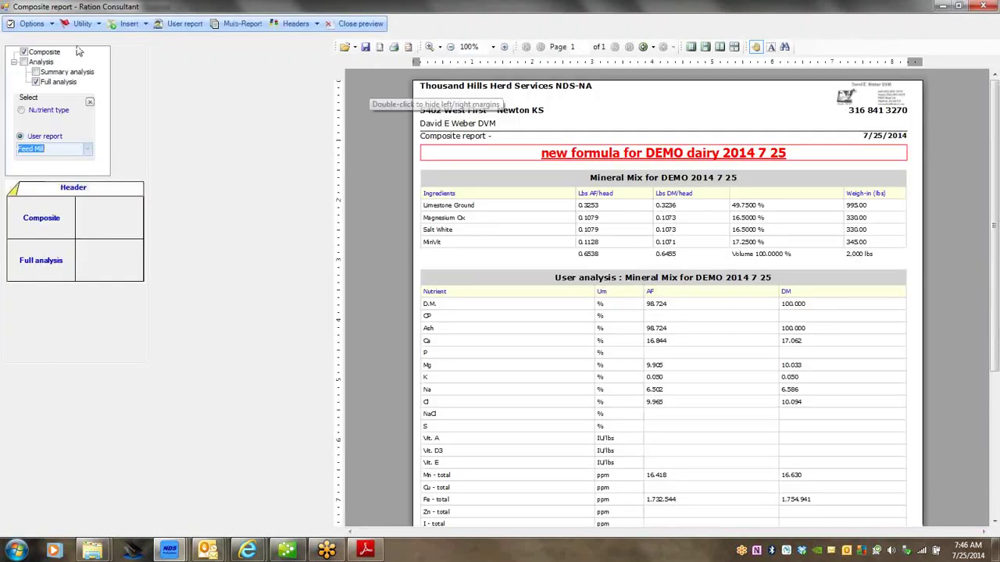
Step: Export the composite report as a rich text file named "NDS3_Mineral Mix for DEMO 2014 7 25" in the High folder
{"action": "left_click", "coordinate": [99, 26]}
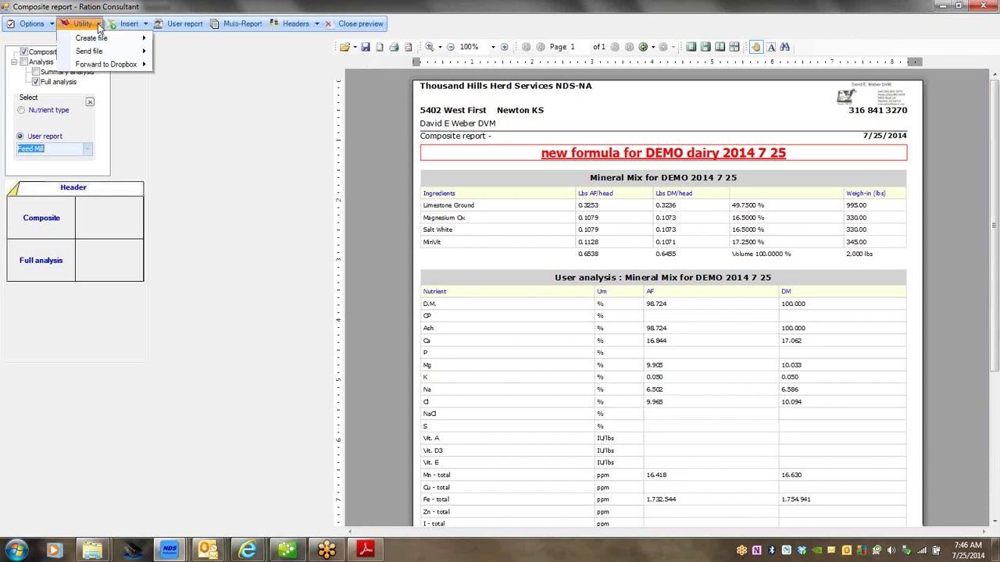
{"action": "mouse_move", "coordinate": [108, 39]}
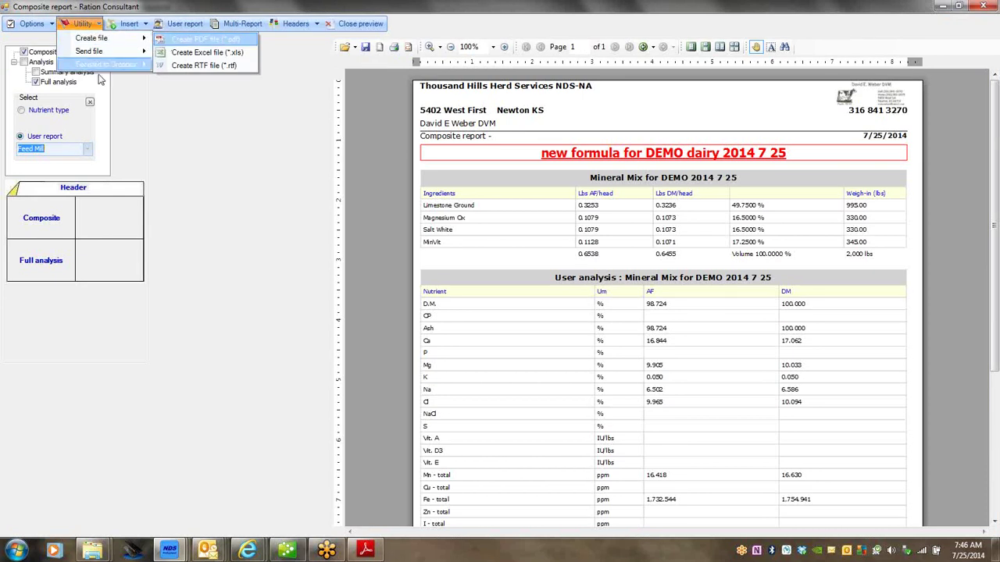
{"action": "mouse_move", "coordinate": [131, 54]}
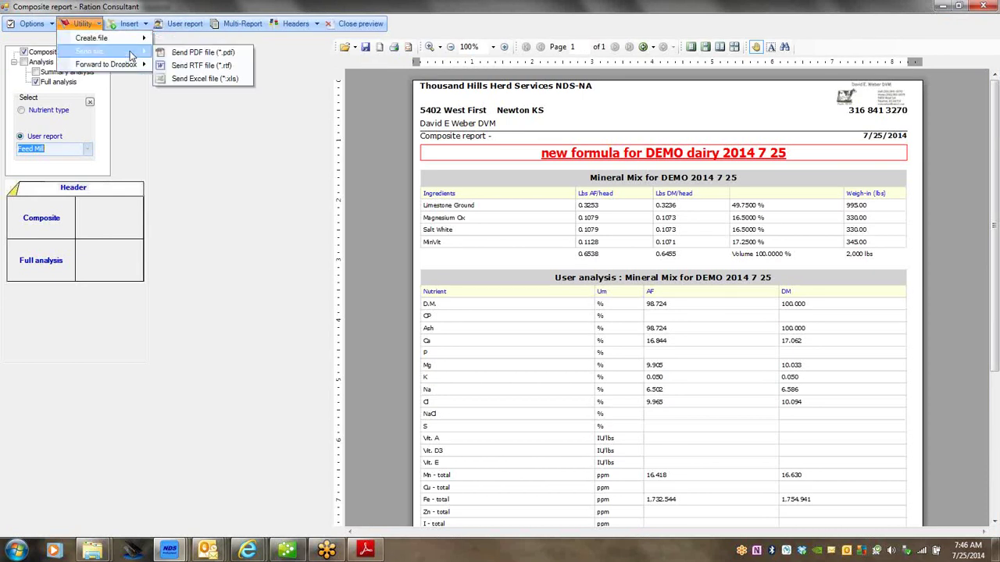
{"action": "left_click", "coordinate": [199, 72]}
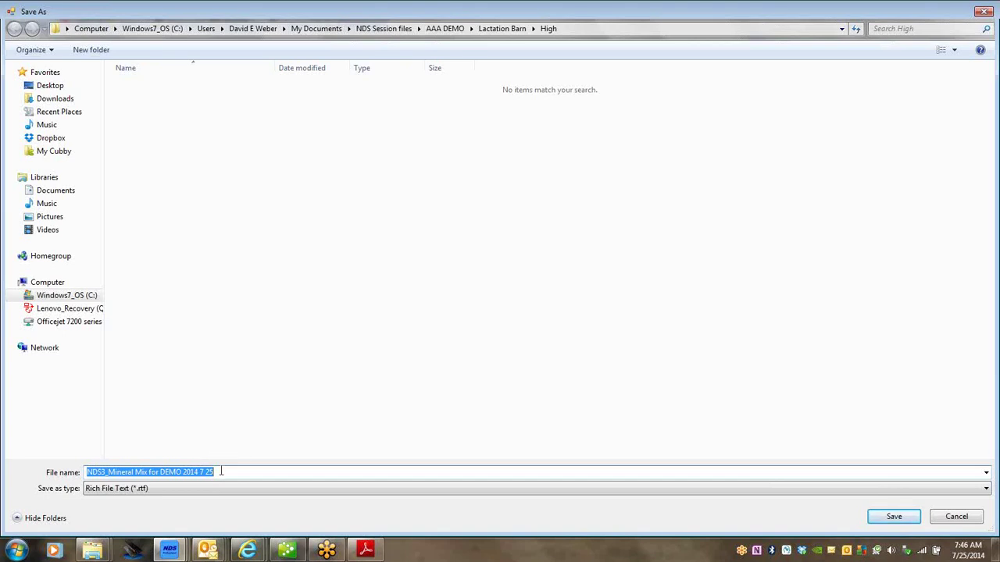
{"action": "left_click", "coordinate": [895, 517]}
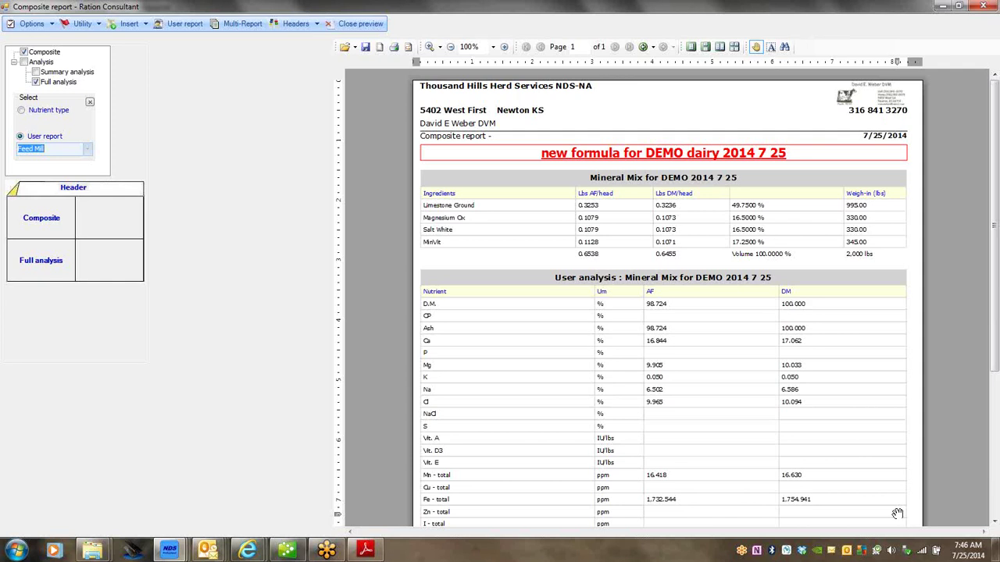
Step: Review the report through its last nutrient and look over the preview's send, page option, insert and header commands
{"action": "left_click", "coordinate": [99, 25]}
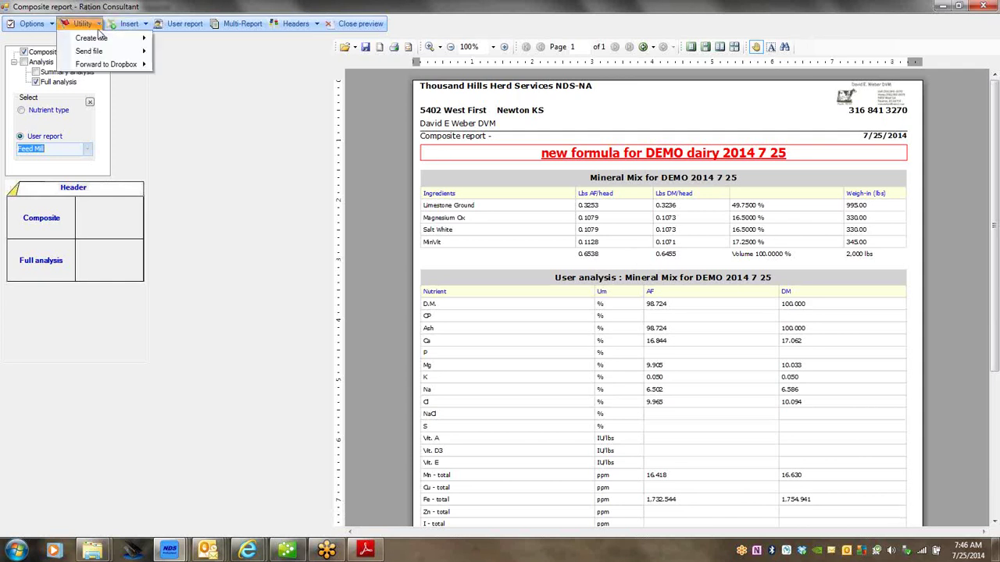
{"action": "mouse_move", "coordinate": [128, 56]}
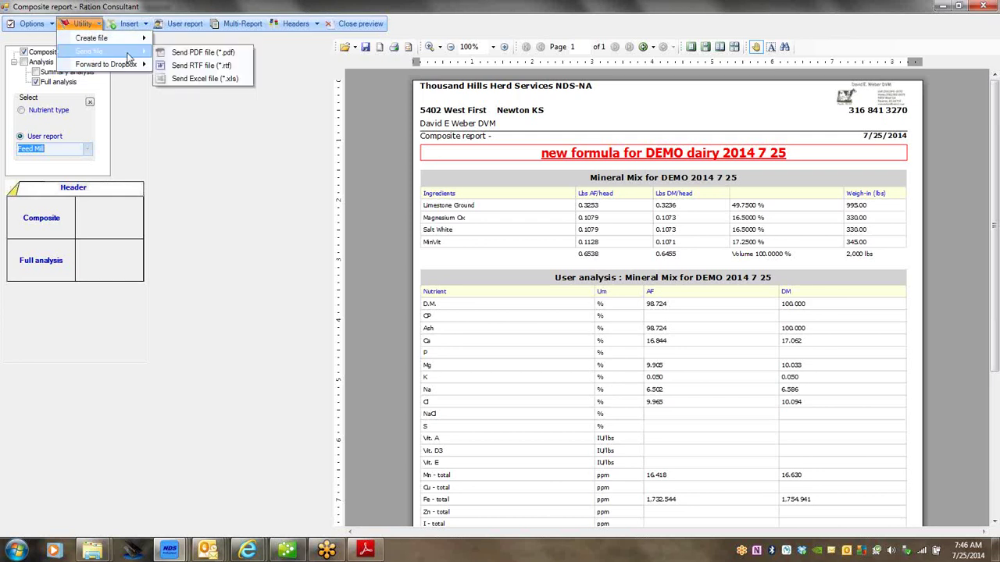
{"action": "left_click", "coordinate": [47, 24]}
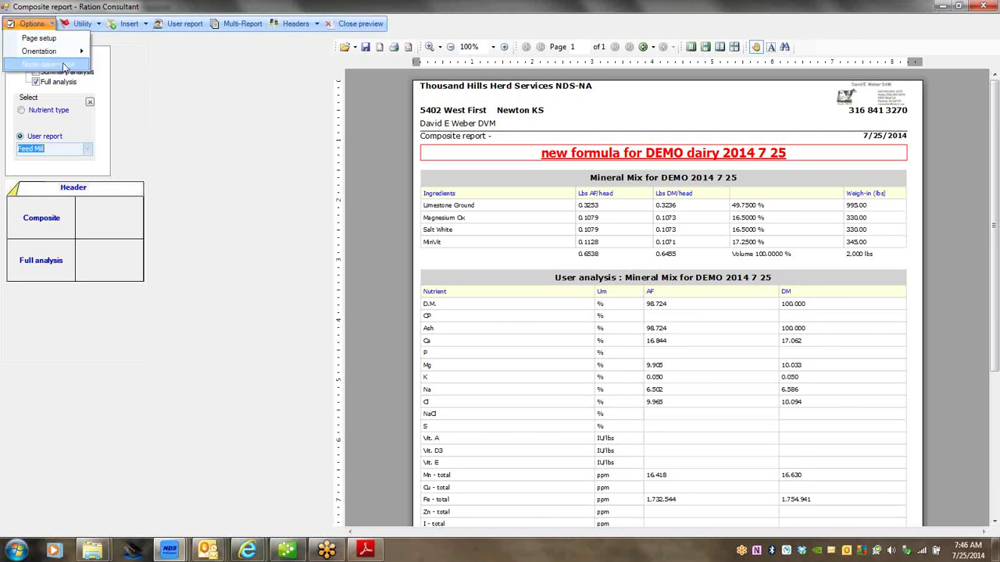
{"action": "mouse_move", "coordinate": [138, 29]}
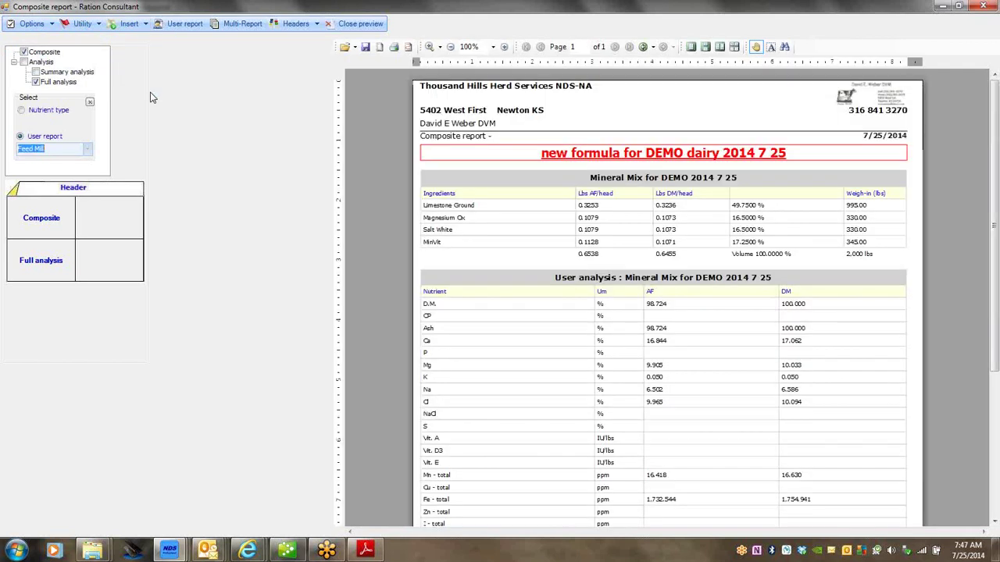
{"action": "left_click", "coordinate": [994, 524]}
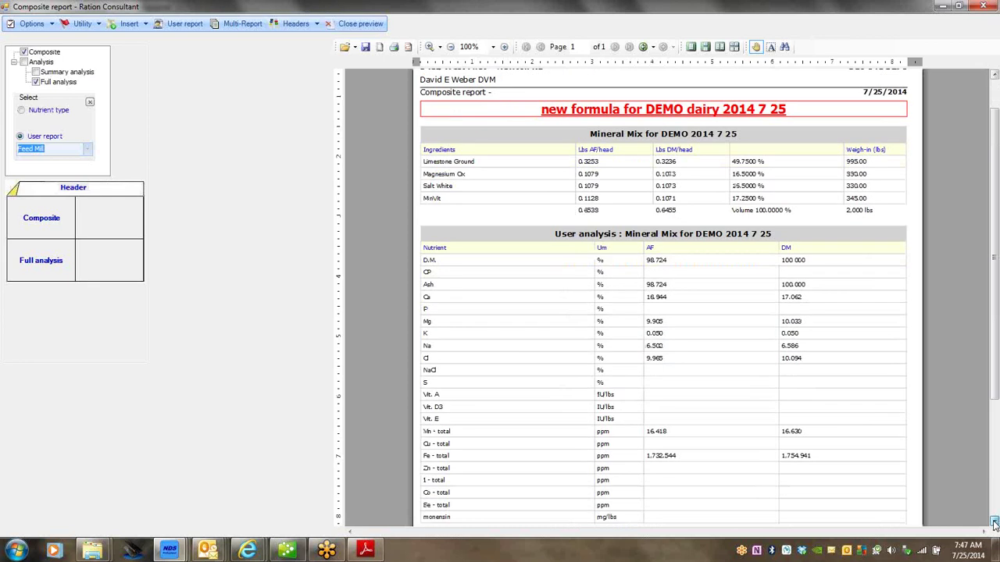
{"action": "left_click", "coordinate": [995, 523]}
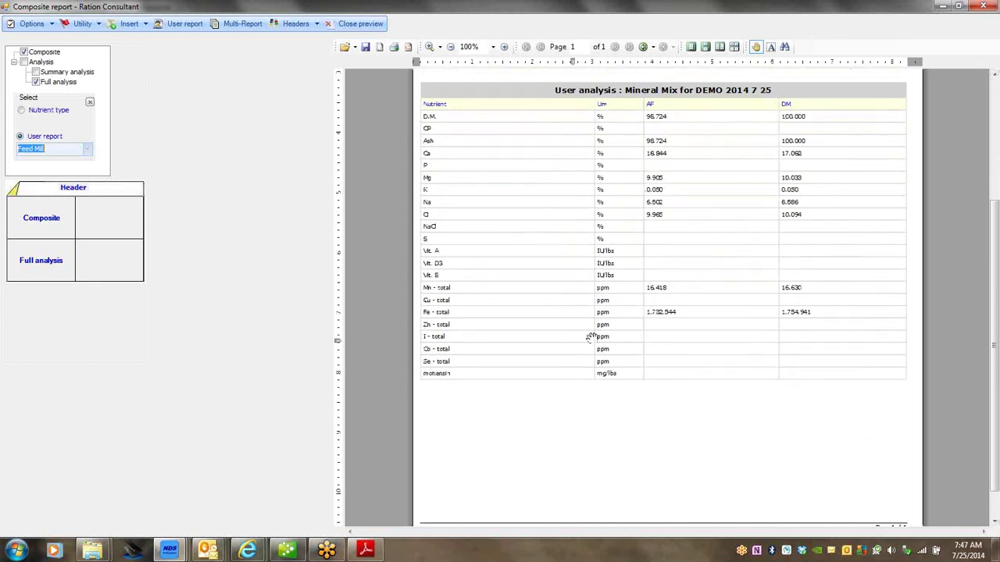
{"action": "left_click", "coordinate": [147, 24]}
{"action": "left_click", "coordinate": [199, 26]}
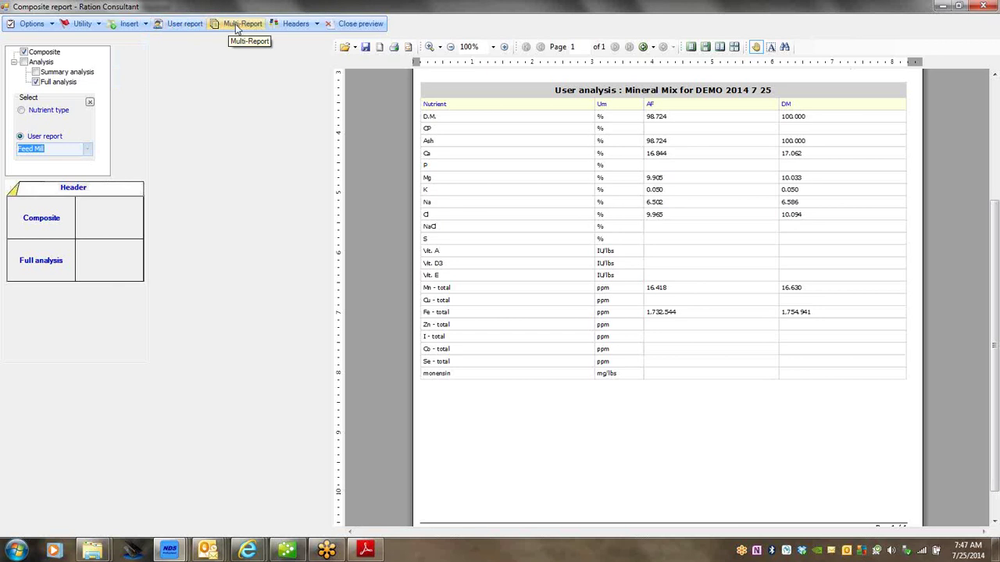
{"action": "left_click", "coordinate": [318, 25]}
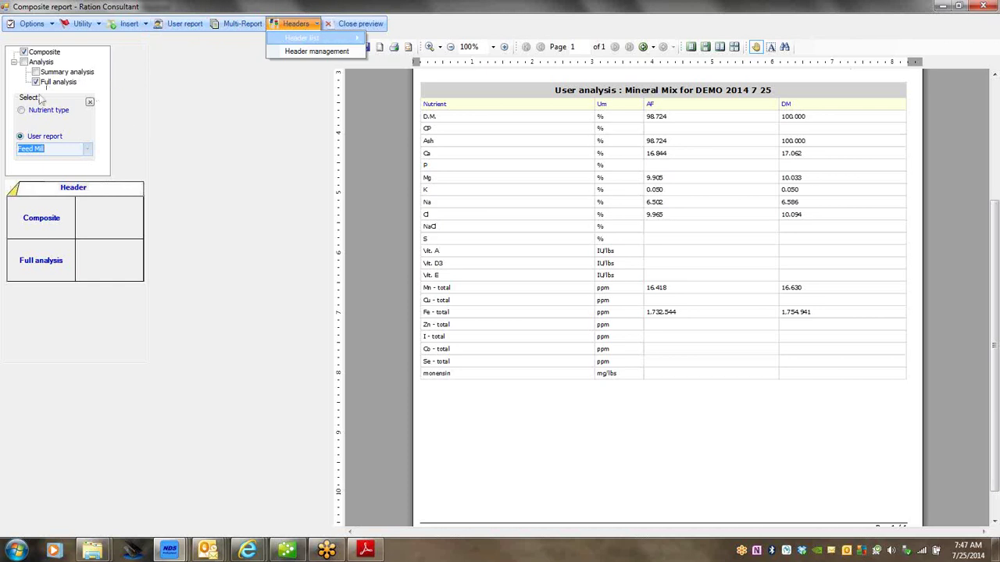
{"action": "left_click", "coordinate": [231, 140]}
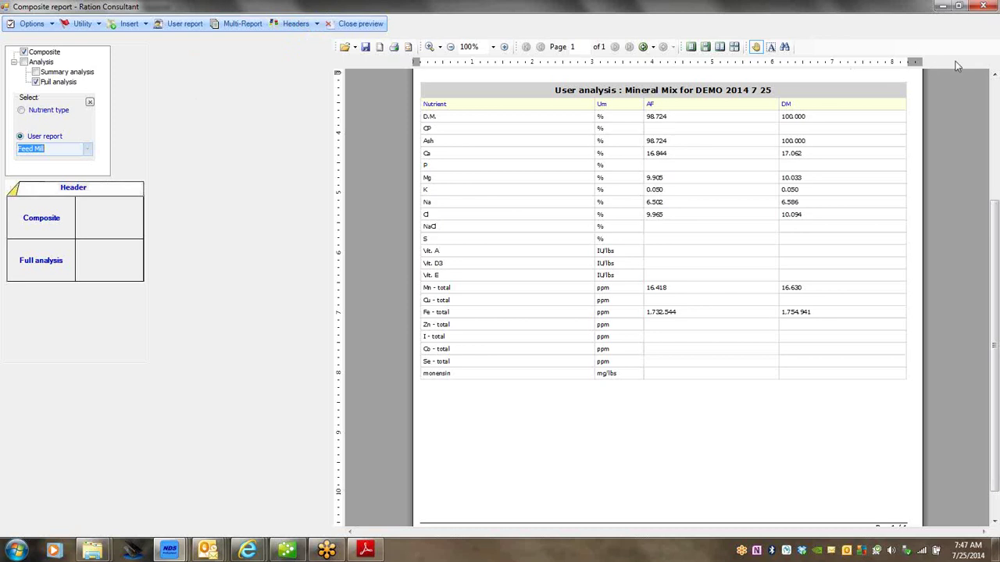
{"action": "left_click", "coordinate": [995, 98]}
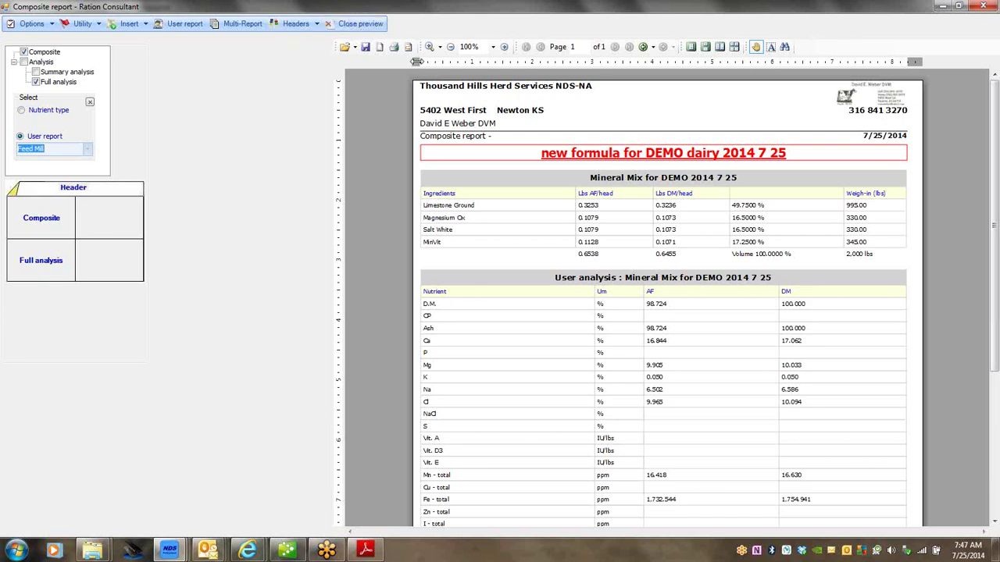
{"action": "left_click_drag", "start_coordinate": [418, 61], "coordinate": [414, 61]}
{"action": "mouse_move", "coordinate": [441, 61]}
{"action": "left_mouse_down"}
{"action": "mouse_move", "coordinate": [456, 61]}
{"action": "mouse_move", "coordinate": [435, 62]}
{"action": "left_mouse_up"}
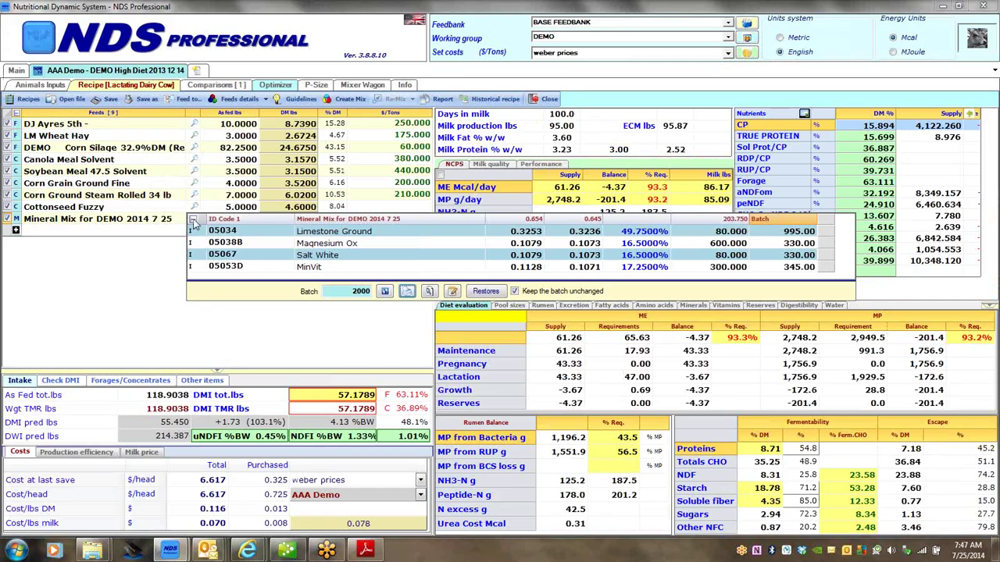
Step: Reopen the mineral mix's composite details from the recipe and display its composite report again
{"action": "left_click", "coordinate": [194, 221]}
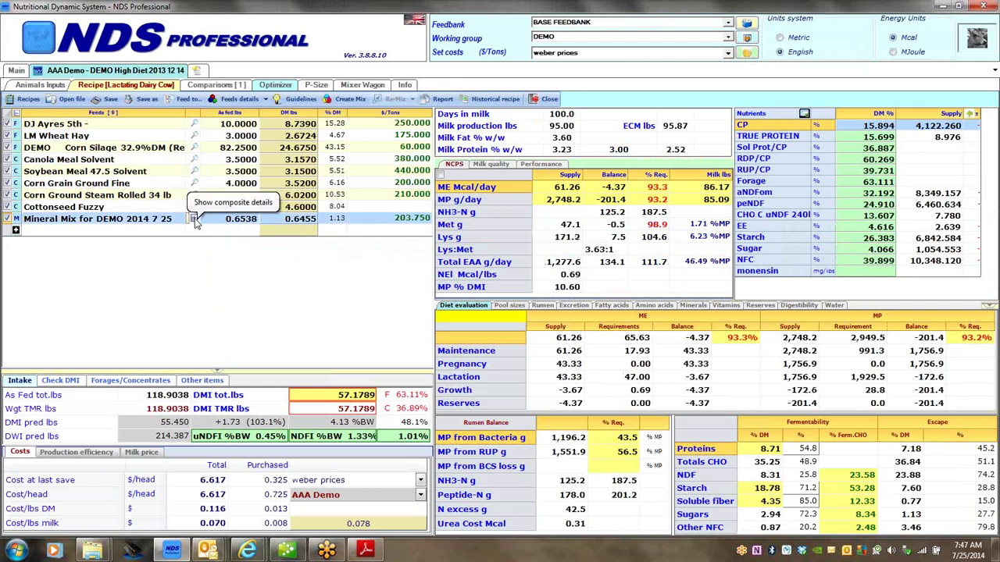
{"action": "left_click", "coordinate": [196, 219]}
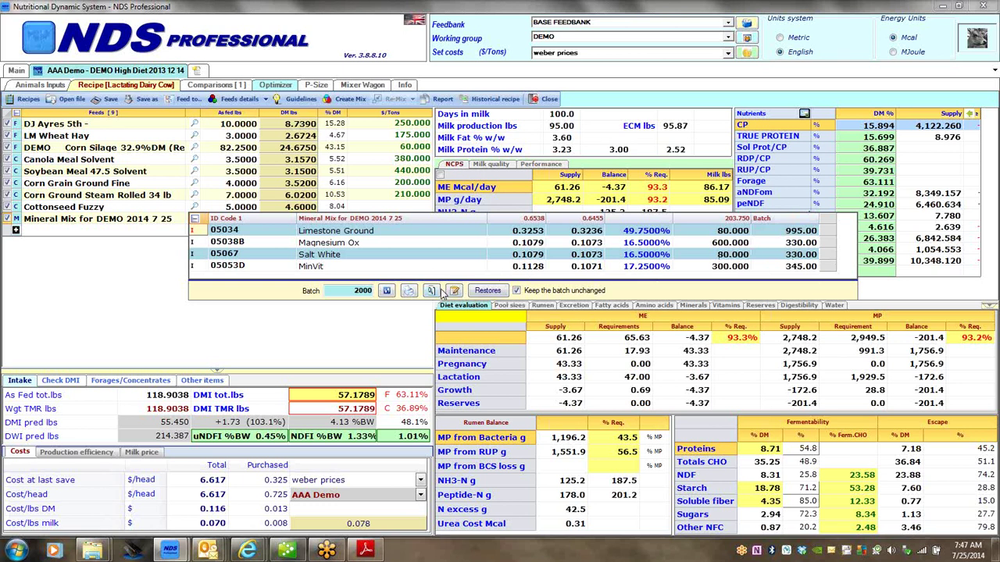
{"action": "mouse_move", "coordinate": [432, 292]}
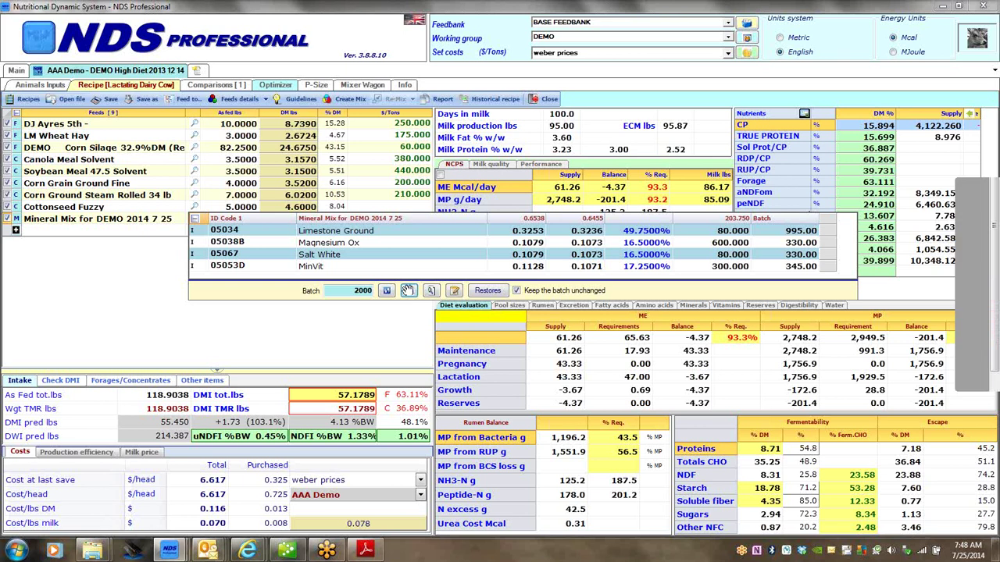
{"action": "left_click", "coordinate": [408, 290]}
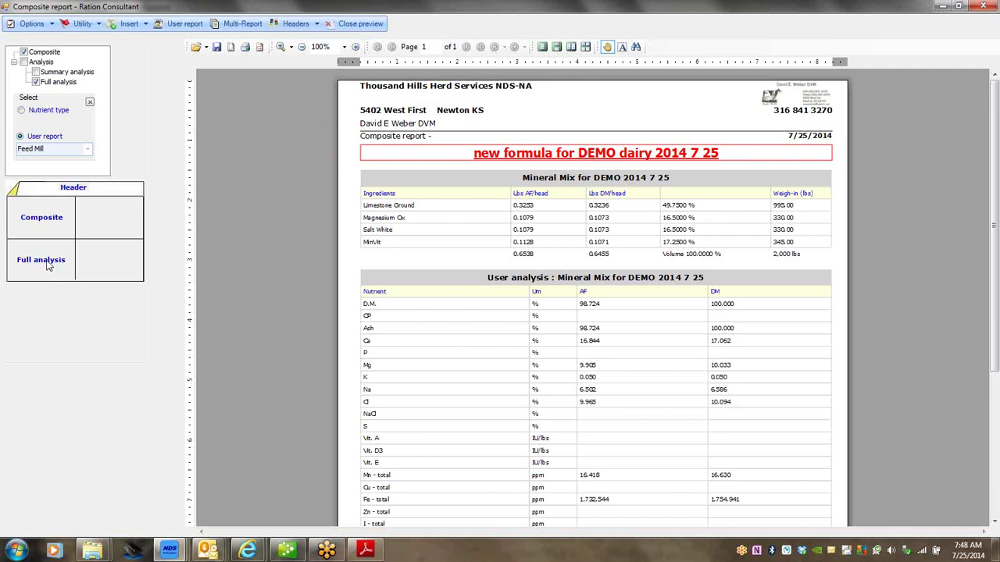
Step: Try placing the Full analysis beside the Composite table, restore it beneath the table and close the report preview
{"action": "left_click_drag", "start_coordinate": [46, 266], "coordinate": [109, 225]}
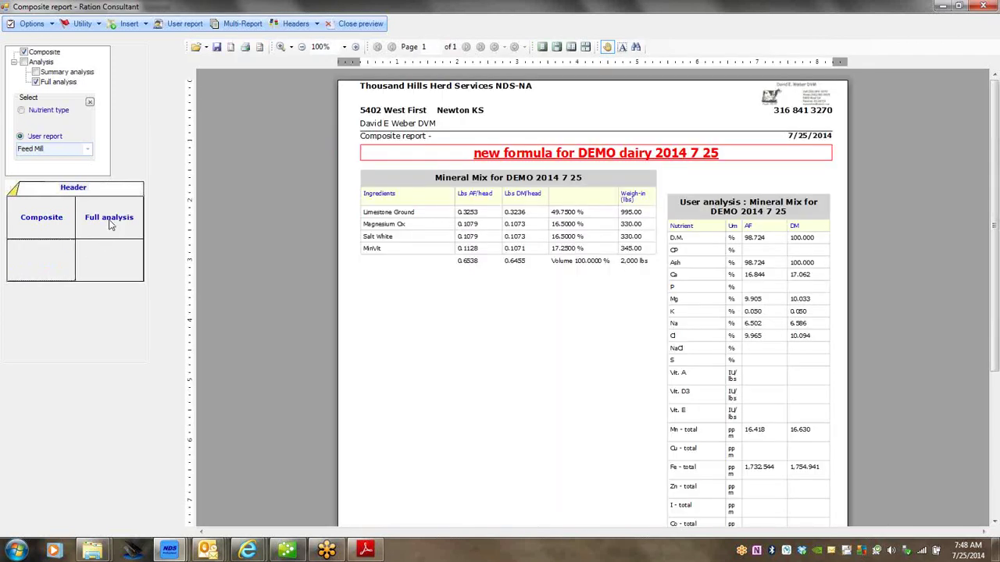
{"action": "left_click", "coordinate": [47, 265]}
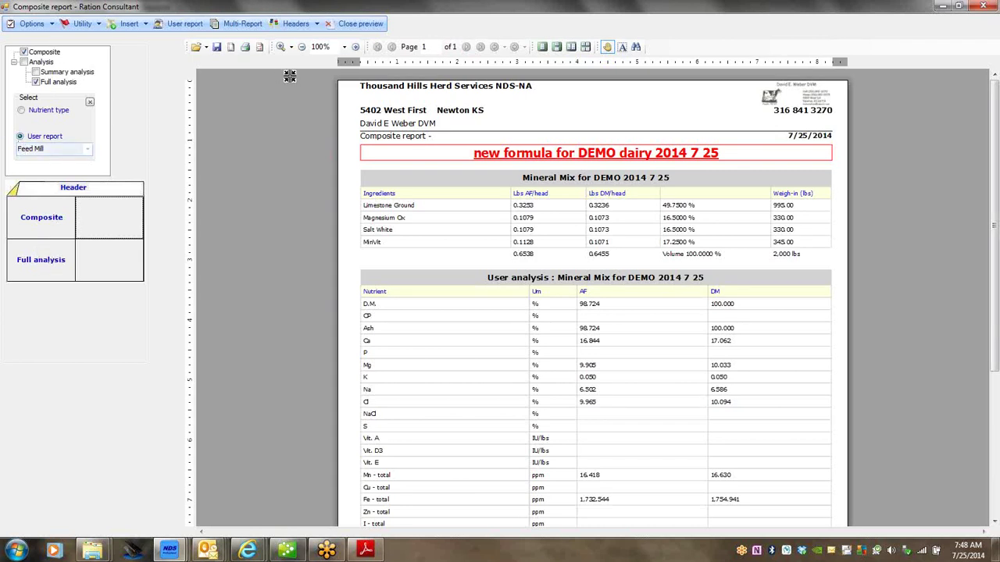
{"action": "left_click", "coordinate": [359, 24]}
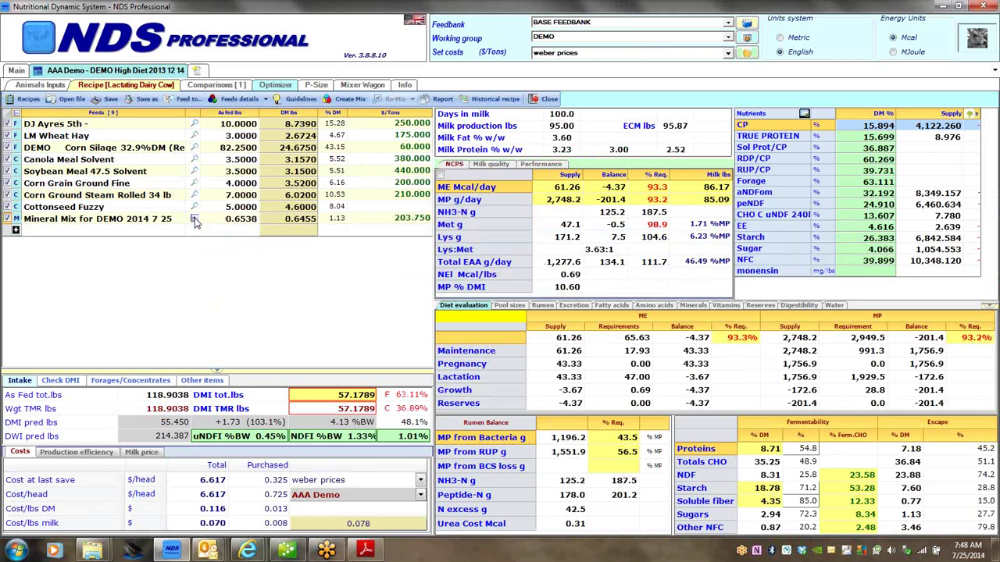
Step: Leave the recipe's mineral mix details and open the Report Settings list of user reports
{"action": "left_click", "coordinate": [196, 221]}
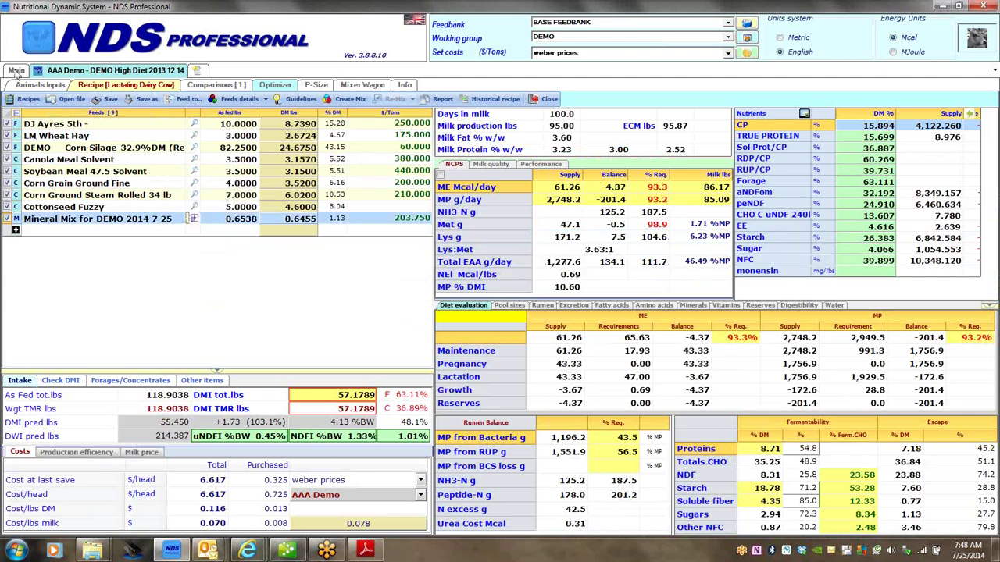
{"action": "left_click", "coordinate": [16, 71]}
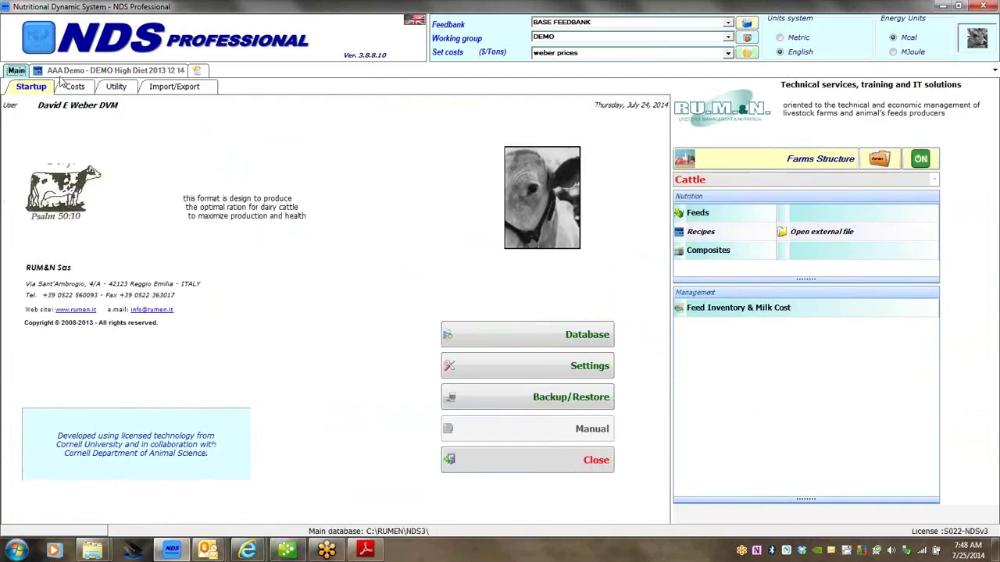
{"action": "left_click", "coordinate": [119, 88]}
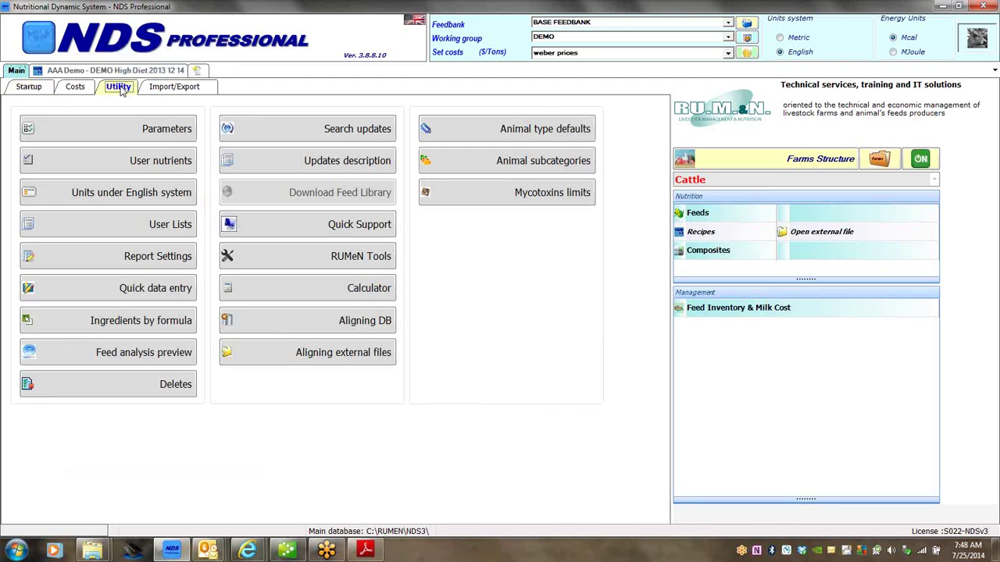
{"action": "left_click", "coordinate": [145, 259]}
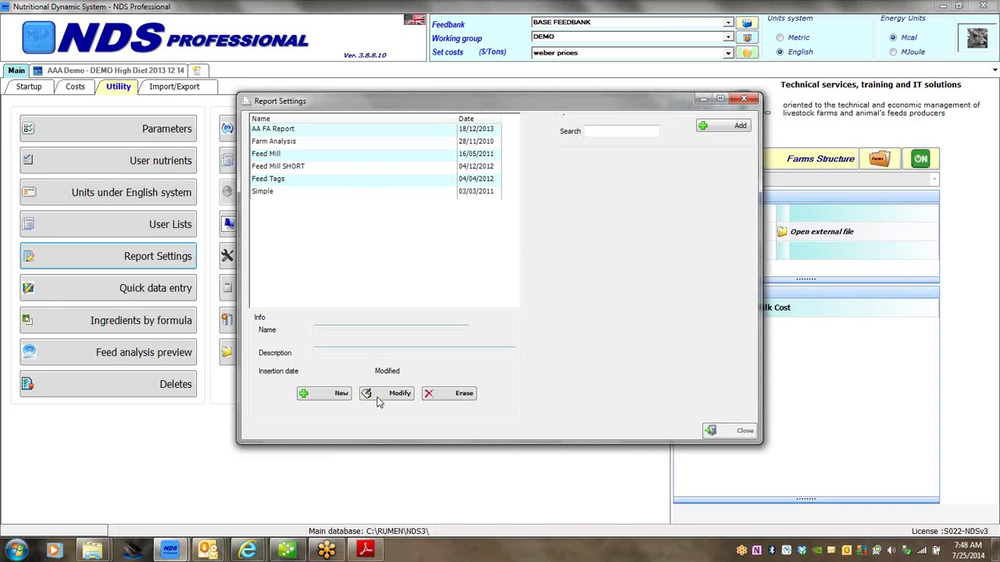
Step: Create and save a user report named New Report, leaving its description blank
{"action": "left_click", "coordinate": [328, 395]}
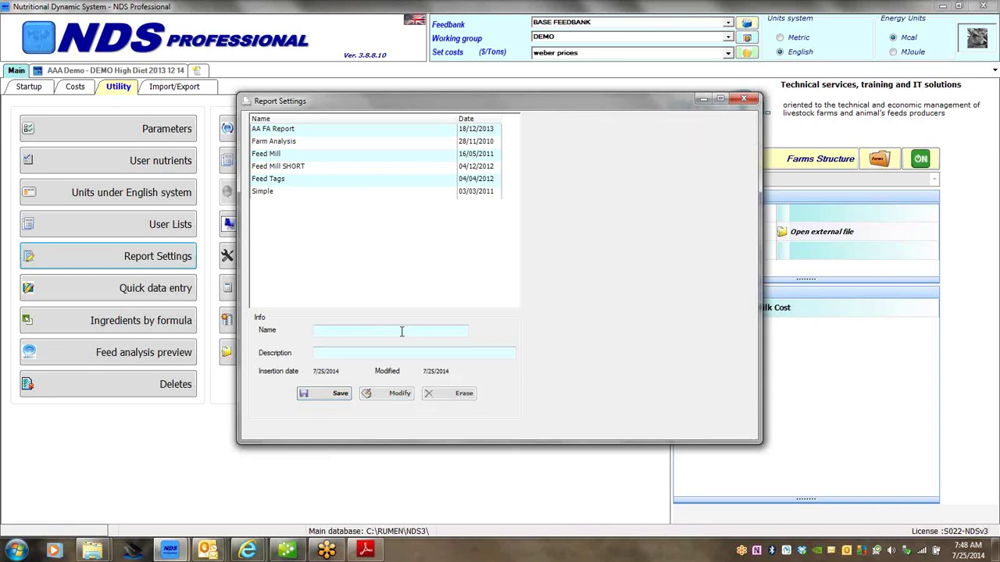
{"action": "left_click", "coordinate": [318, 332]}
{"action": "type", "text": "New.Report"}
{"action": "left_click", "coordinate": [334, 394]}
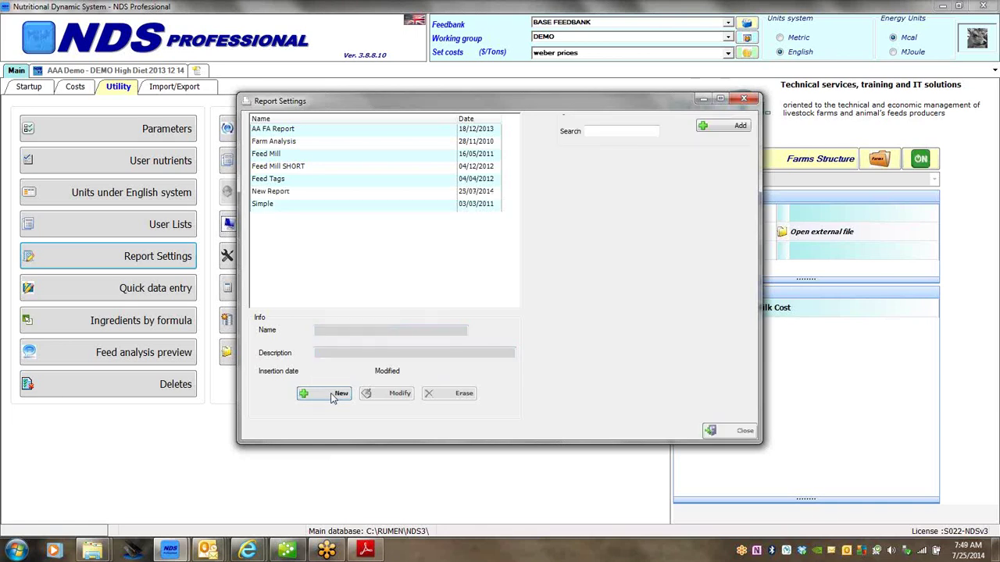
Step: Add the nutrients D.M., CP, Starch, Sugar, NFC and Soluble Protein to New Report
{"action": "left_click", "coordinate": [273, 195]}
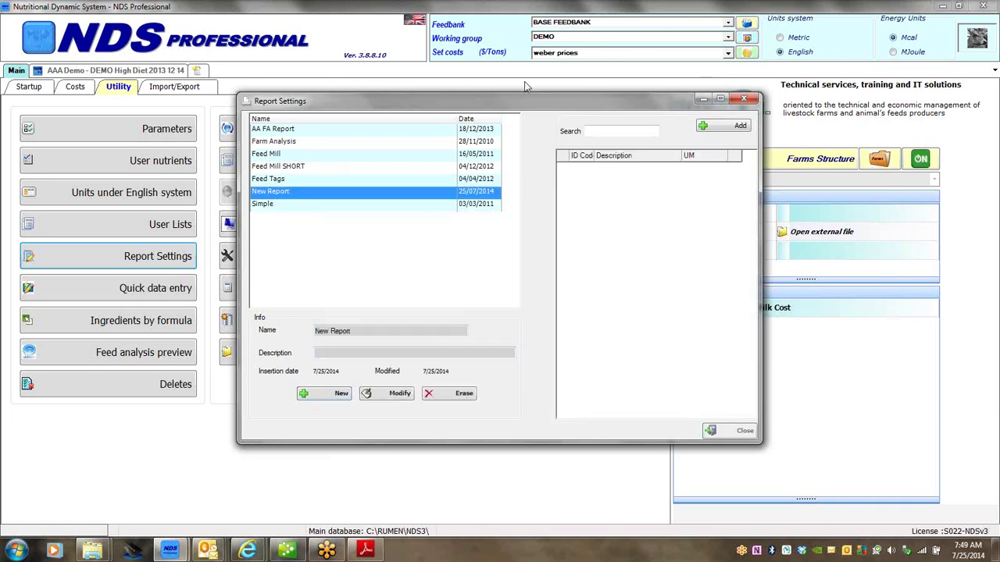
{"action": "left_click", "coordinate": [713, 130]}
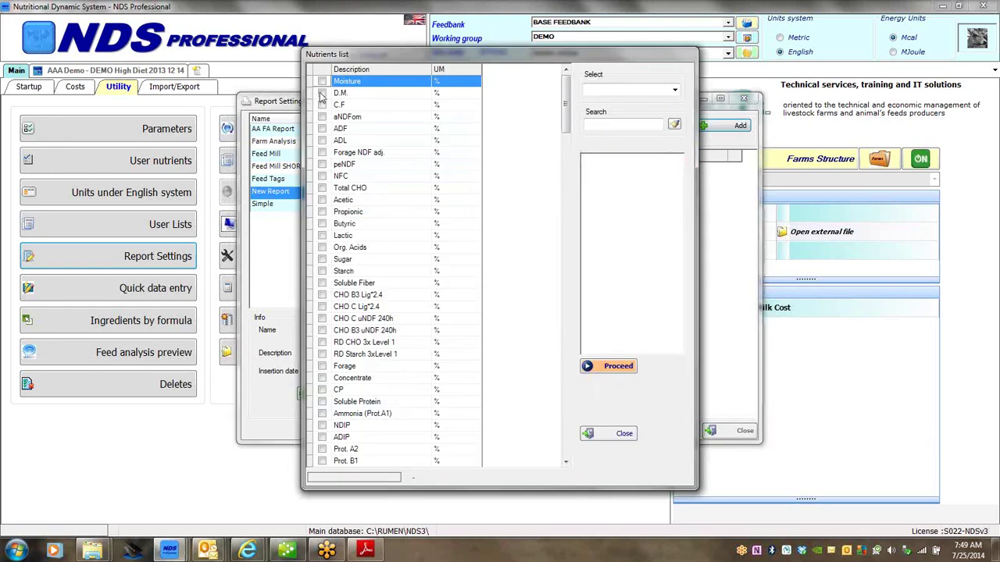
{"action": "left_click", "coordinate": [322, 93]}
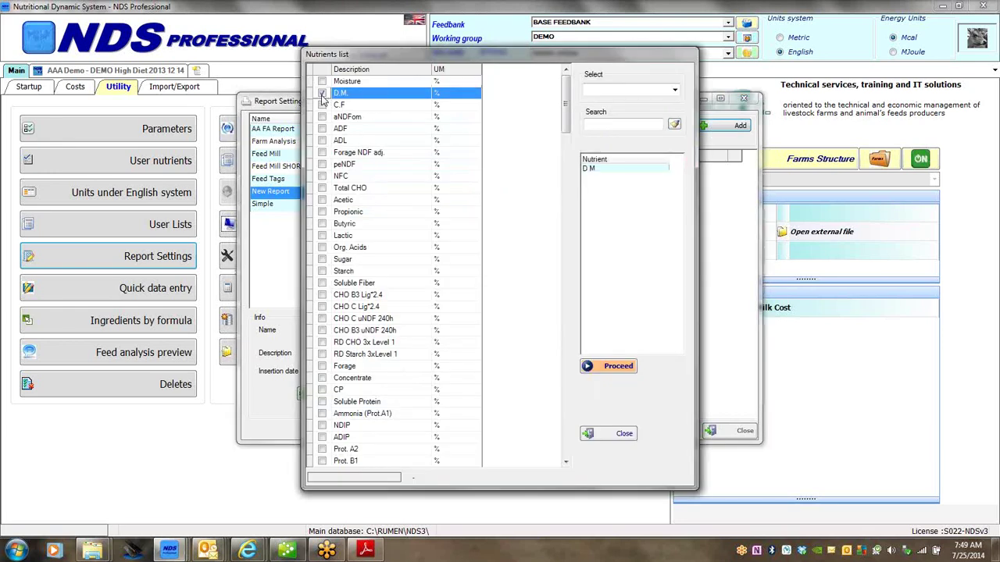
{"action": "left_click", "coordinate": [321, 390]}
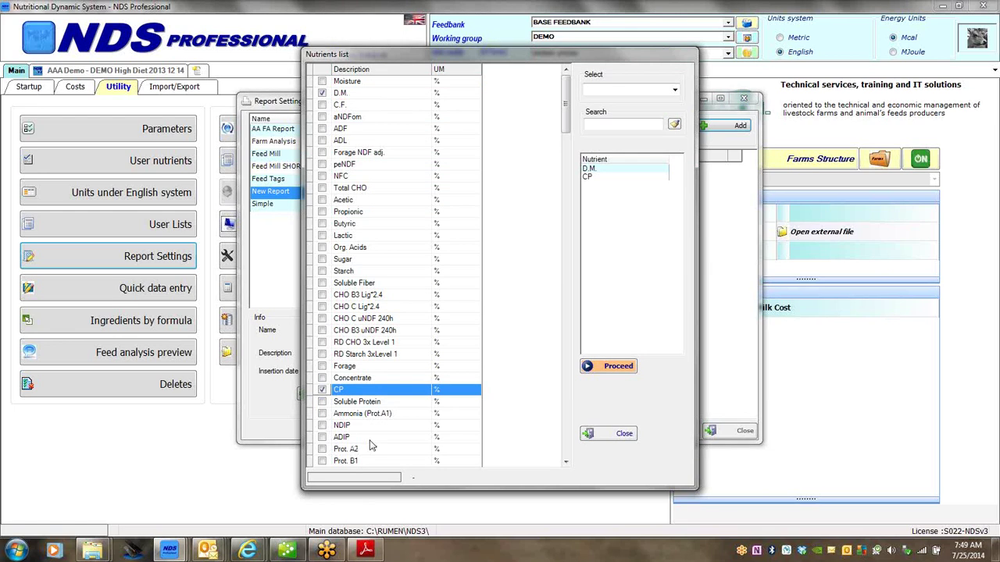
{"action": "left_click", "coordinate": [322, 272]}
{"action": "left_click", "coordinate": [322, 260]}
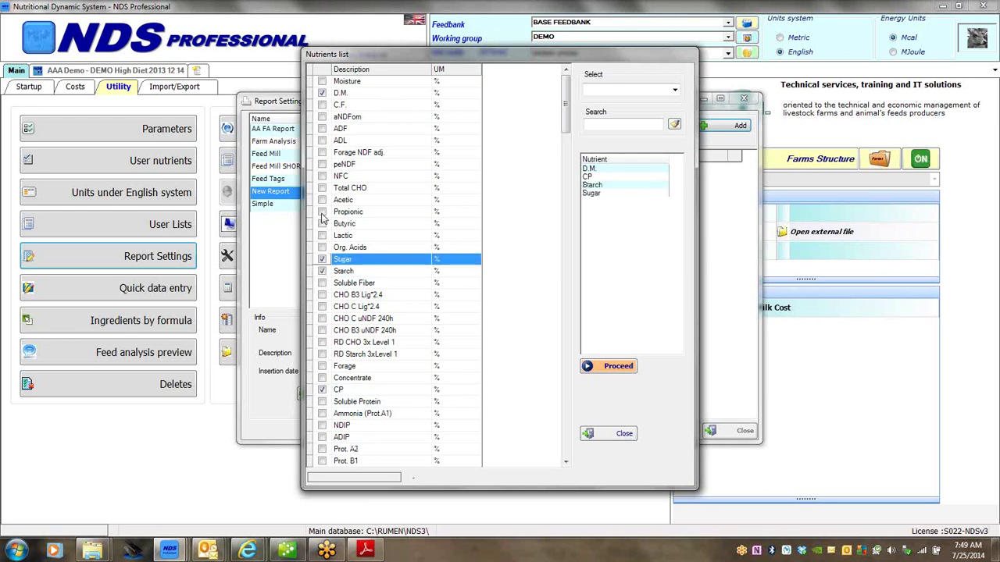
{"action": "left_click", "coordinate": [322, 177]}
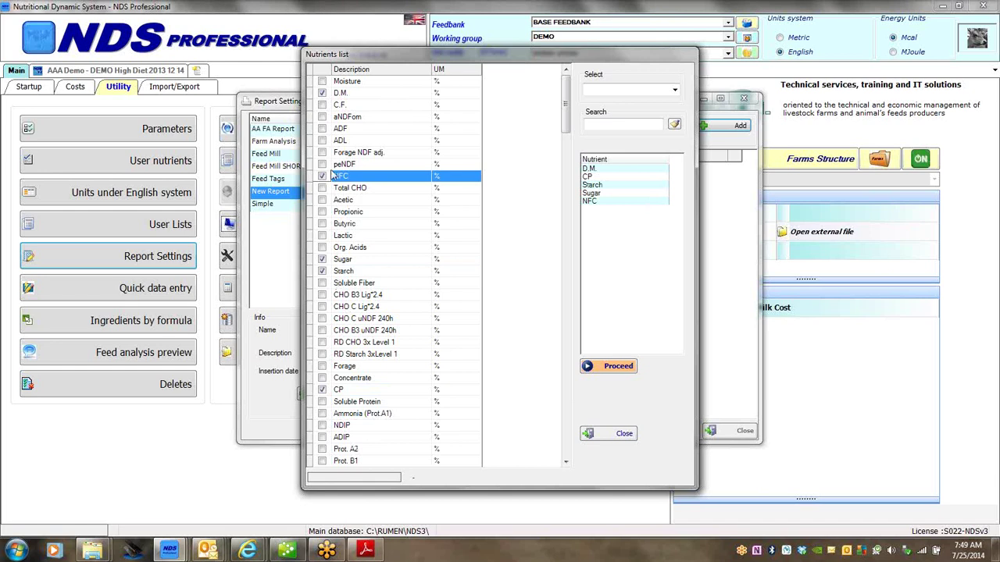
{"action": "left_click", "coordinate": [322, 141]}
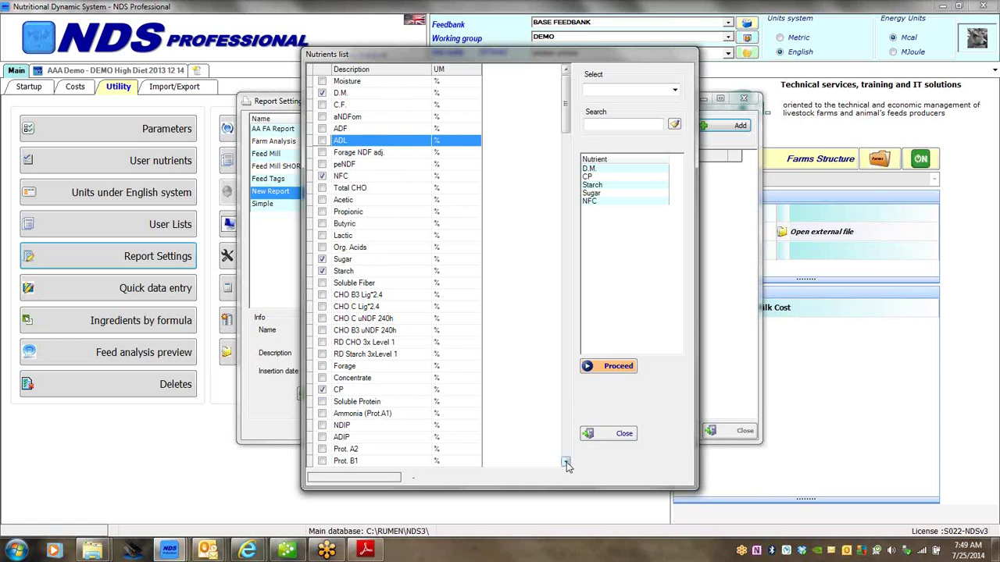
{"action": "left_click_drag", "start_coordinate": [568, 465], "coordinate": [567, 465]}
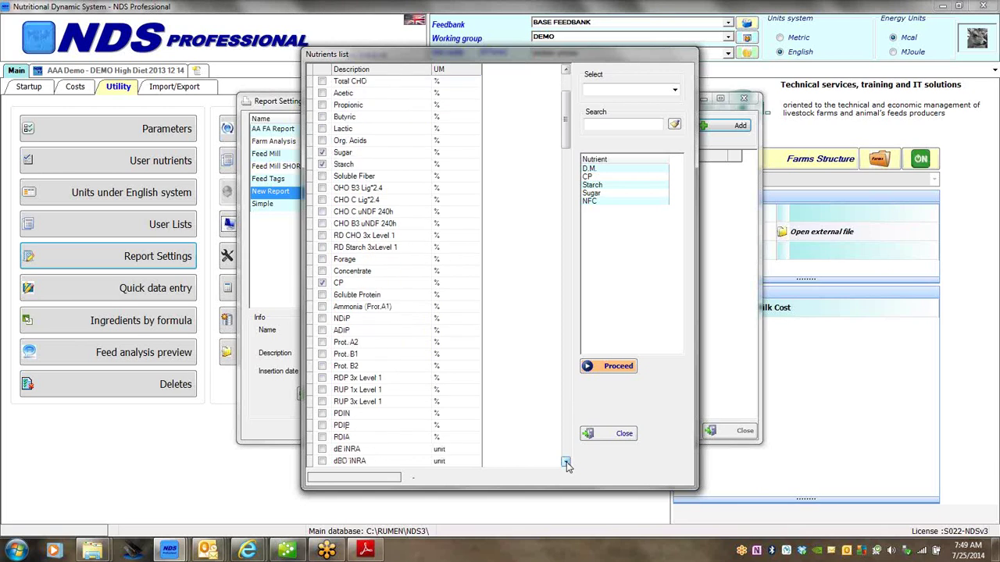
{"action": "left_click", "coordinate": [322, 297]}
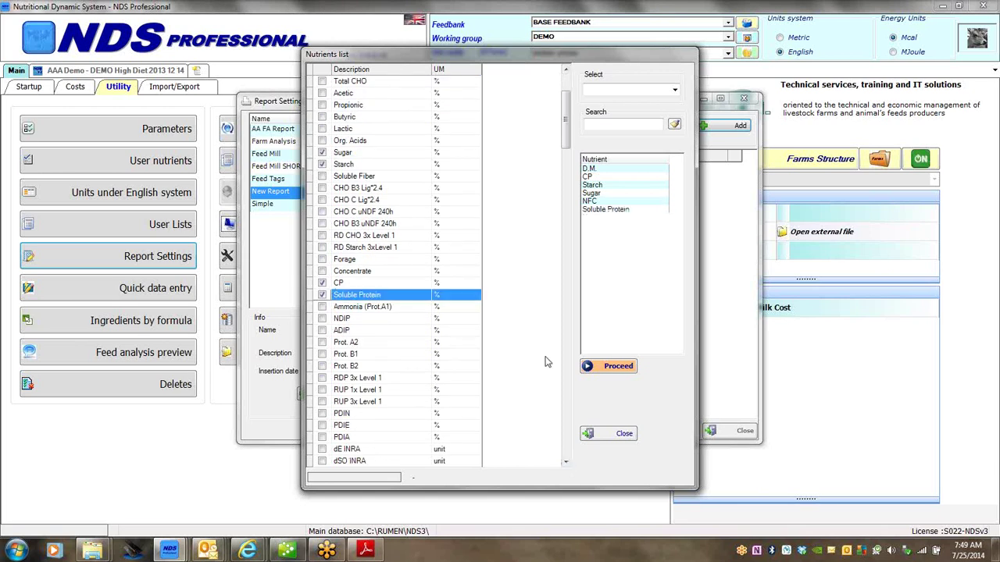
{"action": "left_click", "coordinate": [610, 366]}
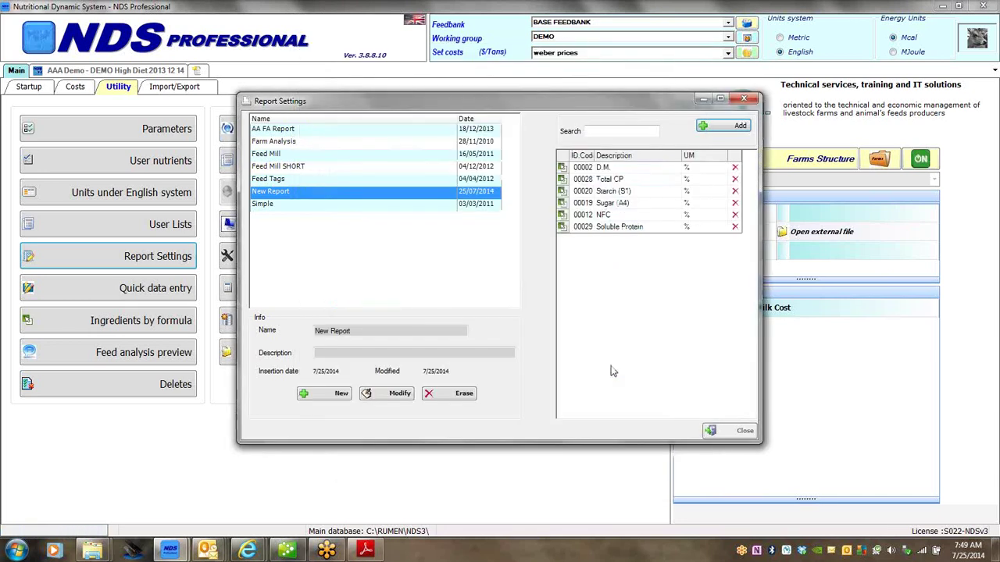
Step: Reorder New Report's nutrients so Soluble Protein follows Total CP and Sugar precedes Starch, and close the report settings
{"action": "left_click", "coordinate": [564, 228]}
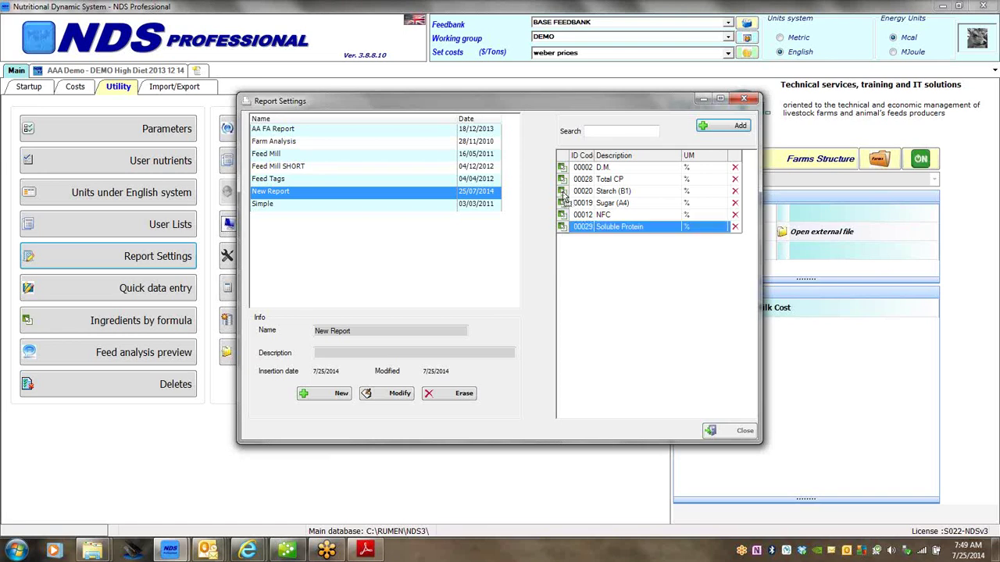
{"action": "left_click_drag", "start_coordinate": [565, 197], "coordinate": [565, 196]}
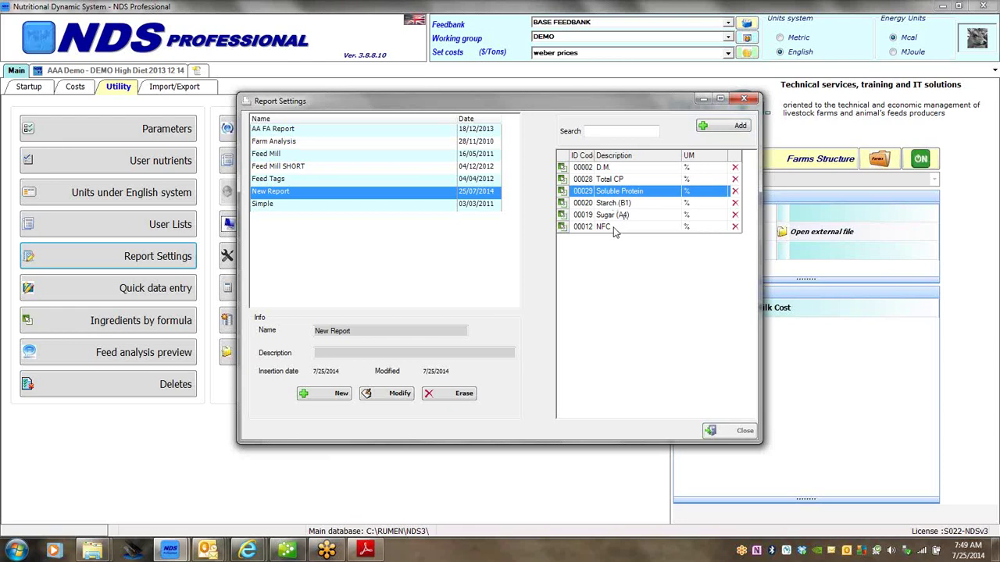
{"action": "left_click", "coordinate": [562, 206]}
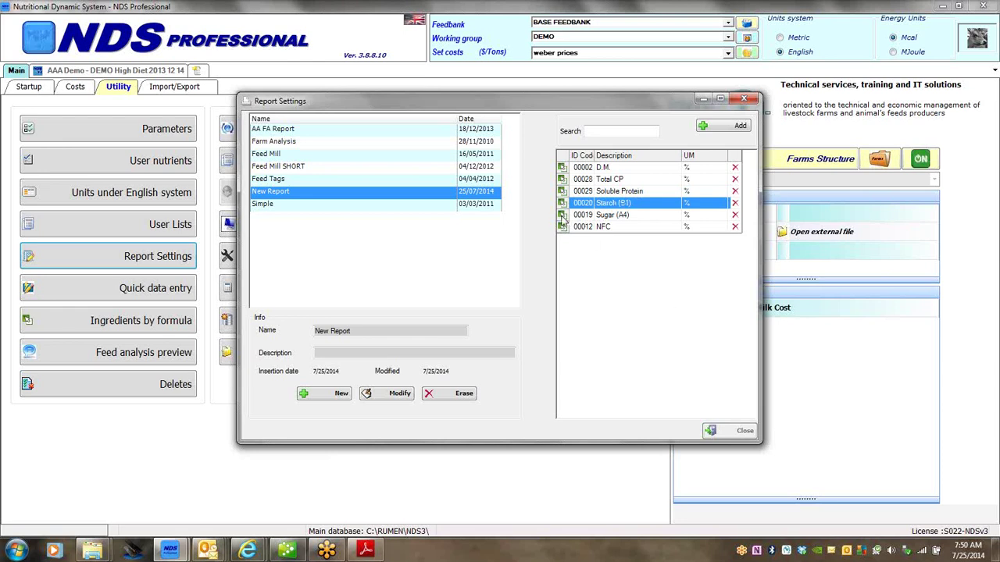
{"action": "left_click", "coordinate": [562, 215]}
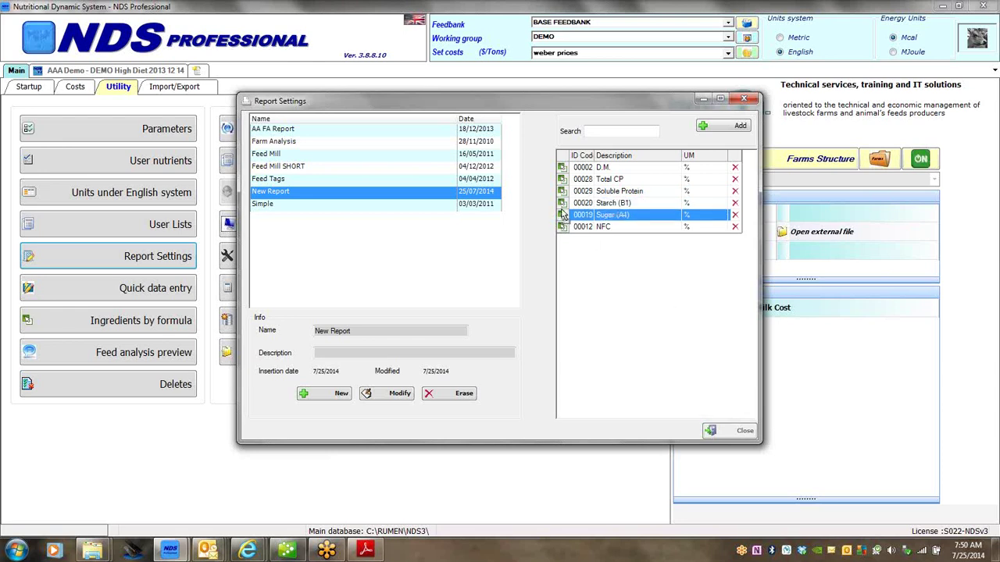
{"action": "left_click_drag", "start_coordinate": [563, 215], "coordinate": [563, 203]}
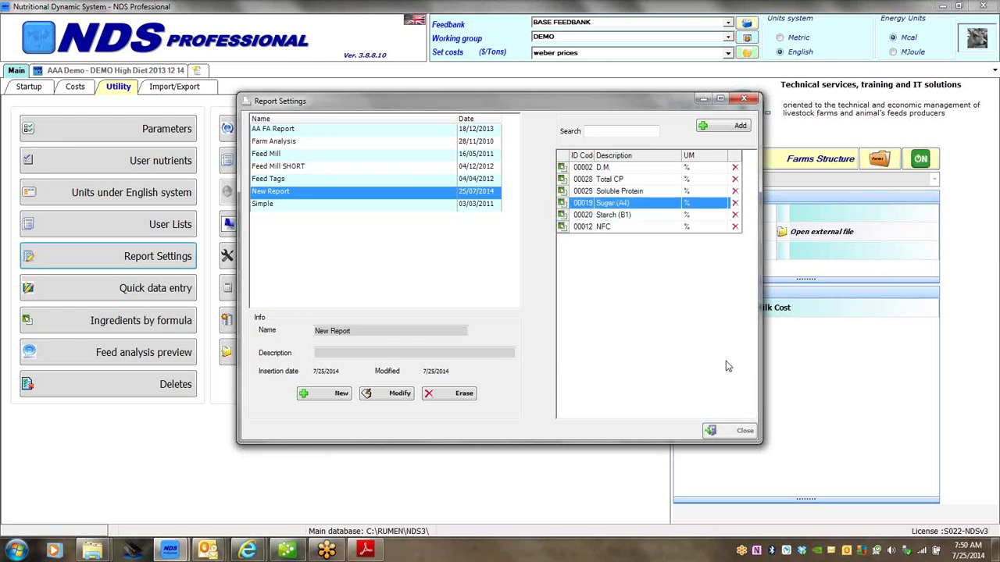
{"action": "left_click", "coordinate": [738, 432]}
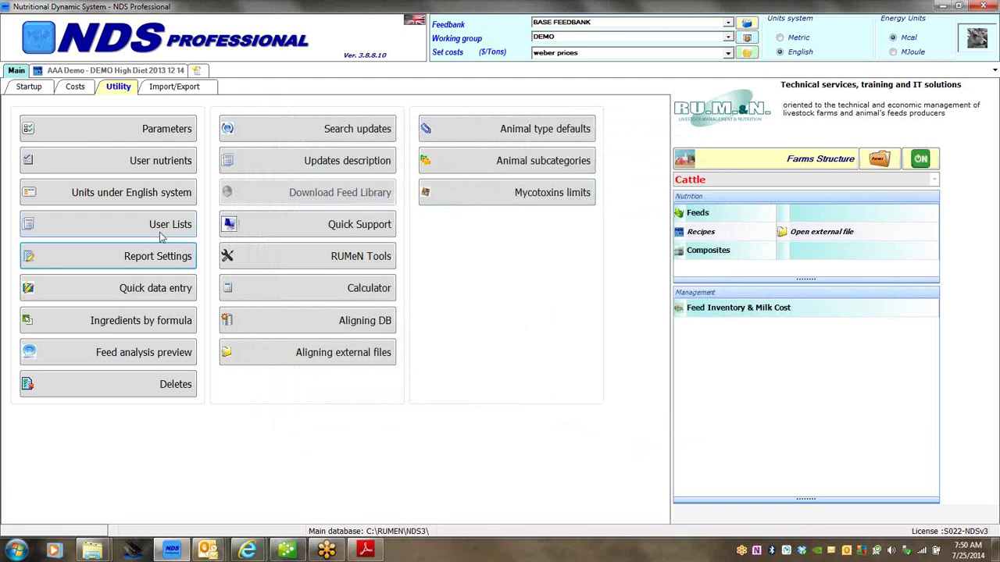
Step: Reopen the report settings, check New Report's saved nutrient list and close the settings
{"action": "left_click", "coordinate": [130, 264]}
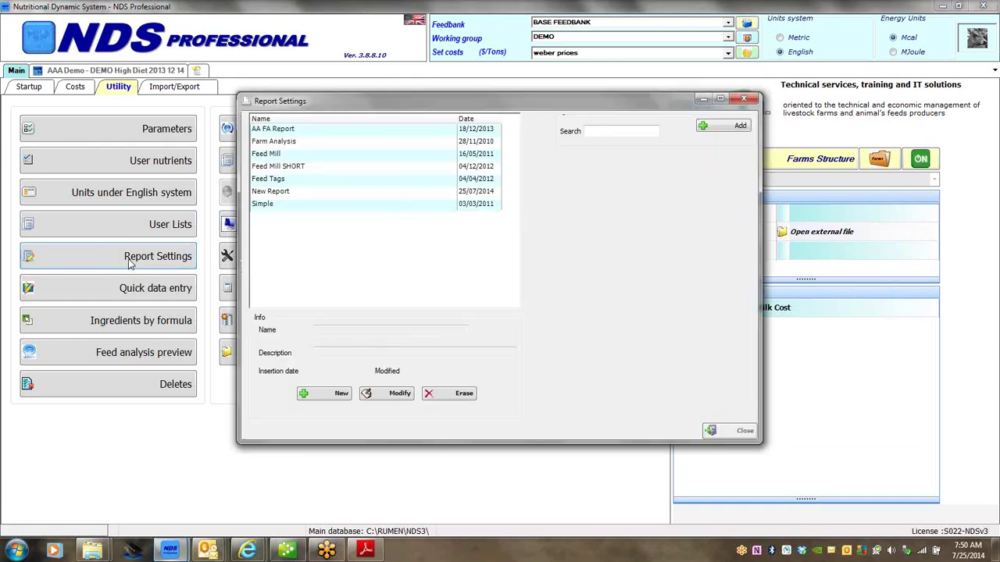
{"action": "left_click", "coordinate": [269, 192]}
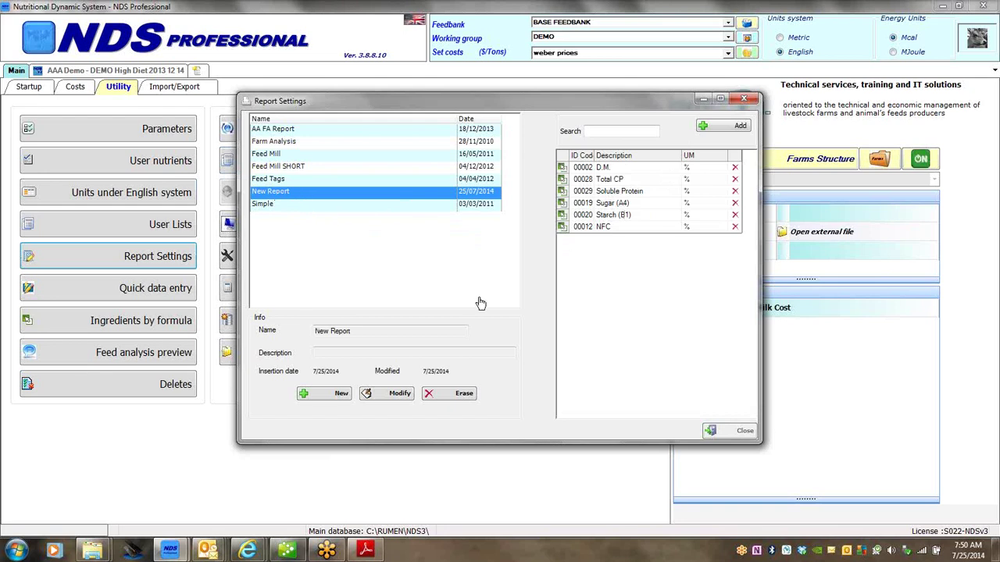
{"action": "left_click", "coordinate": [735, 434]}
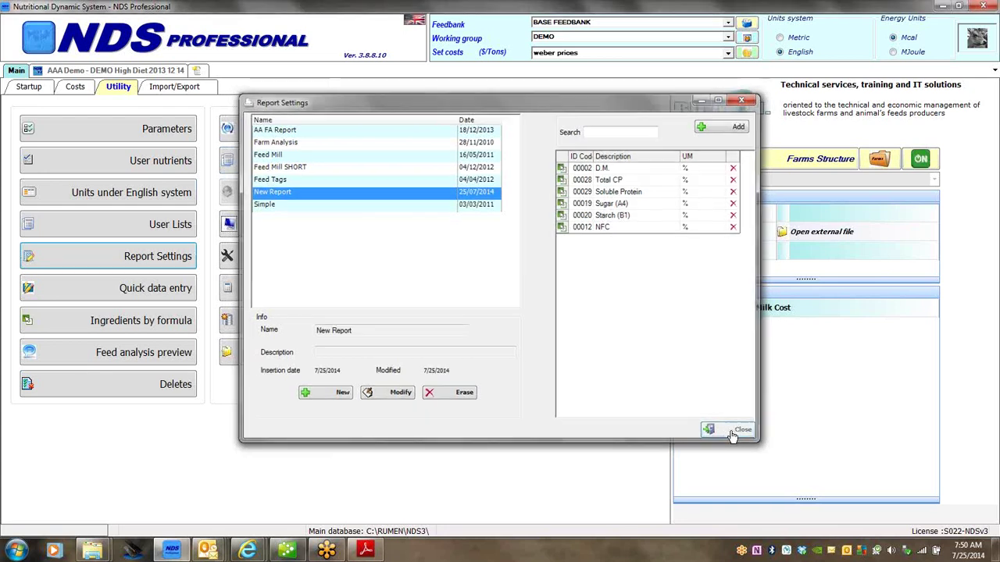
Step: Return to the AAA Demo recipe and display the composite report for its mineral mix
{"action": "left_click", "coordinate": [134, 72]}
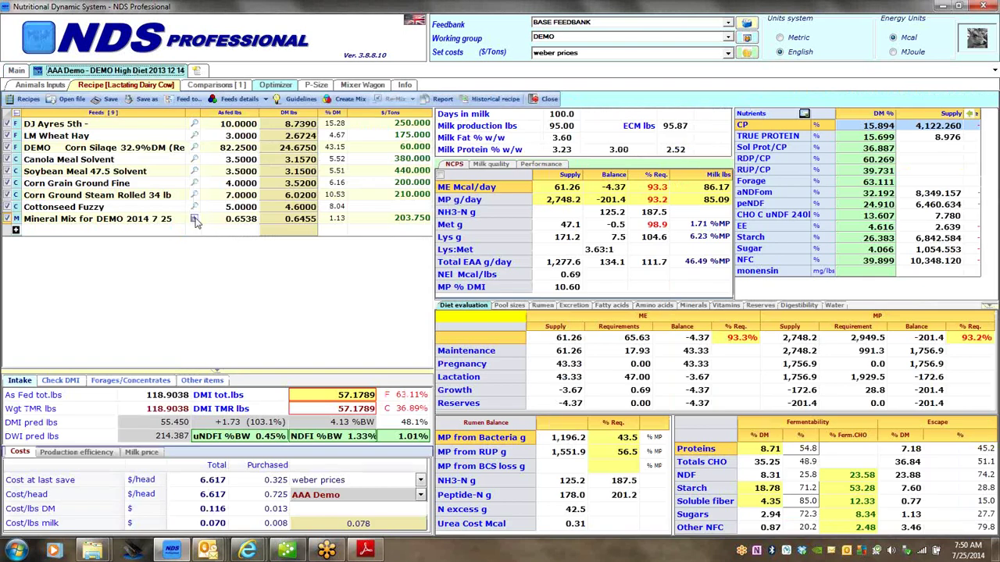
{"action": "left_click", "coordinate": [195, 220]}
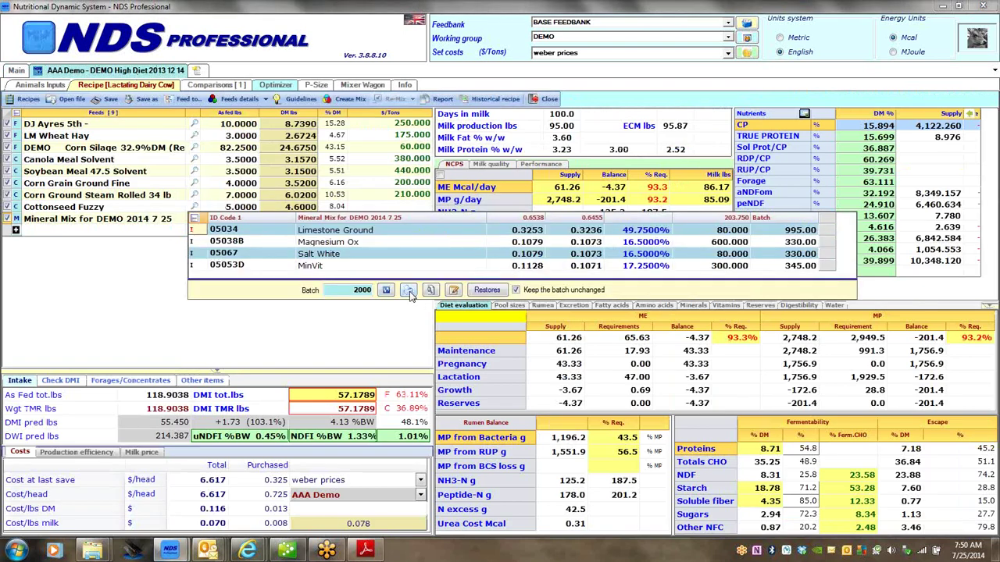
{"action": "left_click", "coordinate": [407, 290]}
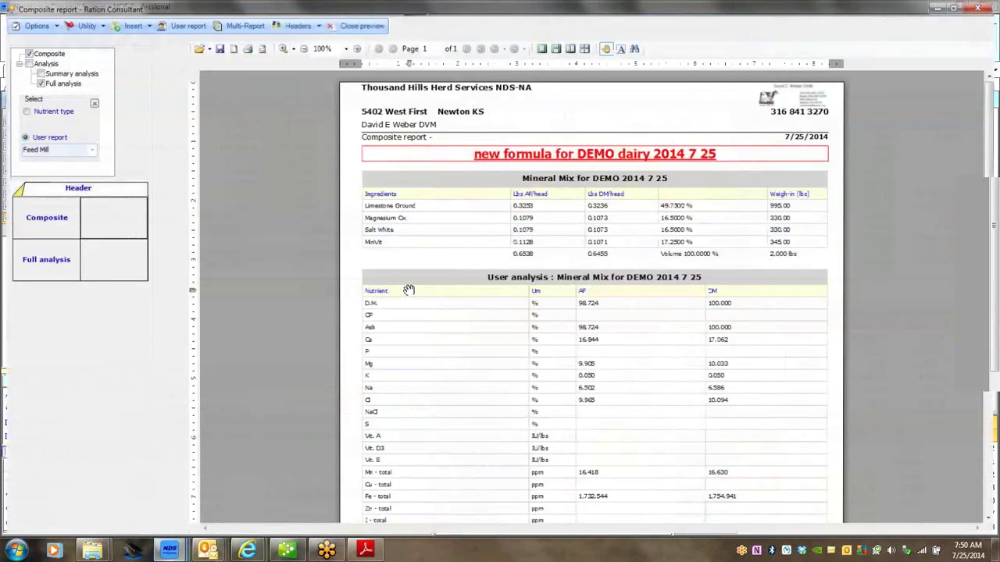
Step: Look through the available user reports, switch the composite report's analysis to Simple and close the preview
{"action": "left_click", "coordinate": [92, 150]}
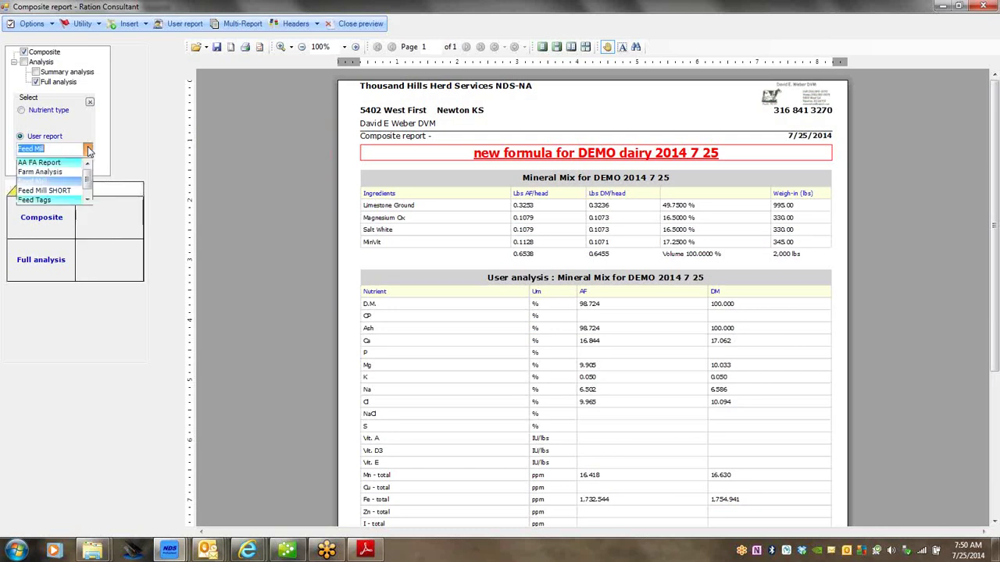
{"action": "left_click", "coordinate": [88, 201]}
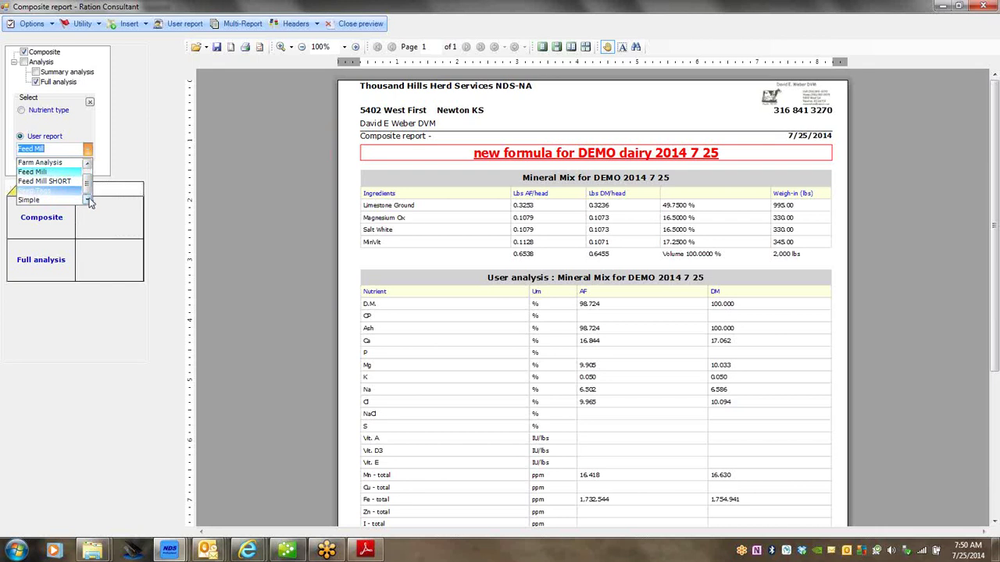
{"action": "left_click", "coordinate": [88, 161]}
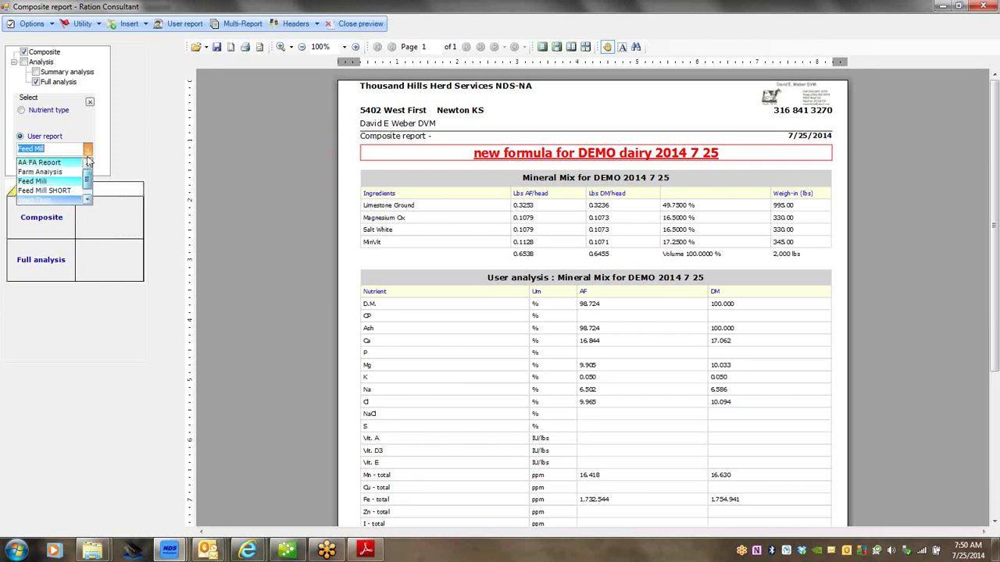
{"action": "left_click", "coordinate": [88, 200]}
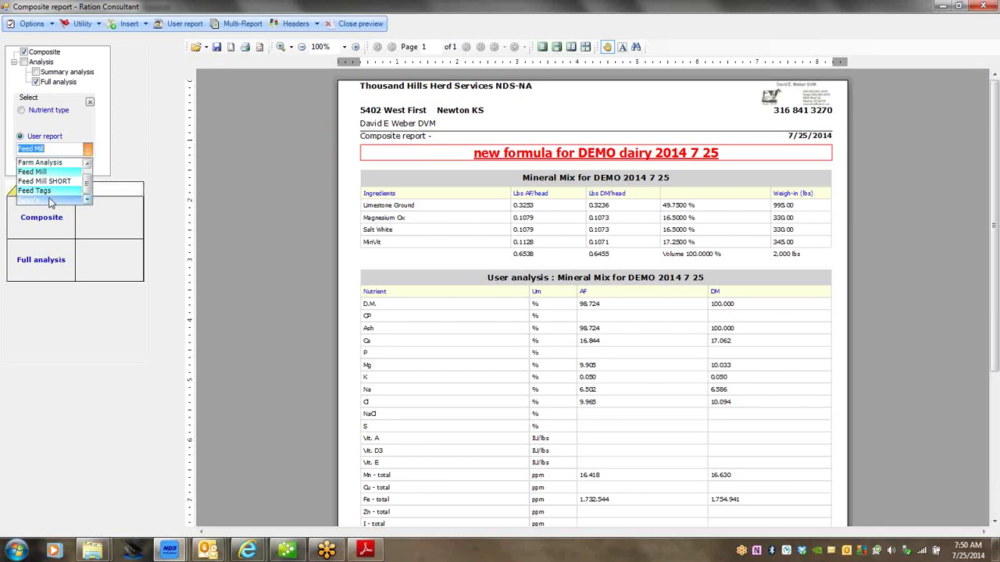
{"action": "left_click", "coordinate": [50, 202]}
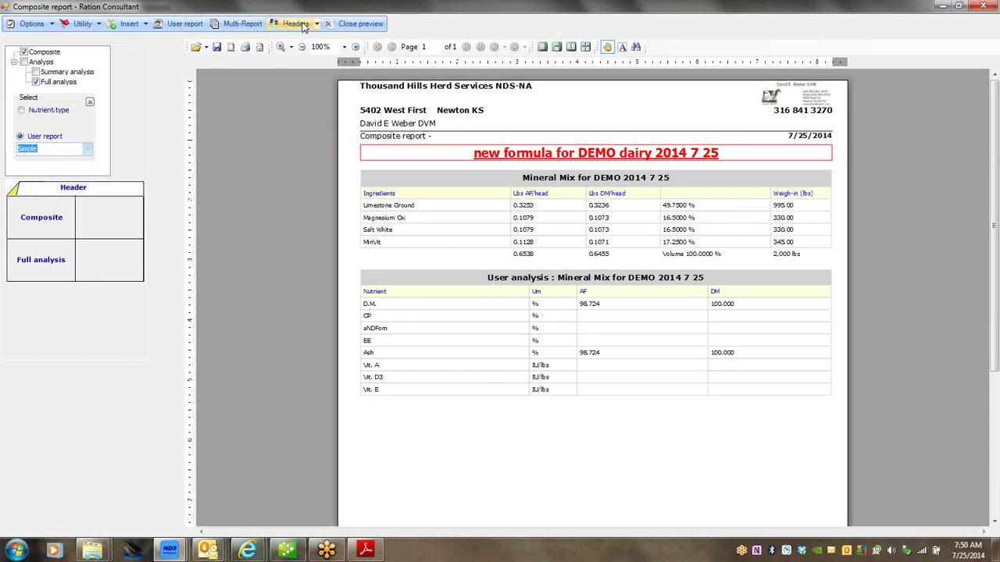
{"action": "left_click", "coordinate": [362, 24]}
Step: Leave the mineral mix details, view the Mixer Wagon feed list and return to the recipe
{"action": "left_click", "coordinate": [194, 220]}
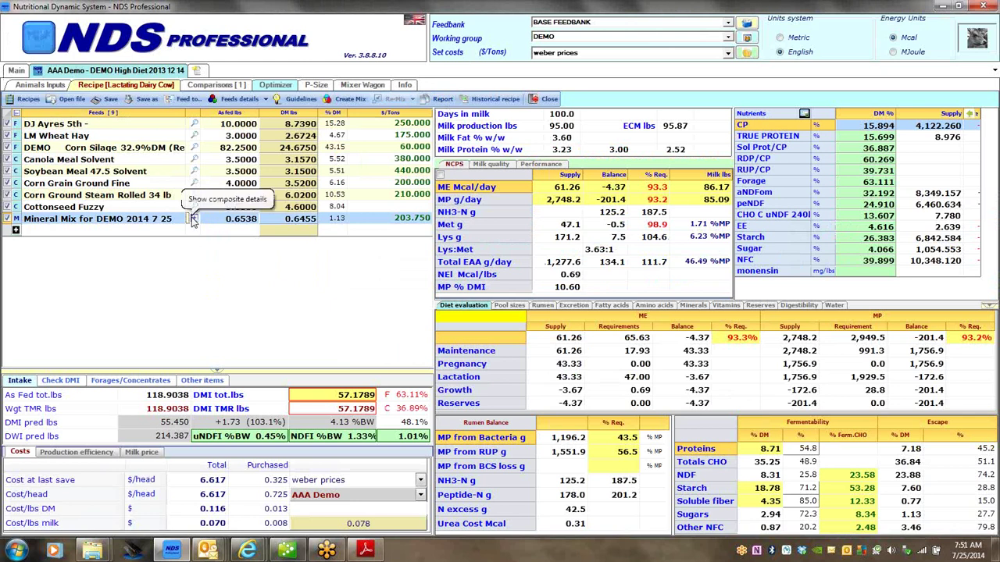
{"action": "left_click", "coordinate": [360, 85]}
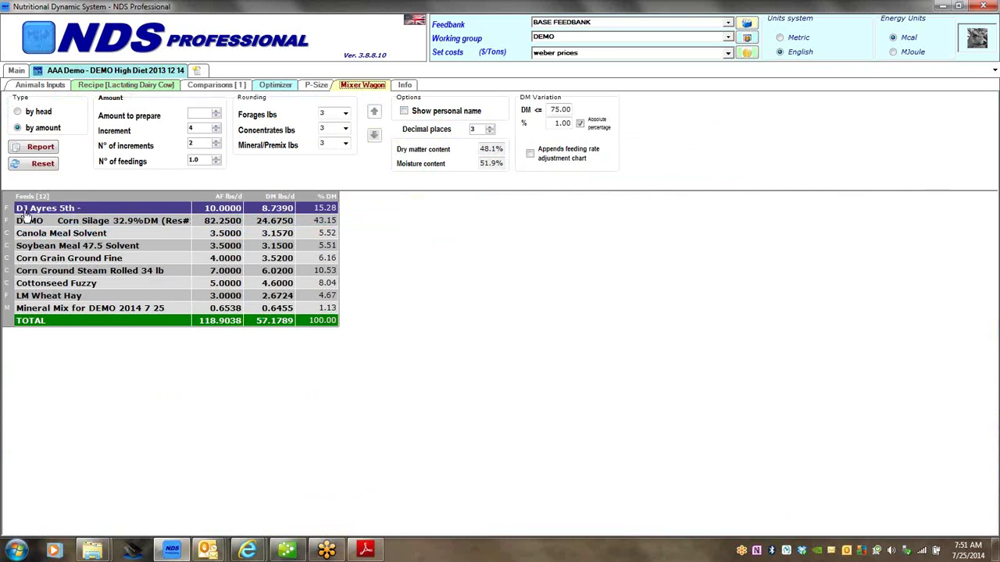
{"action": "left_click", "coordinate": [130, 87]}
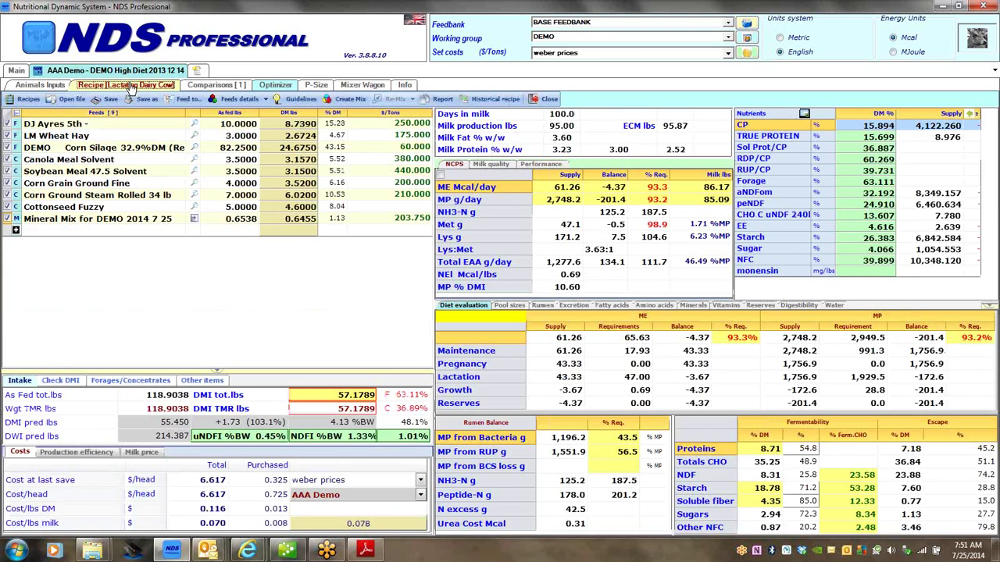
Step: Start a new mix from the recipe's concentrates and mineral mix, leaving out Corn Ground Steam Rolled 34 lb
{"action": "left_click", "coordinate": [346, 101]}
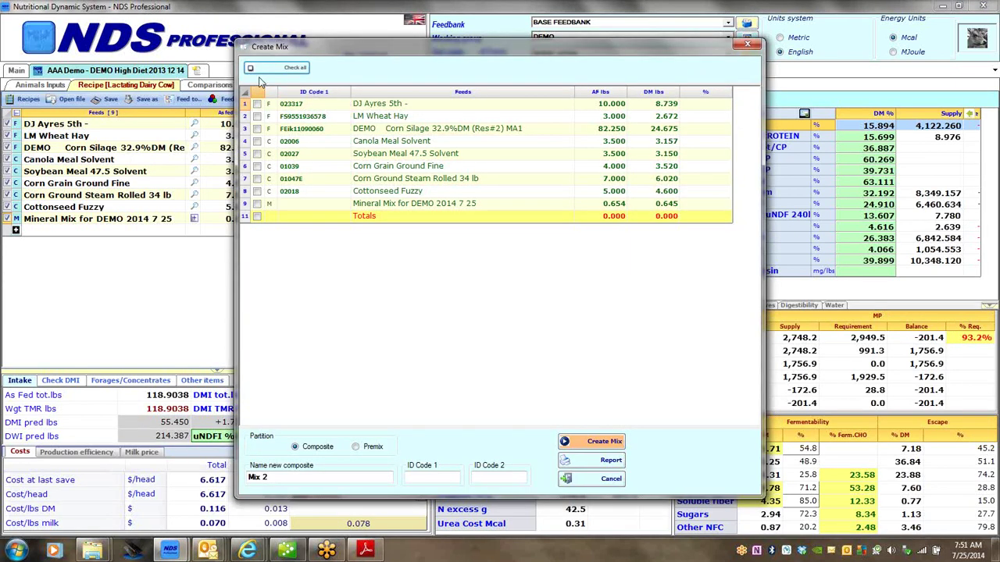
{"action": "left_click", "coordinate": [251, 69]}
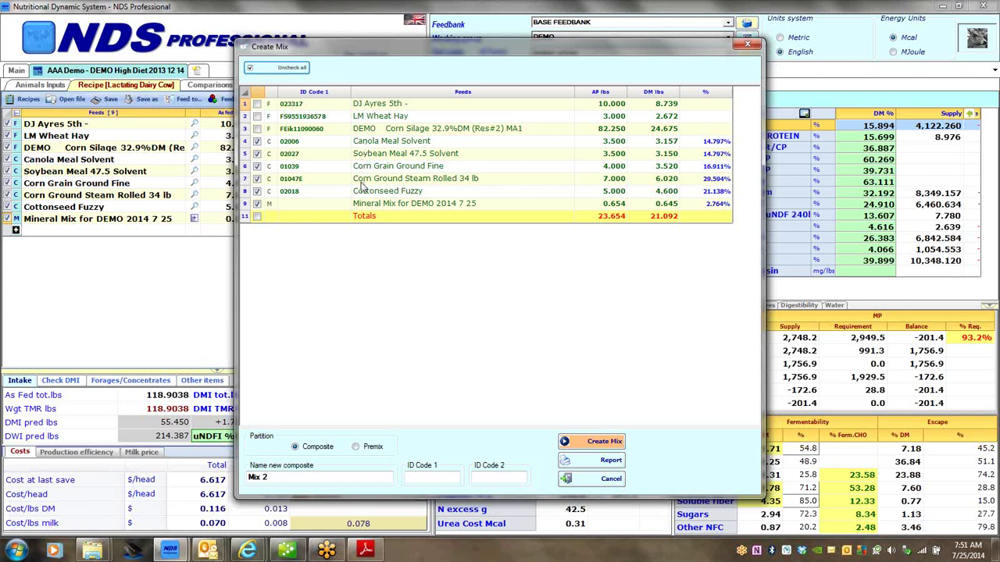
{"action": "left_click", "coordinate": [257, 179]}
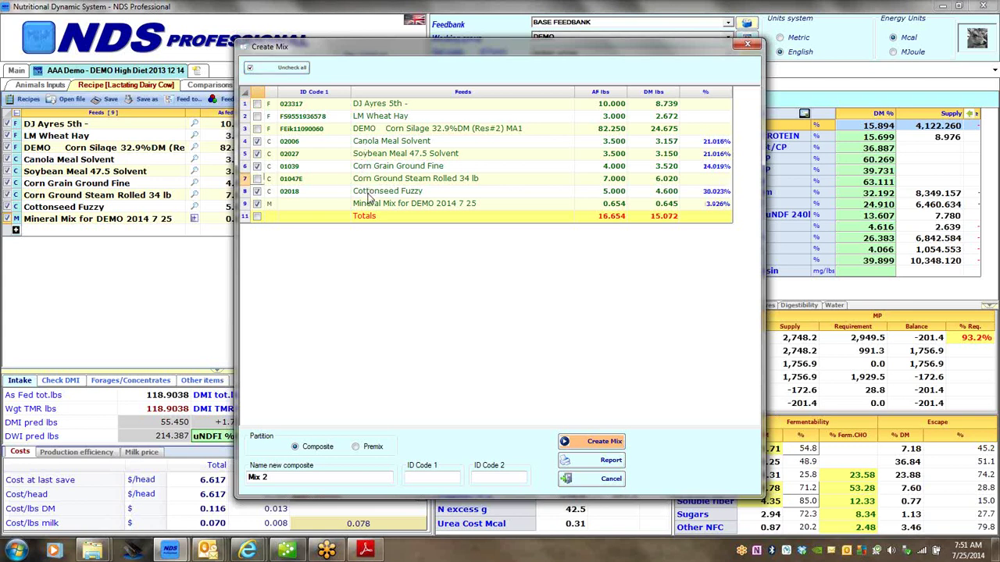
Step: Name the new composite DEMO Farm Mix 2014 7 25 and create the mix
{"action": "left_click", "coordinate": [272, 478]}
{"action": "left_click_drag", "start_coordinate": [272, 478], "coordinate": [78, 478]}
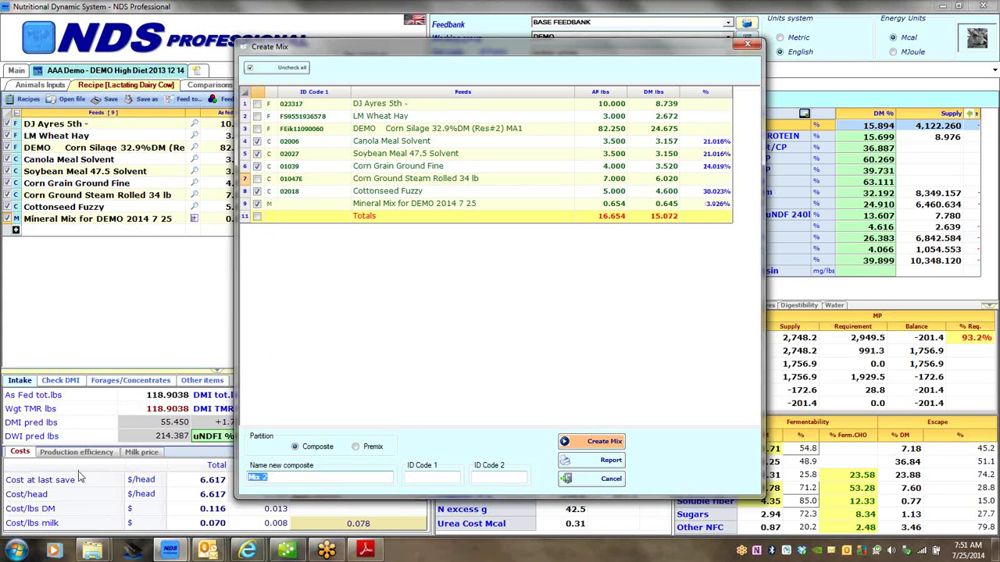
{"action": "type", "text": "DEMO Farm"}
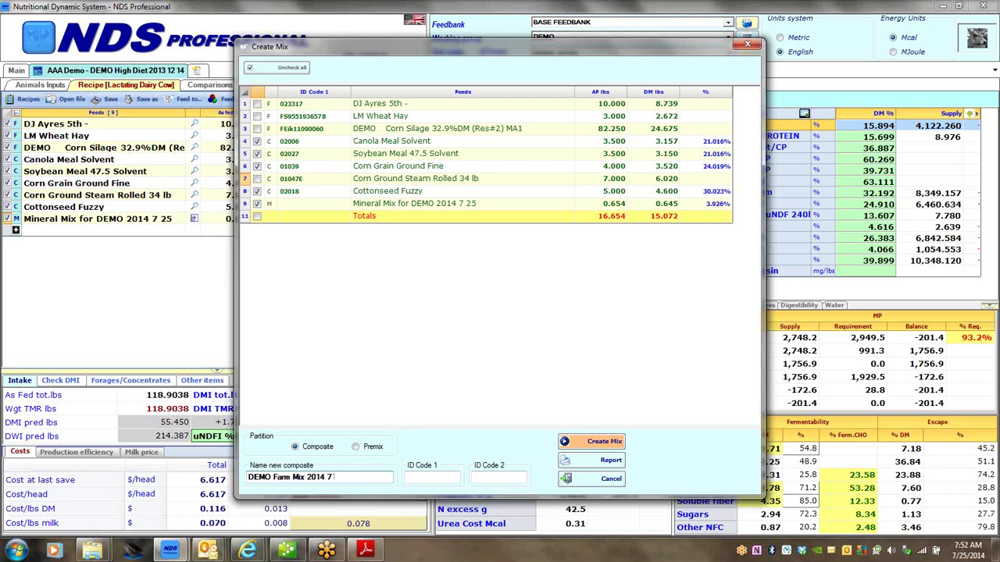
{"action": "left_click", "coordinate": [597, 443]}
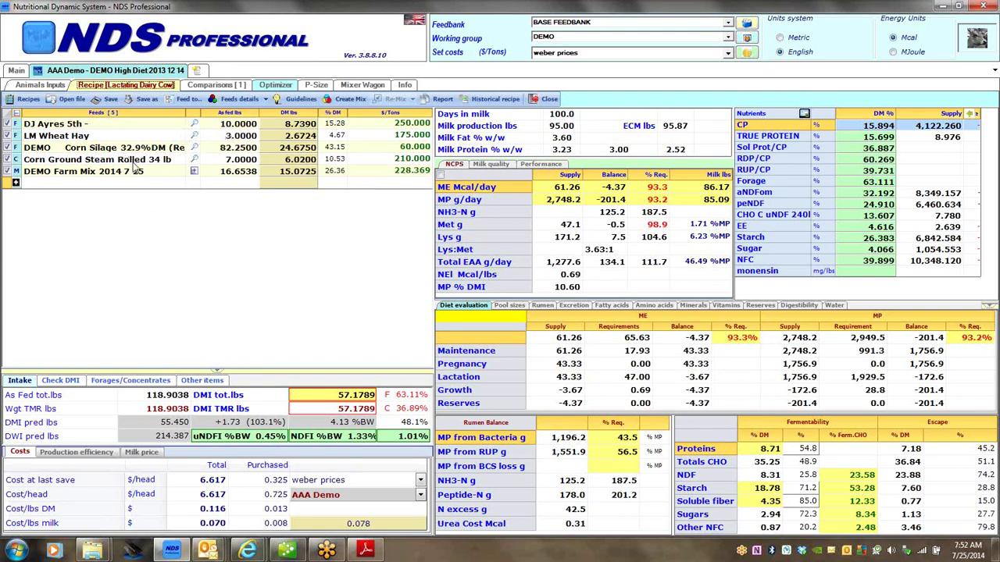
Step: Reorder the recipe's feeds by amount and view the feed costs of DEMO Farm Mix 2014 7 25
{"action": "right_click", "coordinate": [240, 116]}
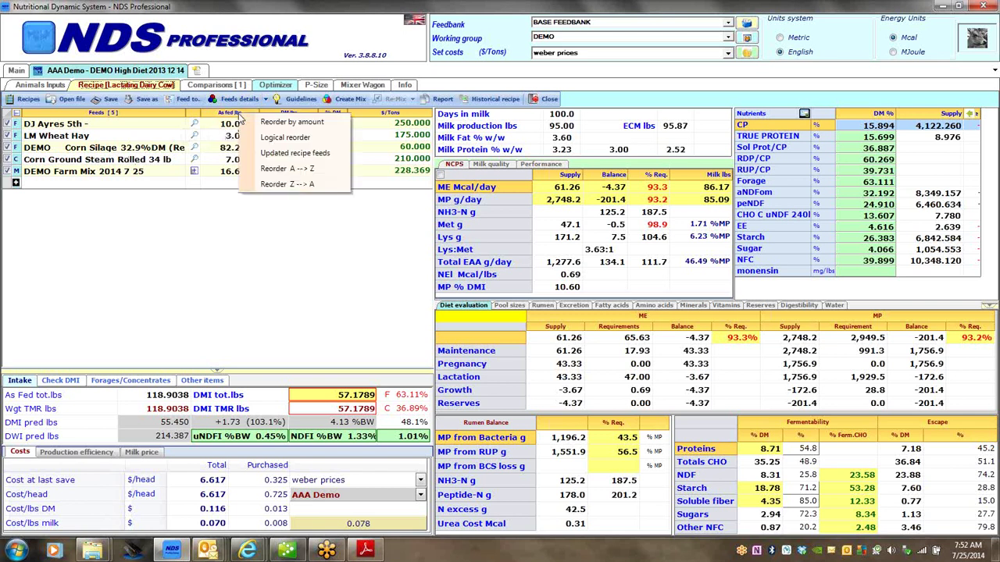
{"action": "left_click", "coordinate": [290, 123]}
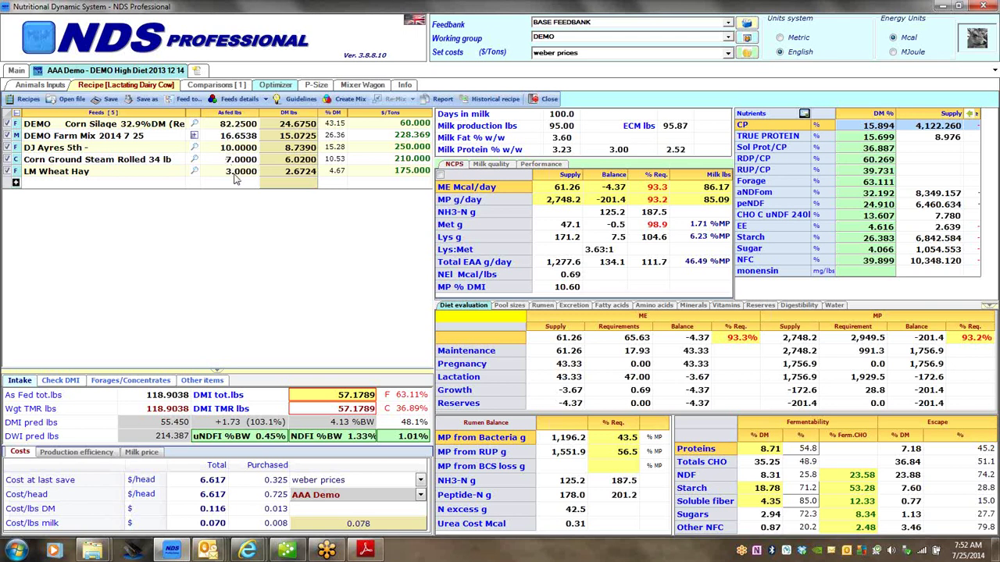
{"action": "left_click", "coordinate": [195, 136]}
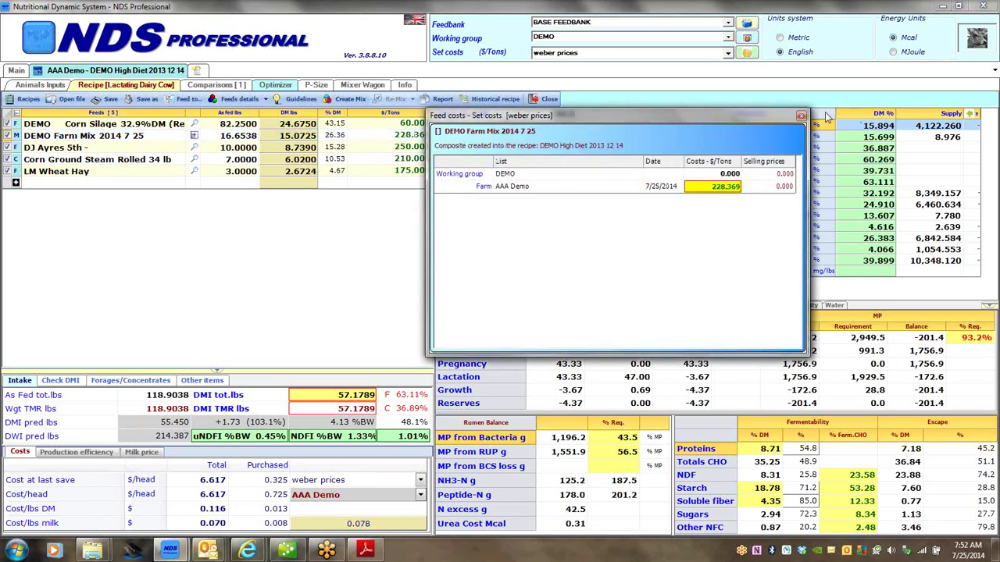
{"action": "left_click", "coordinate": [801, 115]}
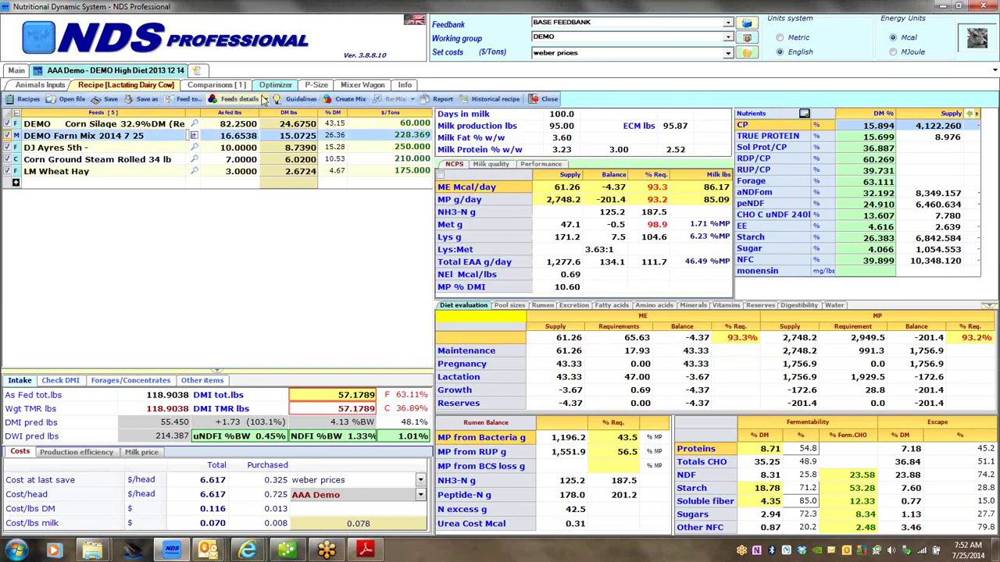
Step: Expand the ingredients of DEMO Farm Mix 2014 7 25 and set its batch size to 10000
{"action": "left_click", "coordinate": [194, 136]}
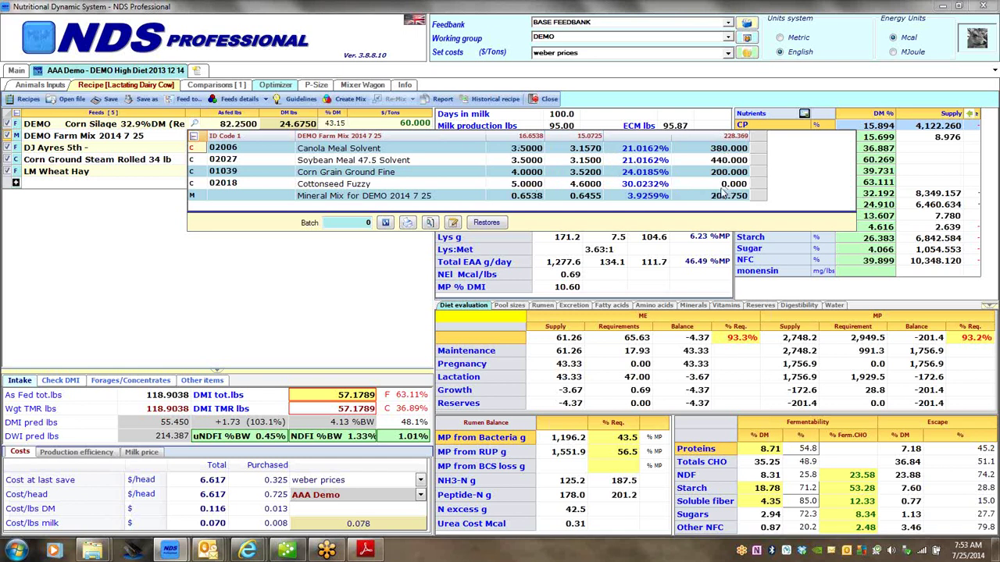
{"action": "left_click", "coordinate": [357, 223]}
{"action": "type", "text": "1000"}
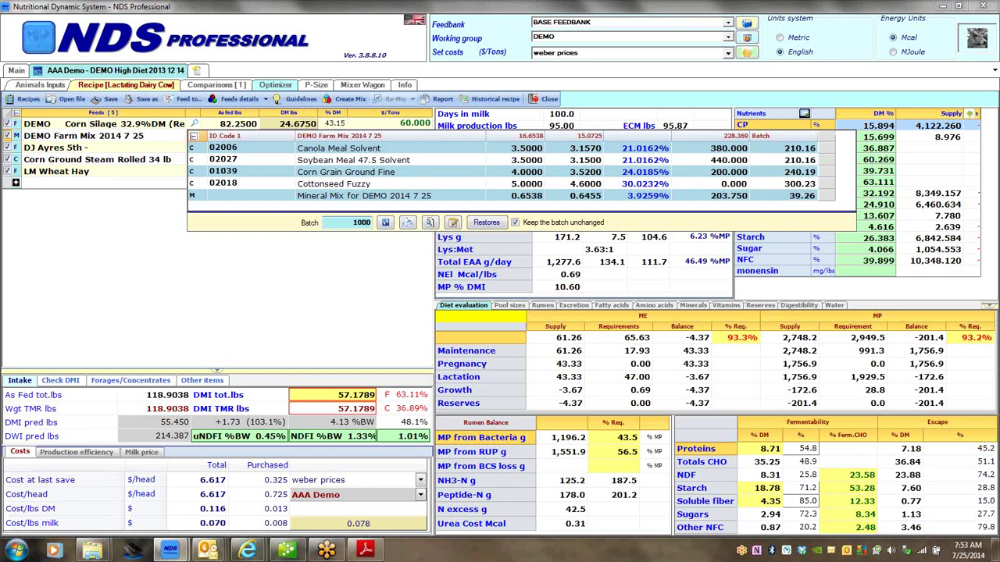
{"action": "type", "text": "0"}
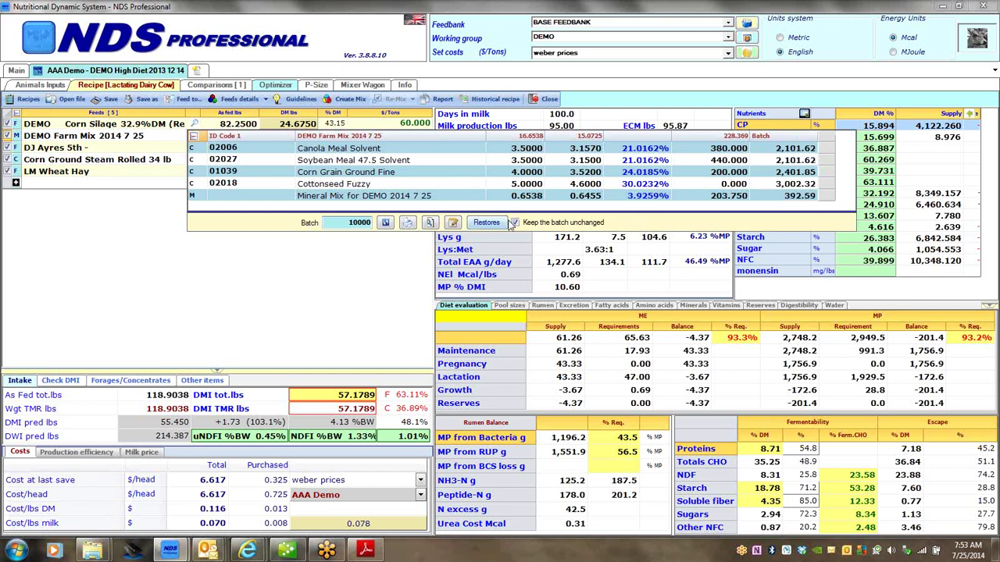
Step: Set the batch weight of Mineral Mix for DEMO 2014 7 25 to 390
{"action": "left_click", "coordinate": [797, 201]}
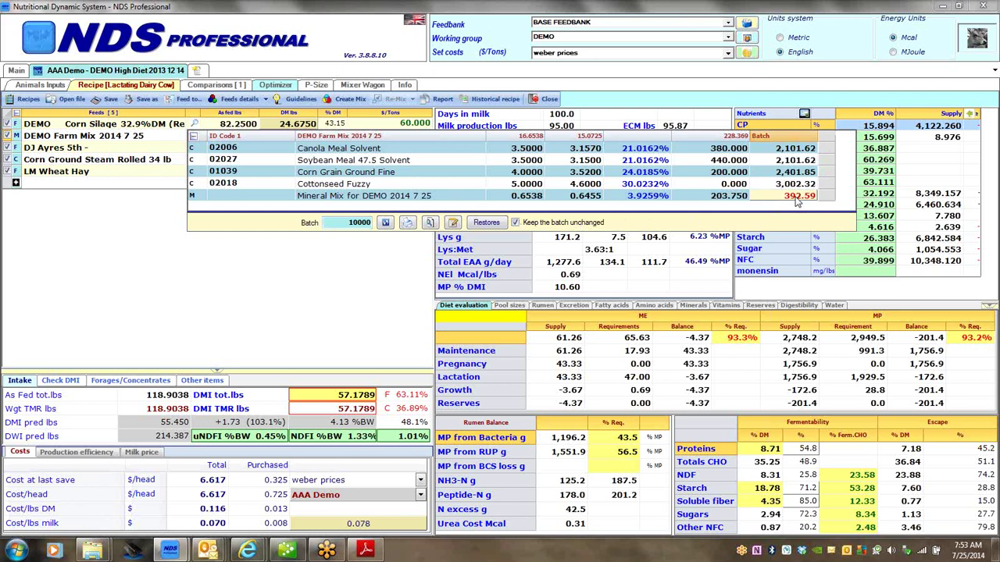
{"action": "type", "text": "390"}
{"action": "key", "text": "Return"}
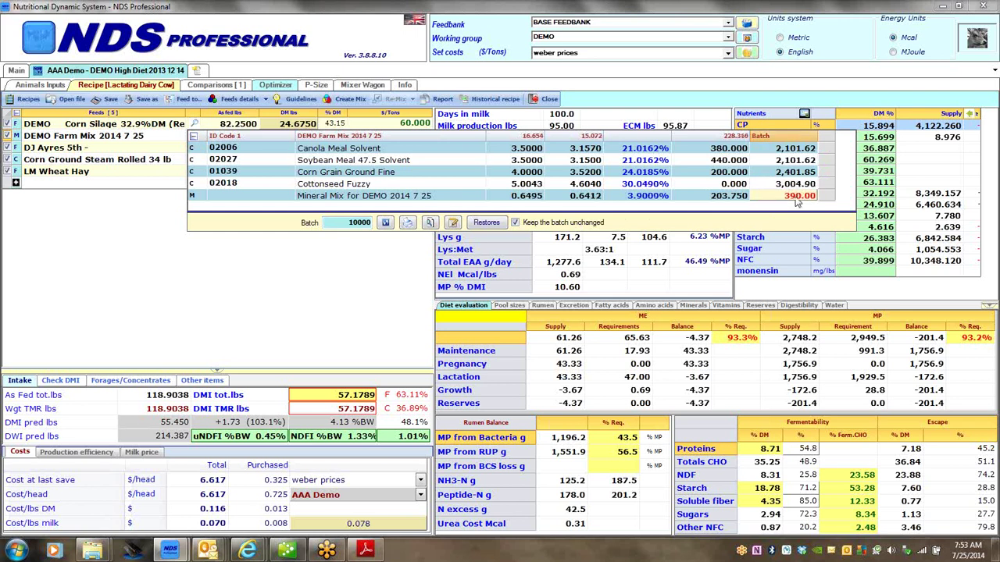
Step: Set the batch weights of Canola Meal Solvent and Soybean Meal 47.5 Solvent to 2100 each
{"action": "key", "text": "Up"}
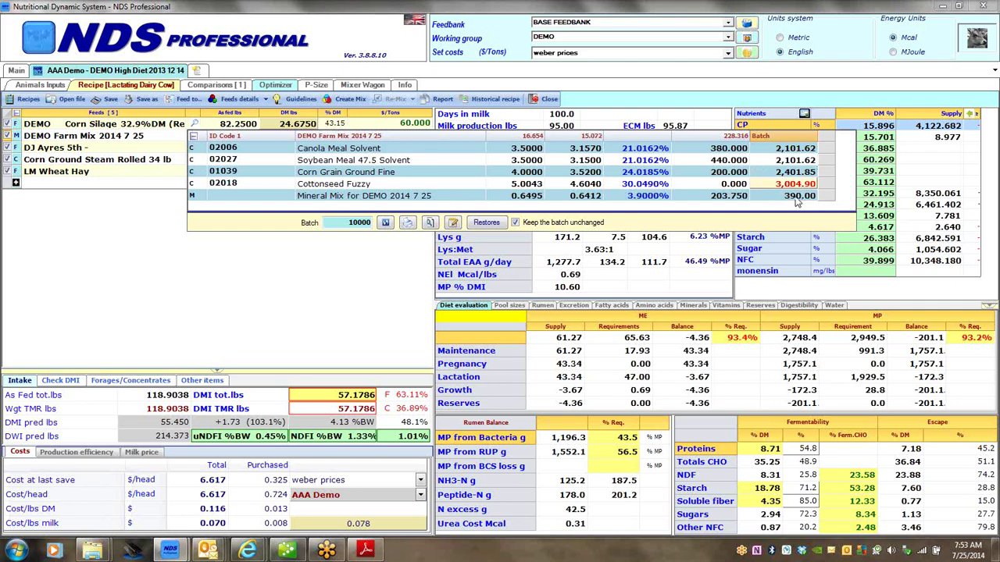
{"action": "key", "text": "Up"}
{"action": "key", "text": "Up"}
{"action": "key", "text": "Up"}
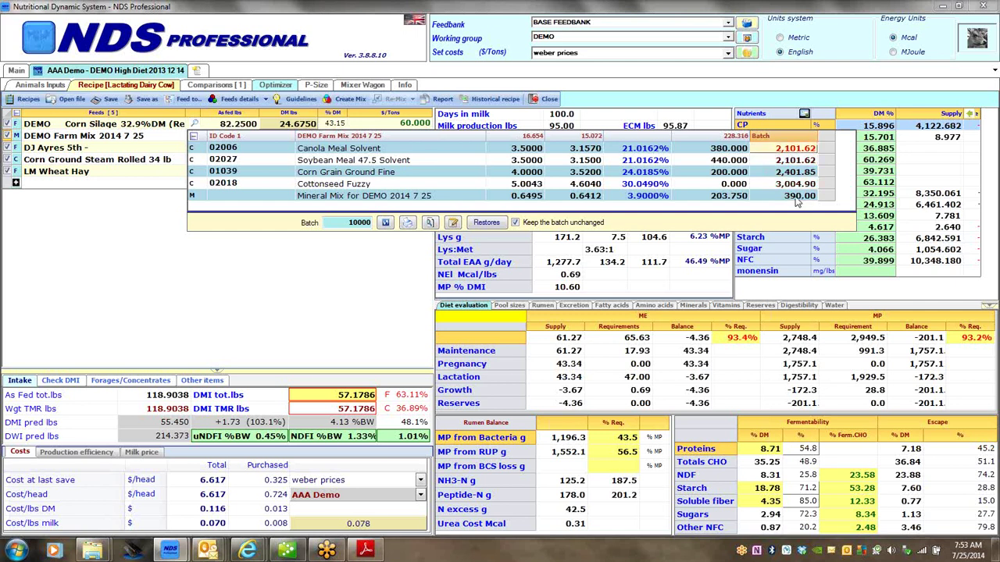
{"action": "type", "text": "2100"}
{"action": "key", "text": "Return"}
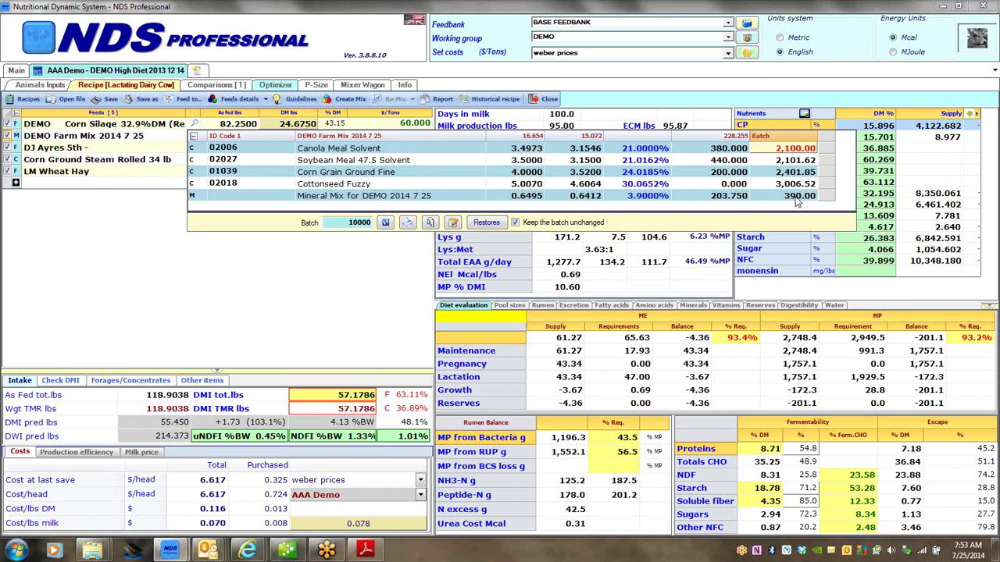
{"action": "key", "text": "Down"}
{"action": "type", "text": "2100"}
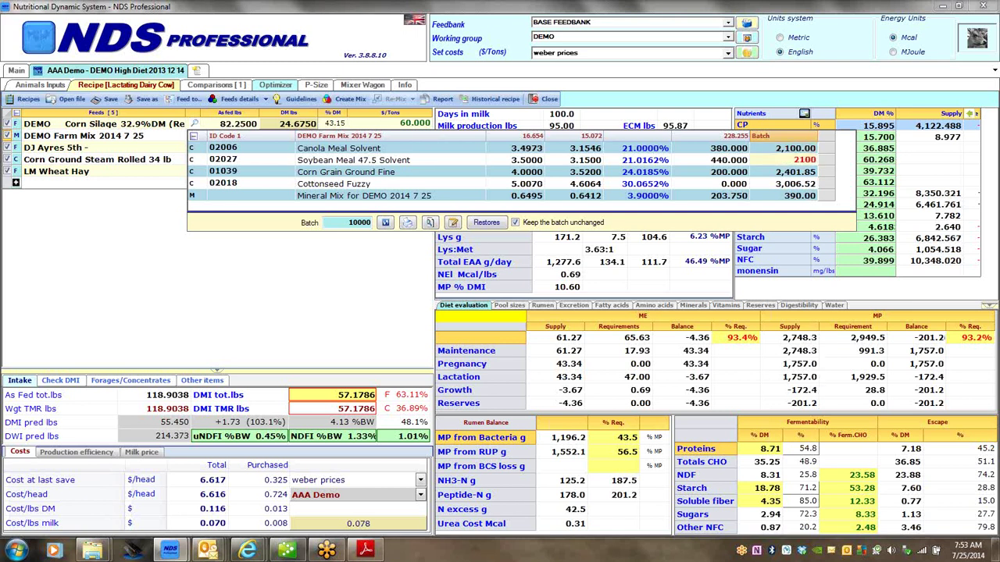
{"action": "key", "text": "Return"}
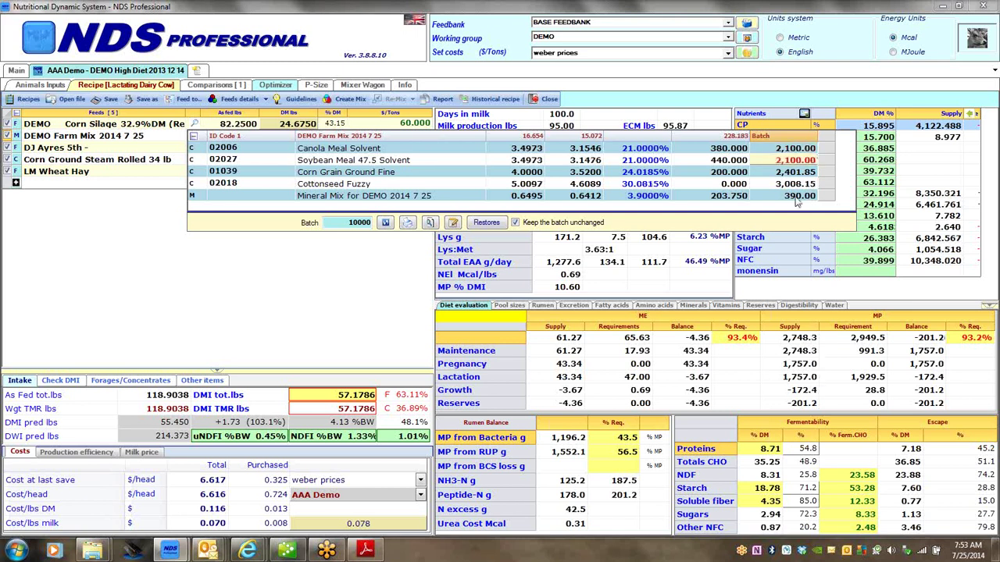
Step: Set the batch weight of Corn Grain Ground Fine to 2400 and display the farm mix's composite report
{"action": "key", "text": "Down"}
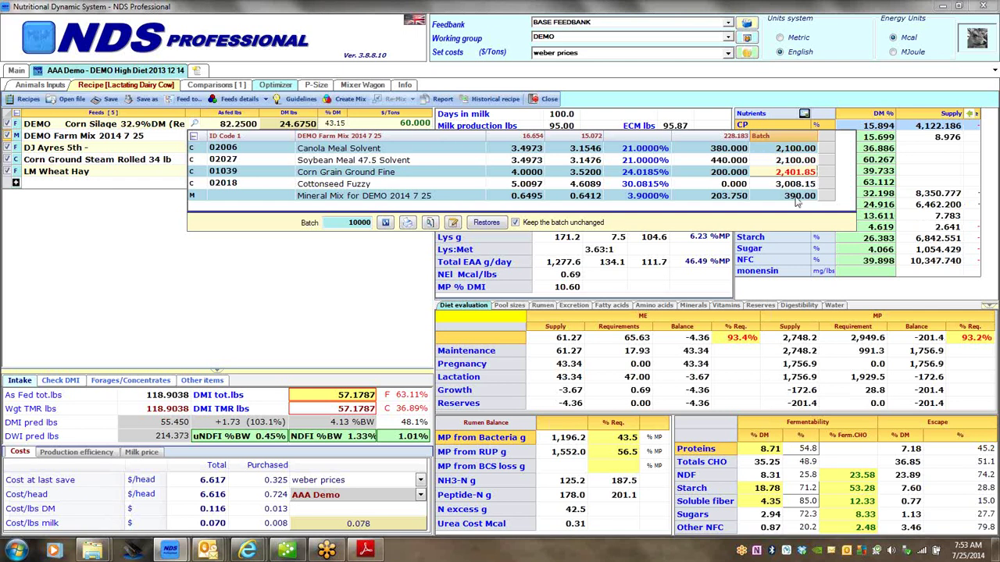
{"action": "type", "text": "2400"}
{"action": "key", "text": "Return"}
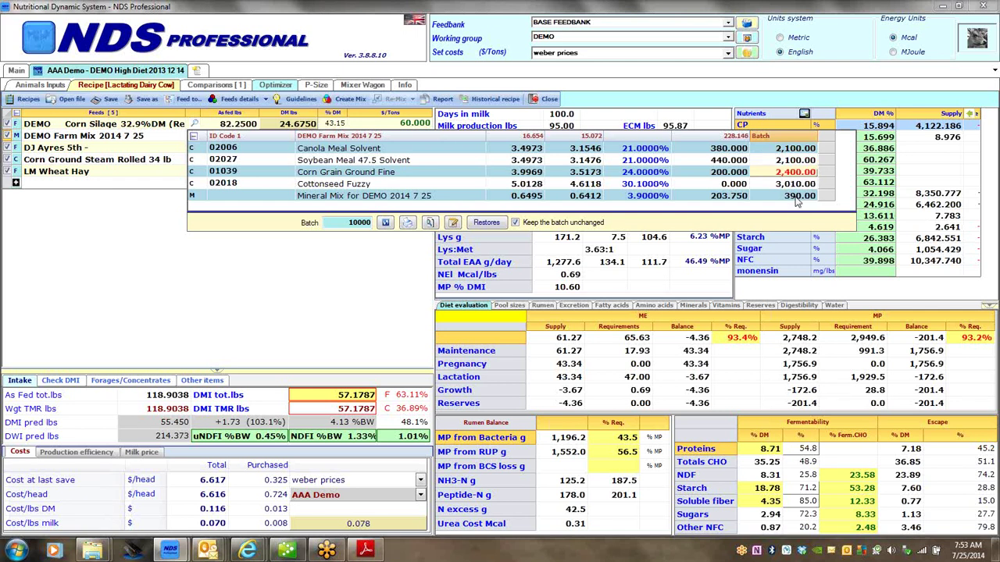
{"action": "key", "text": "Down"}
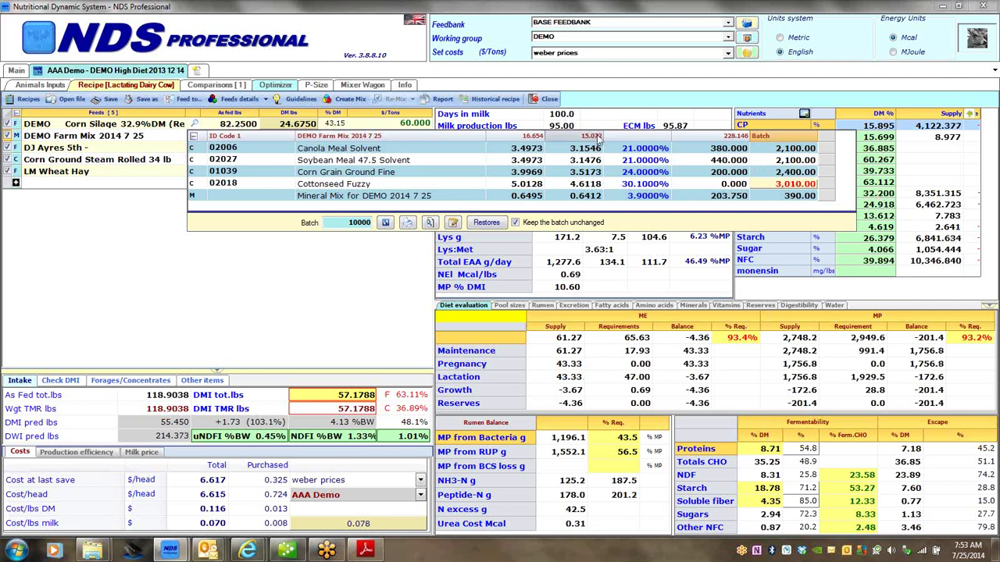
{"action": "left_click", "coordinate": [408, 224]}
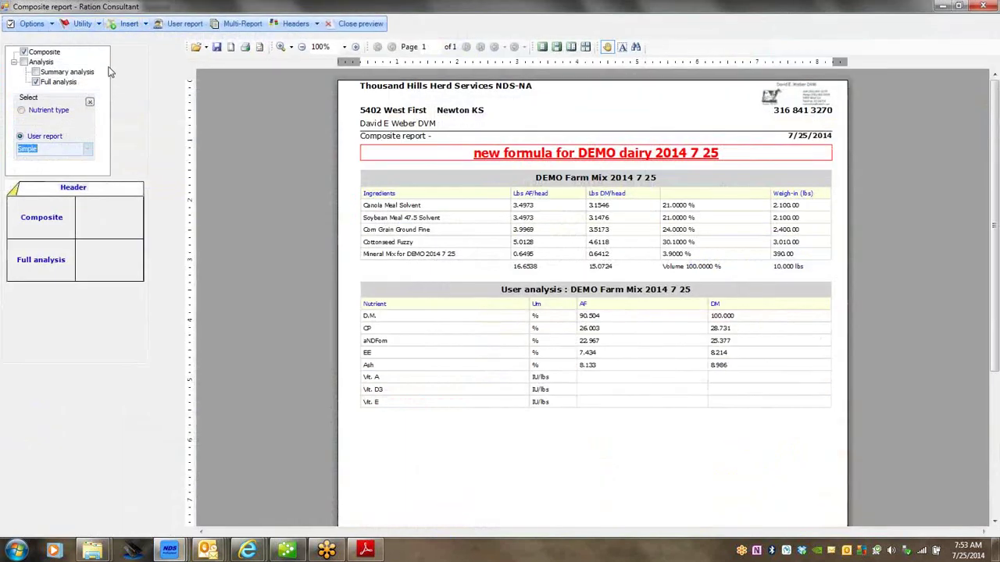
{"action": "right_click", "coordinate": [78, 190]}
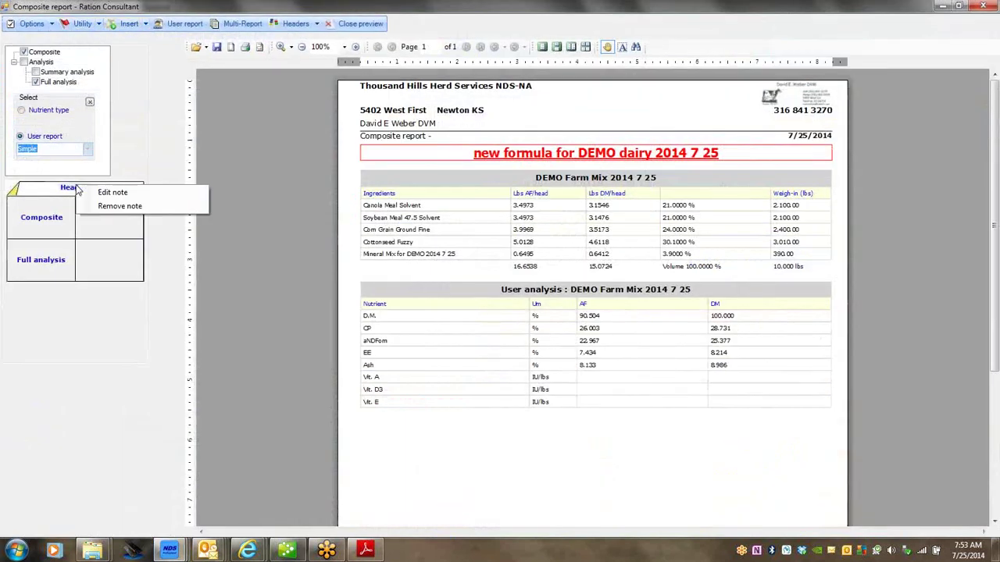
{"action": "left_click", "coordinate": [118, 194]}
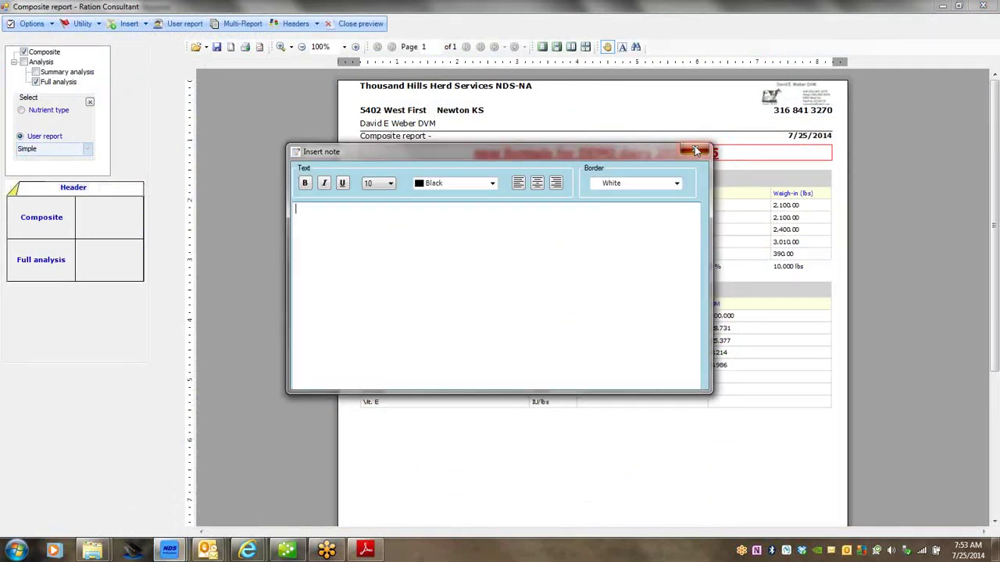
{"action": "left_click", "coordinate": [187, 182]}
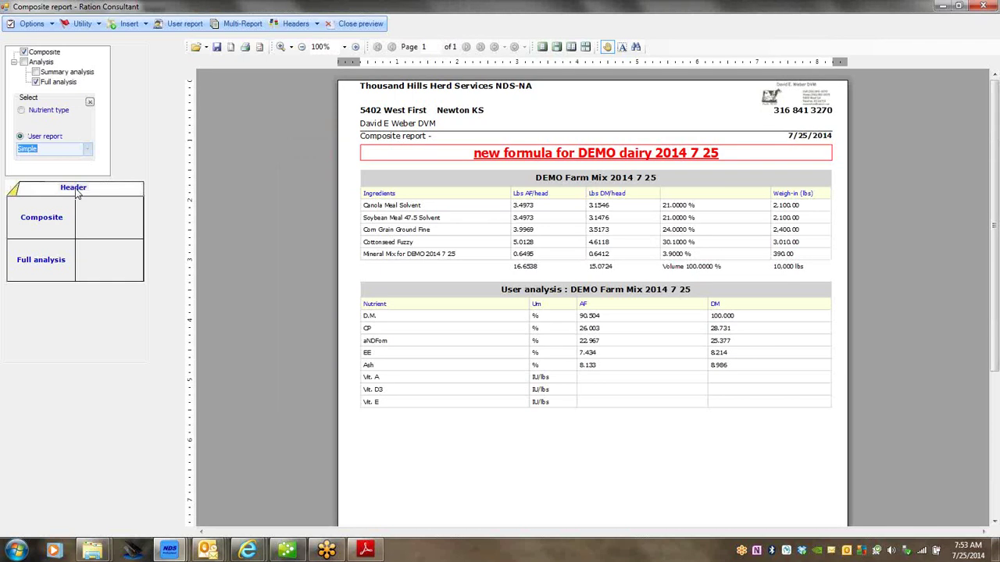
Step: Remove the report's existing header note and insert a new one reading "farm mixppkajgiada"
{"action": "right_click", "coordinate": [78, 192]}
{"action": "left_click", "coordinate": [115, 210]}
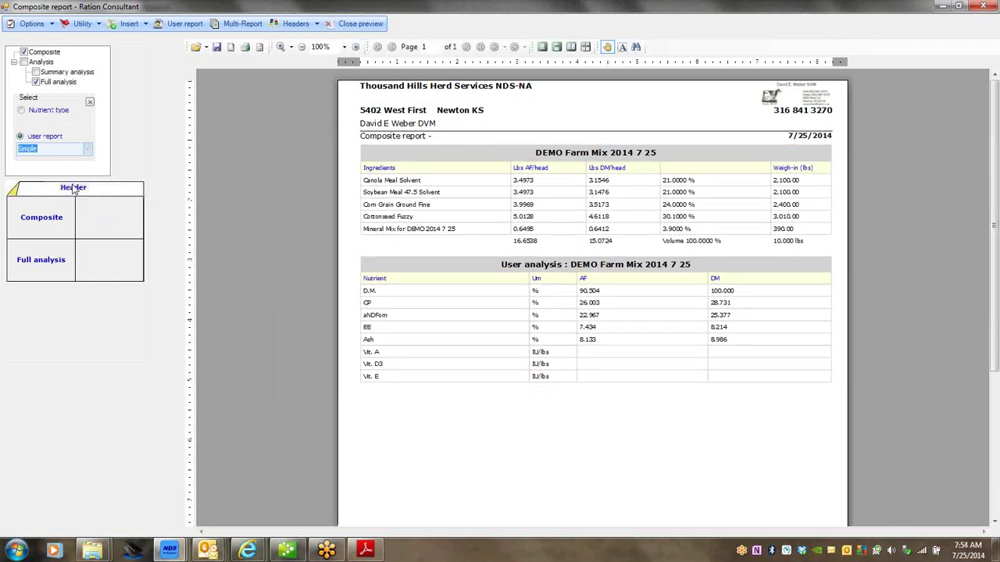
{"action": "right_click", "coordinate": [74, 187]}
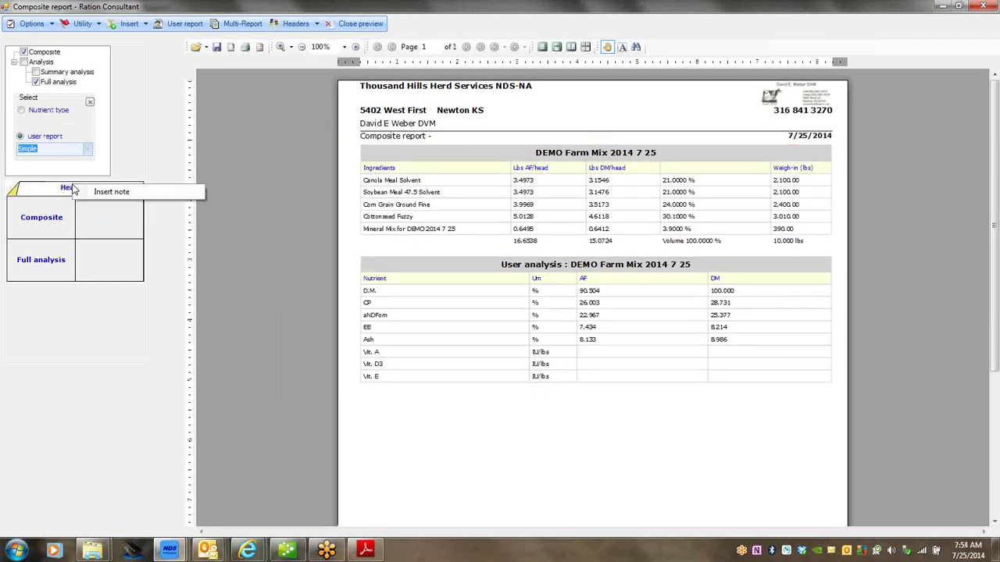
{"action": "left_click", "coordinate": [103, 194]}
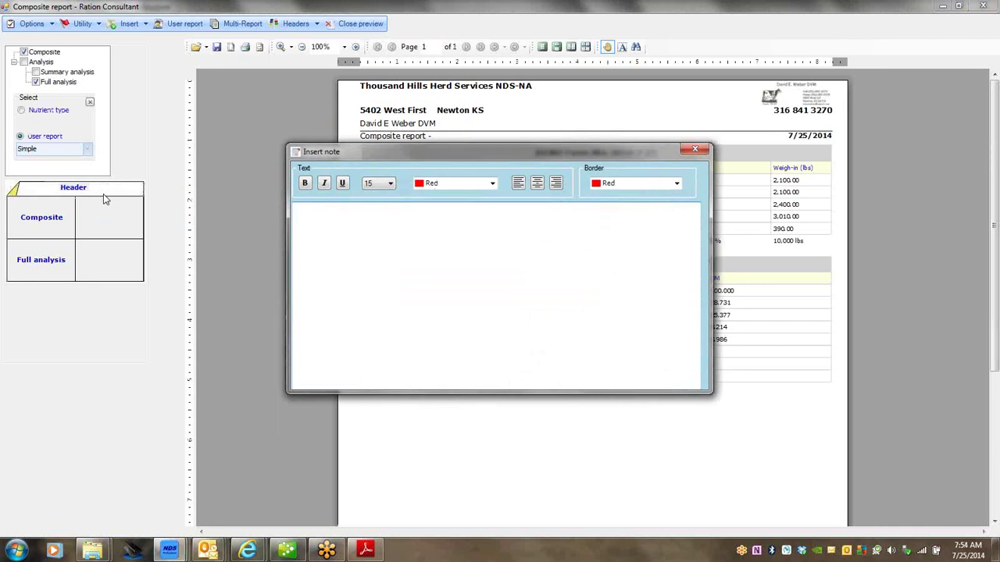
{"action": "type", "text": "farm mixppkajgiada"}
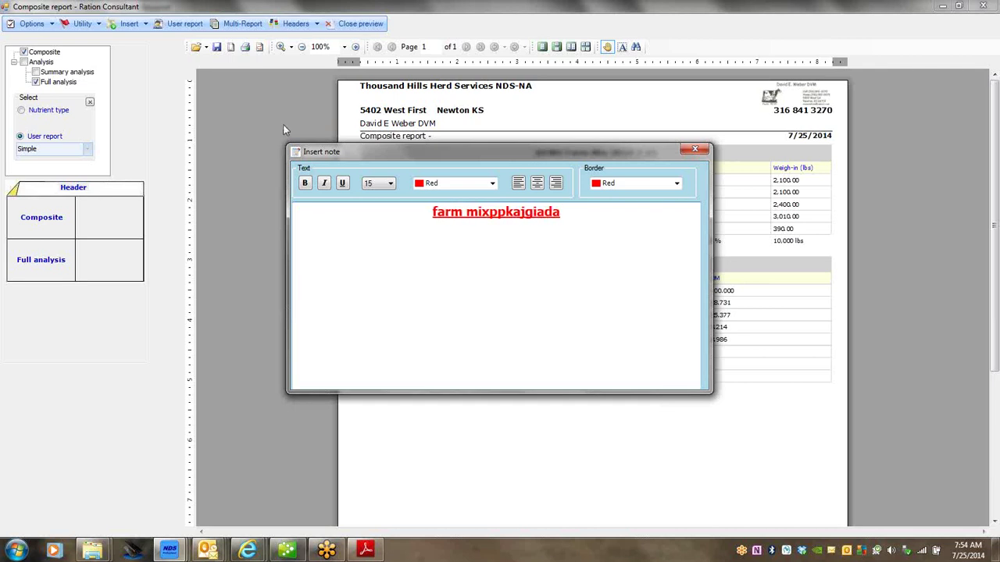
{"action": "left_click", "coordinate": [695, 150]}
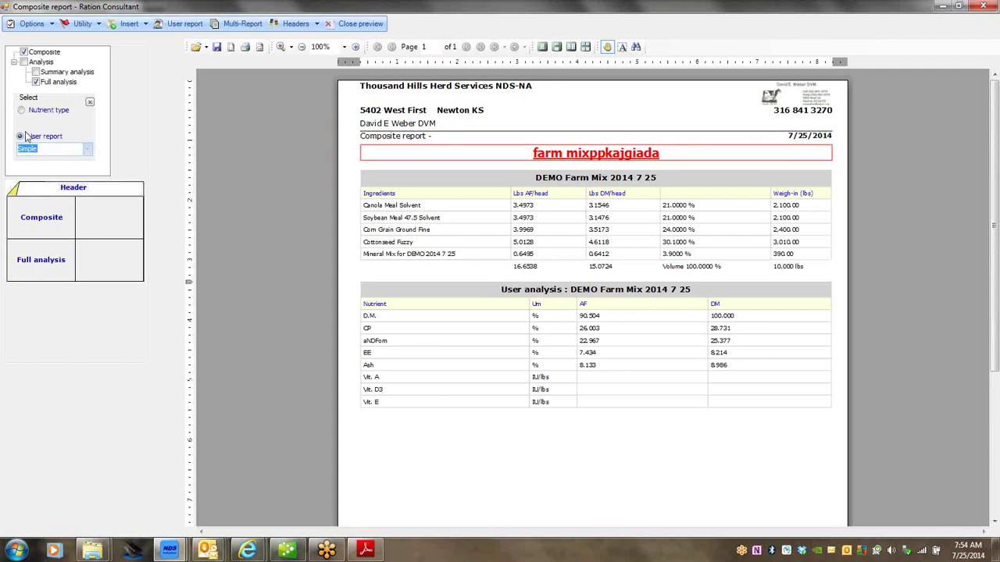
Step: Remove the full analysis from the farm mix report and show the Progressive column in its composite table
{"action": "left_click", "coordinate": [36, 83]}
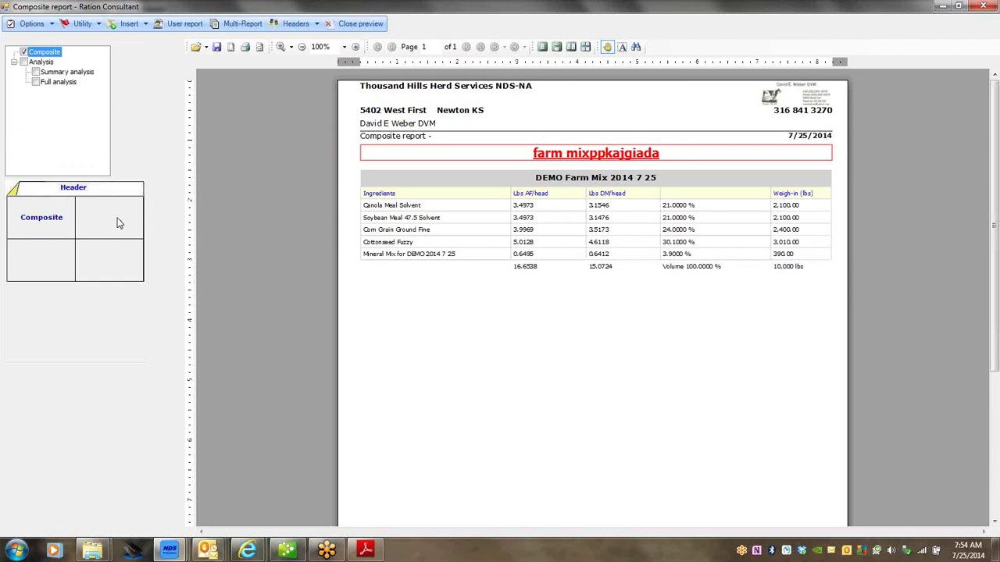
{"action": "right_click", "coordinate": [43, 223]}
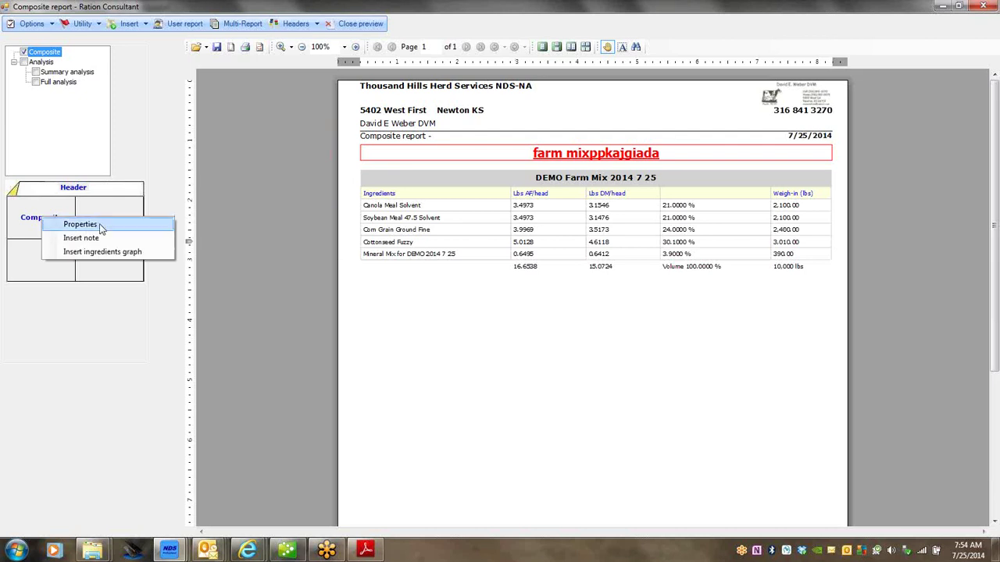
{"action": "left_click", "coordinate": [80, 224]}
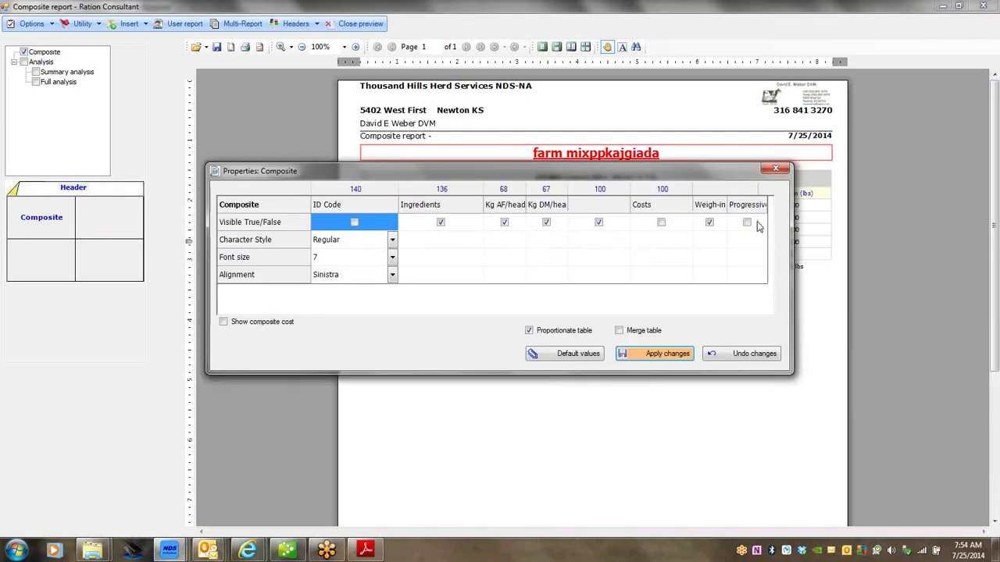
{"action": "left_click", "coordinate": [749, 225]}
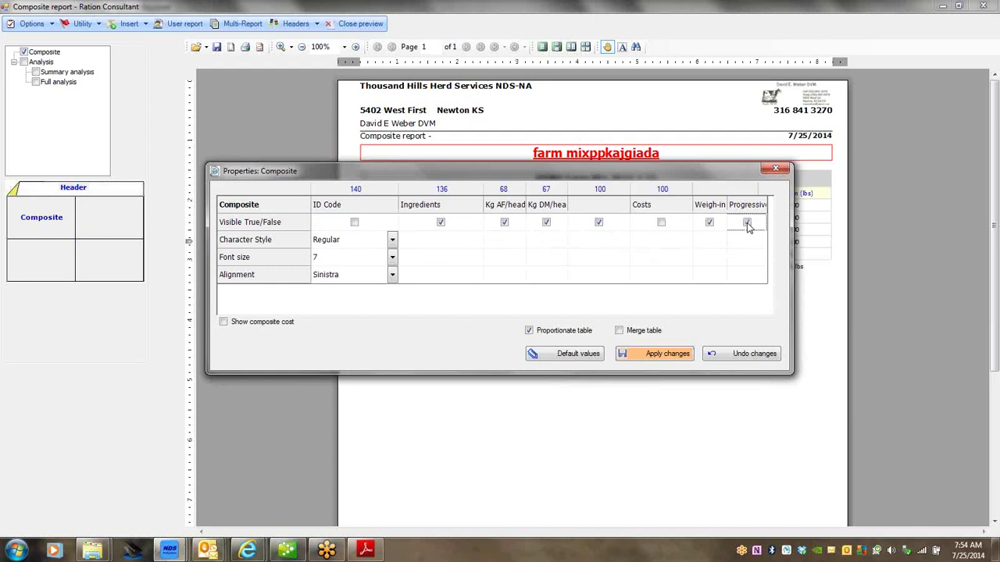
{"action": "left_click", "coordinate": [747, 224]}
{"action": "left_click", "coordinate": [660, 356]}
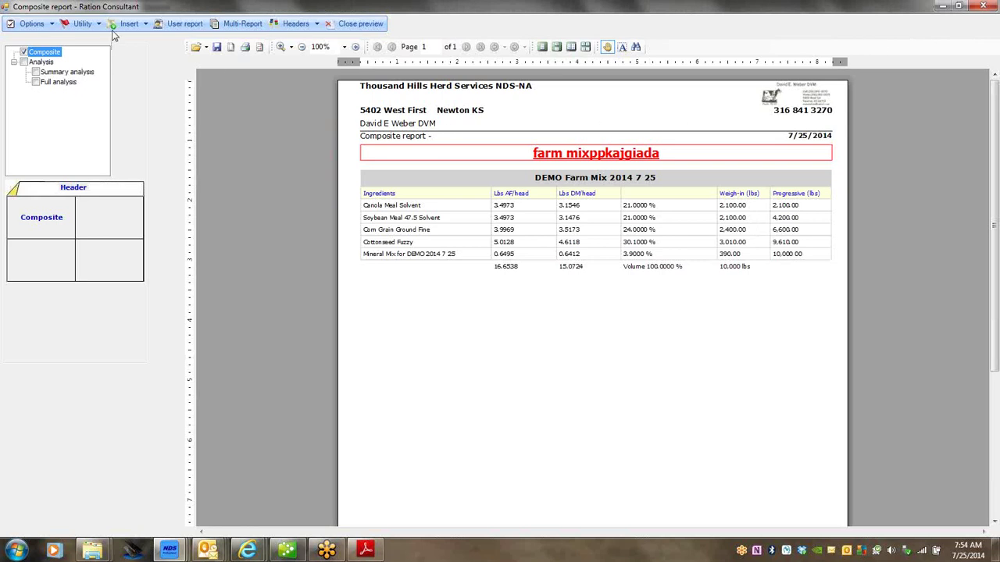
{"action": "left_click", "coordinate": [986, 7]}
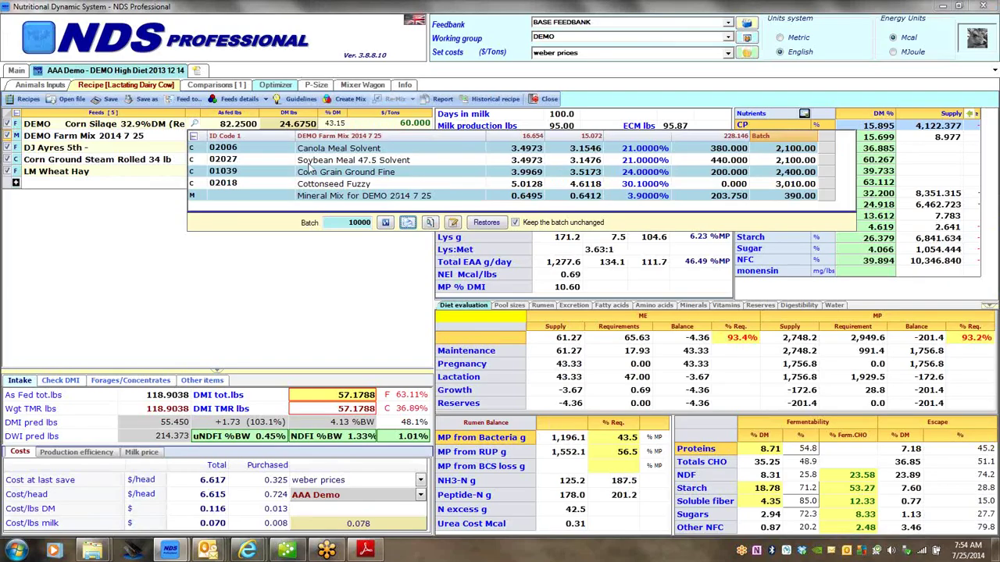
Step: Explode DEMO Farm Mix 2014 7 25 into its feeds, including the nested Mineral Mix for DEMO 2014 7 25
{"action": "left_click", "coordinate": [193, 138]}
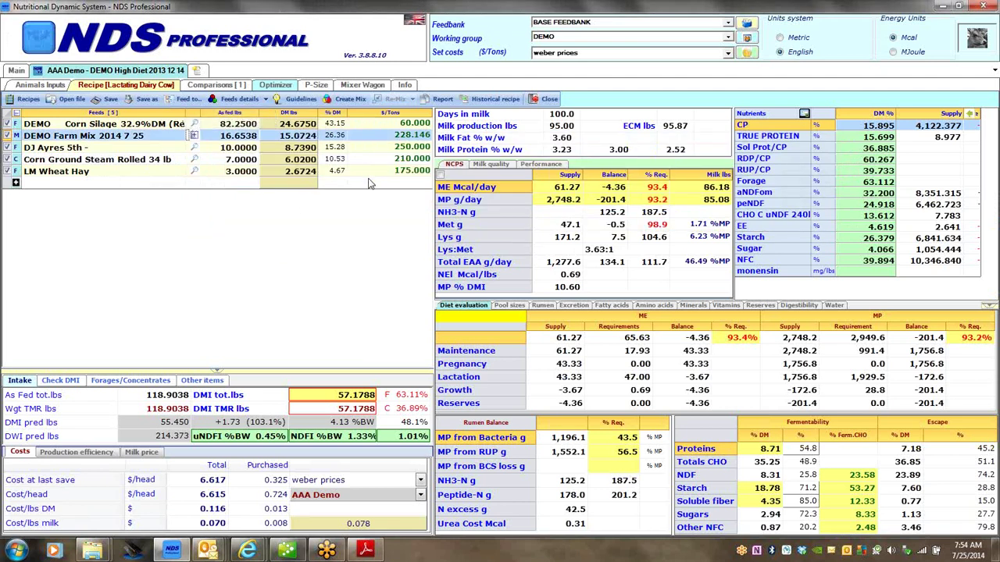
{"action": "left_click", "coordinate": [195, 137]}
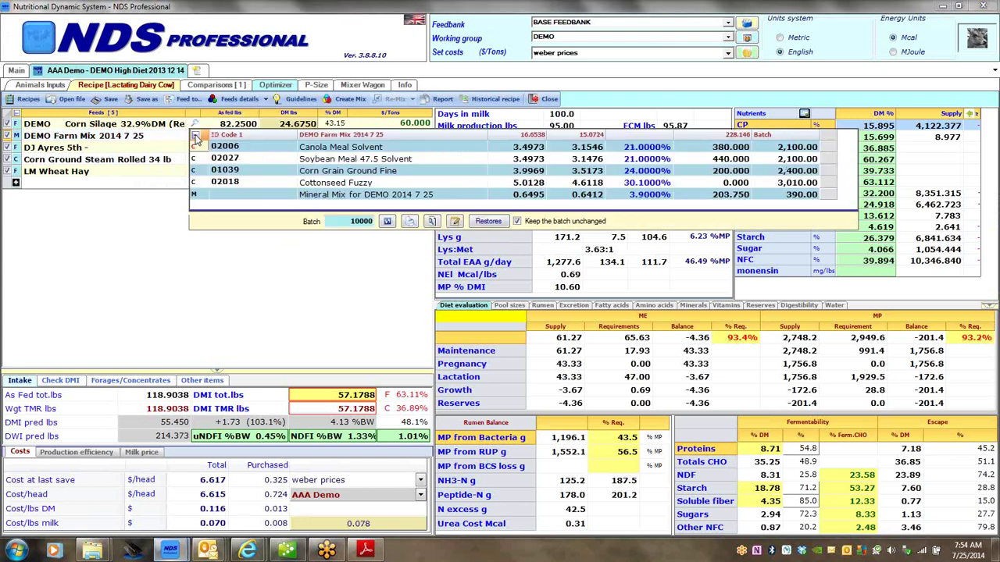
{"action": "left_click", "coordinate": [387, 222]}
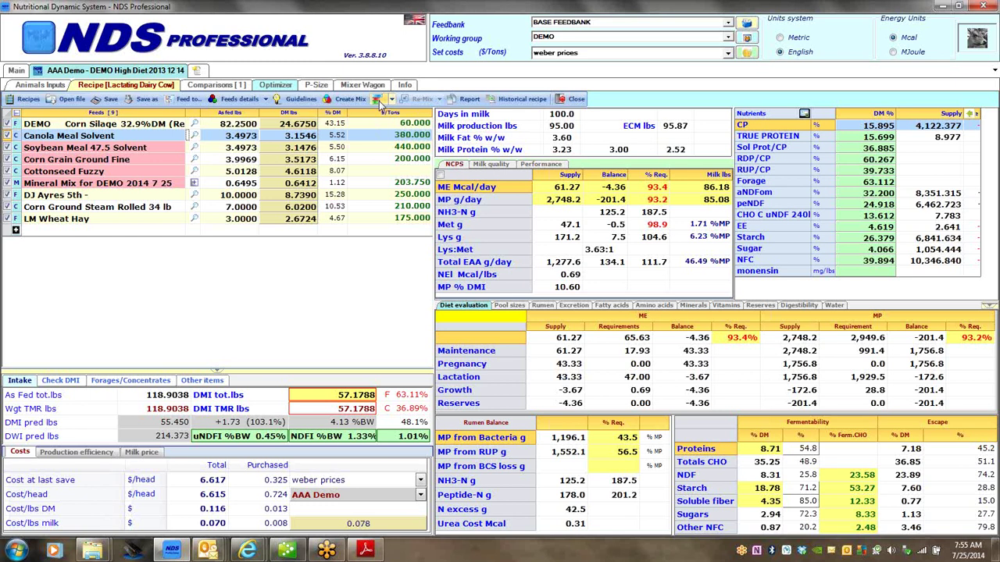
{"action": "left_click", "coordinate": [195, 184]}
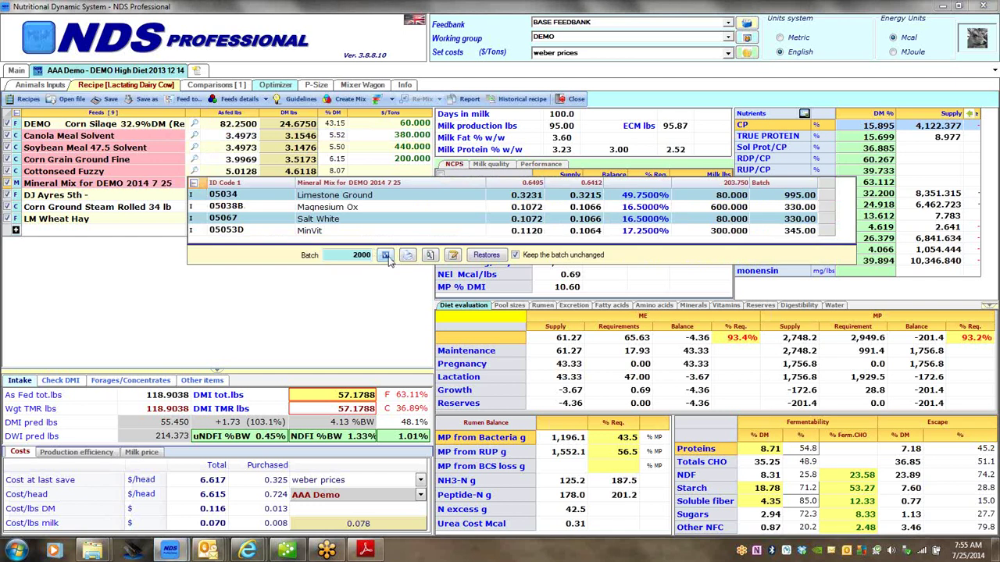
{"action": "left_click", "coordinate": [385, 255]}
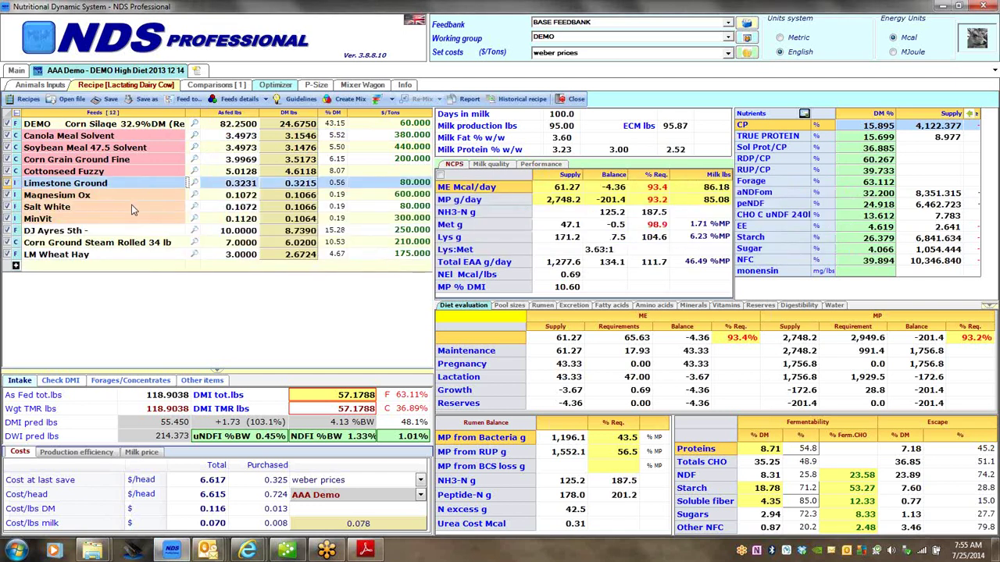
Step: Re-mix the exploded feeds into Mineral Mix for DEMO 2014 7 25 and into DEMO Farm Mix 2014 7 25
{"action": "left_click", "coordinate": [392, 101]}
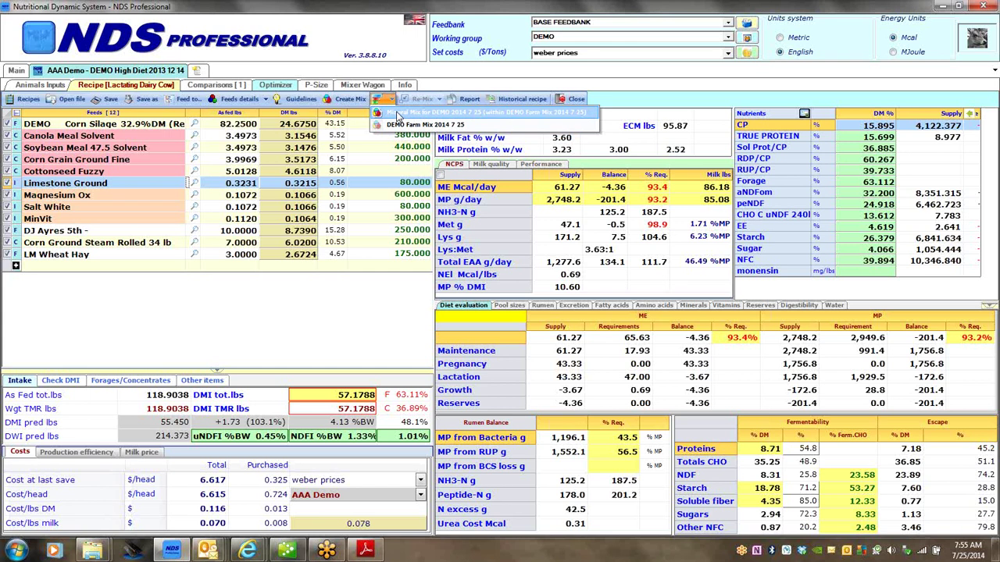
{"action": "left_click", "coordinate": [398, 115]}
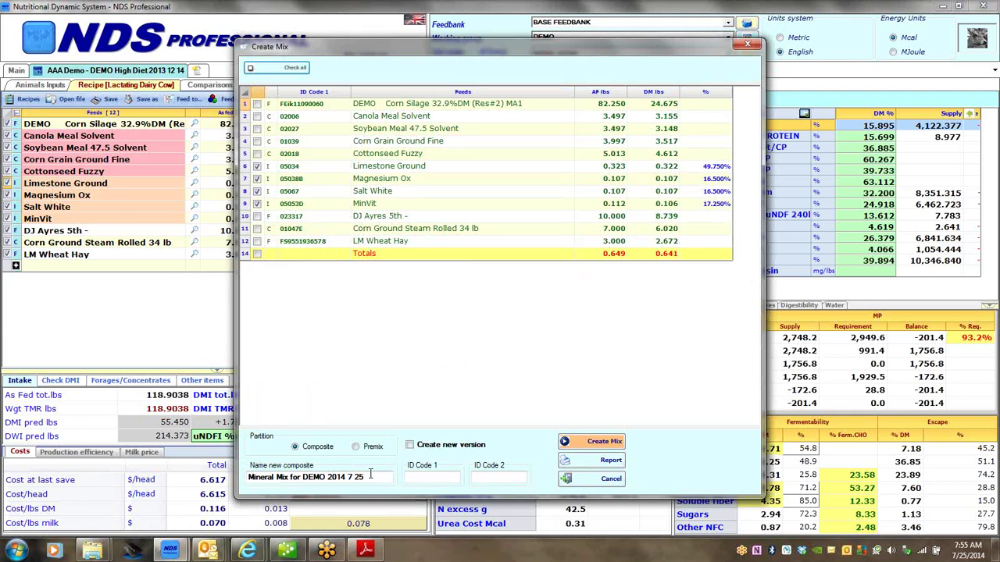
{"action": "left_click", "coordinate": [593, 443]}
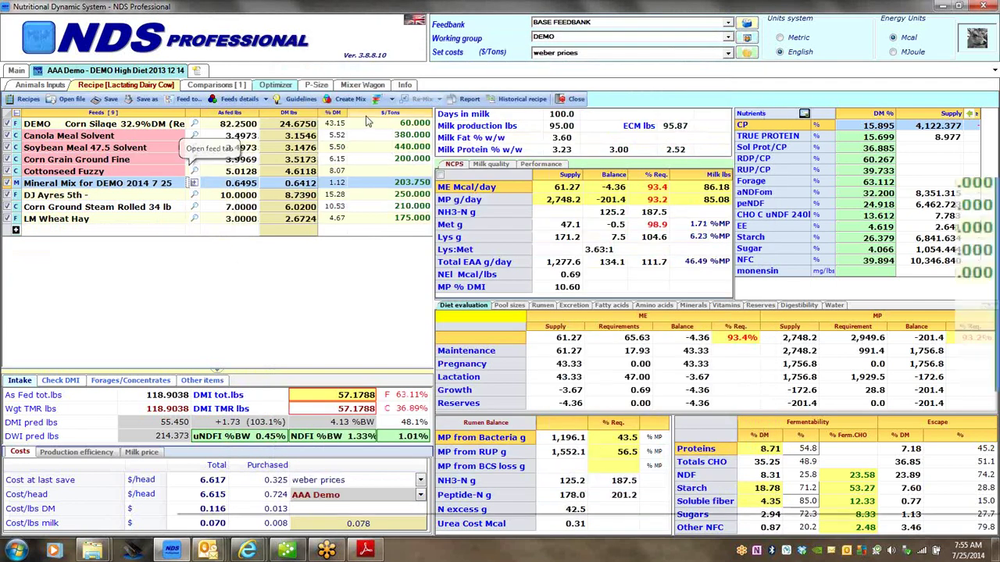
{"action": "left_click", "coordinate": [345, 106]}
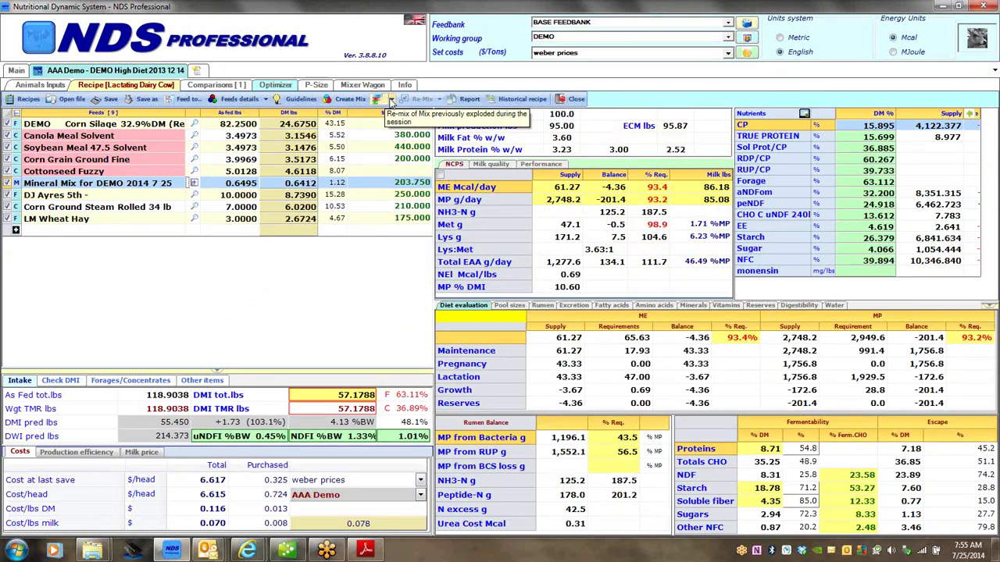
{"action": "left_click", "coordinate": [391, 102]}
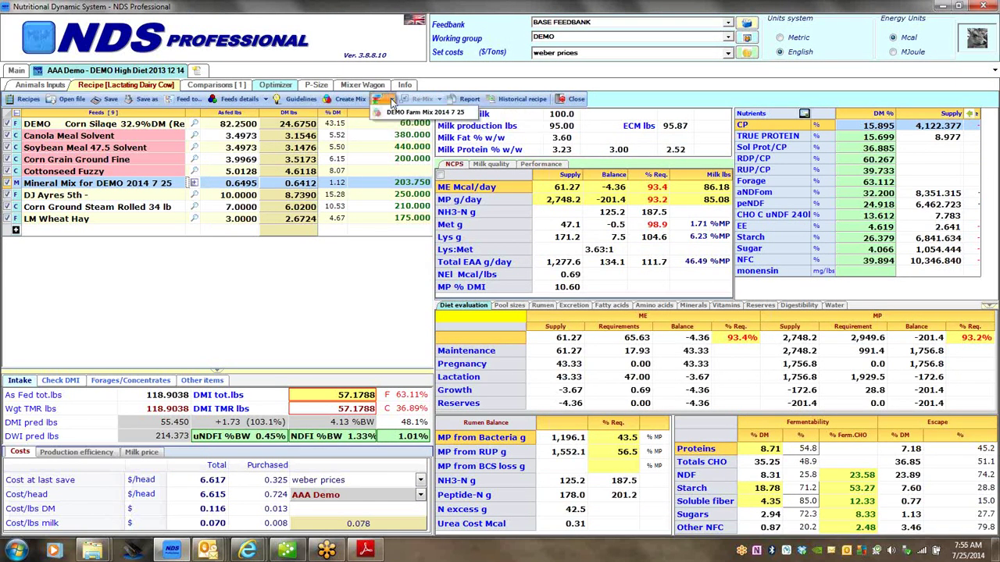
{"action": "left_click", "coordinate": [403, 114]}
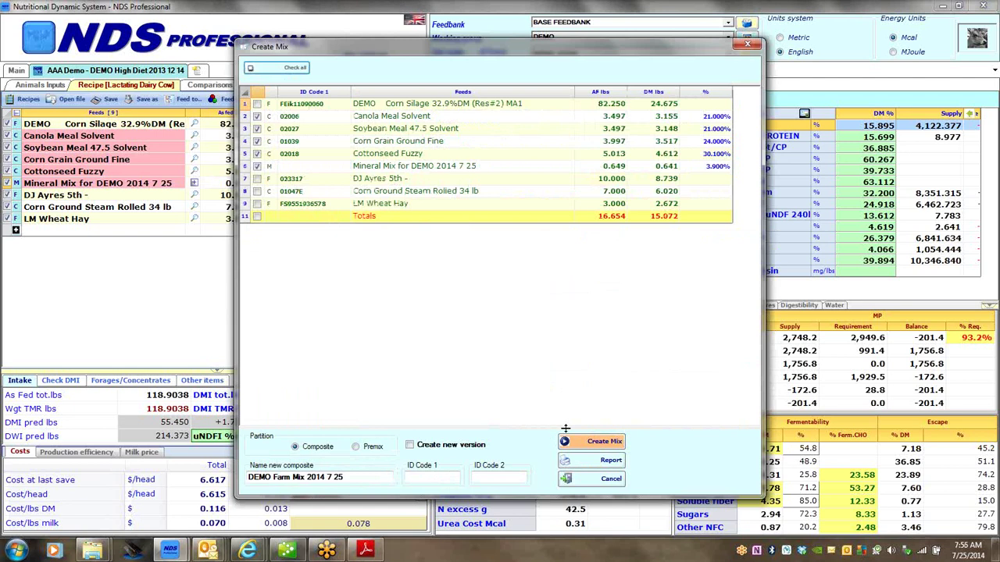
{"action": "left_click", "coordinate": [584, 444]}
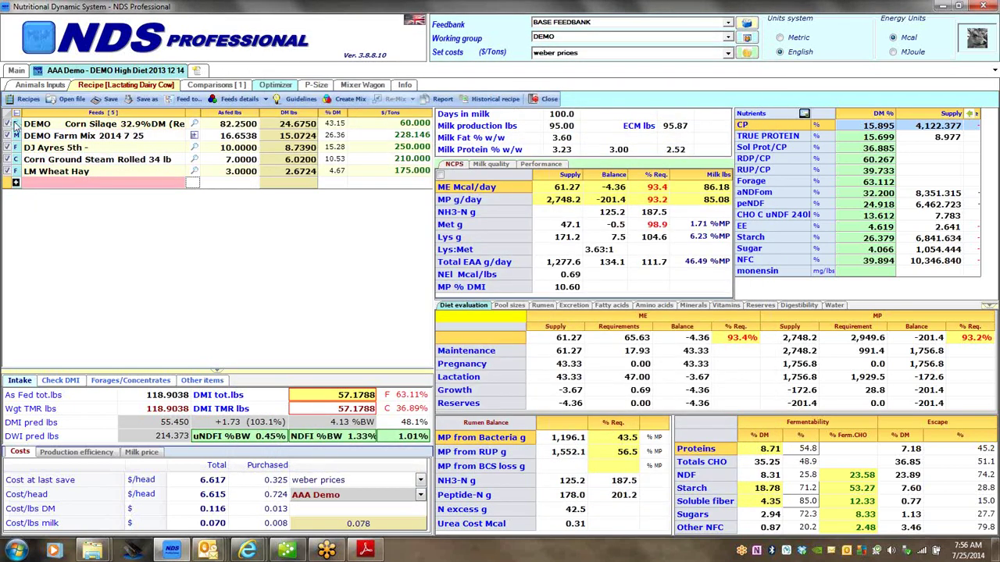
Step: Disable the zoom option in the program's layout settings
{"action": "left_click", "coordinate": [15, 71]}
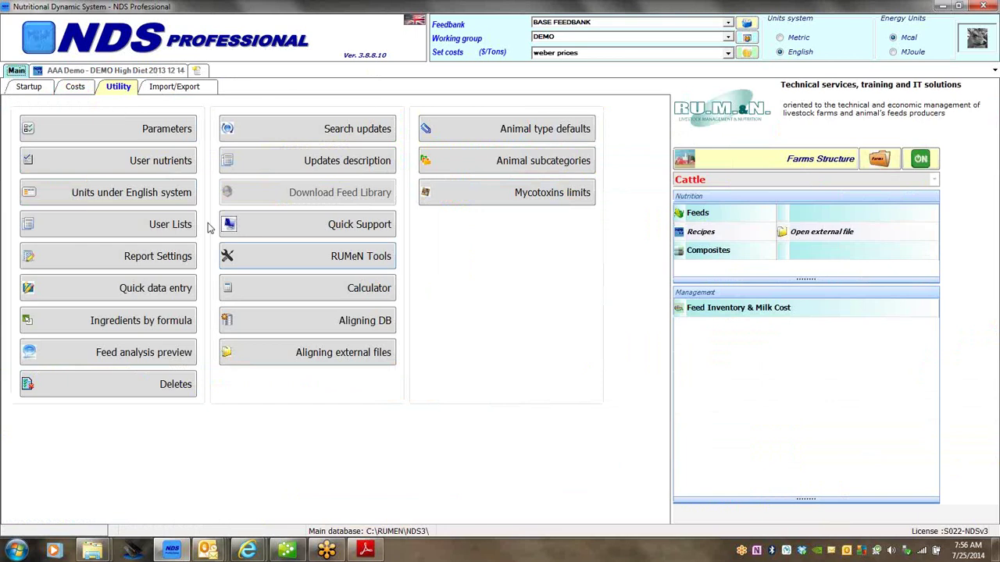
{"action": "left_click", "coordinate": [29, 87]}
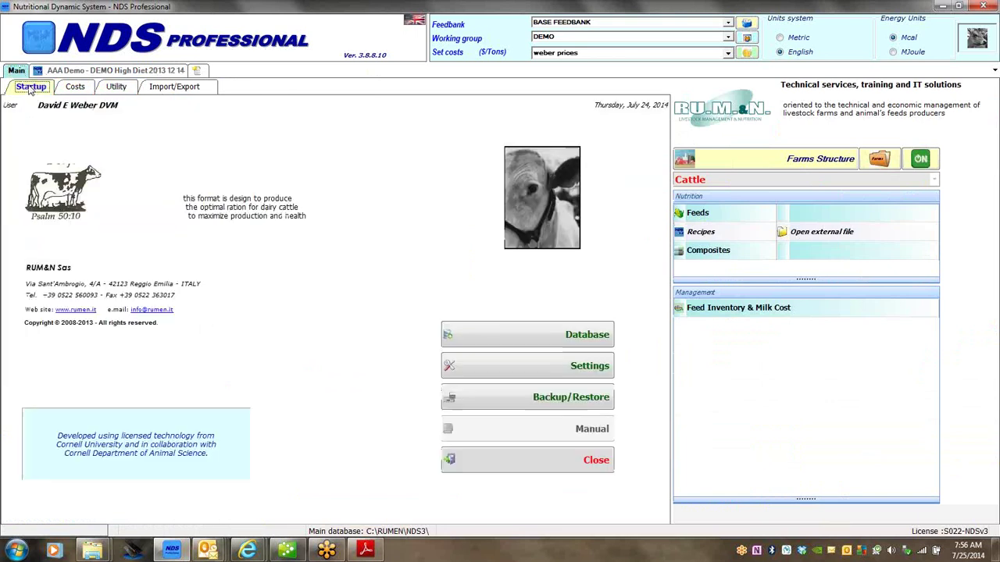
{"action": "left_click", "coordinate": [551, 366]}
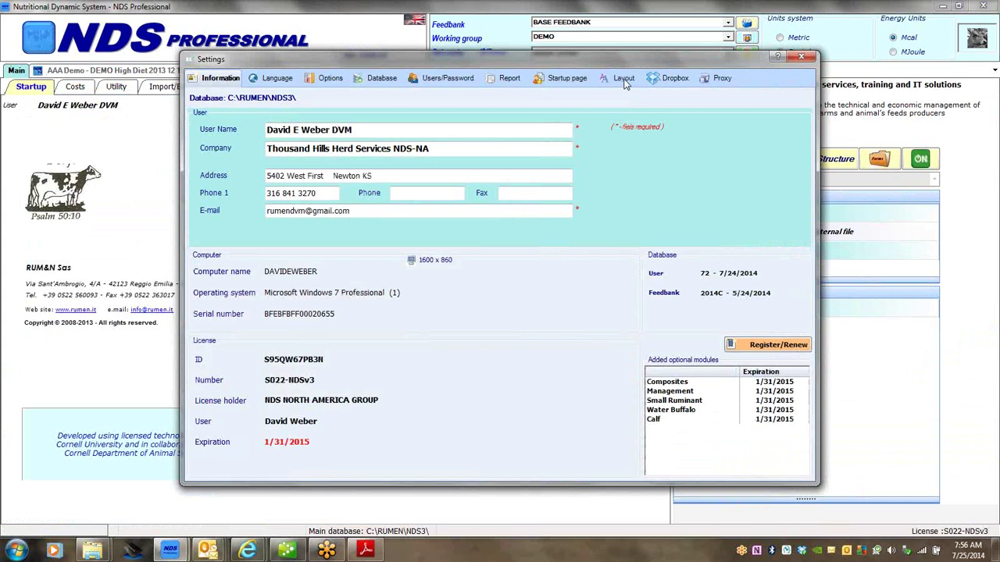
{"action": "left_click", "coordinate": [624, 81]}
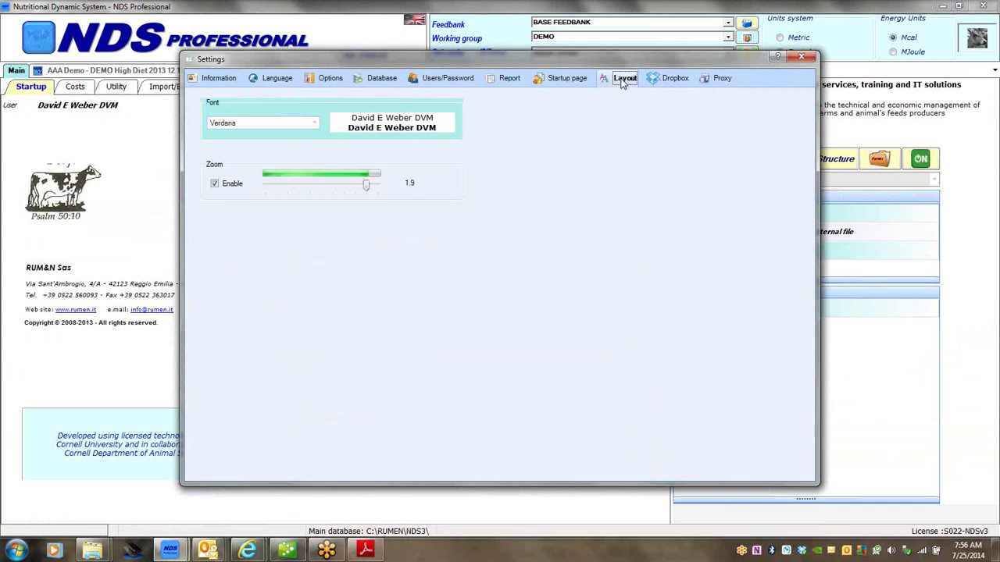
{"action": "left_click", "coordinate": [215, 185]}
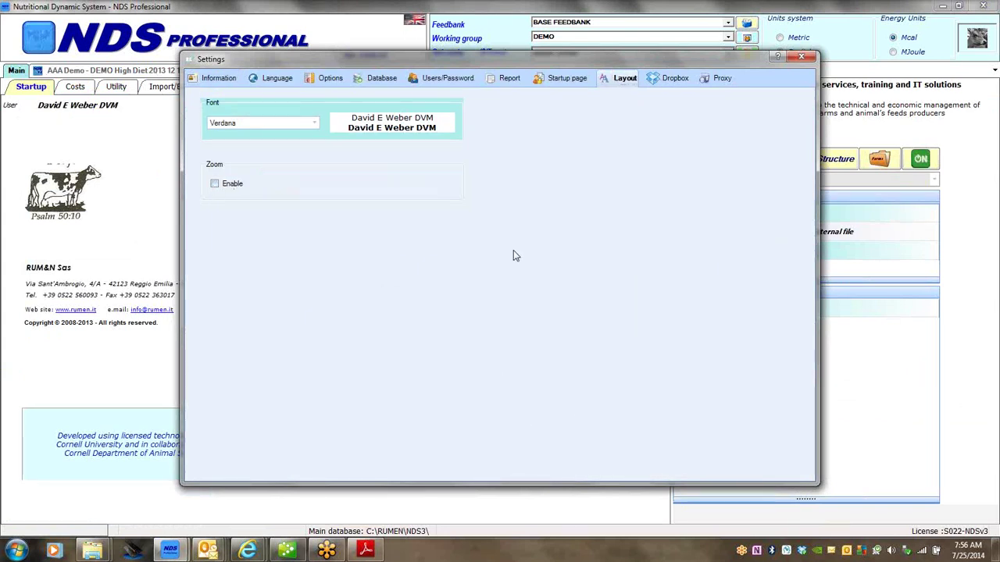
{"action": "left_click", "coordinate": [801, 57]}
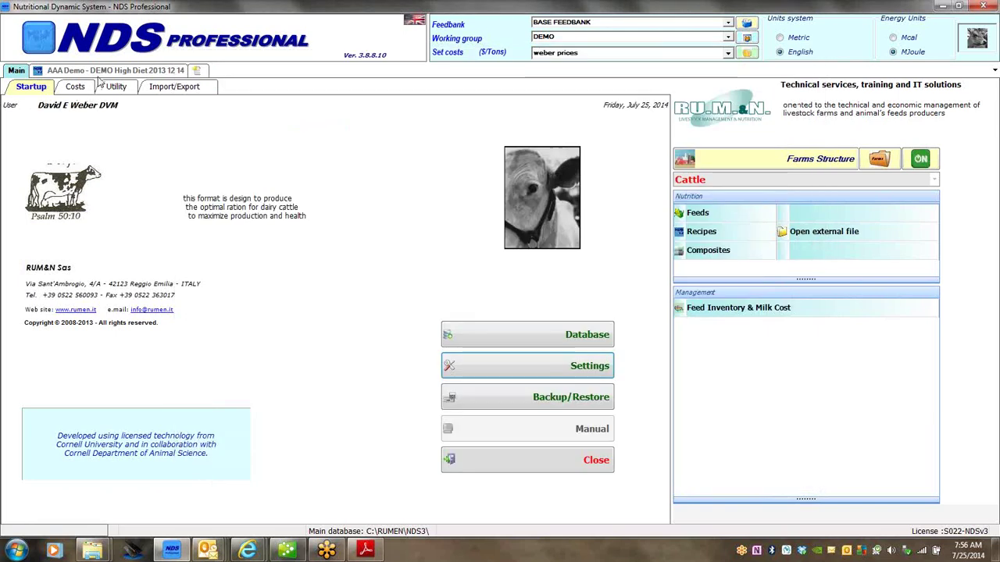
Step: Set up the recipe's mixer wagon sheet by head for 200 animals, with an increment of 3 and 12 increments
{"action": "left_click", "coordinate": [110, 71]}
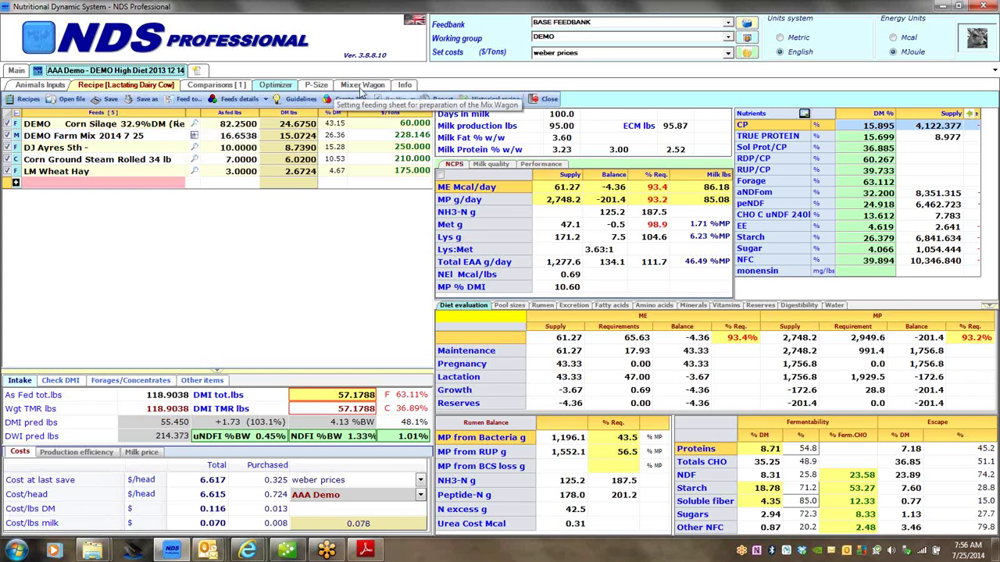
{"action": "left_click", "coordinate": [361, 86]}
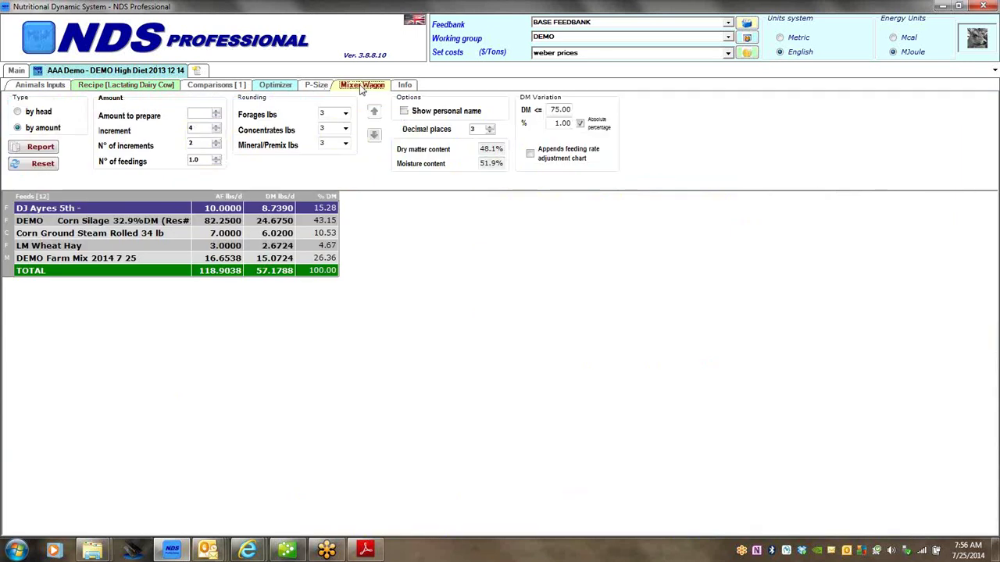
{"action": "left_click", "coordinate": [18, 112]}
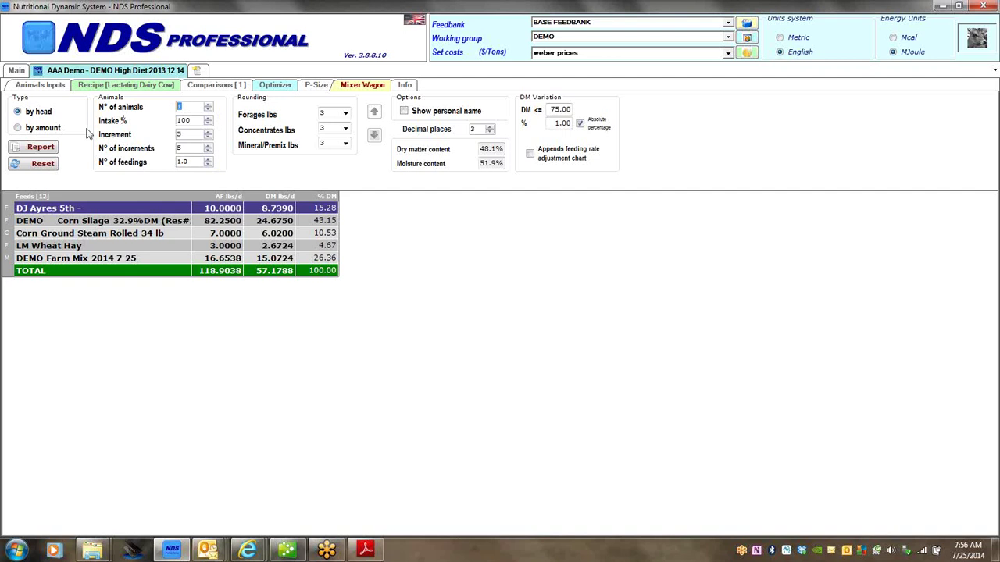
{"action": "type", "text": "200"}
{"action": "left_click", "coordinate": [190, 135]}
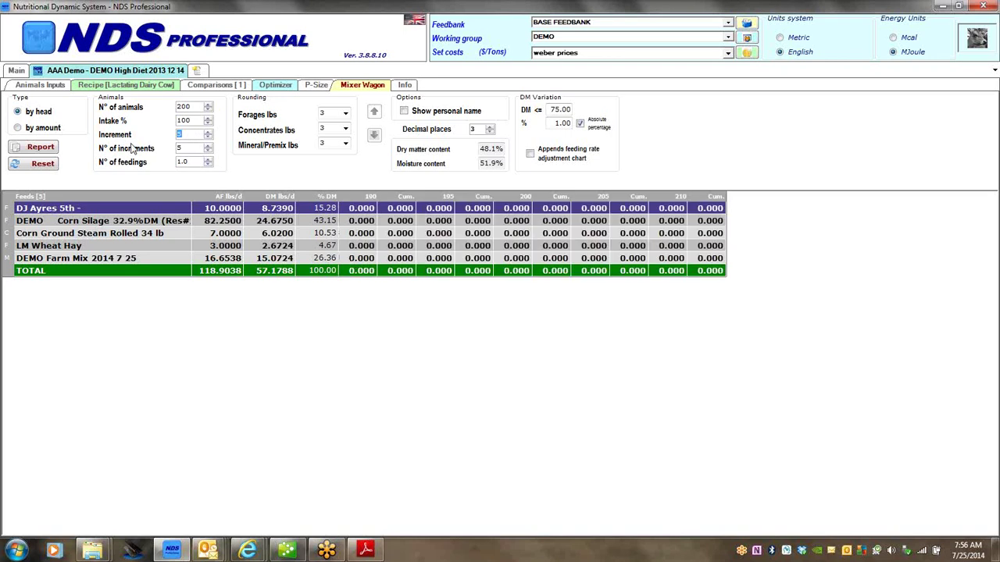
{"action": "type", "text": "3"}
{"action": "left_click", "coordinate": [186, 149]}
{"action": "type", "text": "12"}
{"action": "left_click", "coordinate": [196, 161]}
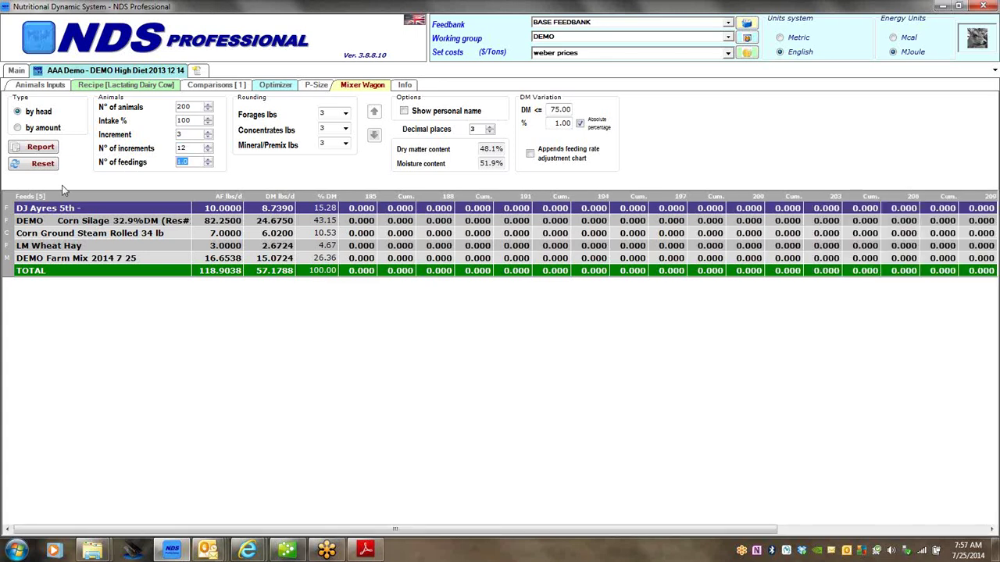
Step: Move DEMO Farm Mix 2014 7 25 to the first position in the mixer wagon's loading order
{"action": "left_click", "coordinate": [62, 261]}
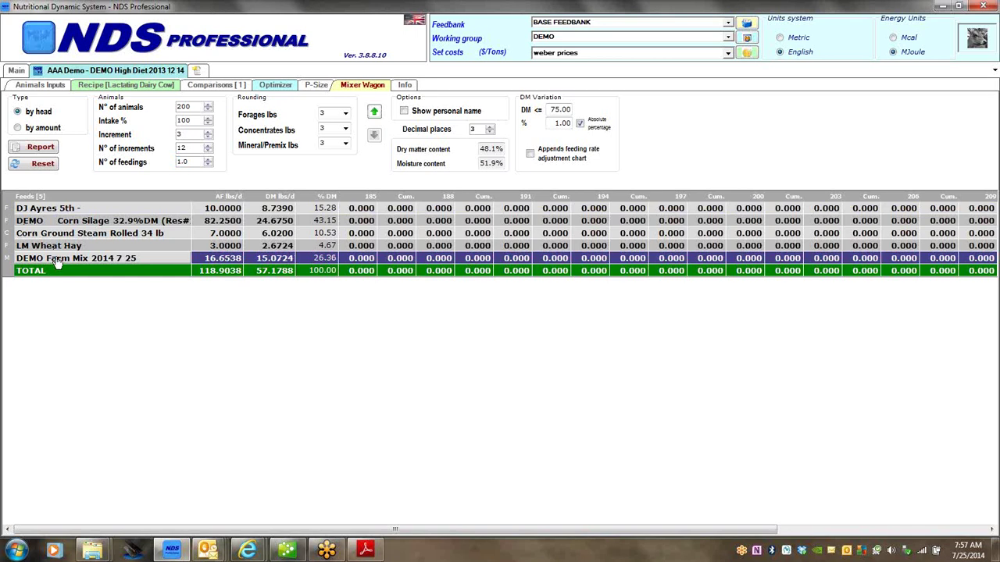
{"action": "left_click", "coordinate": [374, 112]}
{"action": "left_click", "coordinate": [374, 112]}
{"action": "left_click", "coordinate": [374, 112]}
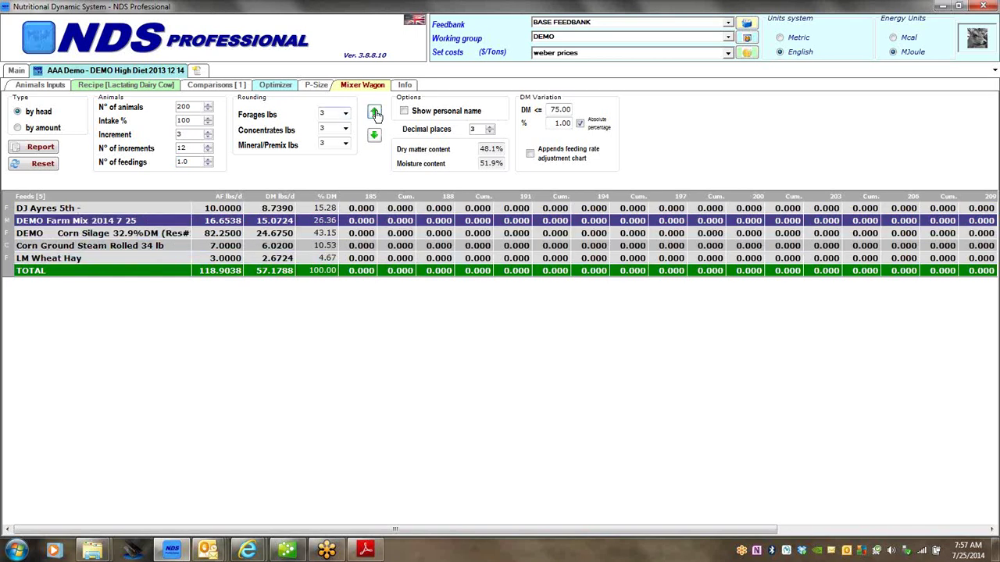
{"action": "left_click", "coordinate": [374, 112]}
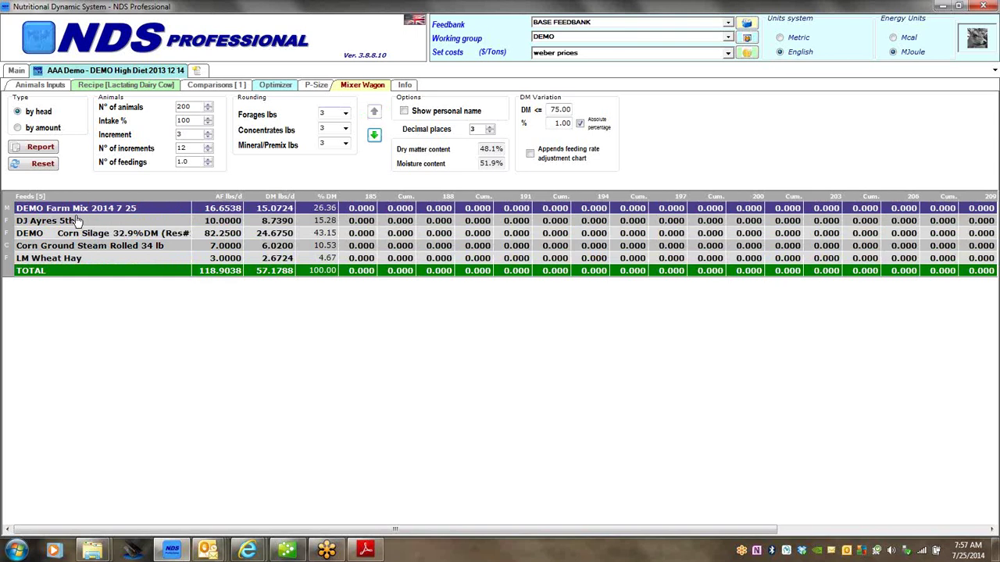
Step: Move LM Wheat Hay to third and DEMO Corn Silage to last in the loading order, and preview the feeding sheet
{"action": "left_click", "coordinate": [70, 259]}
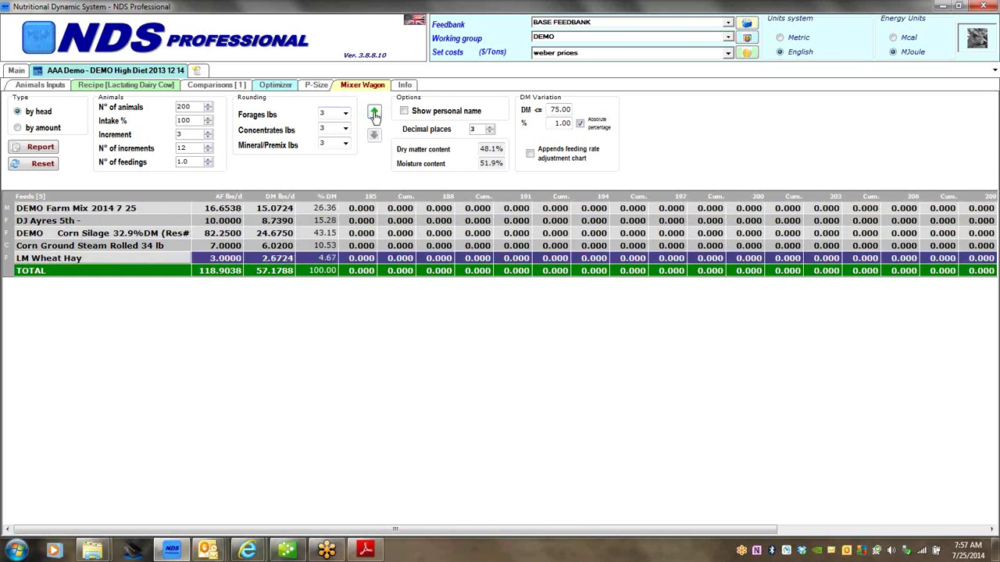
{"action": "left_click", "coordinate": [374, 113]}
{"action": "left_click", "coordinate": [374, 113]}
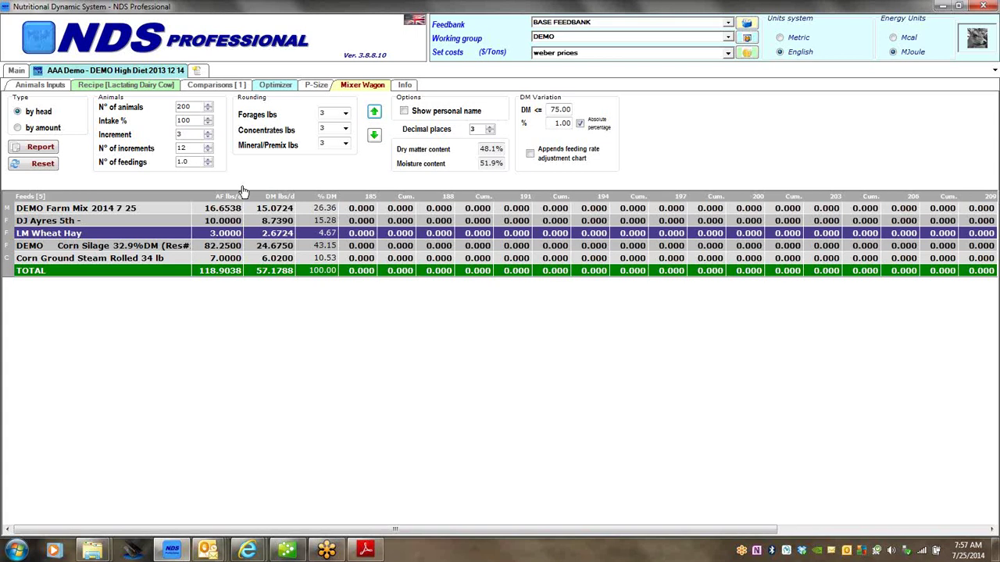
{"action": "left_click", "coordinate": [95, 247]}
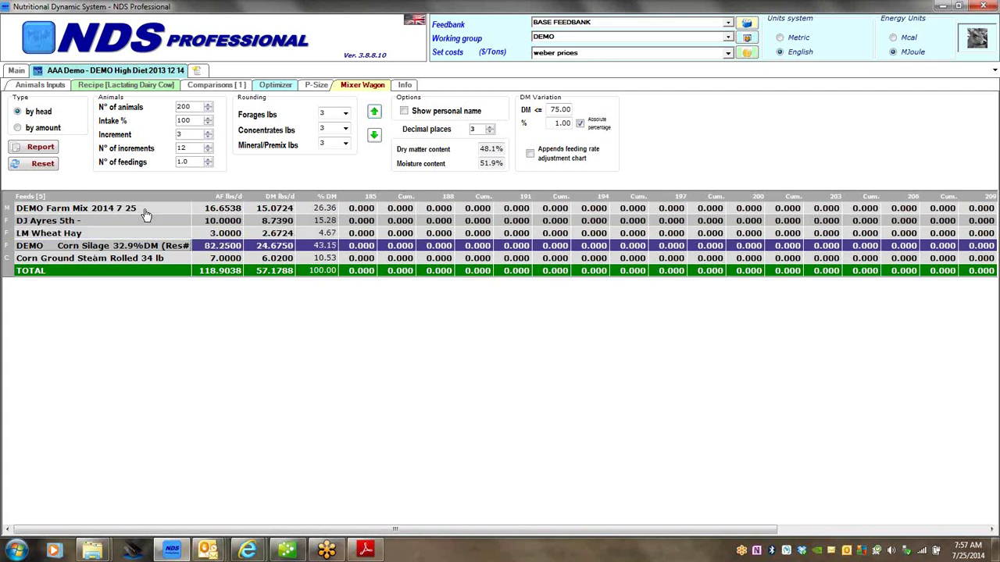
{"action": "left_click", "coordinate": [374, 137]}
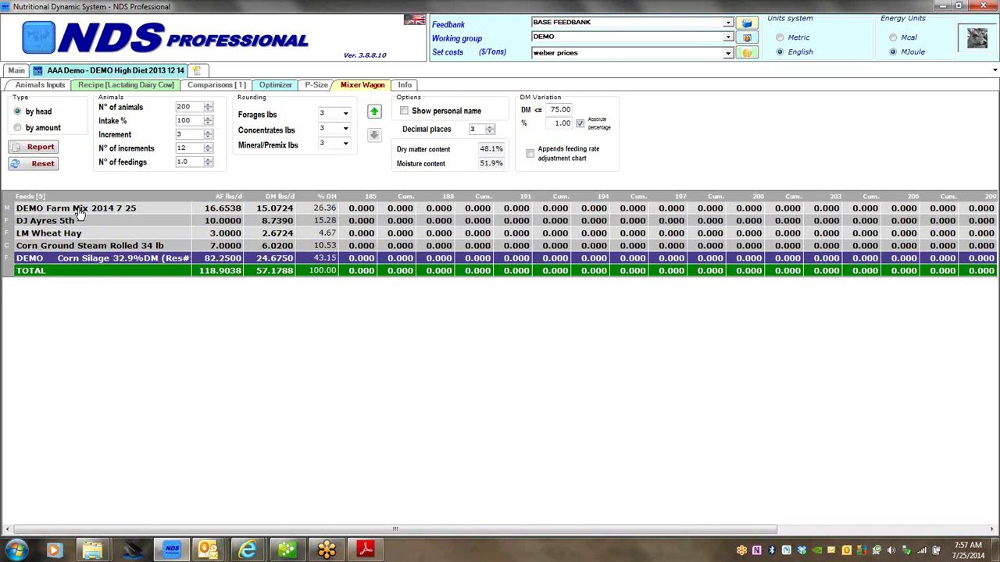
{"action": "left_click", "coordinate": [39, 150]}
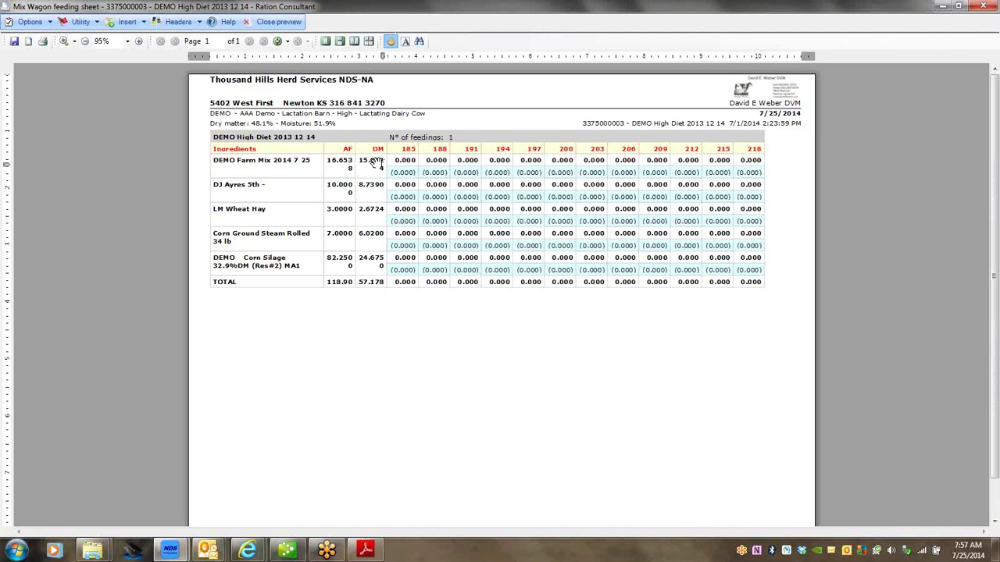
{"action": "left_click", "coordinate": [279, 22]}
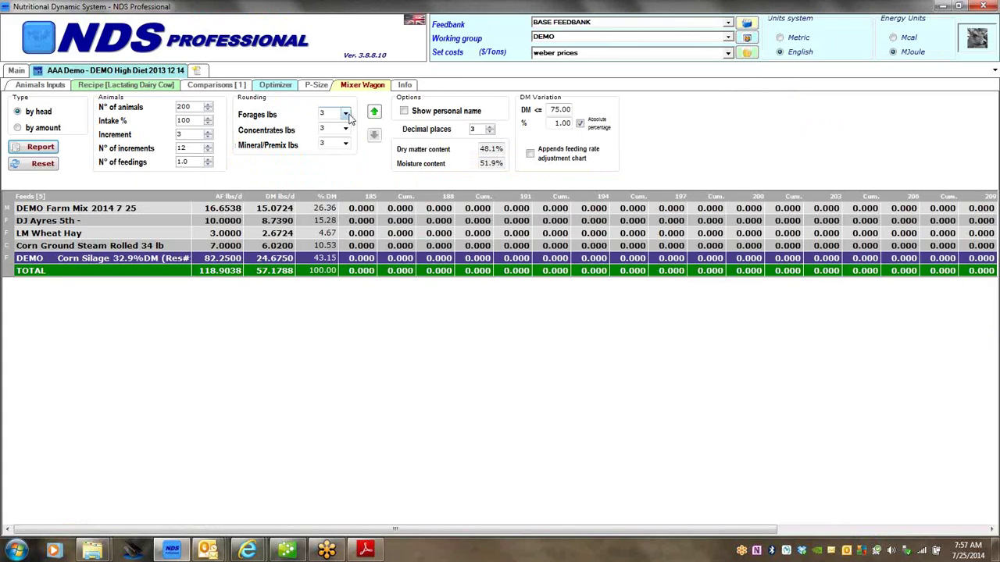
Step: Set the mixer wagon rounding to 10 lbs for forages, 5 lbs for concentrates and 1 lb for mineral/premix
{"action": "left_click", "coordinate": [346, 116]}
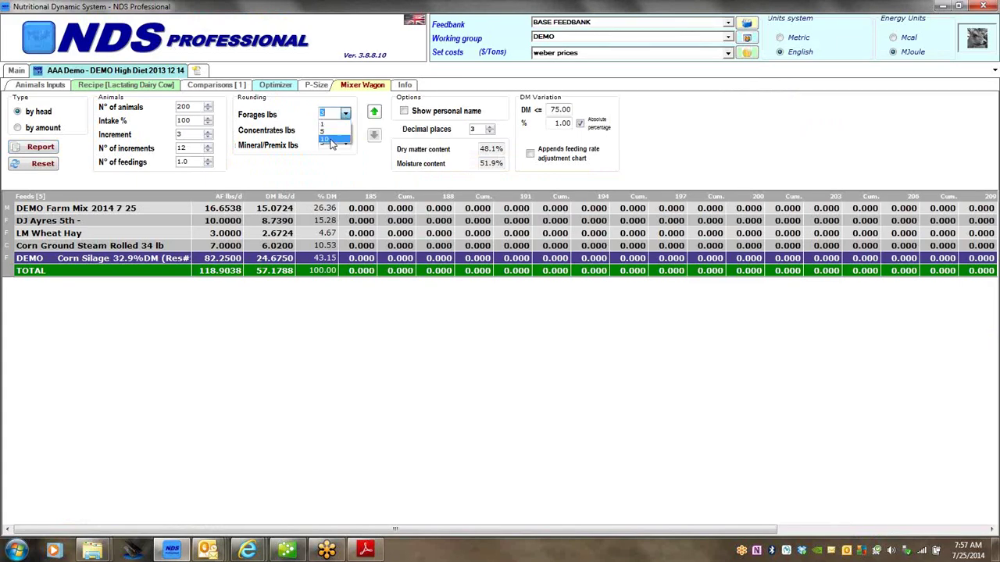
{"action": "left_click", "coordinate": [331, 141]}
{"action": "left_click", "coordinate": [346, 129]}
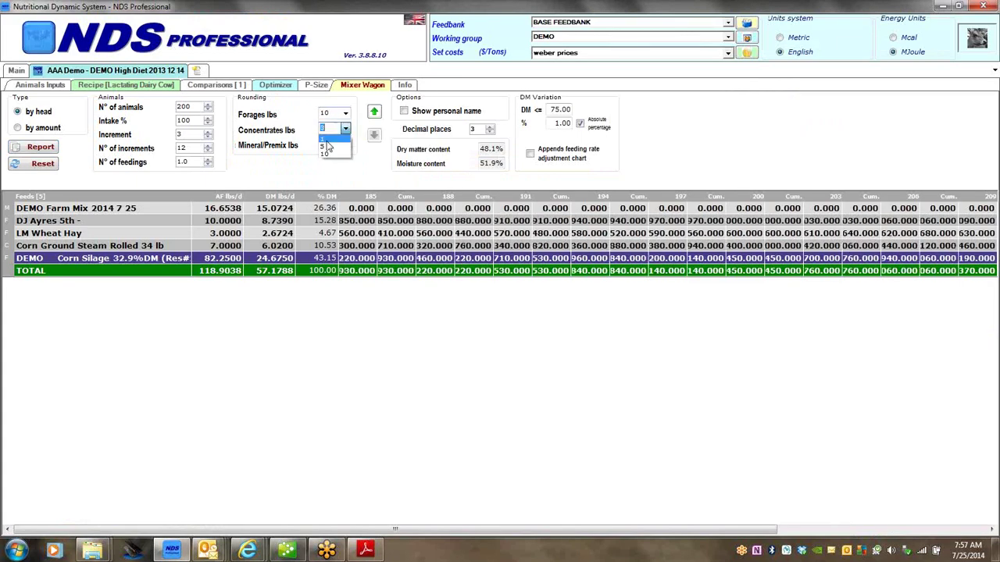
{"action": "left_click", "coordinate": [336, 150]}
{"action": "left_click", "coordinate": [346, 145]}
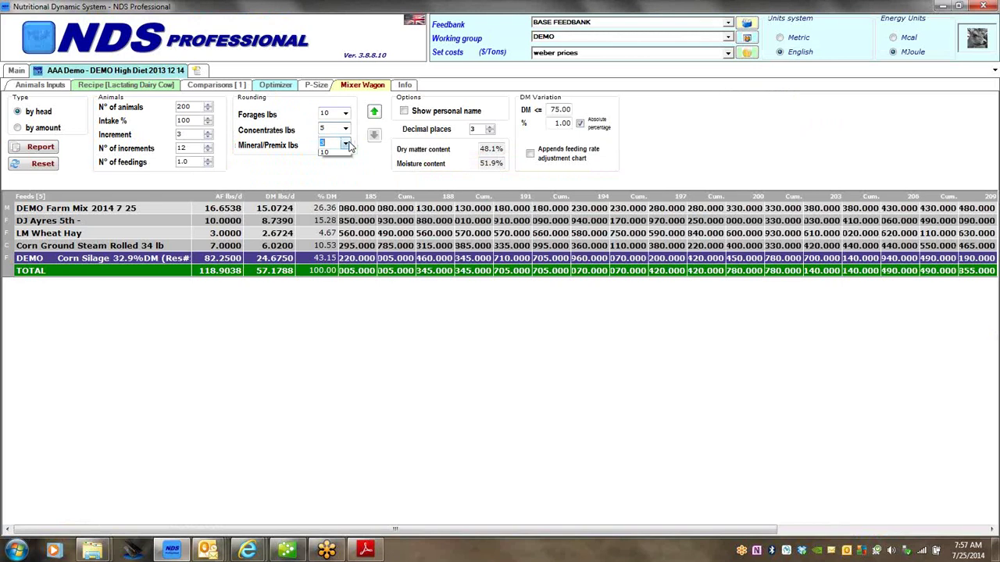
{"action": "left_click", "coordinate": [323, 154]}
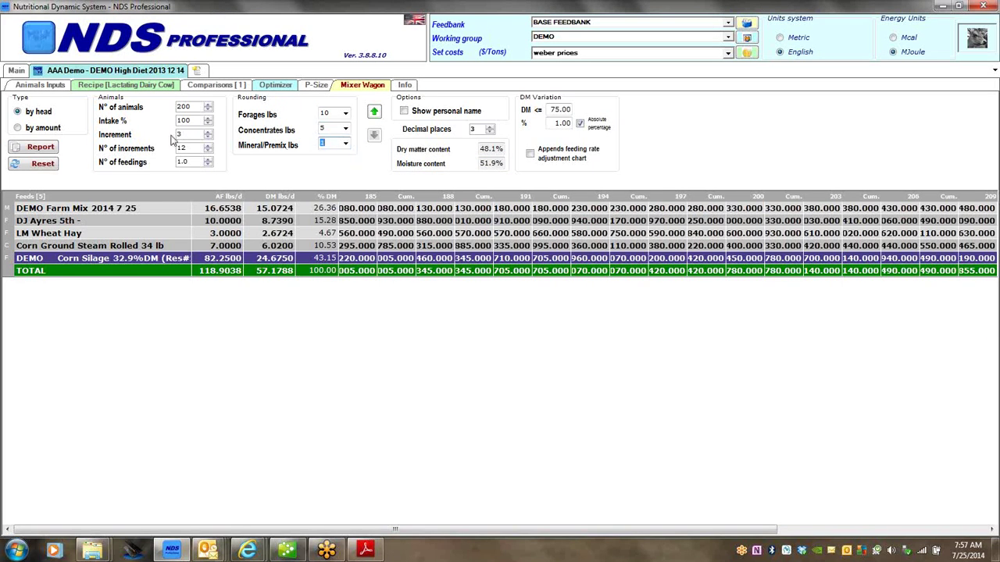
Step: Generate the rounded feeding sheet report, add the % DM column to it, and close the preview
{"action": "left_click", "coordinate": [43, 147]}
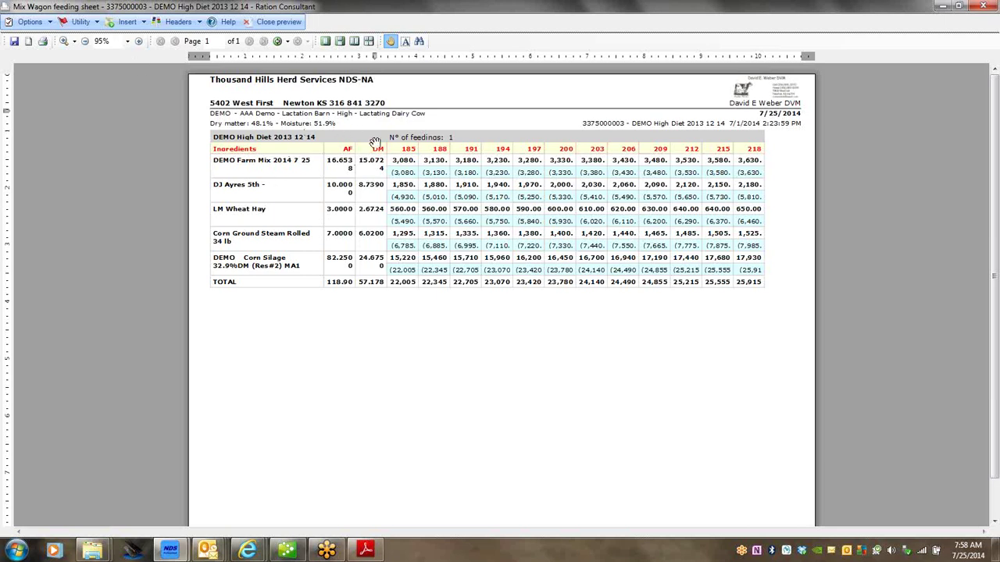
{"action": "left_click", "coordinate": [50, 23]}
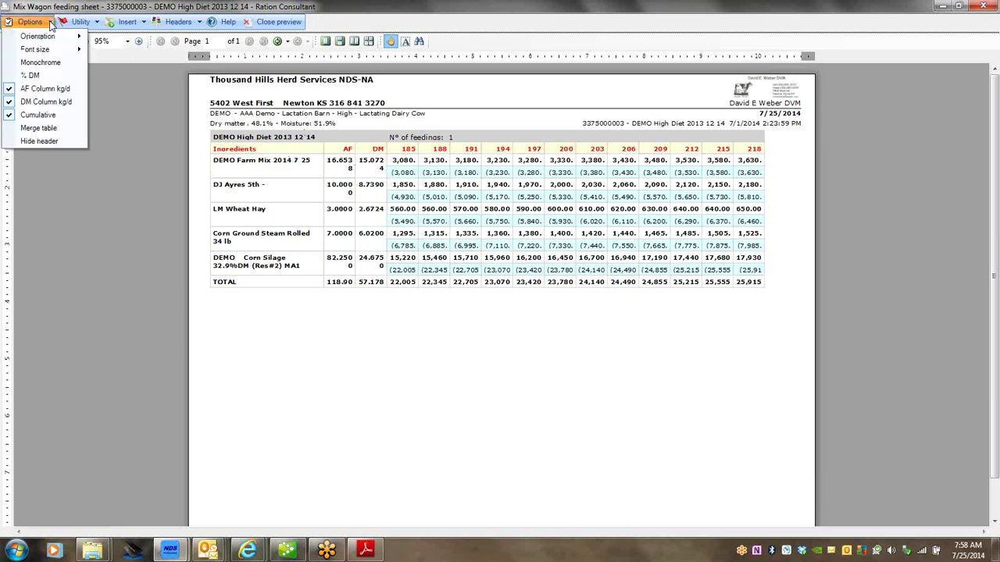
{"action": "left_click", "coordinate": [37, 74]}
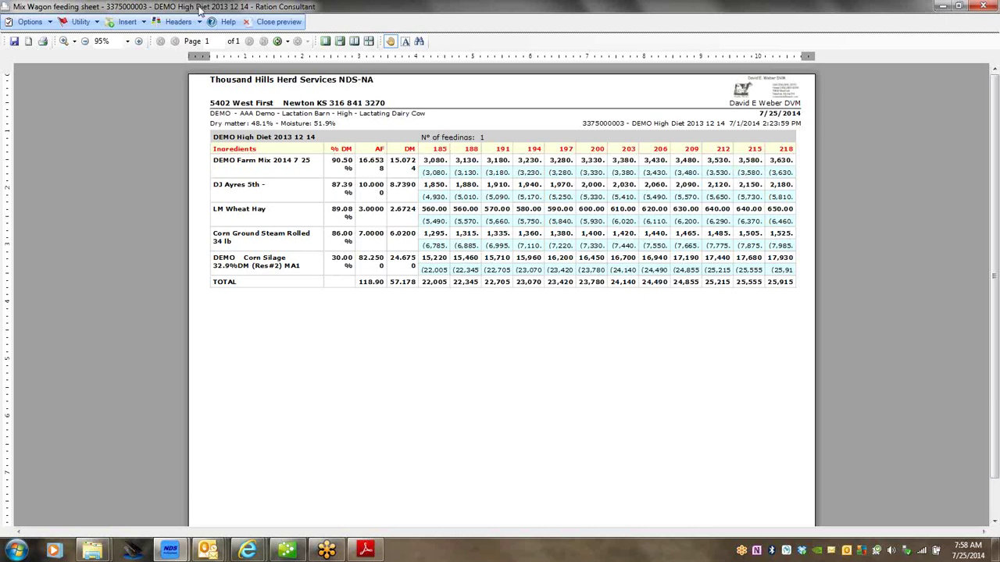
{"action": "left_click", "coordinate": [272, 23]}
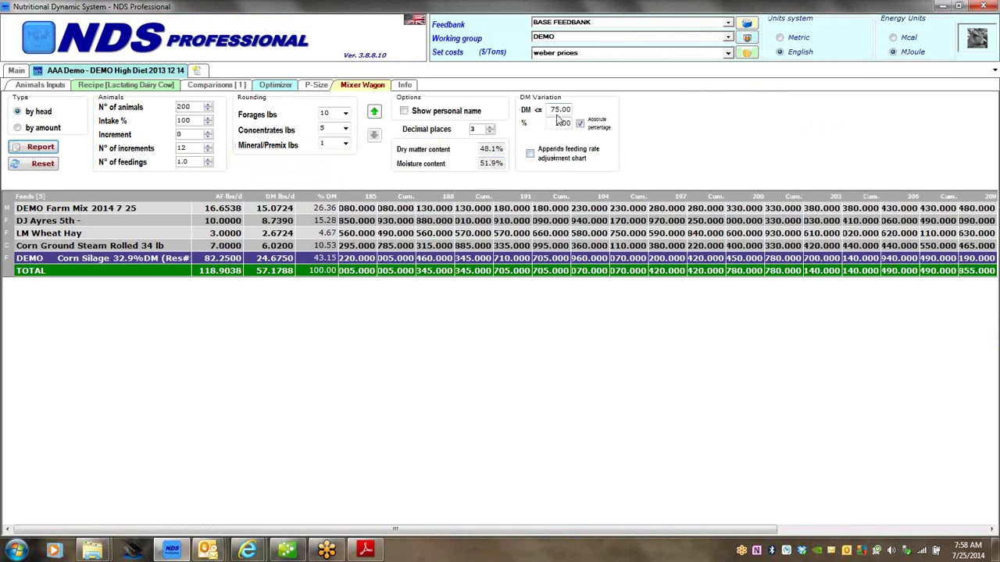
Step: Append the feeding rate adjustment chart to the mixer wagon report and view the chart in the regenerated preview
{"action": "left_click", "coordinate": [530, 154]}
{"action": "left_click", "coordinate": [39, 146]}
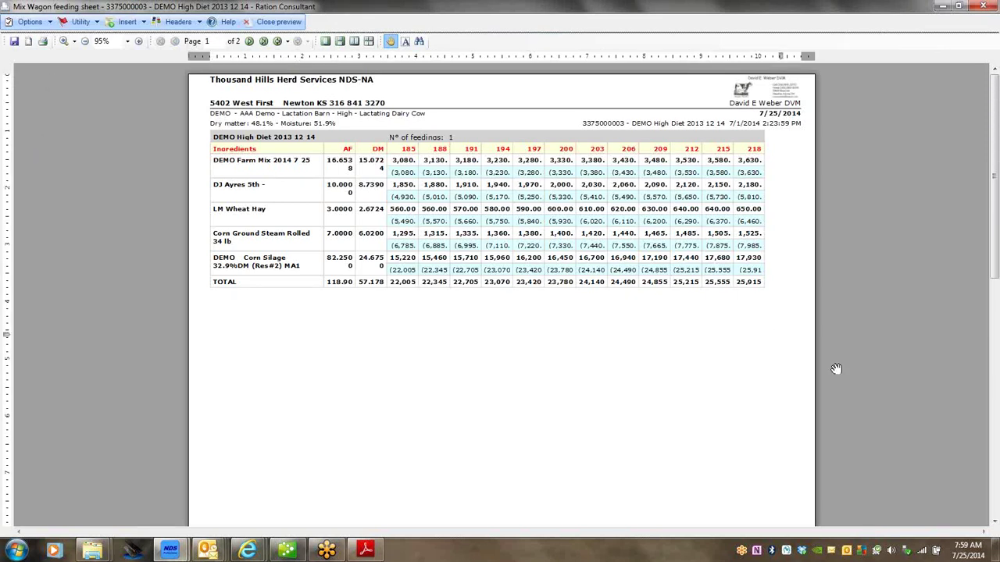
{"action": "left_click", "coordinate": [994, 522]}
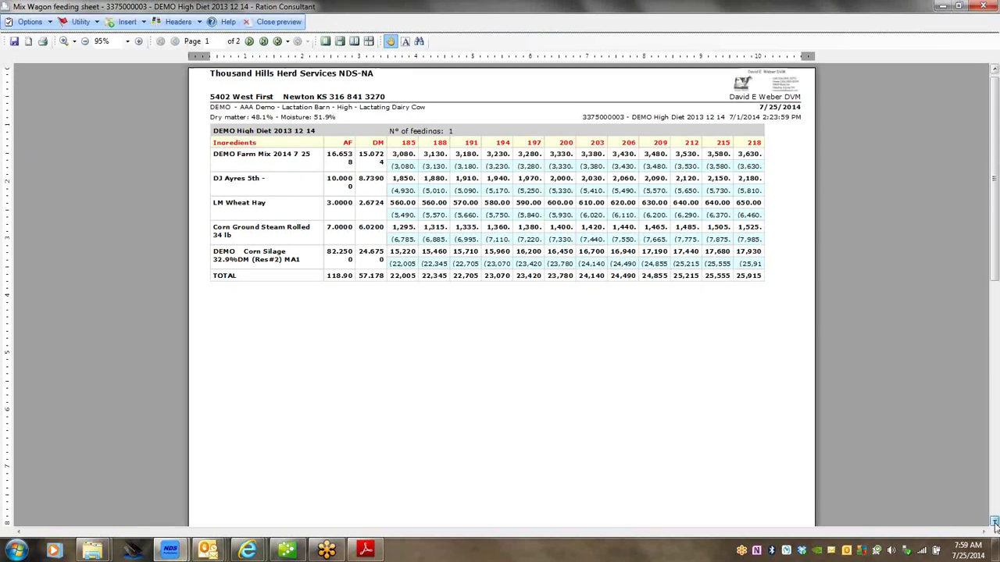
{"action": "left_click", "coordinate": [995, 522]}
{"action": "left_click", "coordinate": [994, 522]}
{"action": "left_click", "coordinate": [994, 521]}
{"action": "left_click", "coordinate": [994, 522]}
{"action": "left_click", "coordinate": [995, 522]}
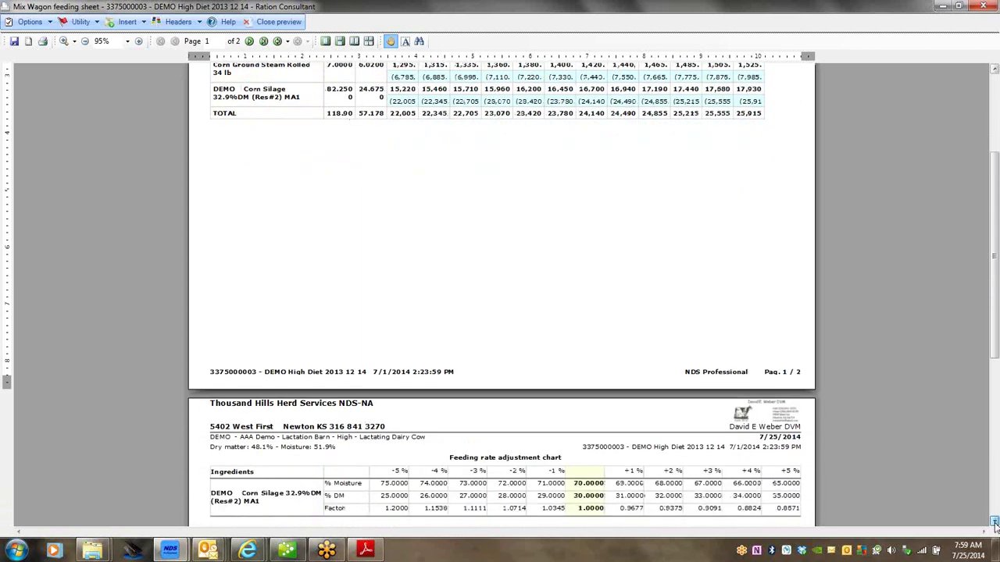
{"action": "left_click", "coordinate": [994, 522]}
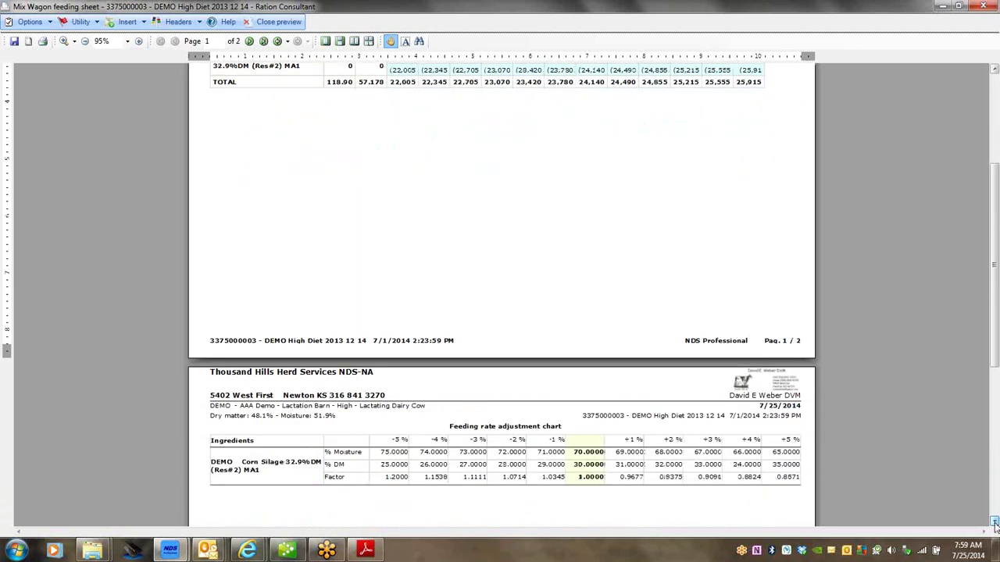
{"action": "left_click", "coordinate": [995, 69]}
{"action": "left_click", "coordinate": [994, 70]}
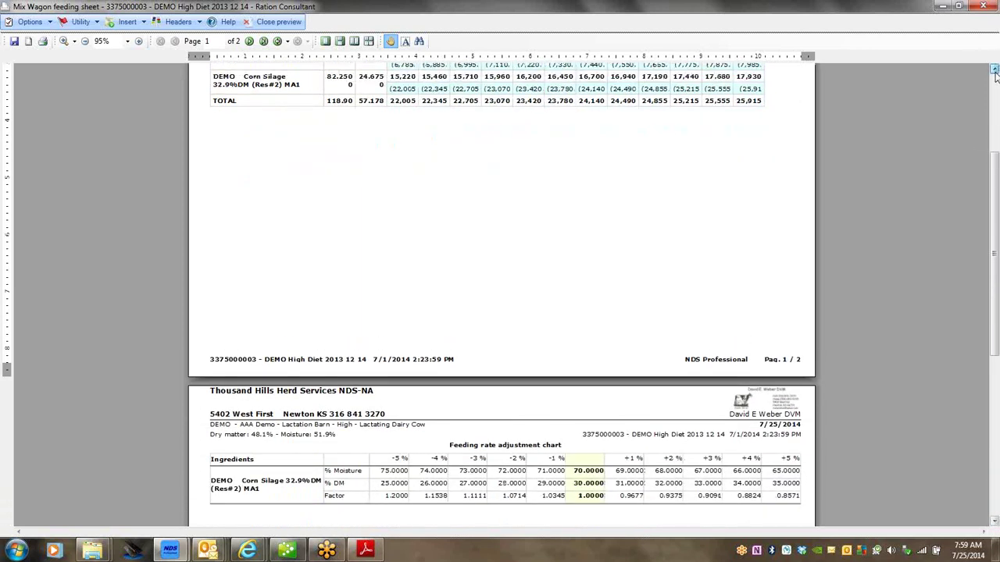
{"action": "left_click", "coordinate": [994, 69]}
{"action": "left_click", "coordinate": [994, 69]}
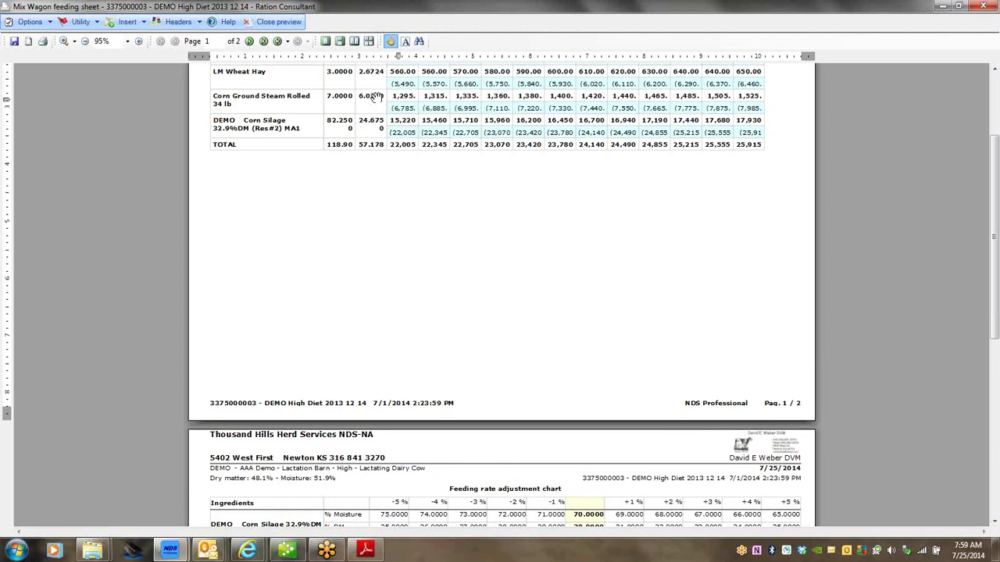
Step: Add the % DM column to the feeding sheet report and review the corn silage's feeding rate adjustment factors
{"action": "left_click", "coordinate": [51, 23]}
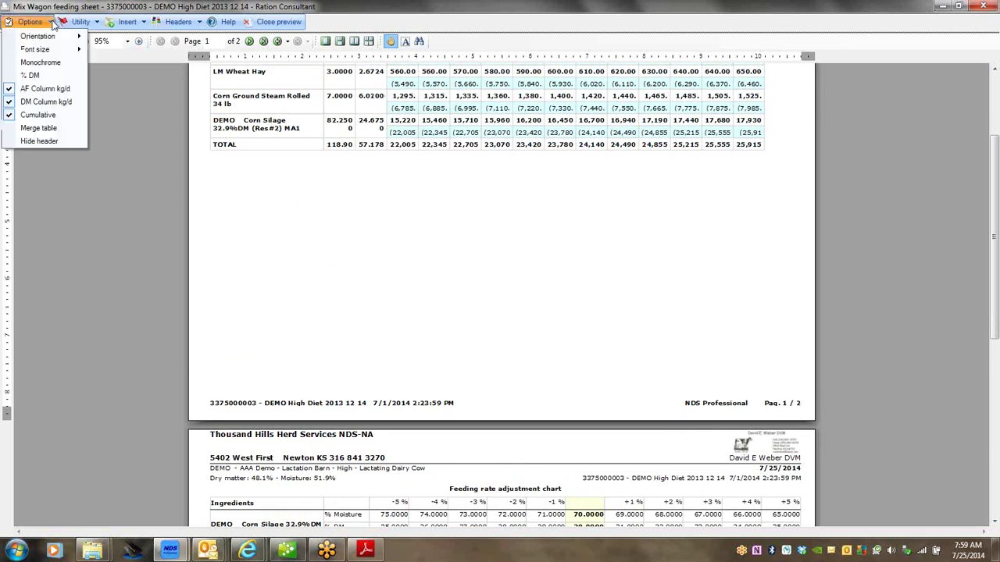
{"action": "left_click", "coordinate": [26, 74]}
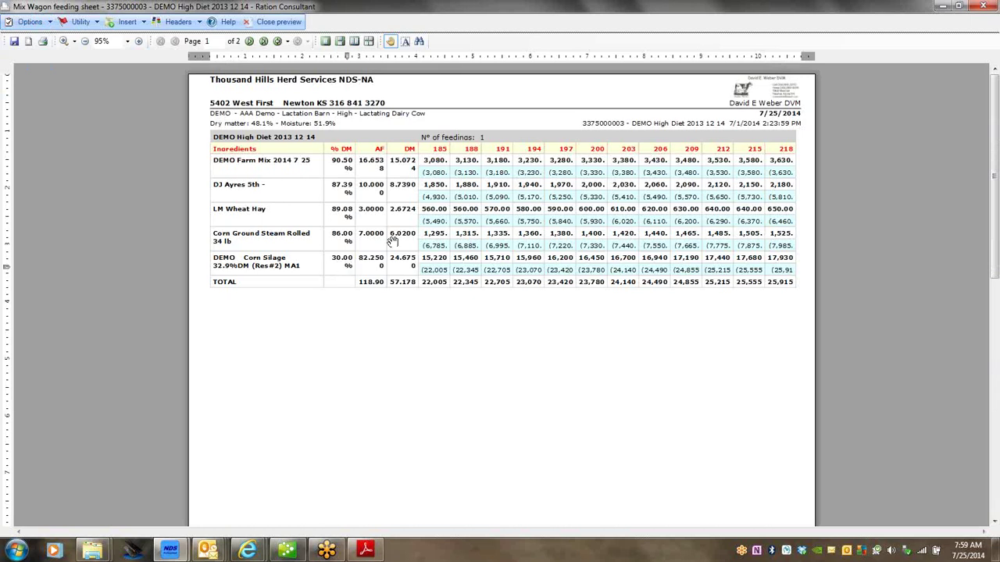
{"action": "left_click", "coordinate": [994, 523]}
{"action": "left_click", "coordinate": [995, 523]}
{"action": "left_click", "coordinate": [994, 523]}
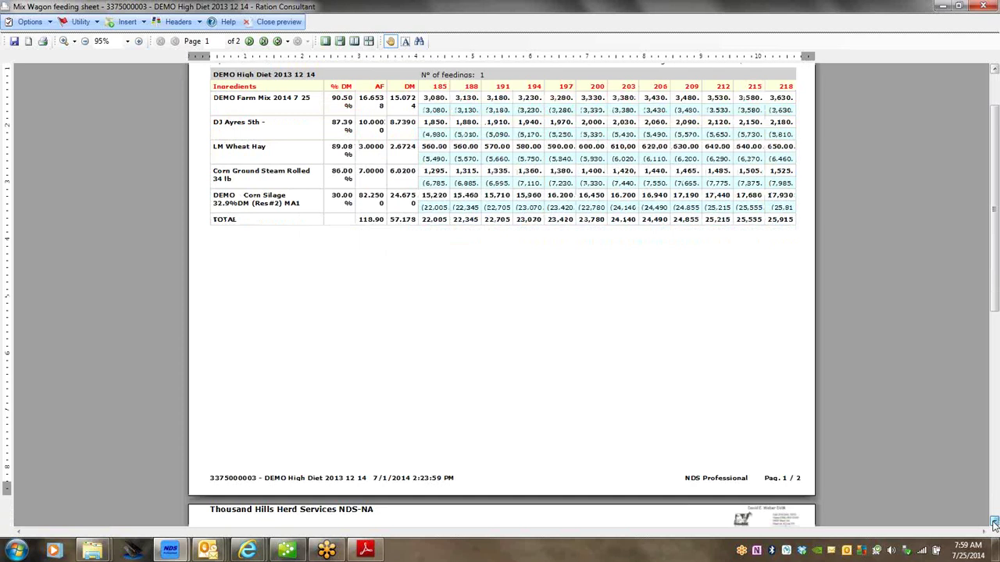
{"action": "left_click", "coordinate": [995, 523]}
{"action": "left_click", "coordinate": [994, 523]}
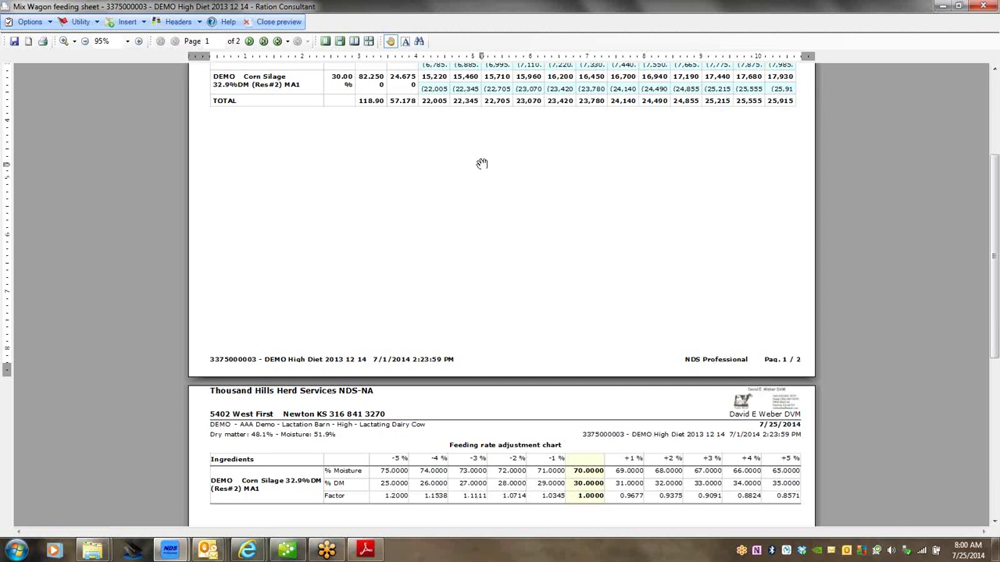
{"action": "left_click", "coordinate": [994, 102]}
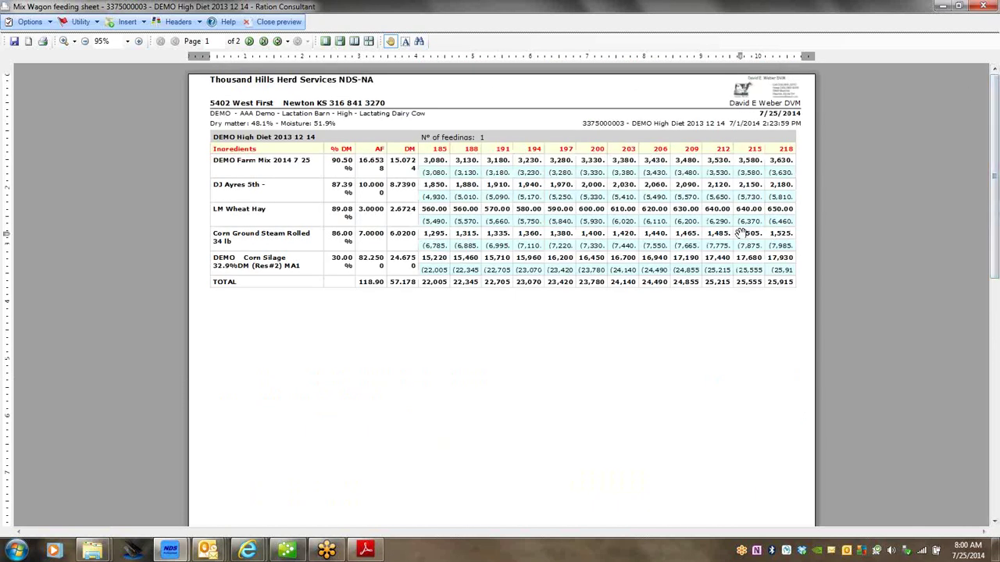
{"action": "left_click", "coordinate": [993, 519]}
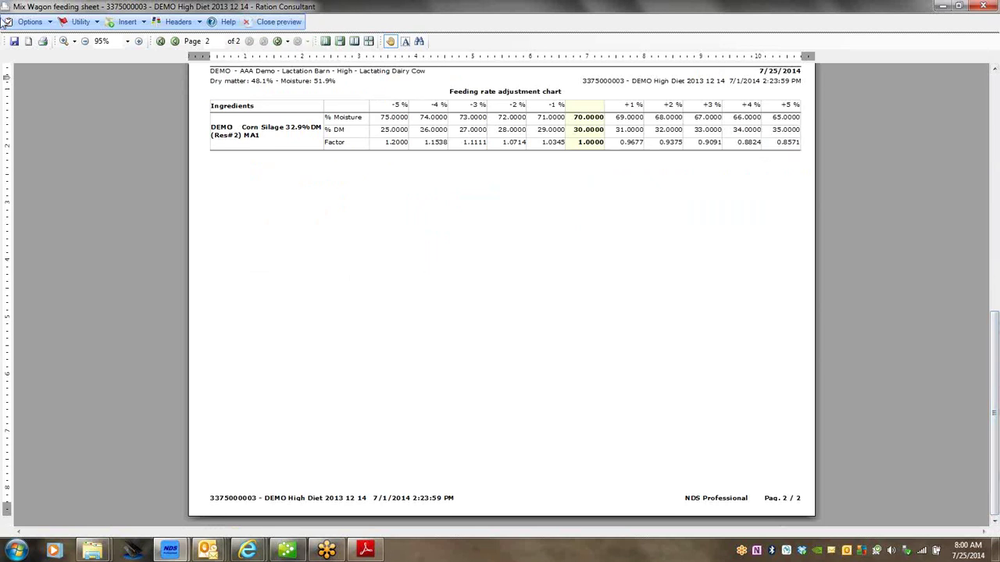
Step: Look over the report's font size, file utility and note insertion options, and close the feeding sheet preview
{"action": "left_click", "coordinate": [49, 22]}
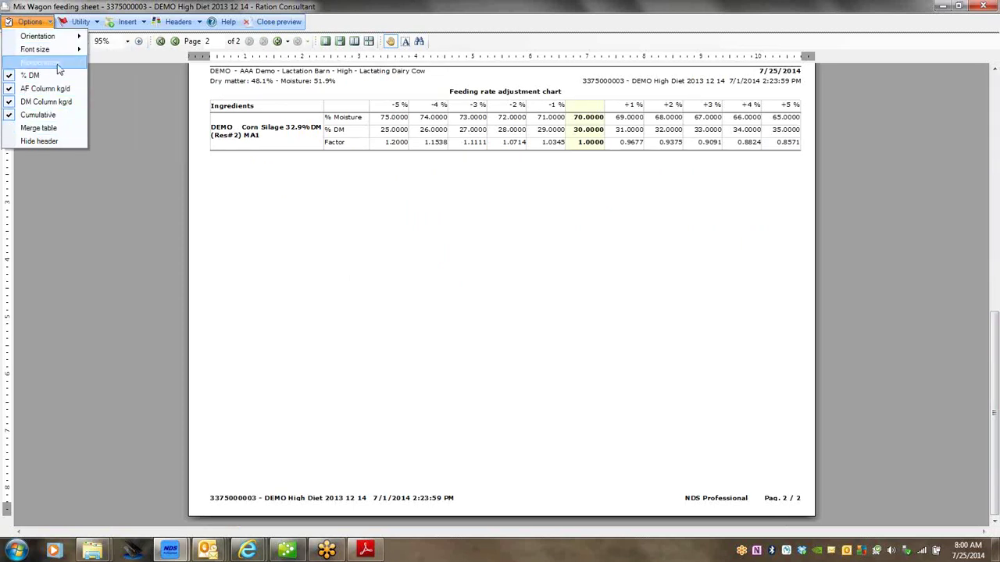
{"action": "mouse_move", "coordinate": [53, 52]}
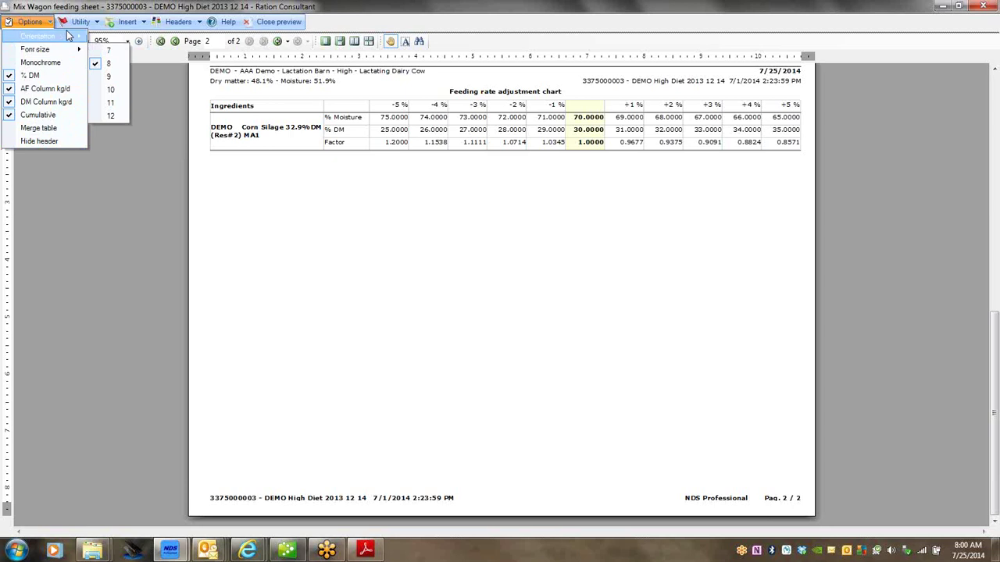
{"action": "left_click", "coordinate": [94, 22]}
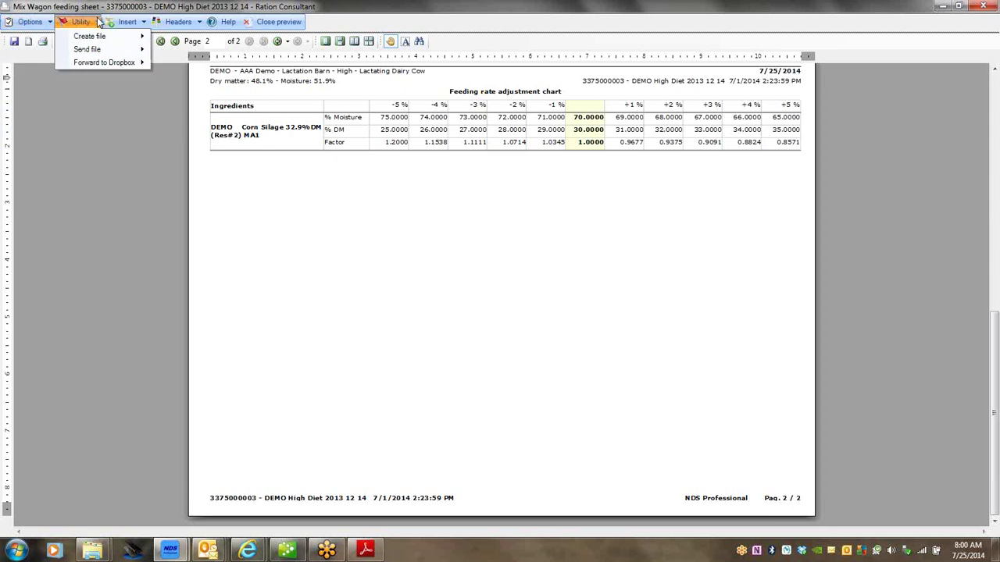
{"action": "mouse_move", "coordinate": [127, 22]}
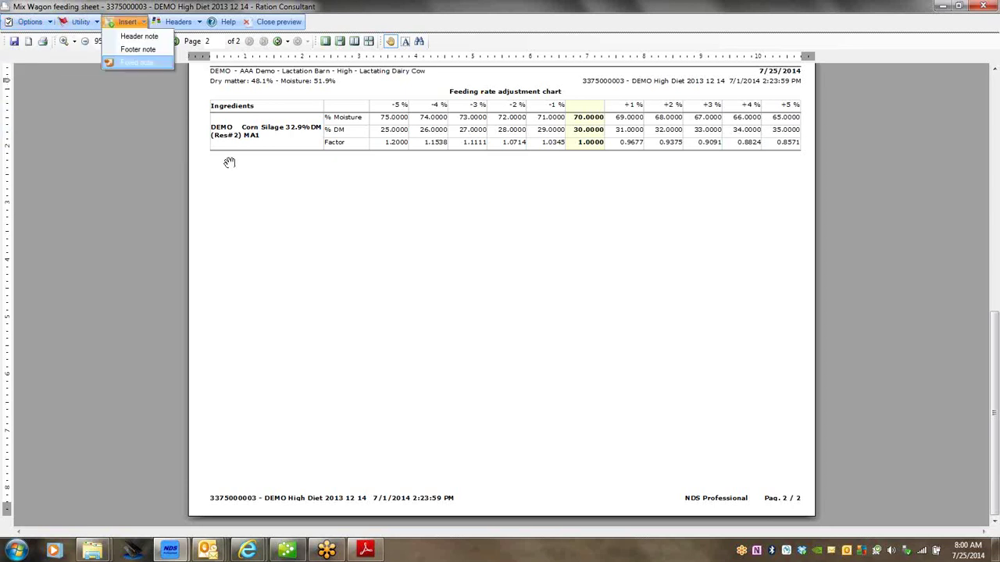
{"action": "left_click", "coordinate": [996, 100]}
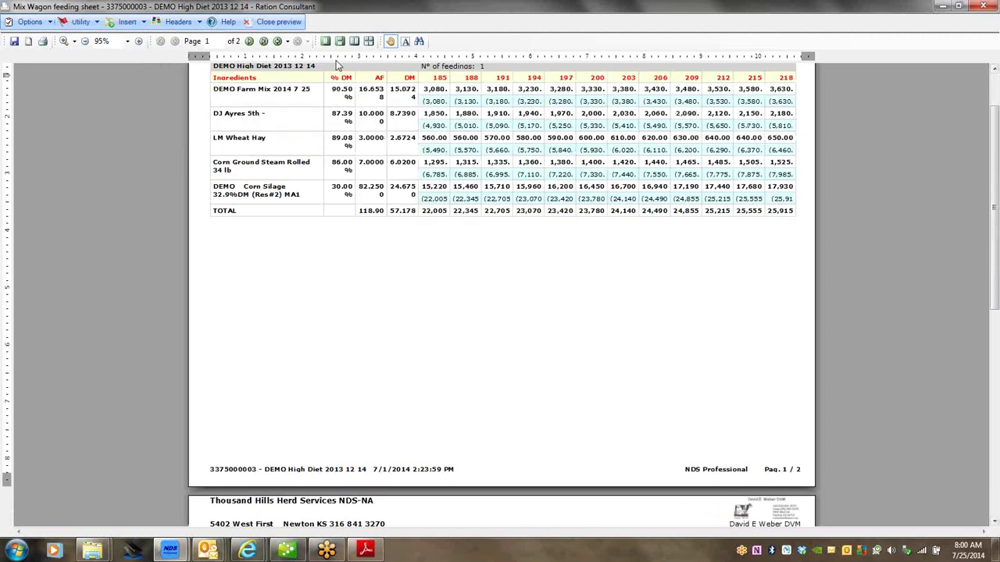
{"action": "left_click", "coordinate": [275, 22]}
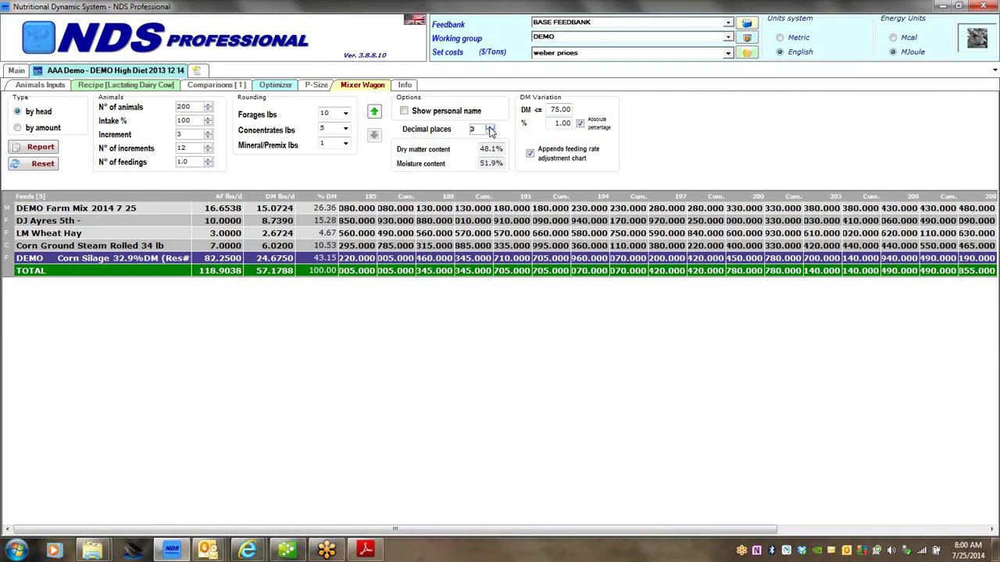
Step: Set the decimal places to 2 and base the mixer wagon sheet on amount, with 10000 as the amount to prepare
{"action": "left_click", "coordinate": [490, 133]}
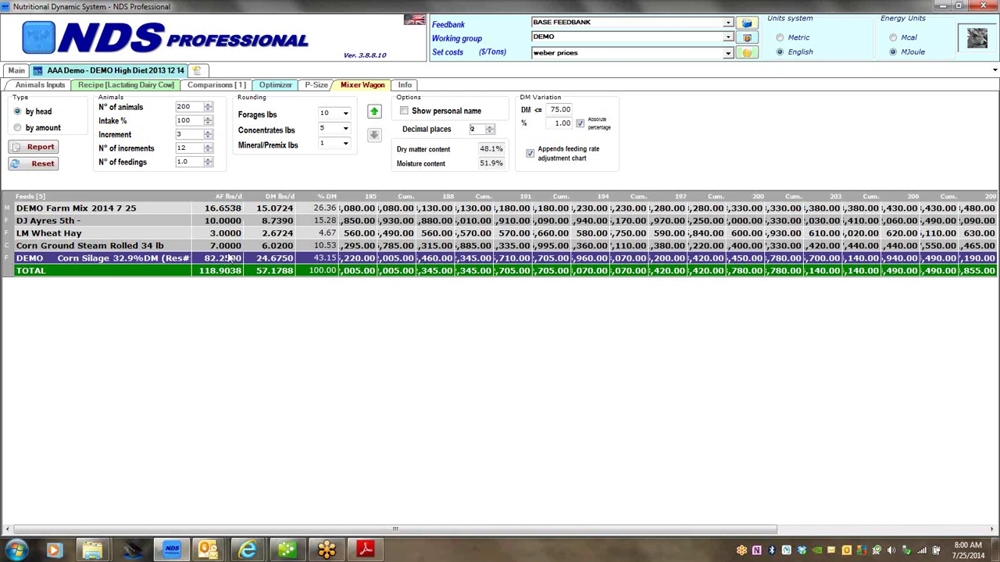
{"action": "left_click", "coordinate": [22, 129]}
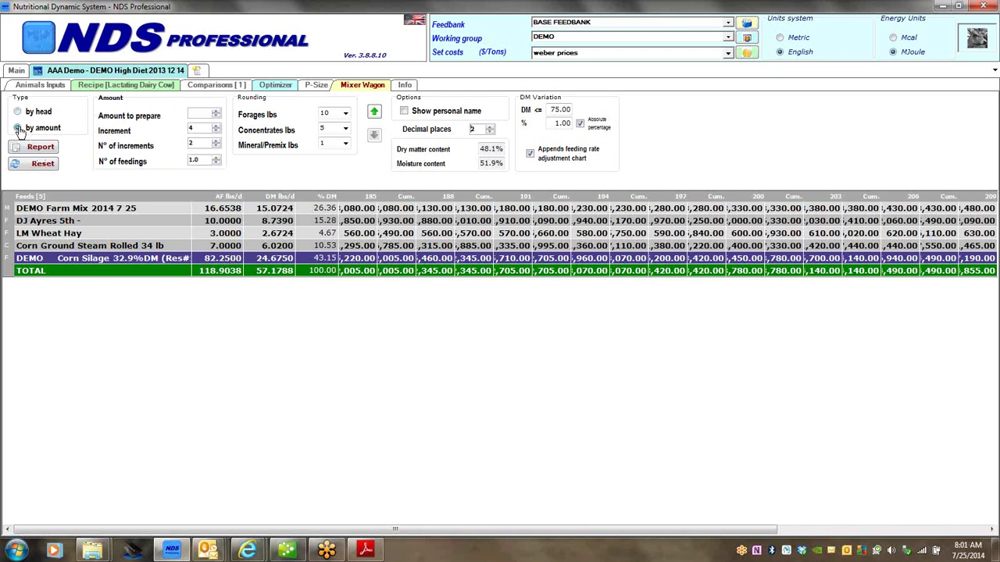
{"action": "left_click", "coordinate": [193, 113]}
{"action": "type", "text": "10000"}
{"action": "left_click", "coordinate": [199, 128]}
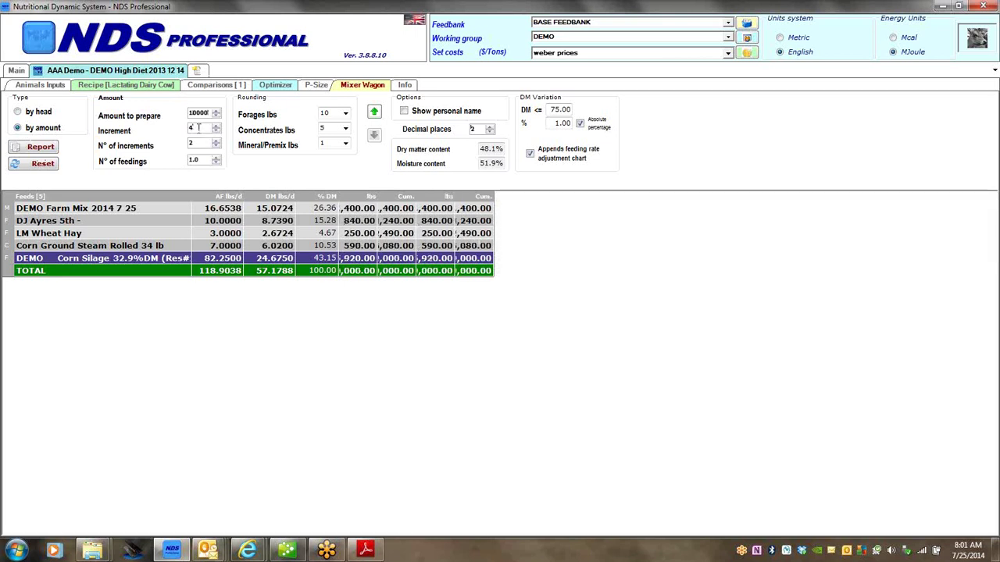
Step: Set the increment to 500 with 10 increments, generate the by-amount feeding sheet report, and close its preview
{"action": "double_click", "coordinate": [199, 129]}
{"action": "type", "text": "500"}
{"action": "key", "text": "Tab"}
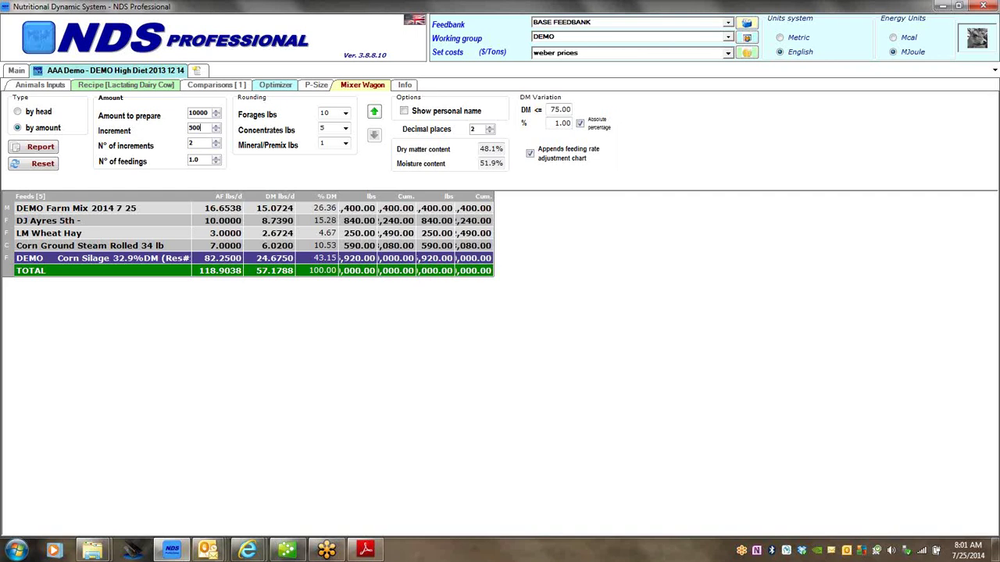
{"action": "double_click", "coordinate": [200, 143]}
{"action": "type", "text": "10"}
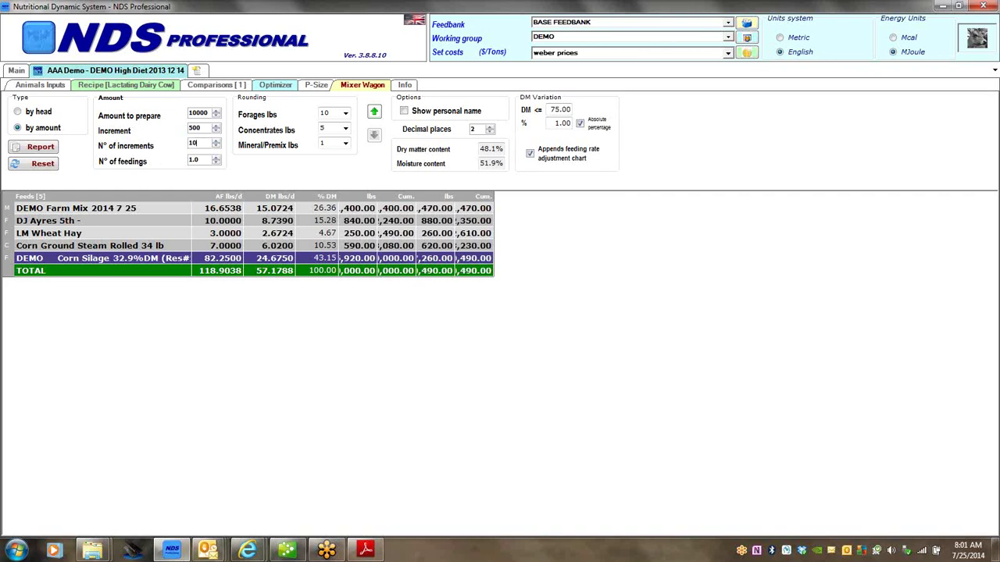
{"action": "key", "text": "Tab"}
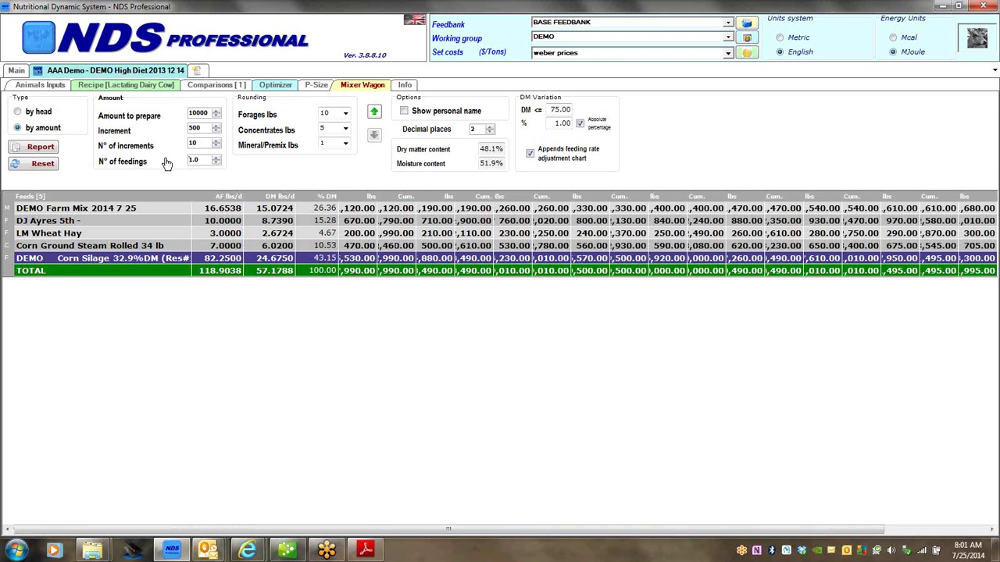
{"action": "left_click", "coordinate": [31, 150]}
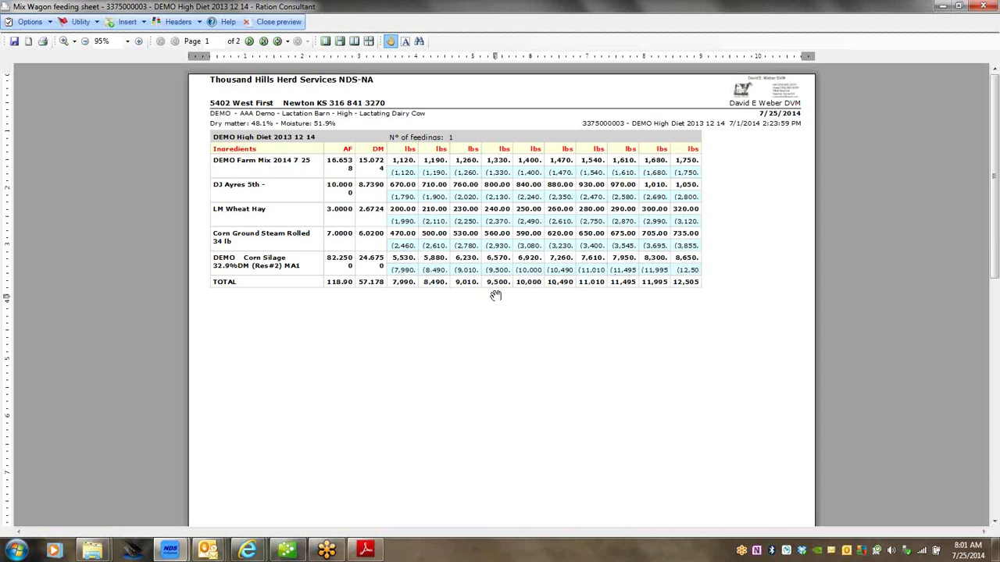
{"action": "left_click", "coordinate": [275, 23]}
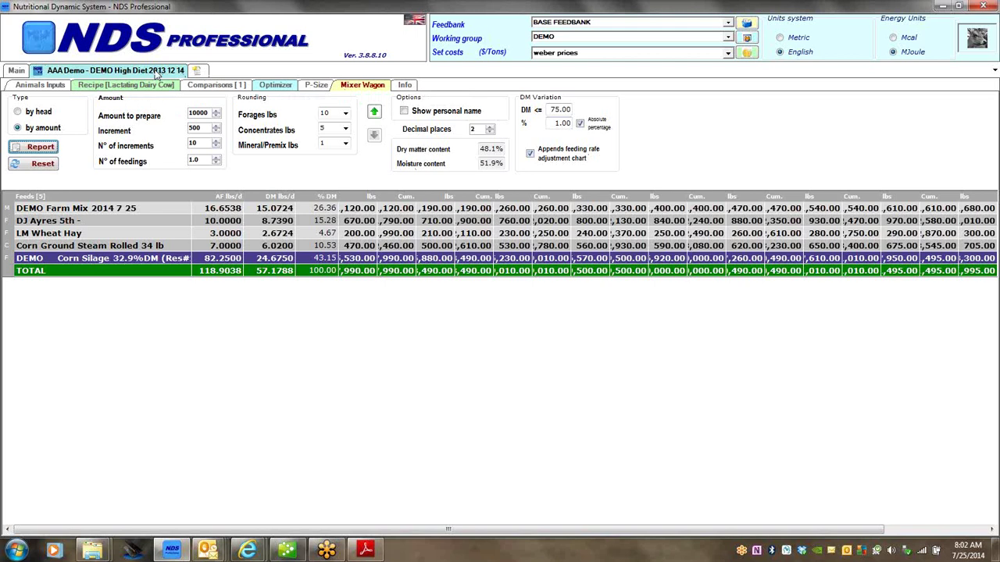
Step: Open the recipe list in a new tab and select the AAA Demo farm
{"action": "left_click", "coordinate": [198, 71]}
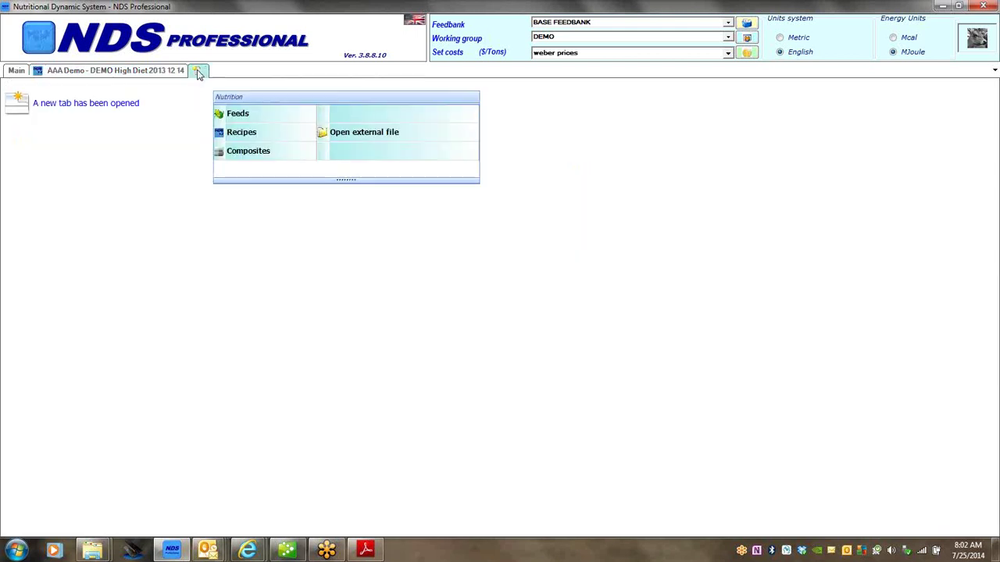
{"action": "left_click", "coordinate": [243, 137]}
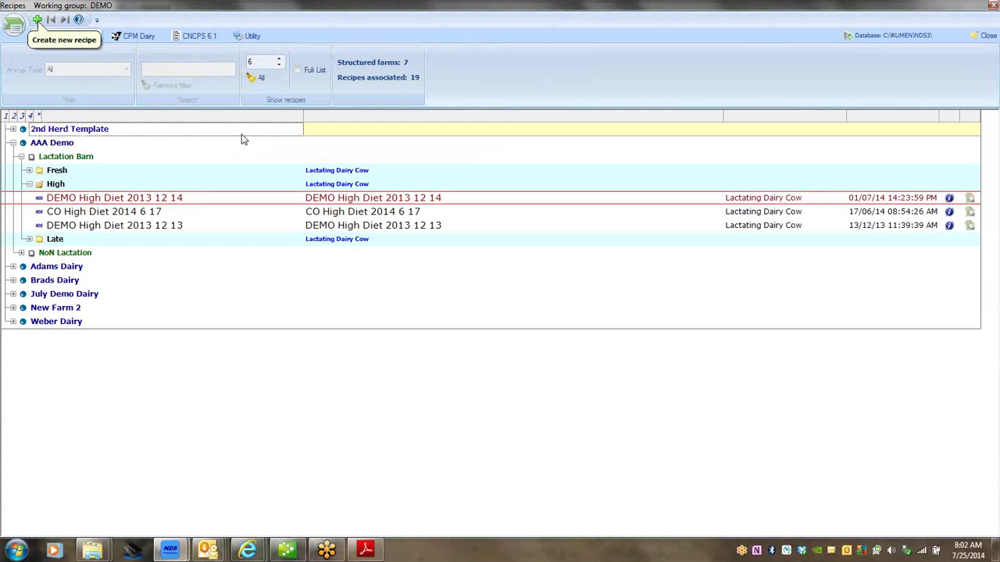
{"action": "left_click", "coordinate": [242, 139]}
{"action": "left_click", "coordinate": [98, 156]}
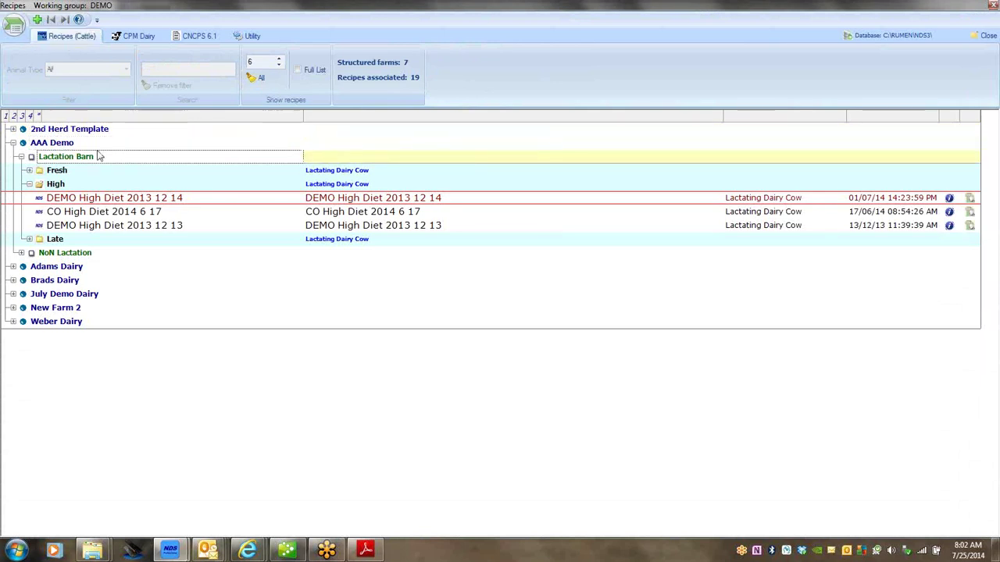
{"action": "left_click", "coordinate": [67, 146]}
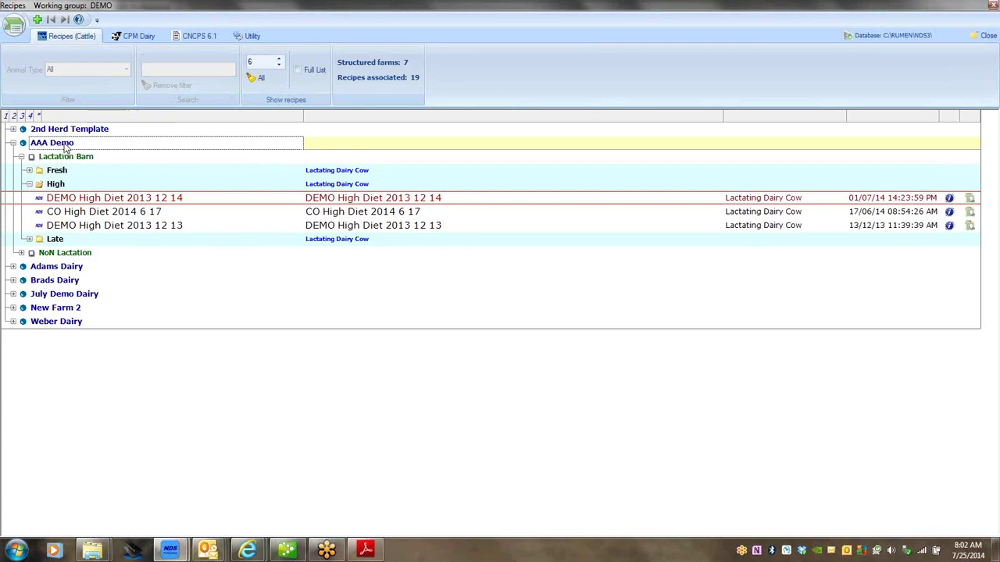
Step: Create a one page recipes report for the farm with DEMO Fresh Diet 2013 12 13 and DEMO High Diet 2013 12 14
{"action": "right_click", "coordinate": [67, 147]}
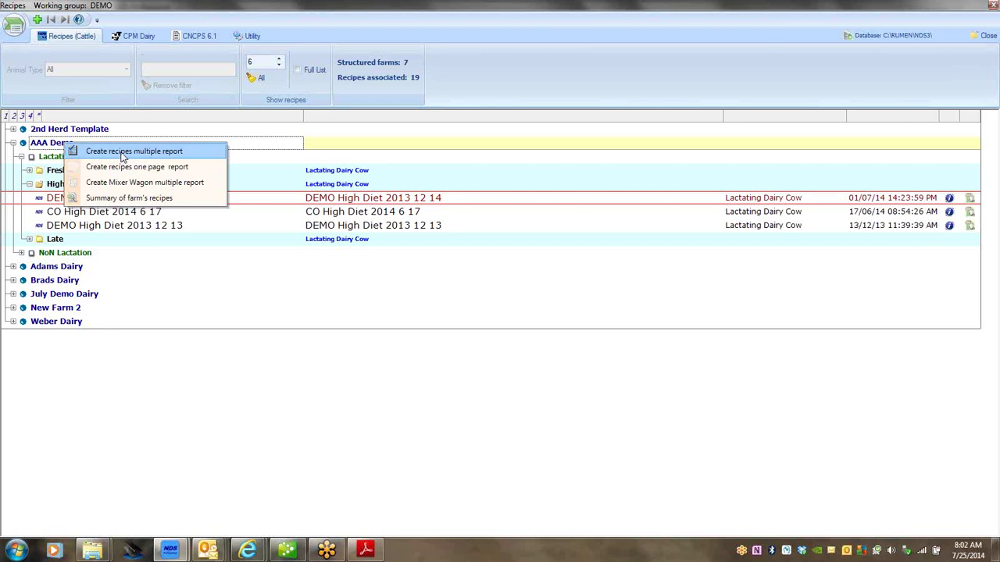
{"action": "left_click", "coordinate": [130, 167]}
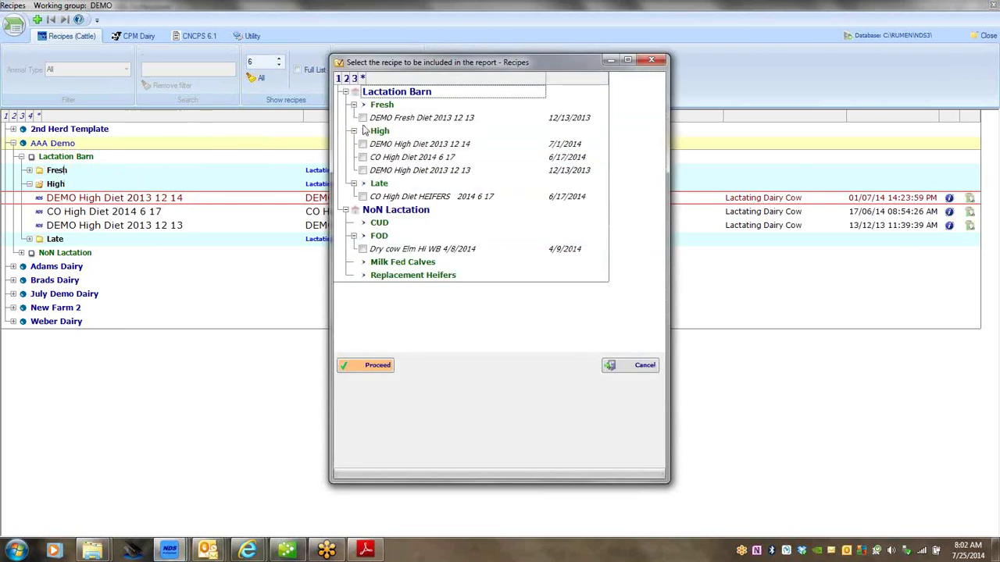
{"action": "left_click", "coordinate": [362, 118]}
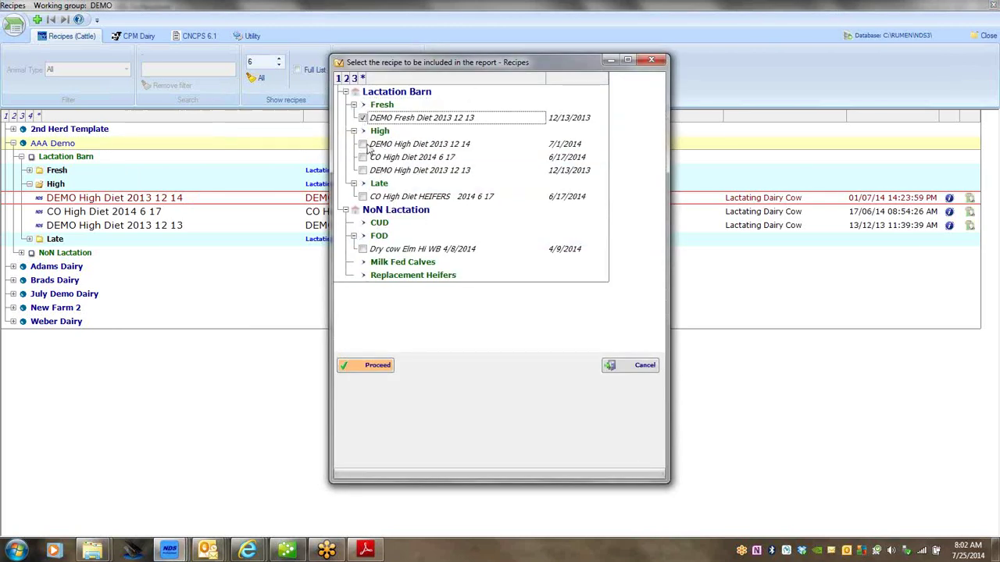
{"action": "left_click", "coordinate": [363, 145]}
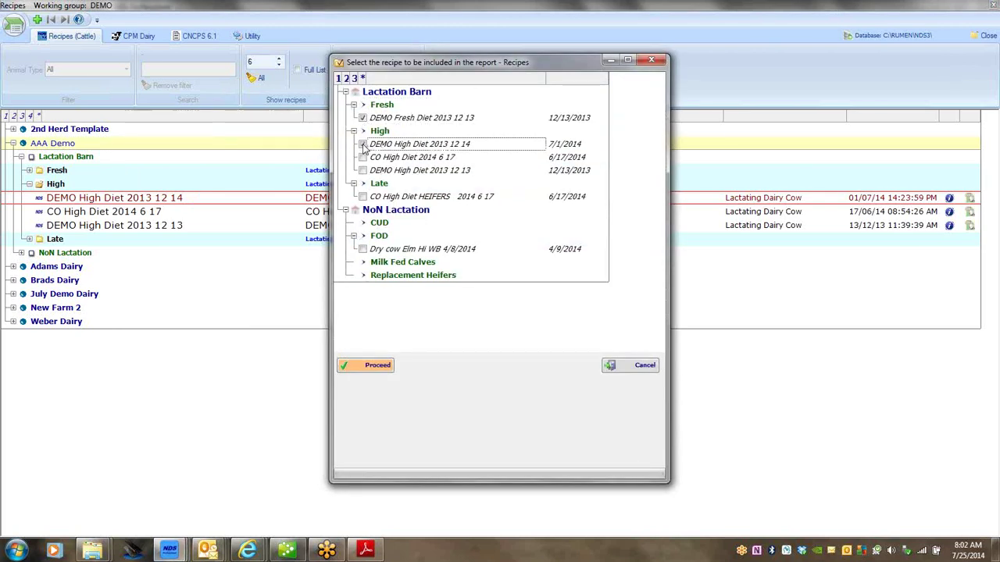
{"action": "left_click", "coordinate": [363, 145]}
{"action": "left_click", "coordinate": [375, 367]}
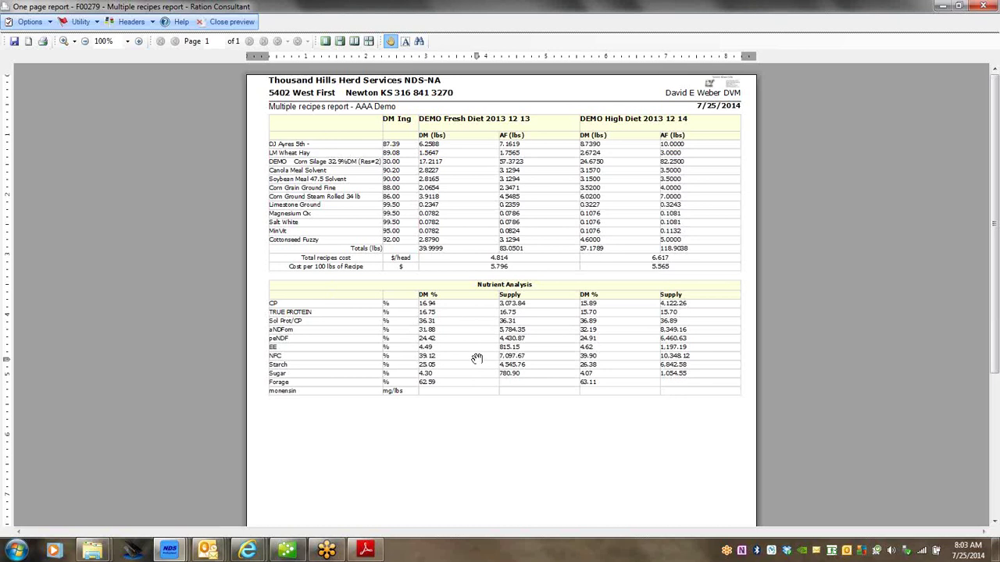
Step: Look over the one page report's layout options and its file creation, sending and Dropbox utilities, and close the preview
{"action": "left_click", "coordinate": [49, 23]}
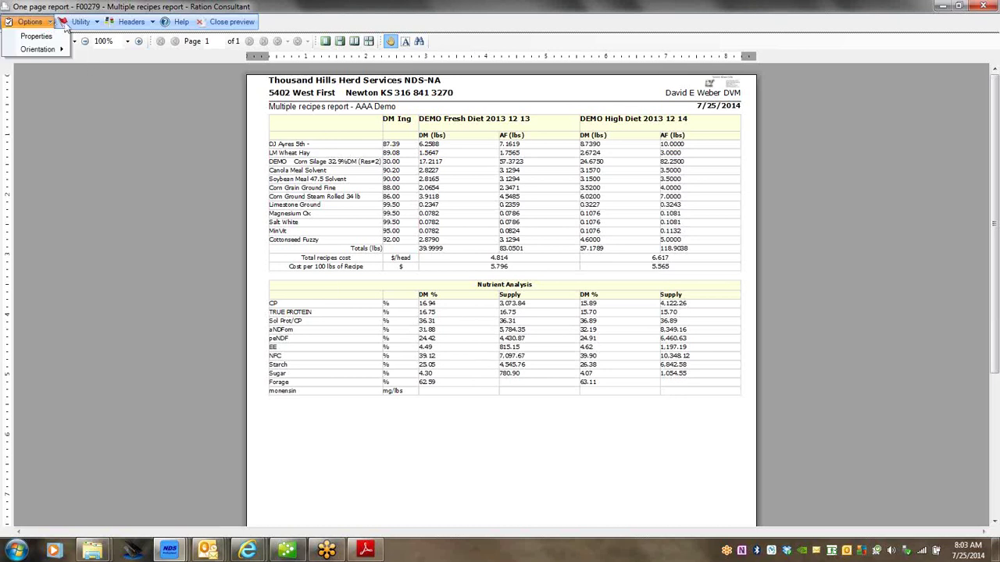
{"action": "left_click", "coordinate": [78, 23]}
{"action": "mouse_move", "coordinate": [94, 52]}
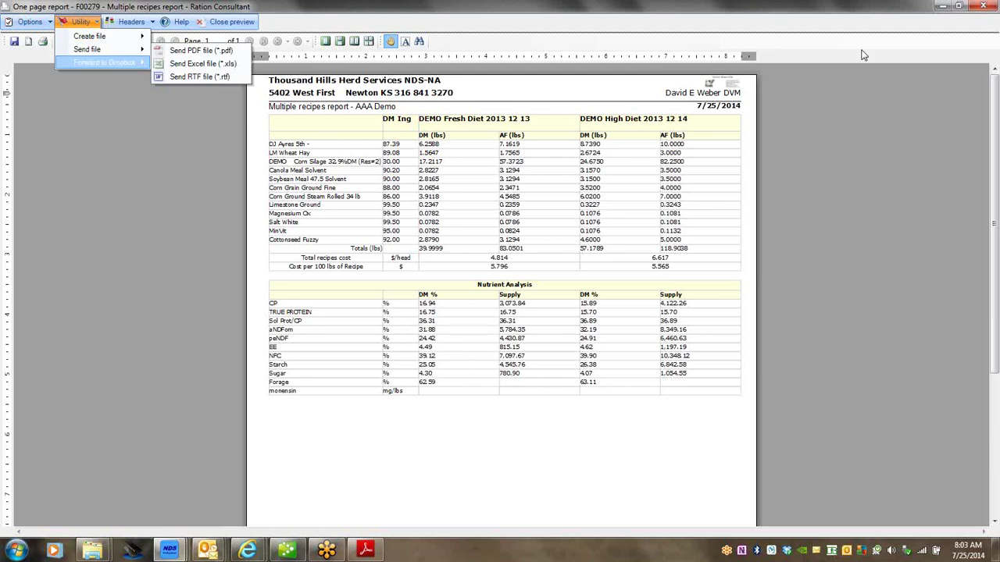
{"action": "left_click", "coordinate": [986, 6]}
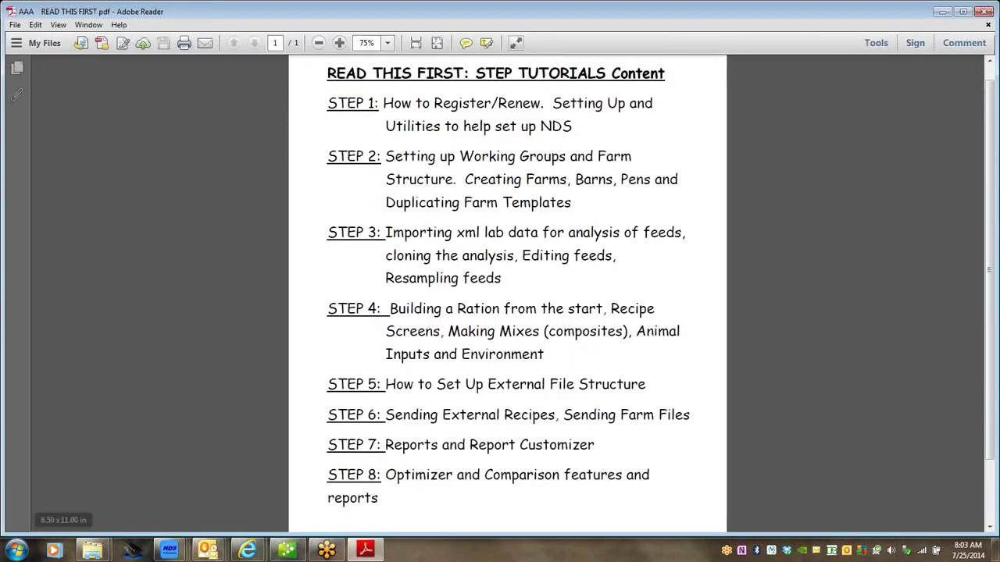
Step: Switch from Adobe Reader back to NDS Professional, cancel the report's recipe selection, and close the recipe list
{"action": "mouse_move", "coordinate": [171, 552]}
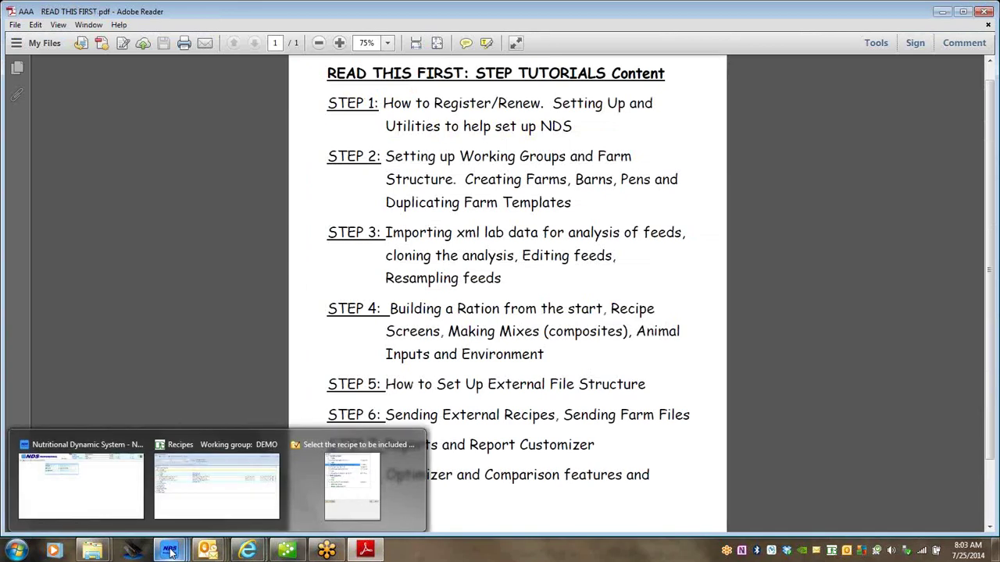
{"action": "mouse_move", "coordinate": [184, 496]}
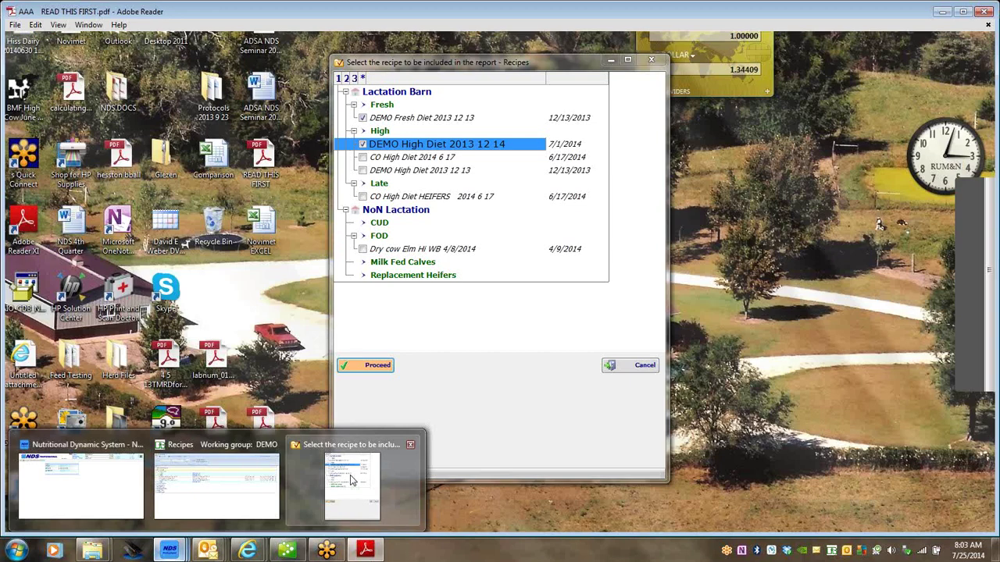
{"action": "left_click", "coordinate": [351, 480]}
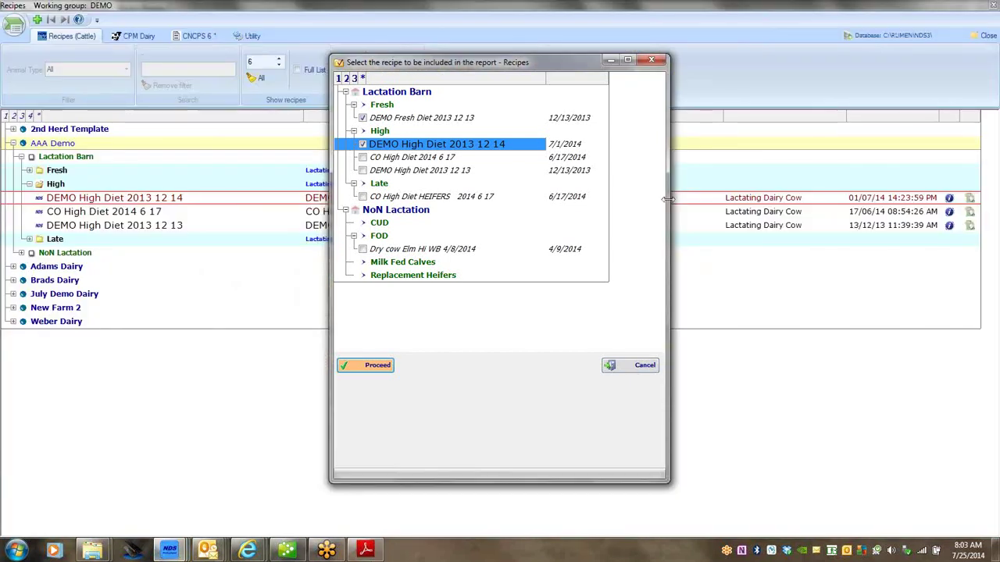
{"action": "left_click", "coordinate": [634, 370]}
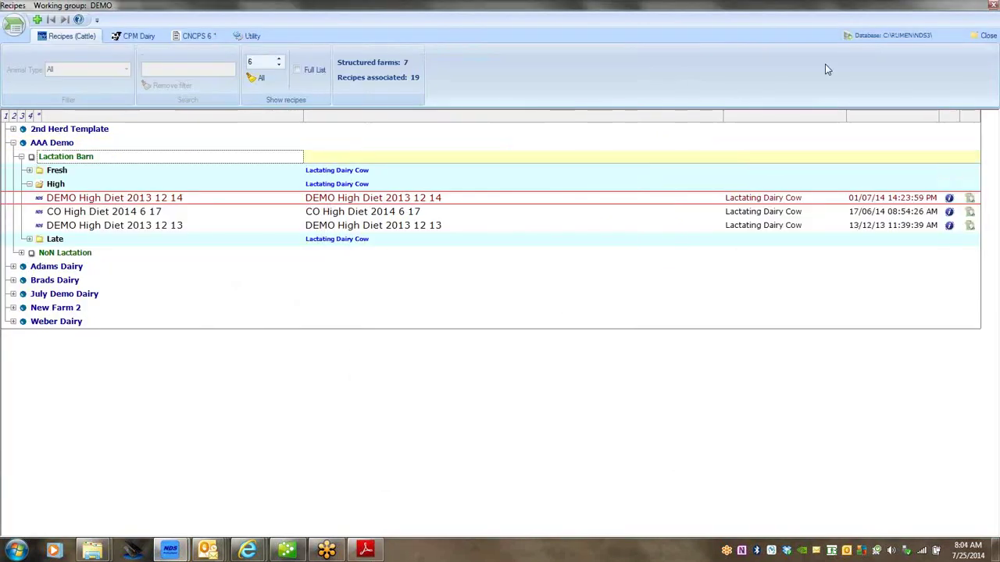
{"action": "left_click", "coordinate": [986, 44]}
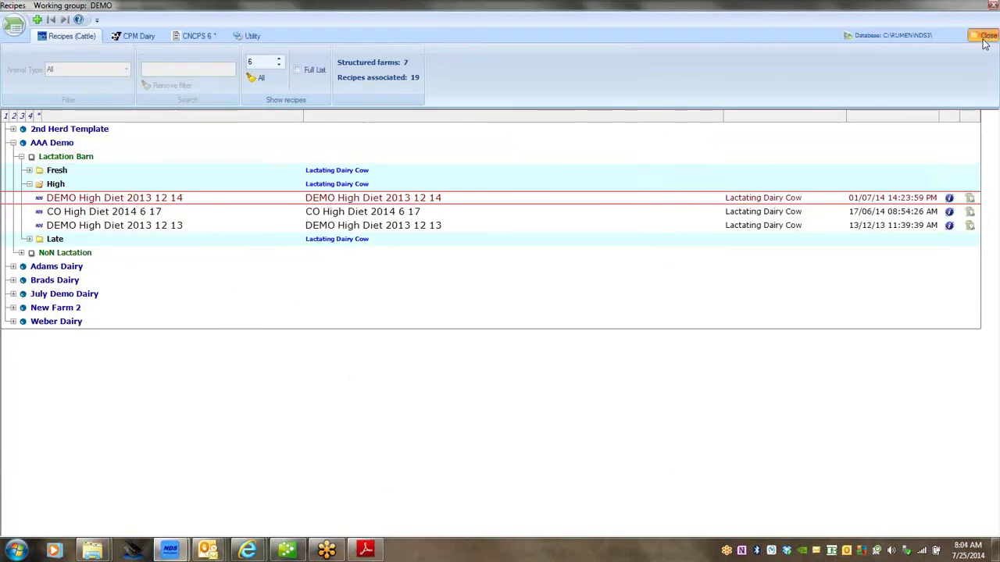